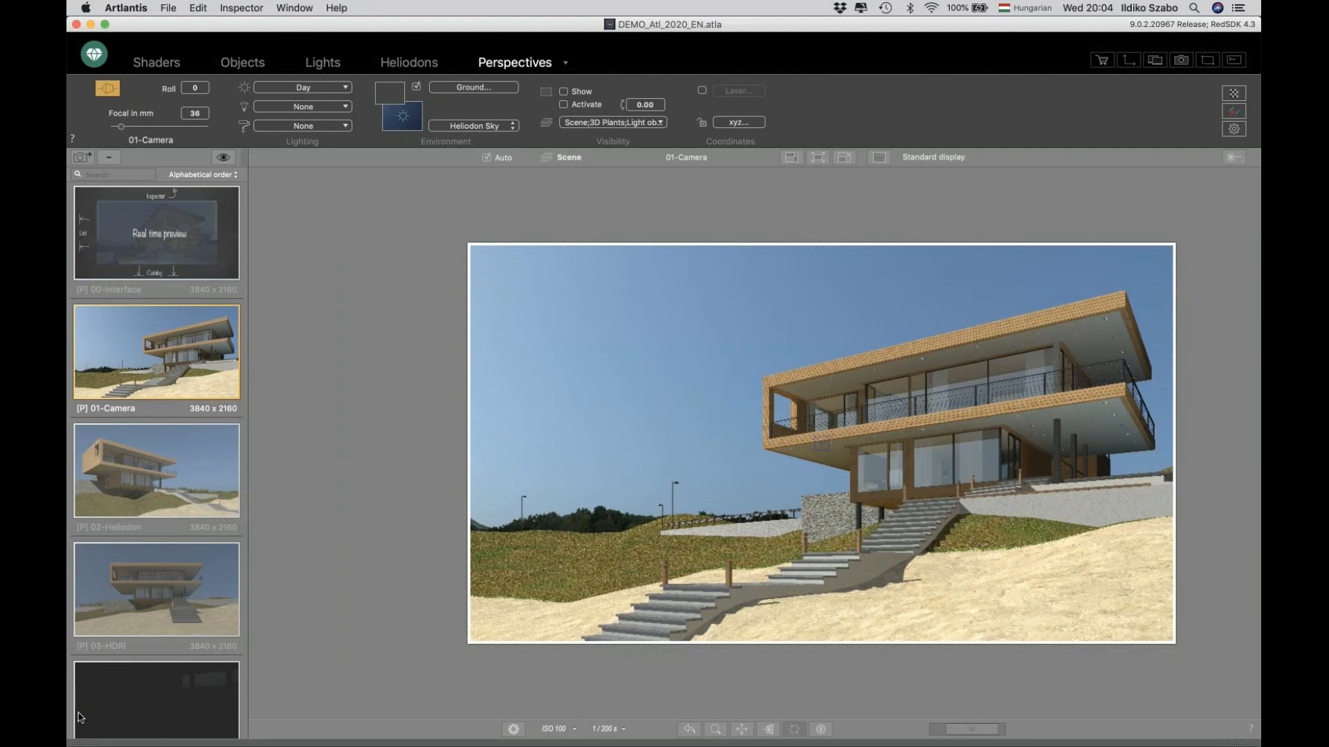
# Open the media catalog and browse the material categories, such as wood, basic shaders, fabrics, marble and ground.
pyautogui.click(78, 744)
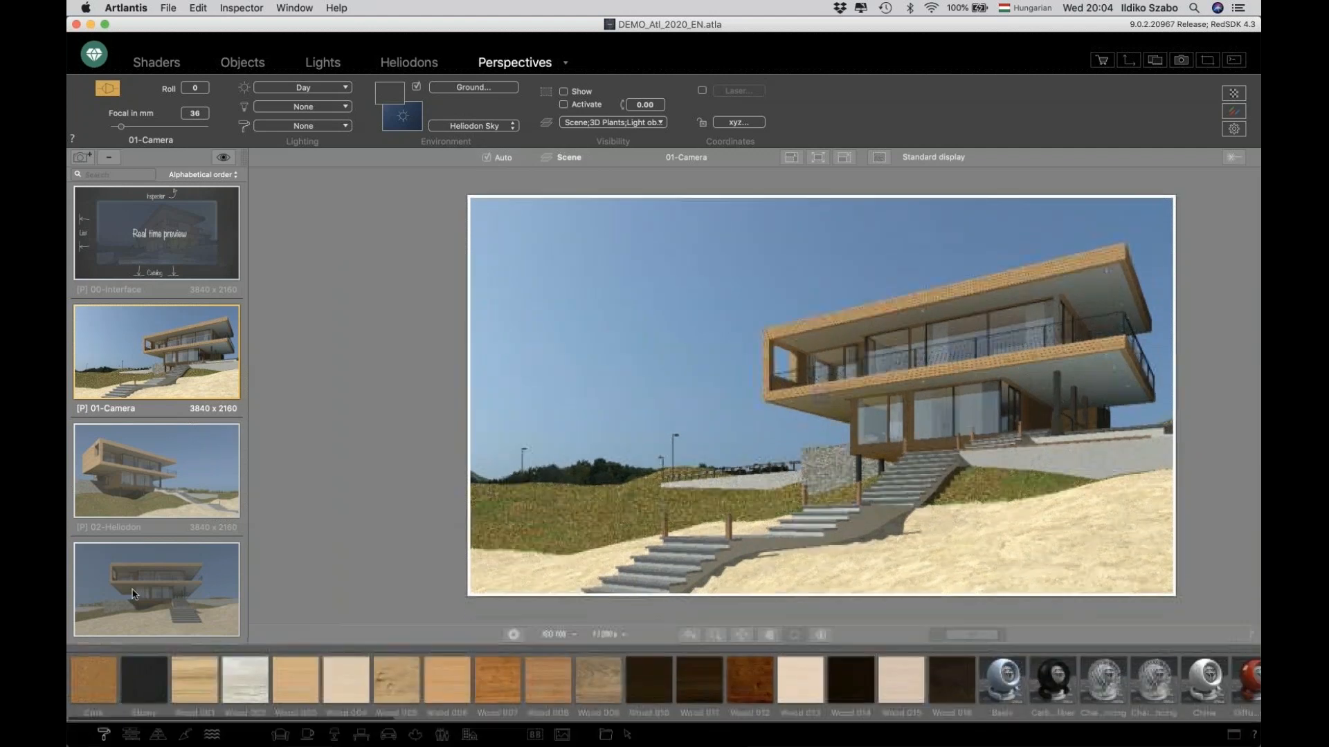
pyautogui.hscroll(10, 206, 688)
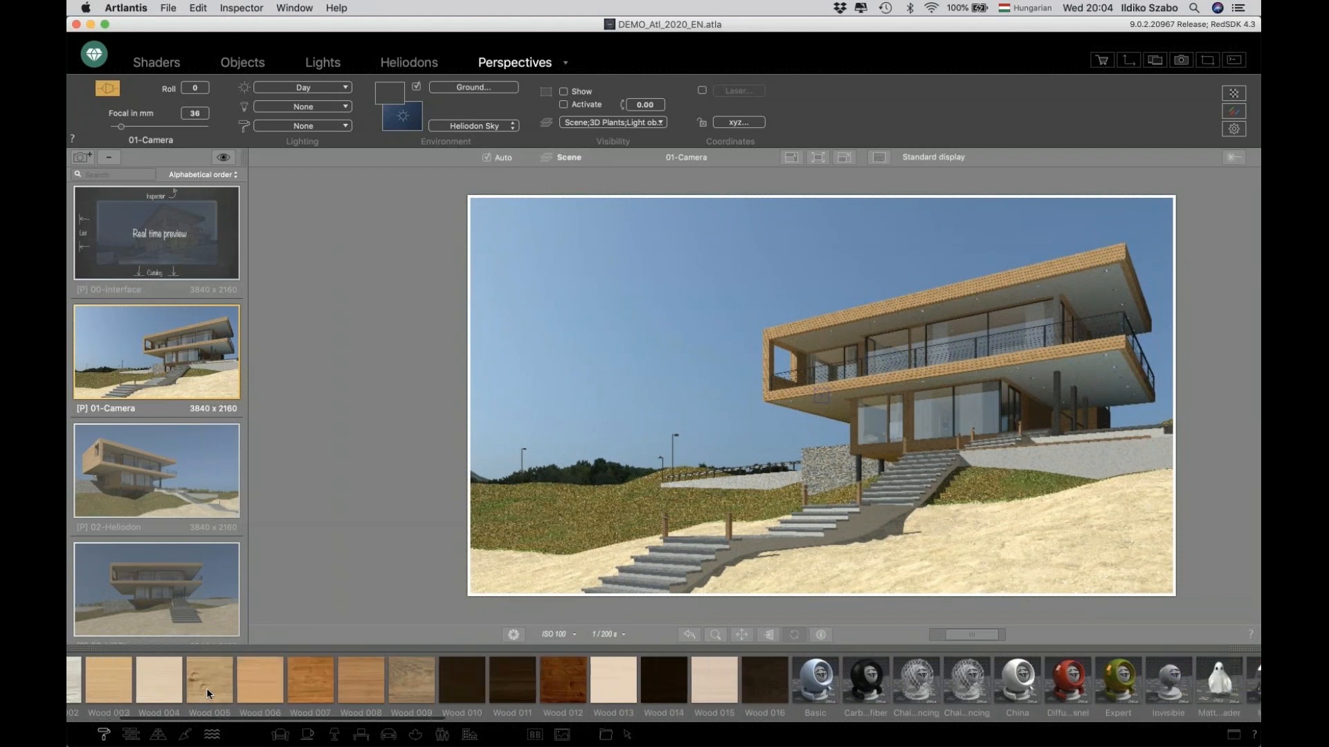
pyautogui.hscroll(5, 207, 688)
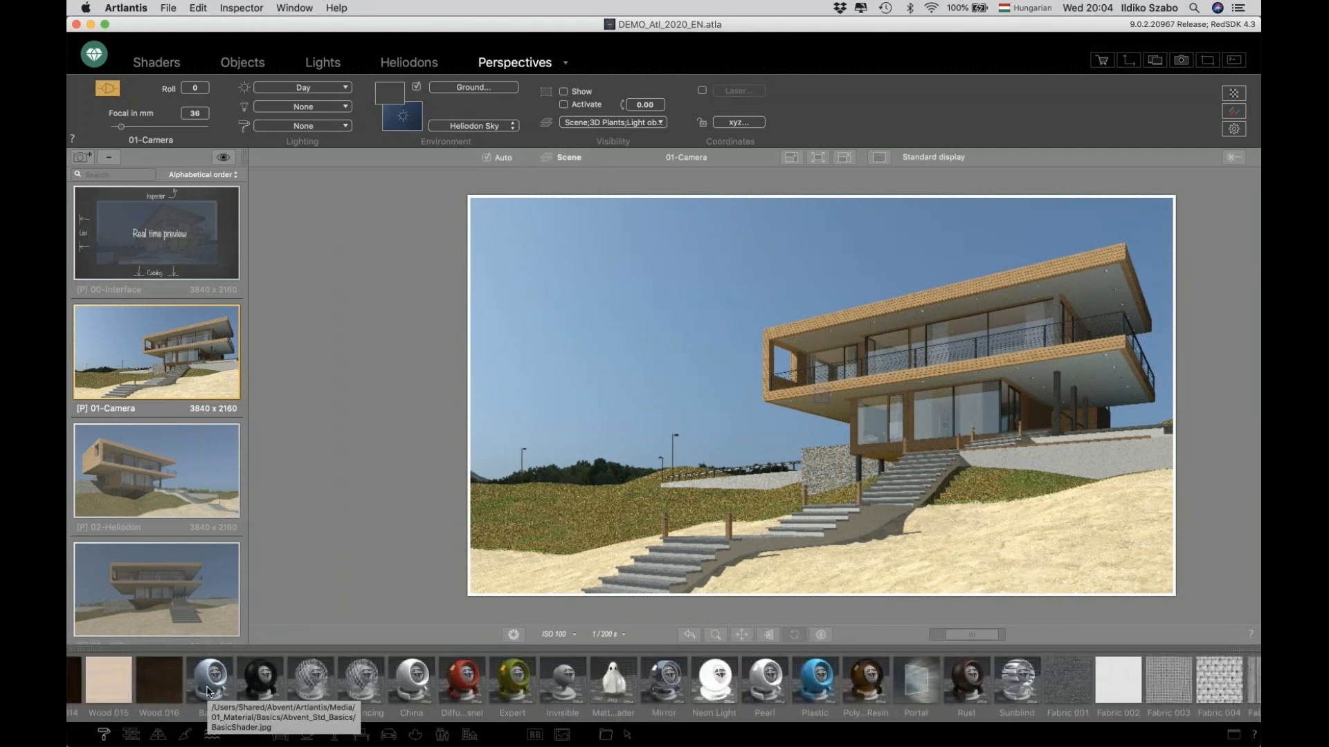
pyautogui.click(131, 736)
pyautogui.click(158, 735)
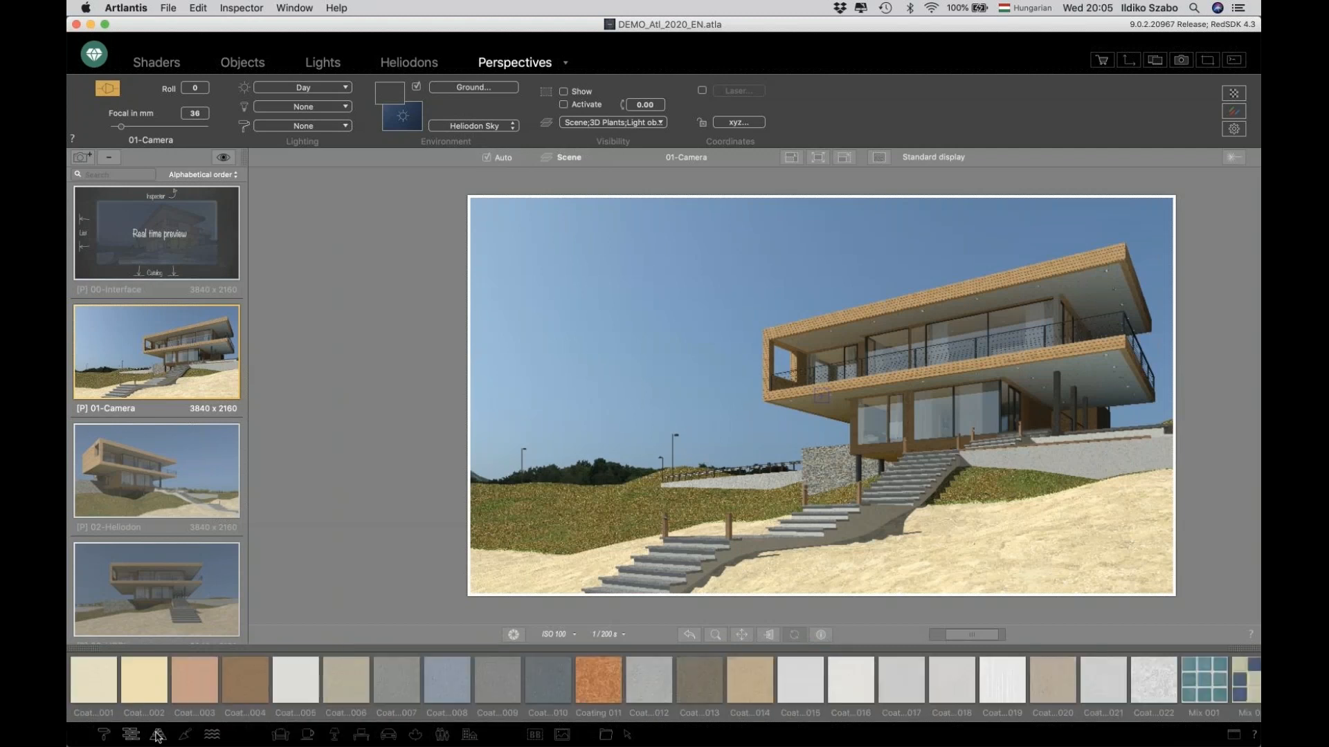
pyautogui.click(212, 734)
pyautogui.hscroll(8, 202, 684)
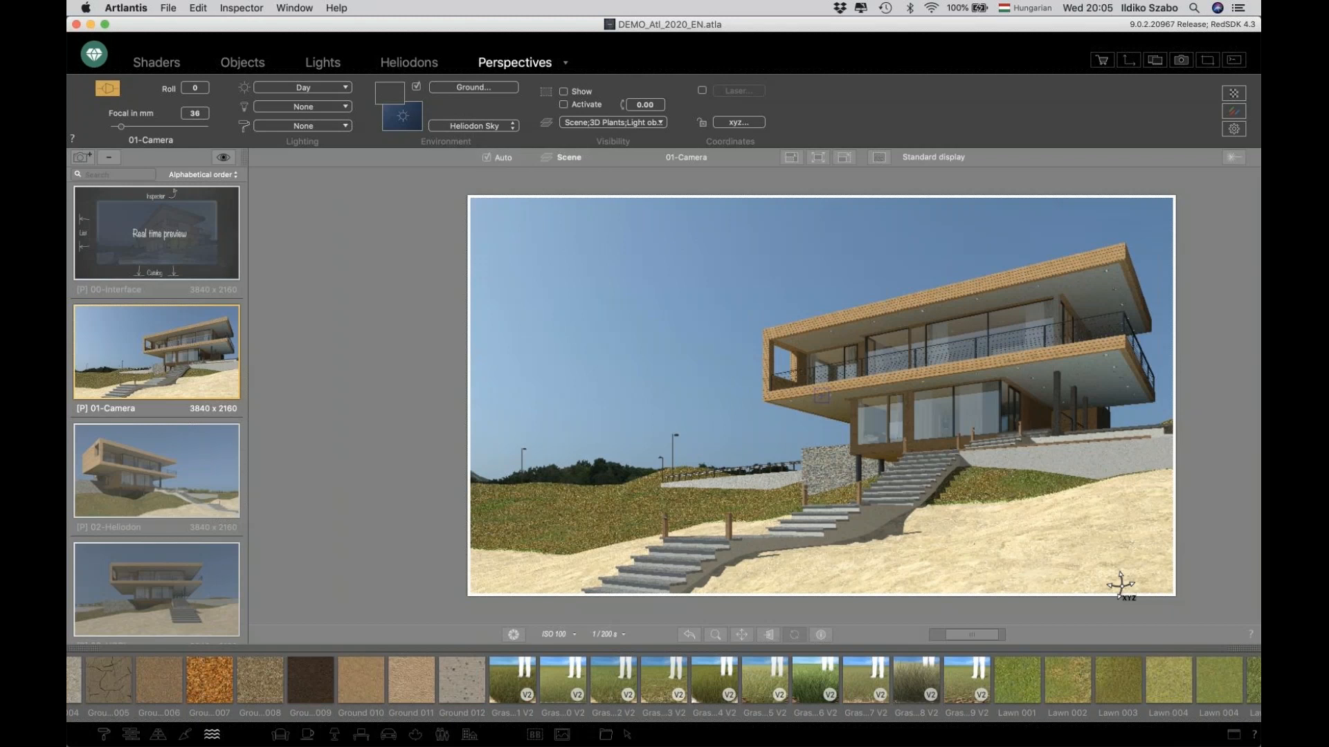
# Browse the object categories of the catalog, including furniture, vehicles and plants.
pyautogui.click(281, 736)
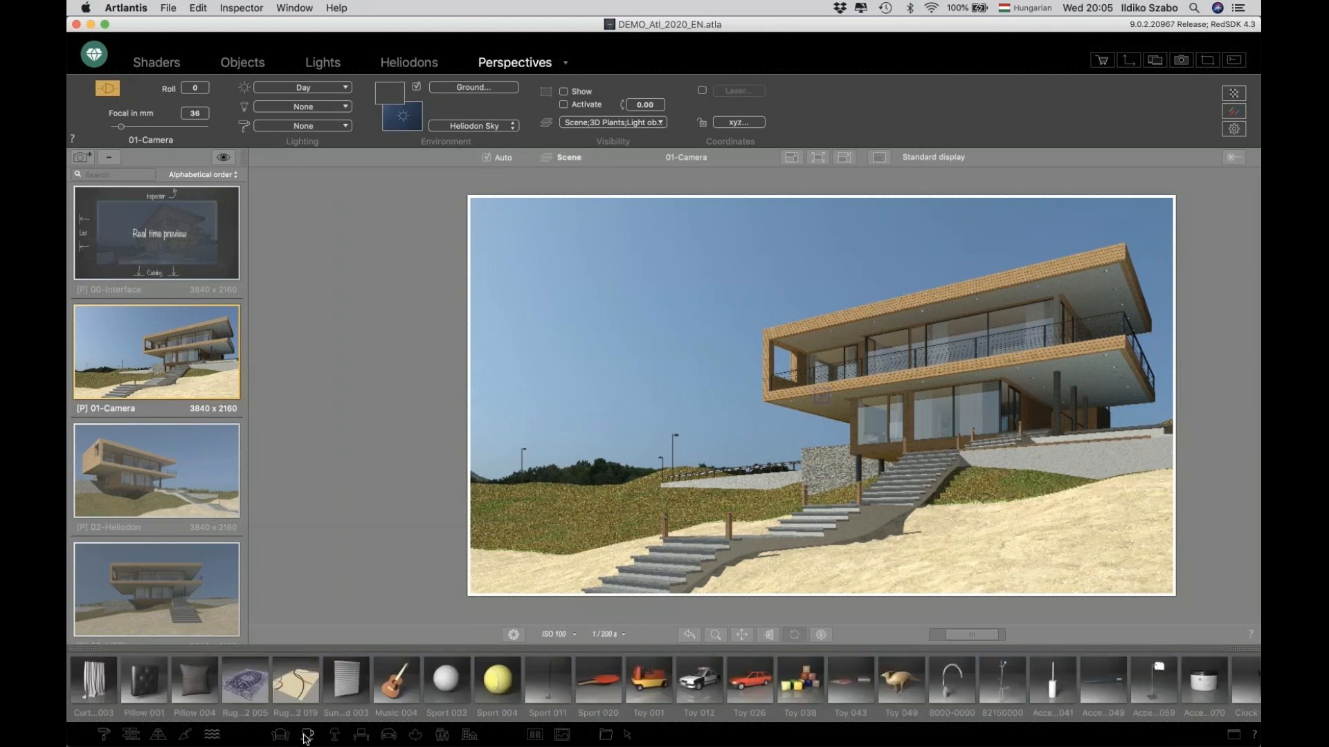
pyautogui.click(388, 735)
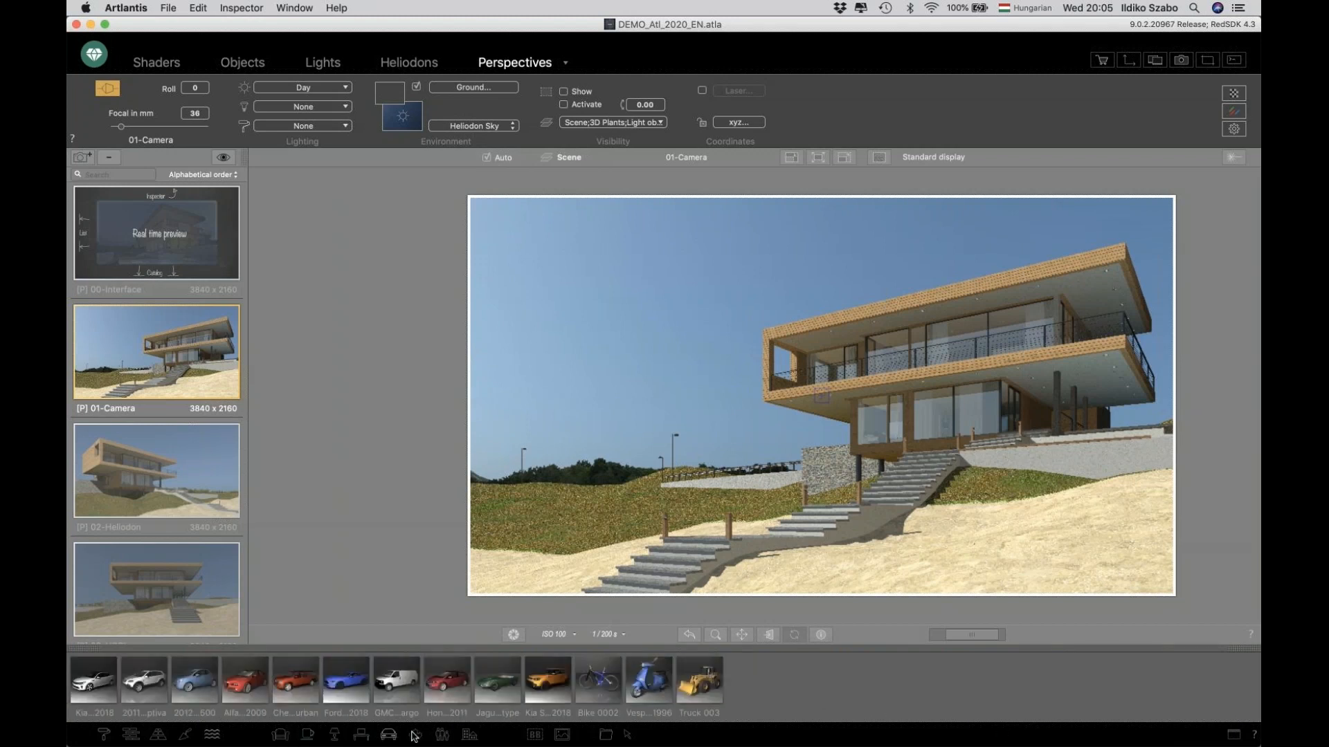
pyautogui.click(418, 736)
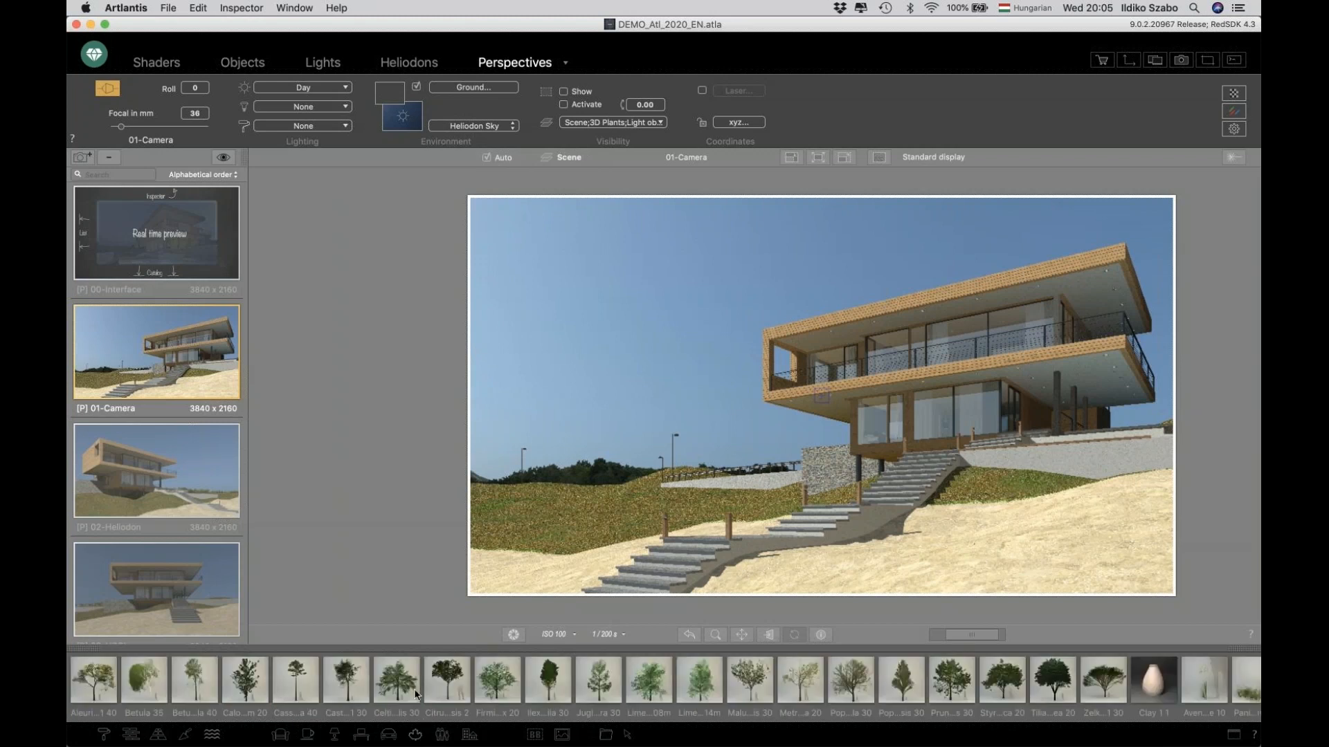
pyautogui.hscroll(5, 411, 681)
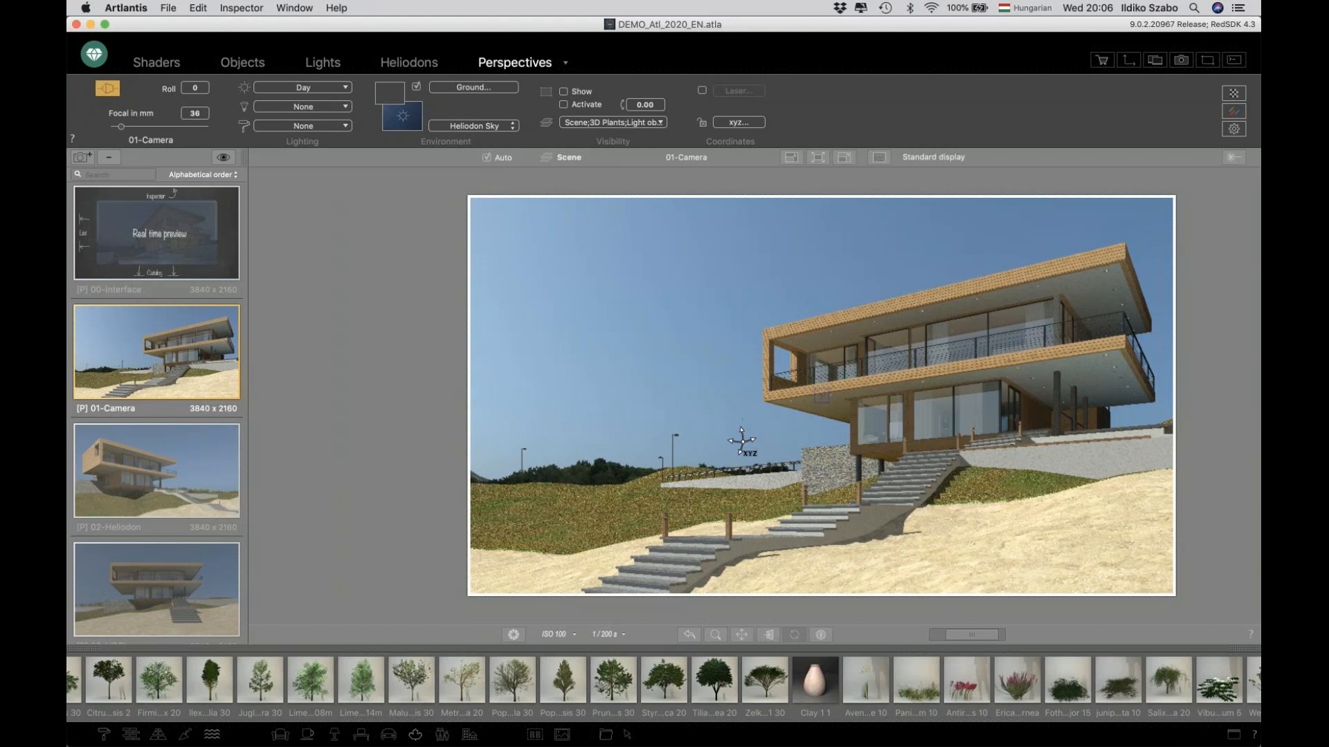
# Reframe the 01-Camera perspective to a frontal view of the house that also shows the pool.
pyautogui.moveTo(749, 442); pyautogui.dragTo(930, 440)
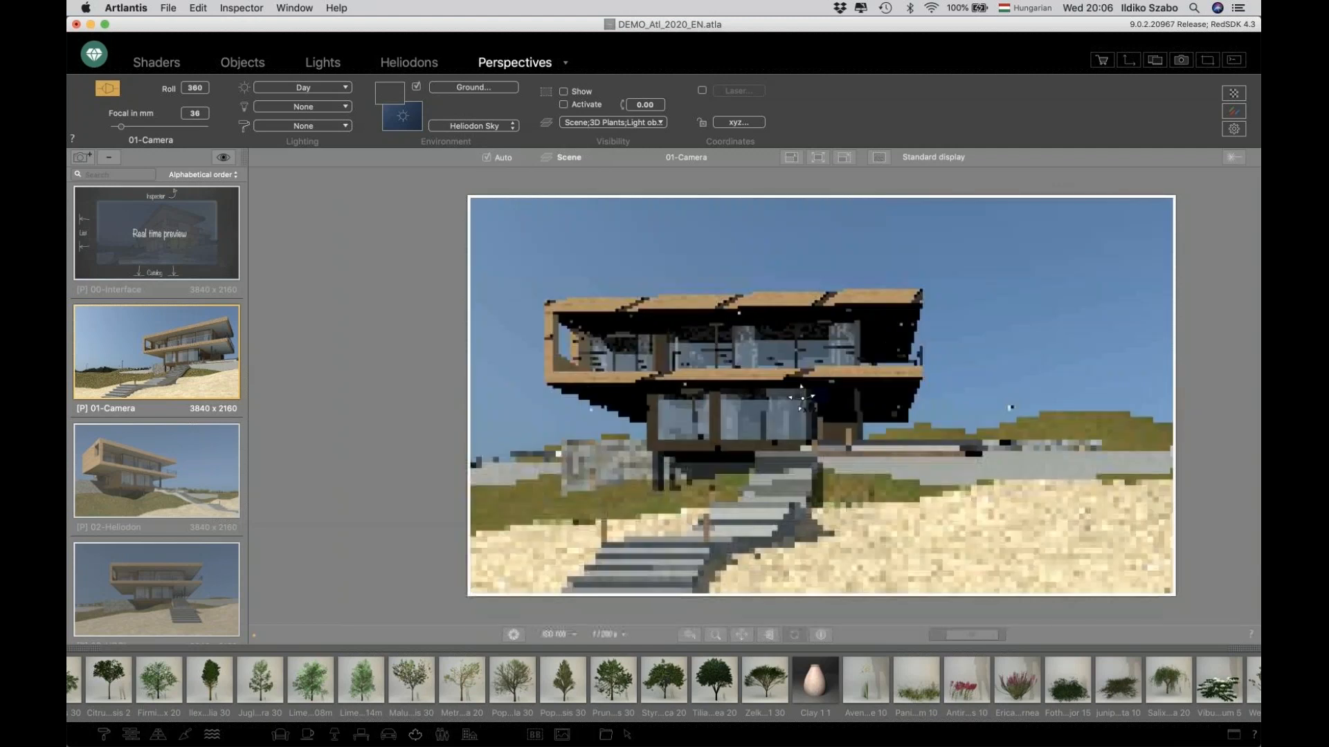
pyautogui.moveTo(768, 362); pyautogui.dragTo(883, 403, button='middle')
pyautogui.scroll(8, 823, 396)
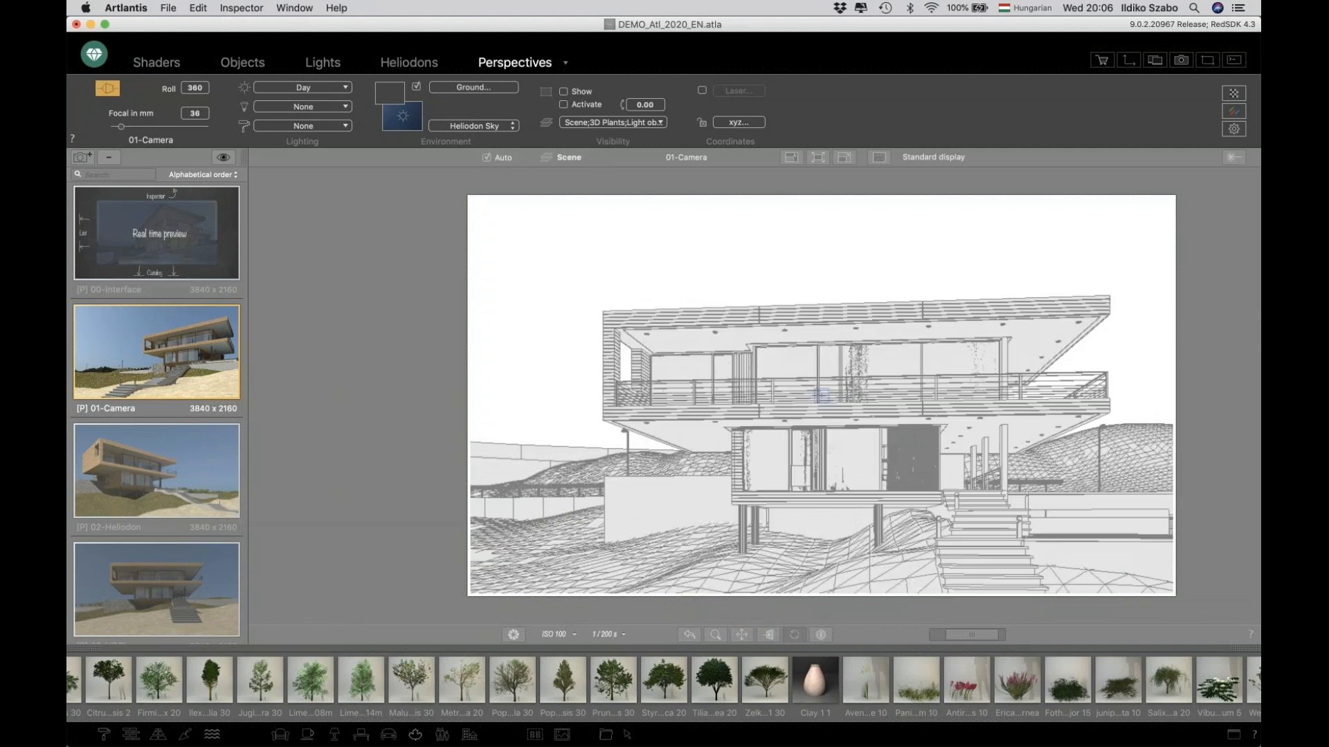
pyautogui.scroll(3, 822, 396)
pyautogui.moveTo(821, 396); pyautogui.dragTo(787, 389, button='middle')
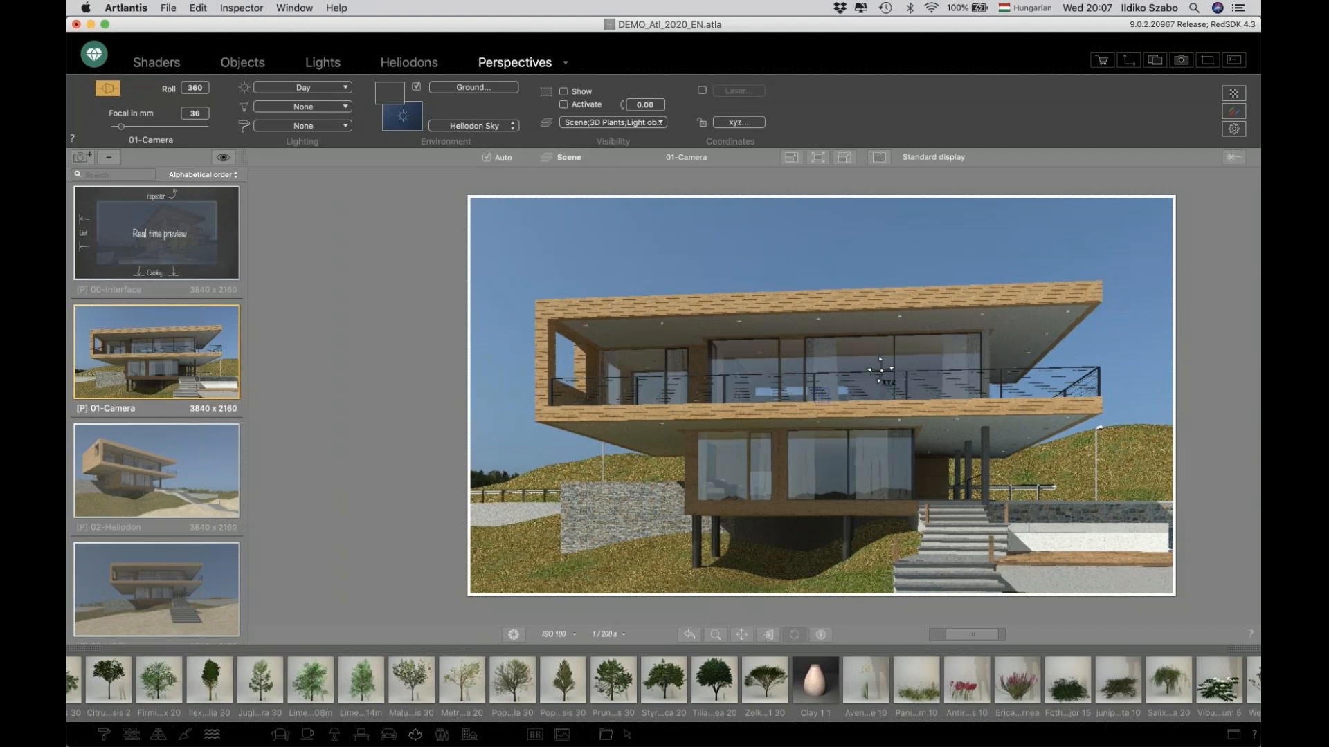
pyautogui.moveTo(802, 408); pyautogui.dragTo(944, 432)
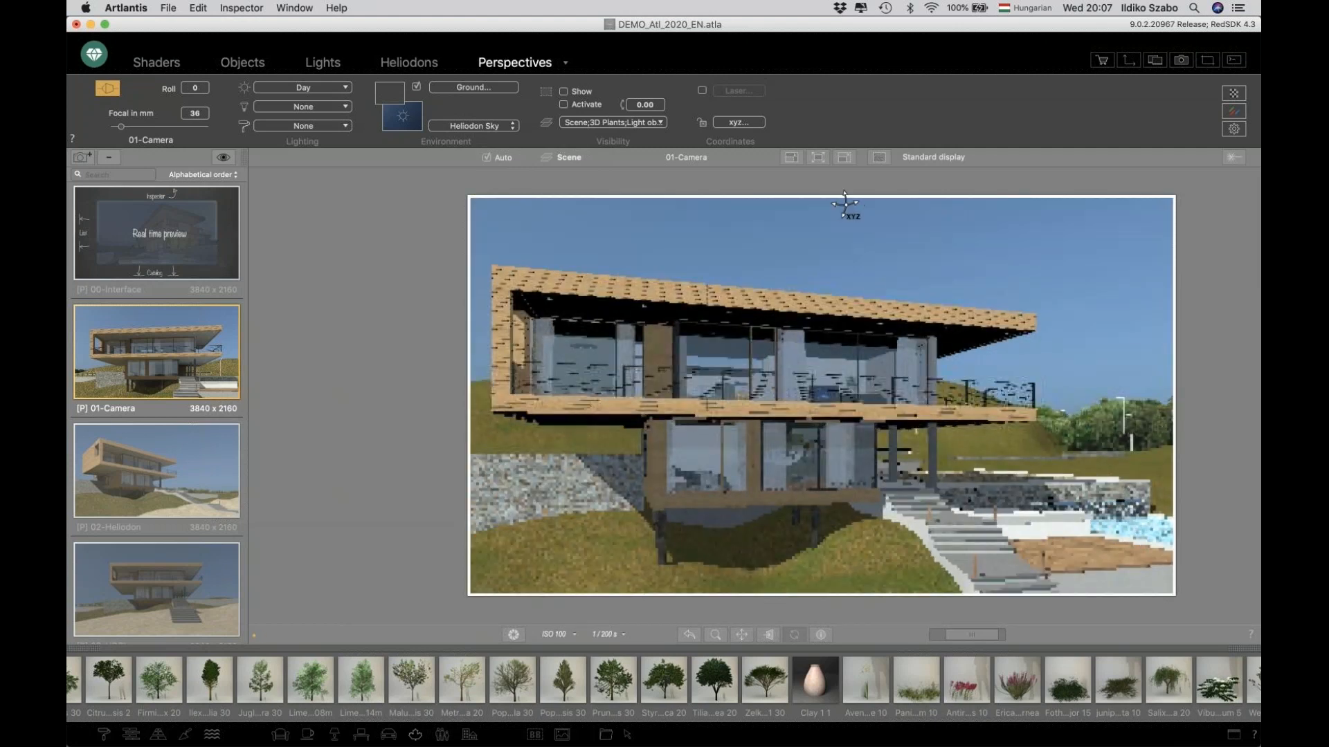
# Turn off automatic switching to OpenGL display in the display mode options.
pyautogui.click(932, 157)
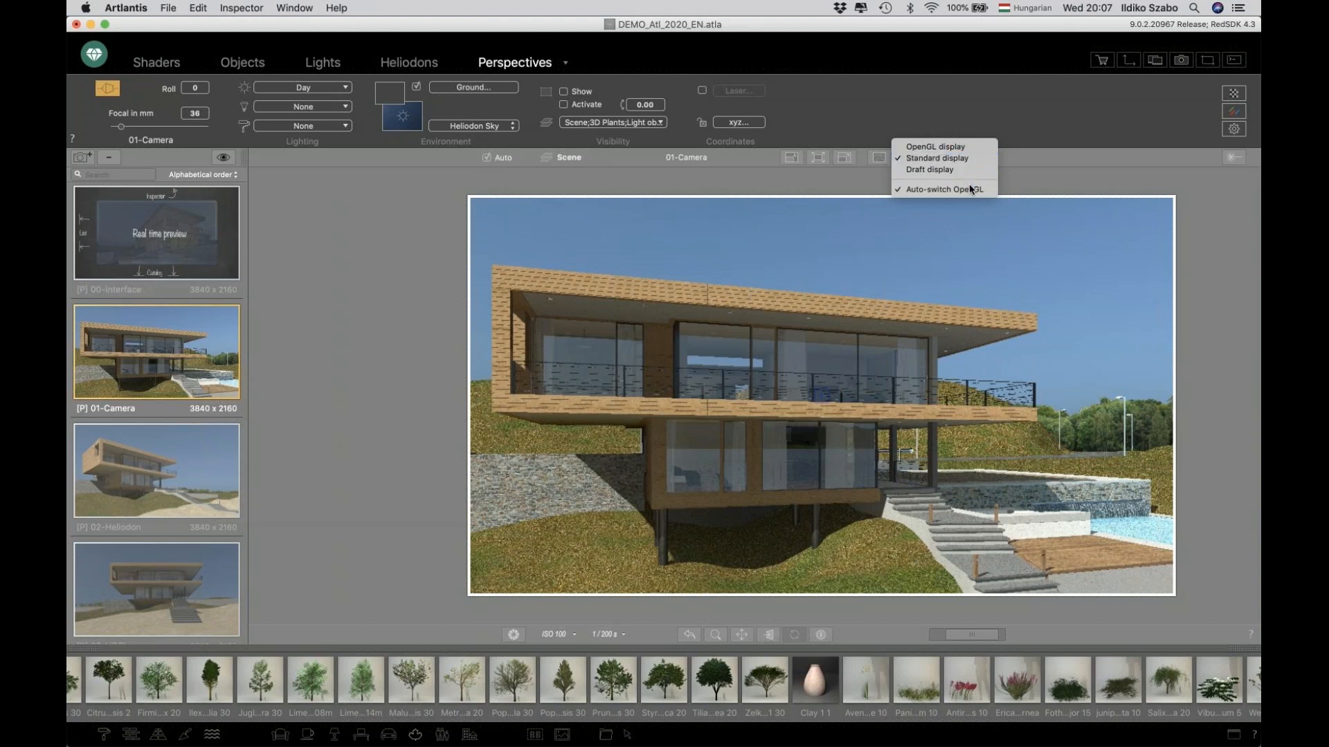
pyautogui.click(1009, 187)
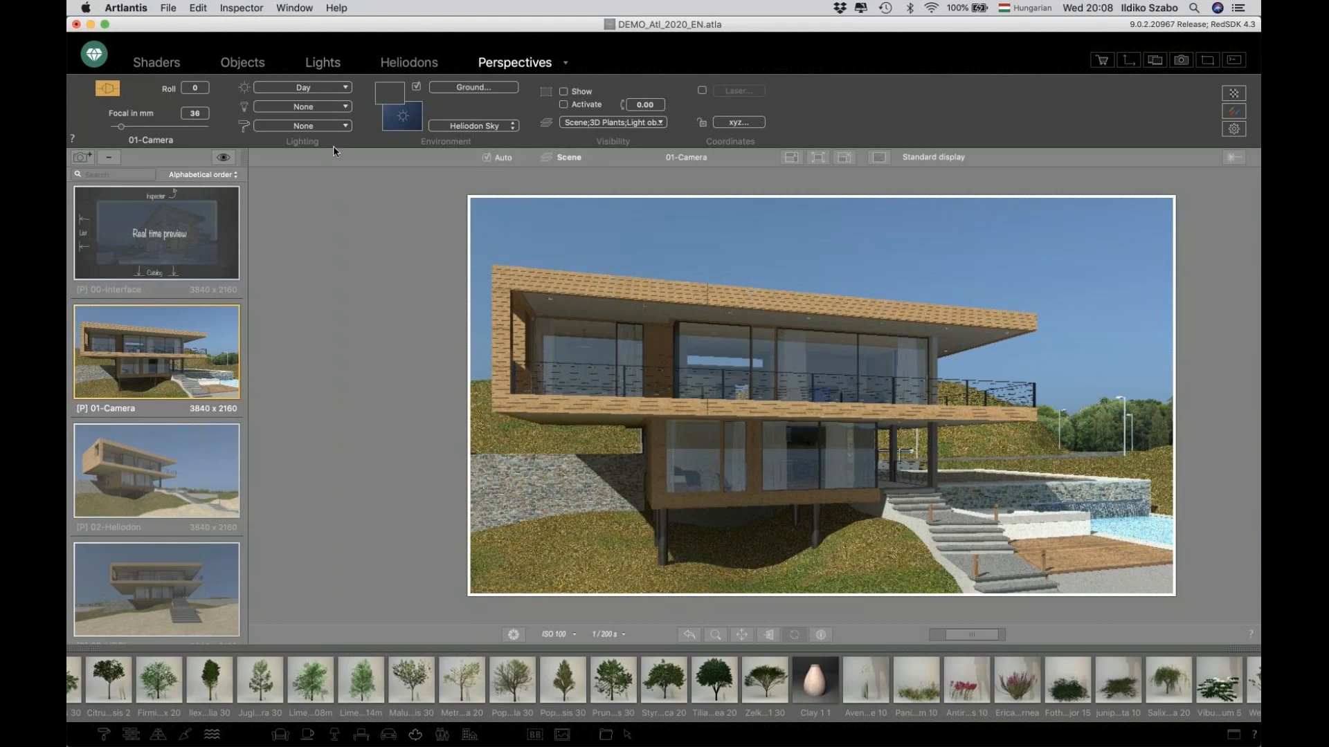
# Examine the perspective's heliodon, light group and visibility options without changing them.
pyautogui.click(335, 90)
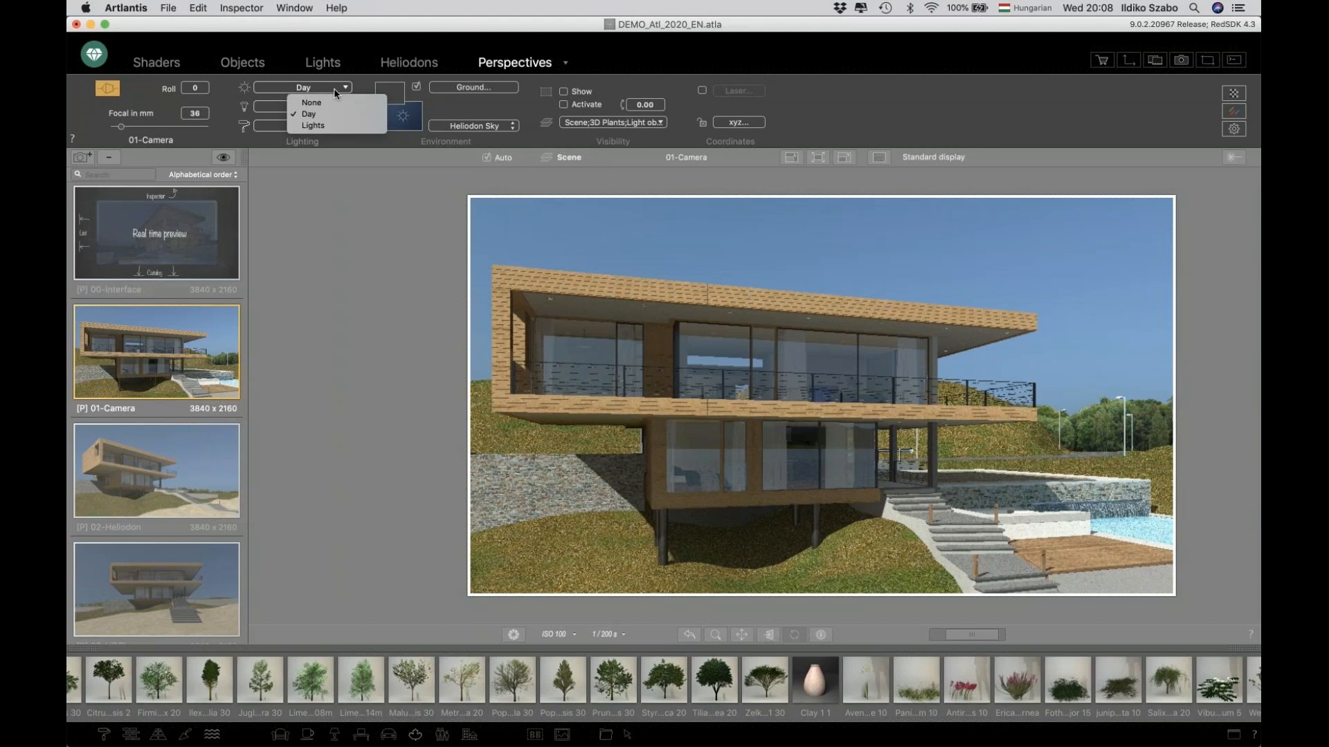
pyautogui.click(335, 90)
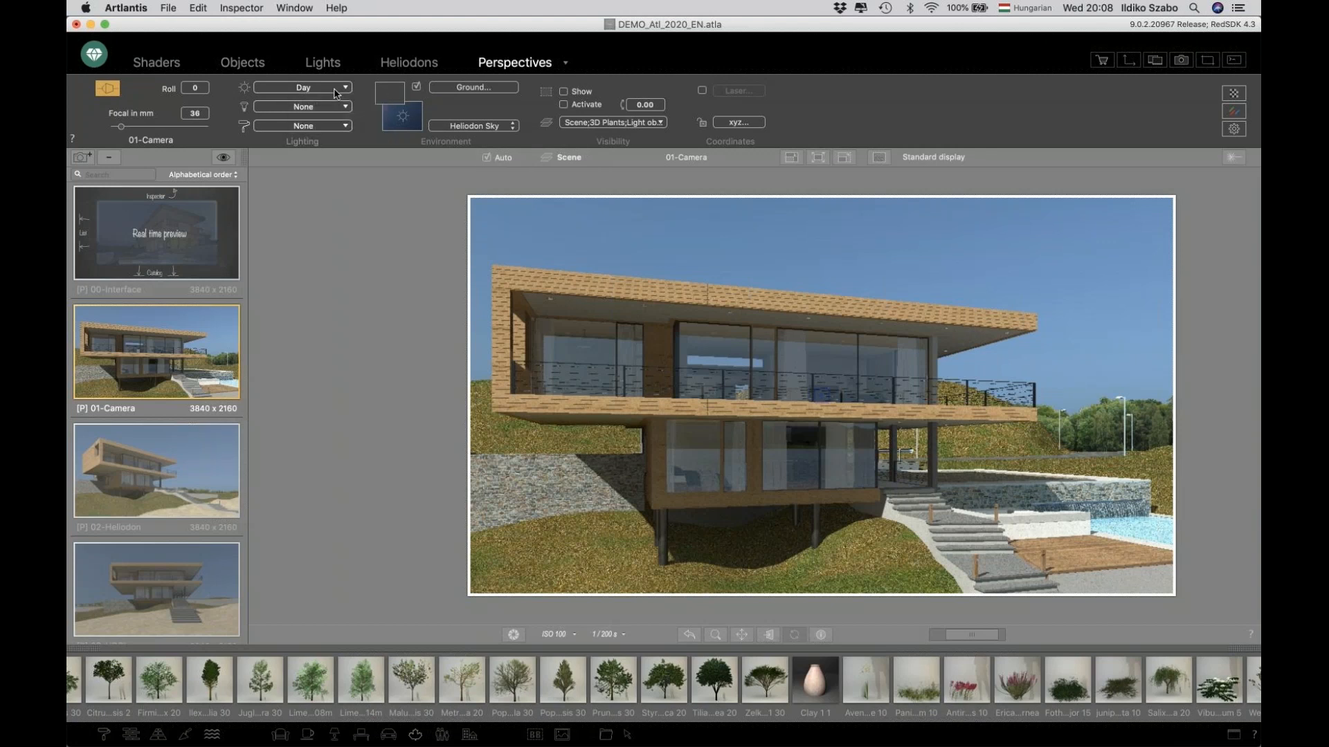
pyautogui.click(334, 107)
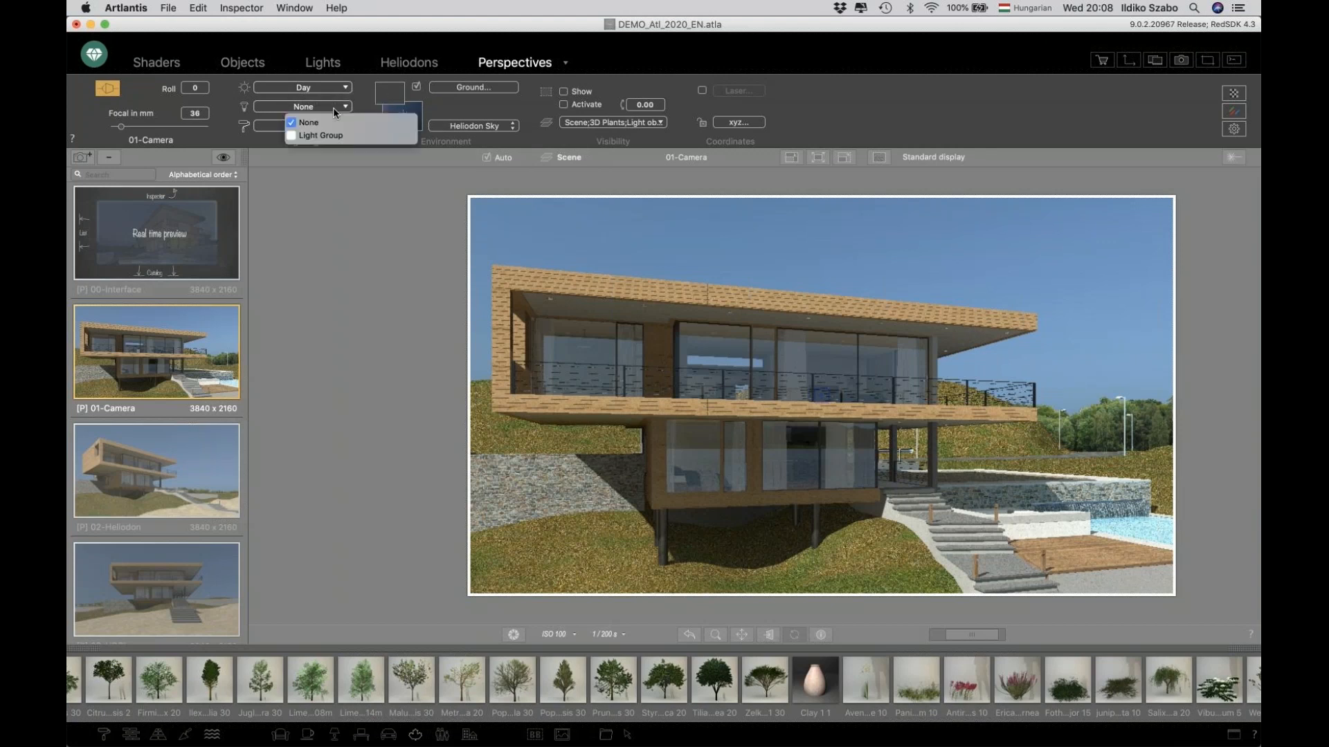
pyautogui.click(333, 106)
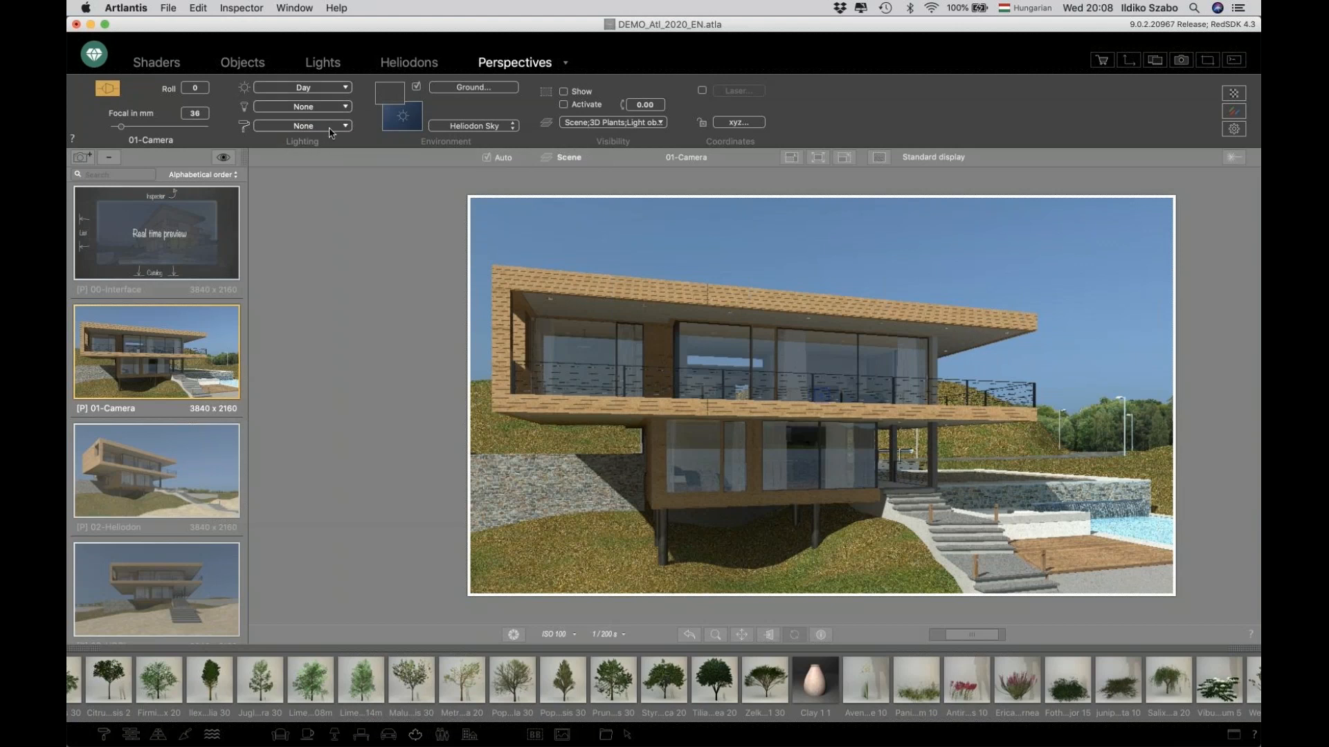
pyautogui.click(329, 128)
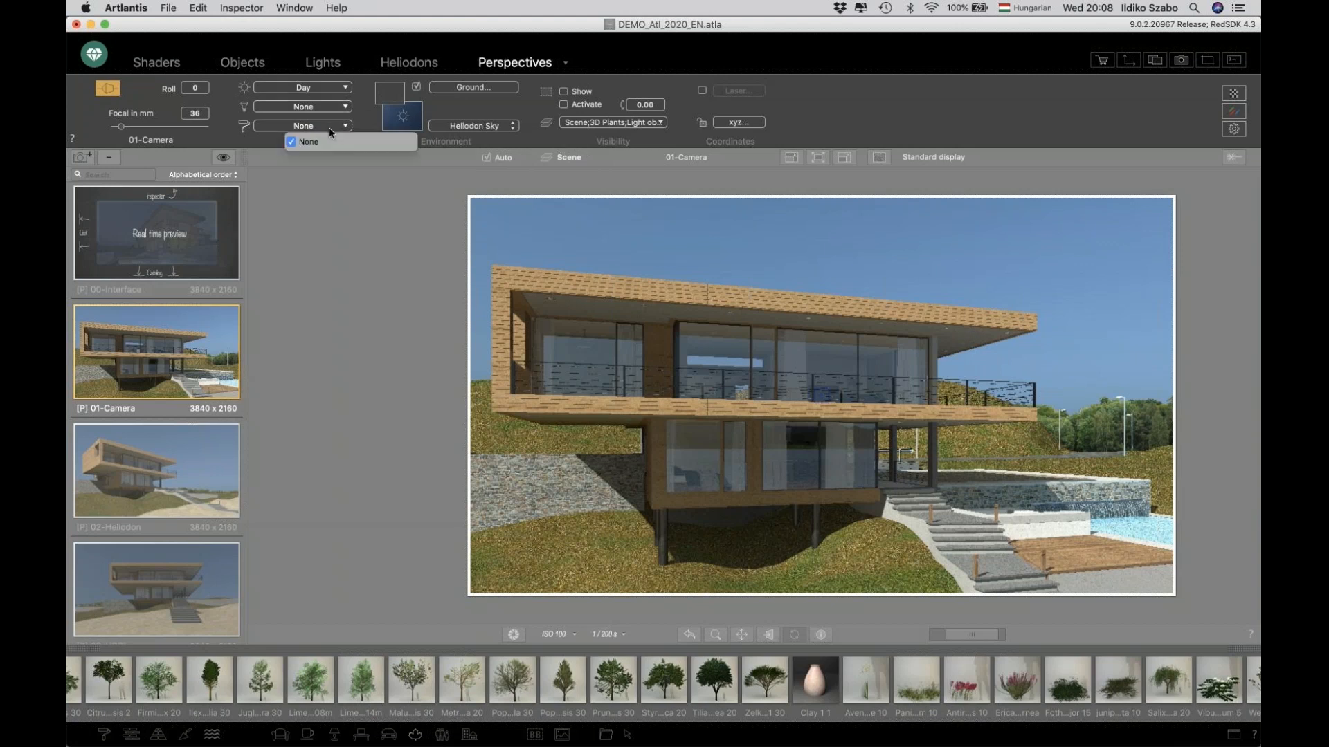
pyautogui.click(330, 238)
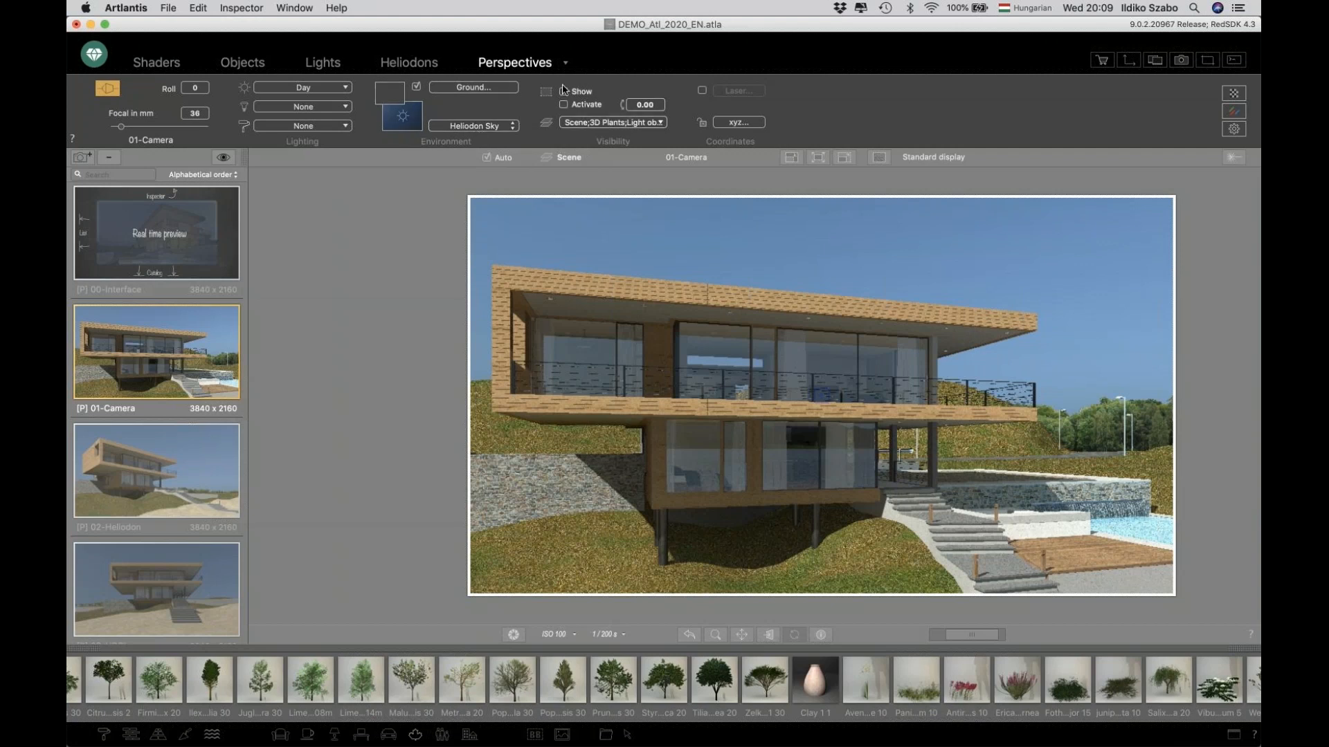
pyautogui.click(593, 123)
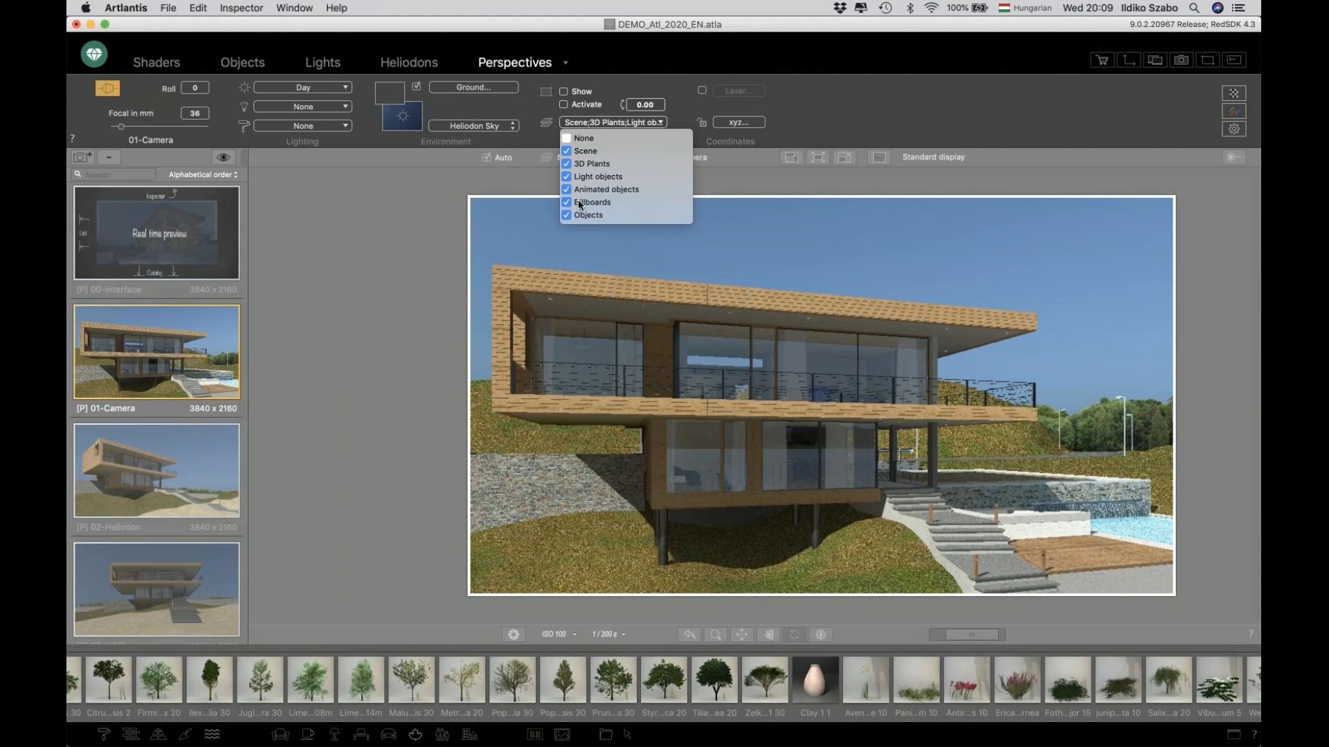
pyautogui.click(449, 273)
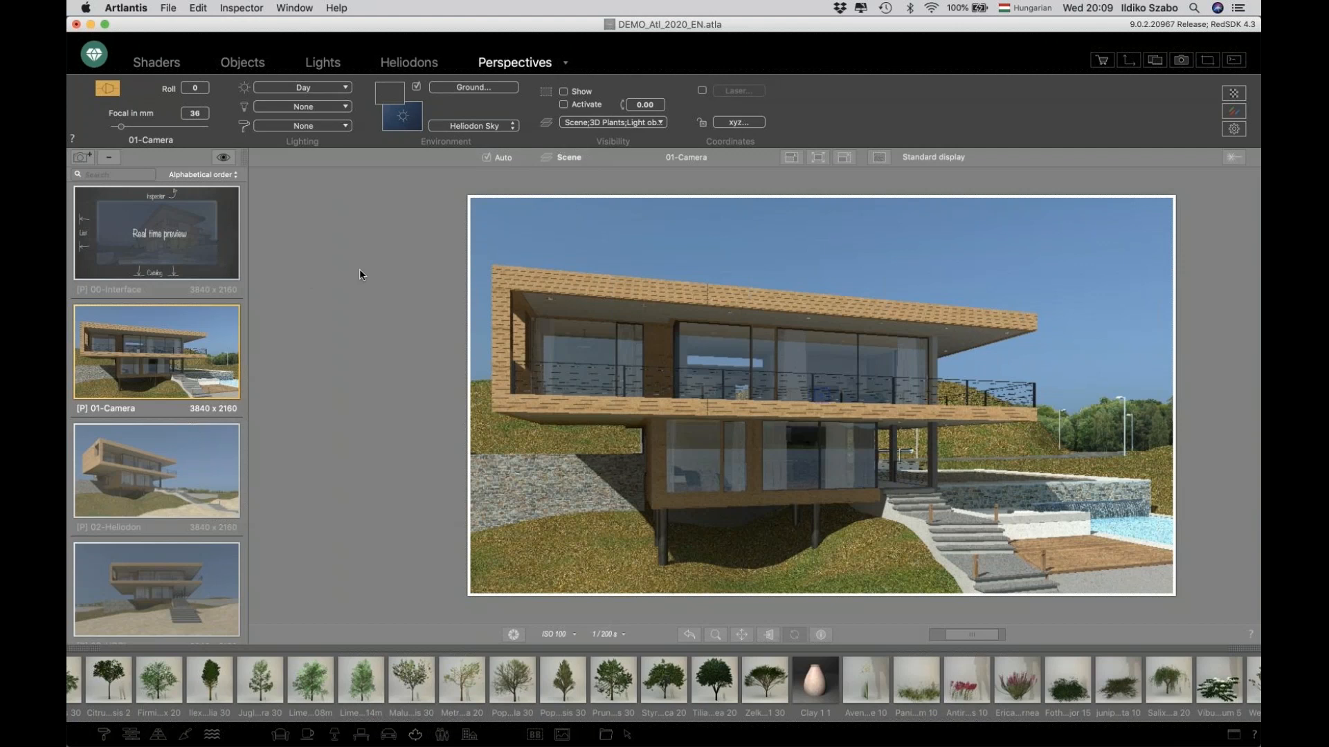
# Select the 02-Heliodon view and add a new heliodon named Location.
pyautogui.click(158, 462)
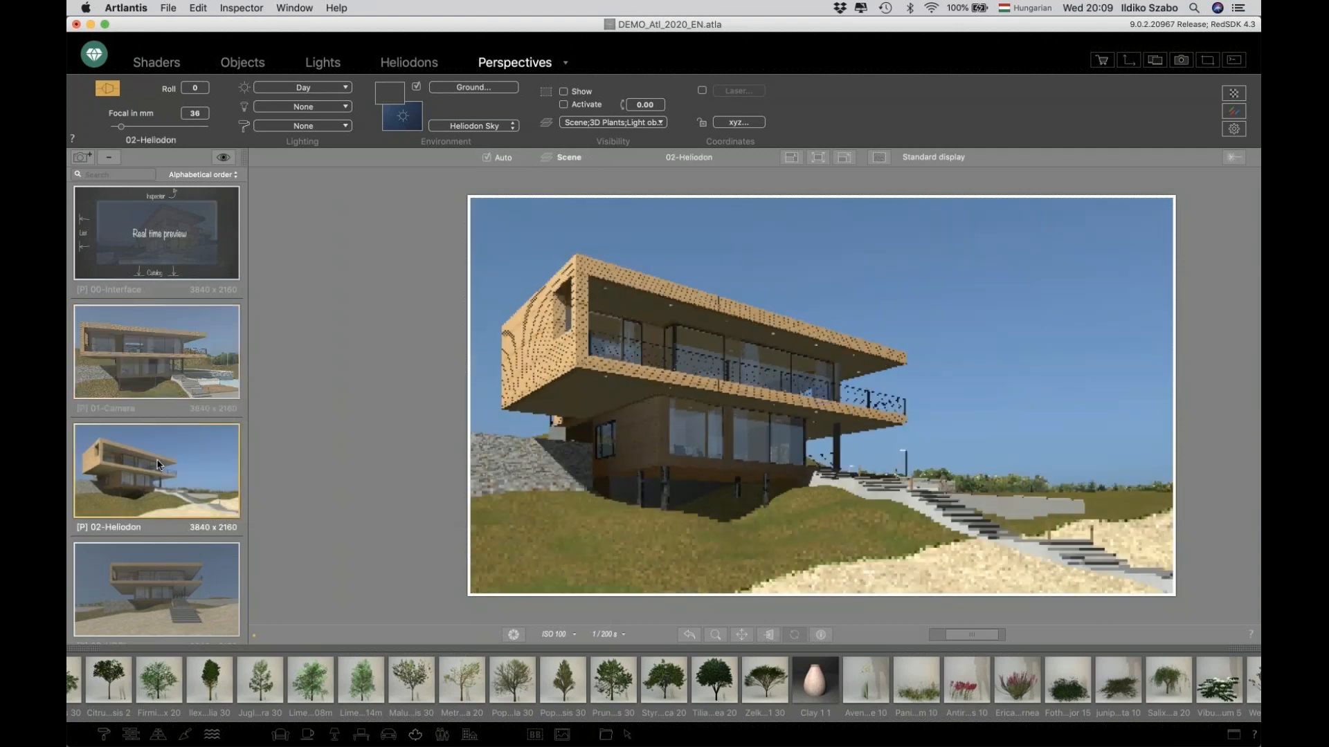
pyautogui.click(414, 68)
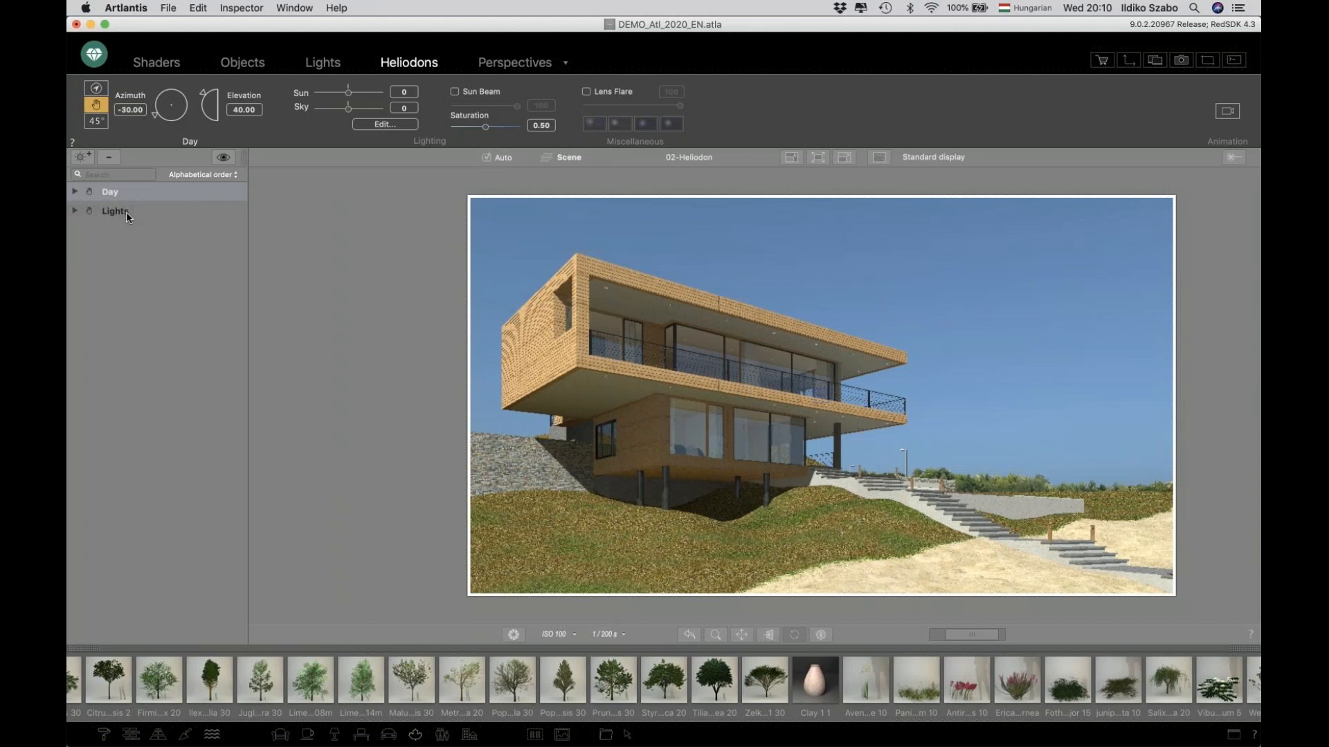
pyautogui.click(81, 156)
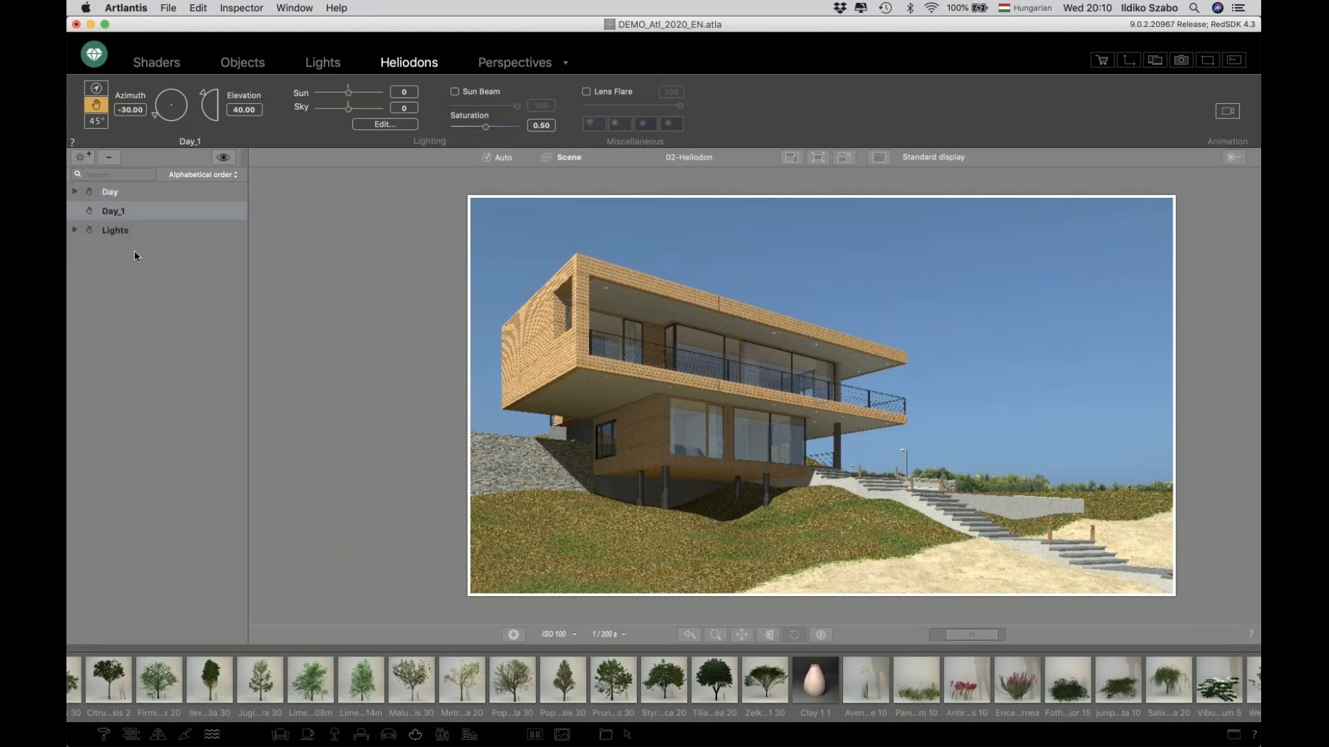
pyautogui.doubleClick(114, 212)
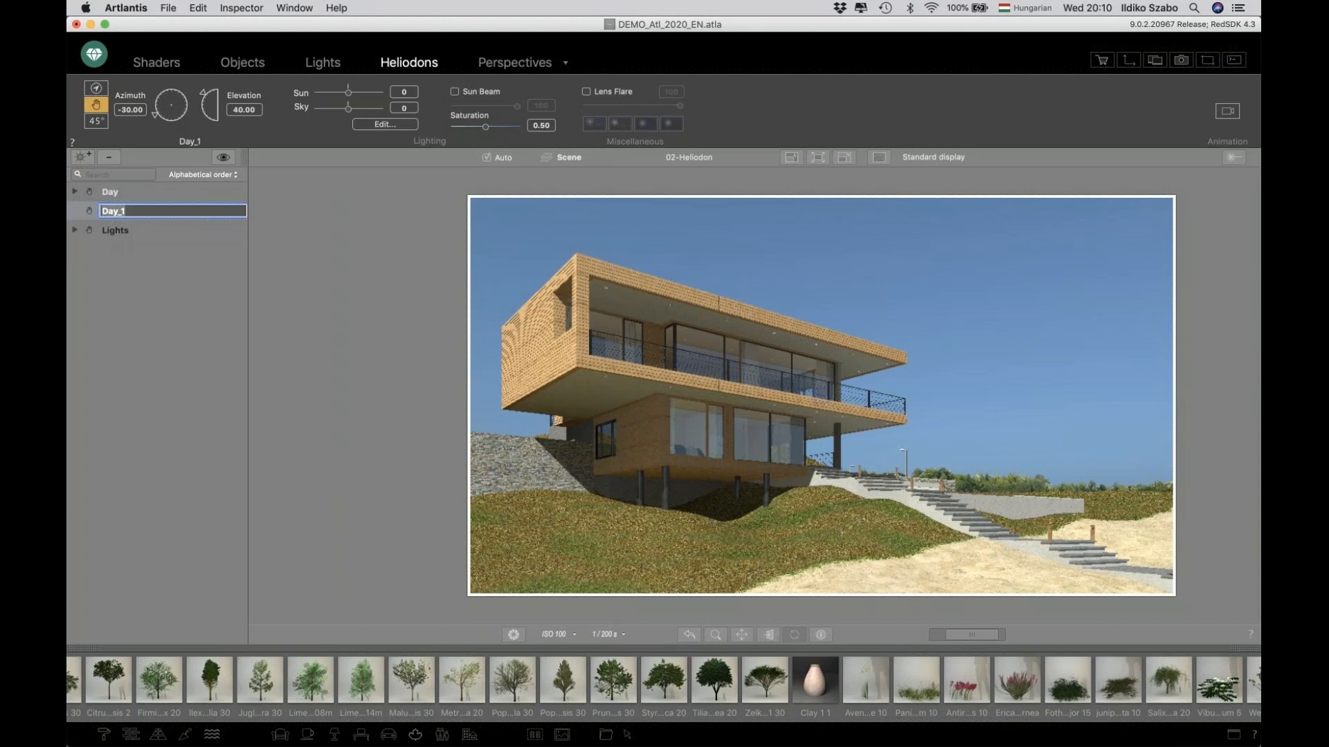
pyautogui.write('Location')
pyautogui.press('Return')
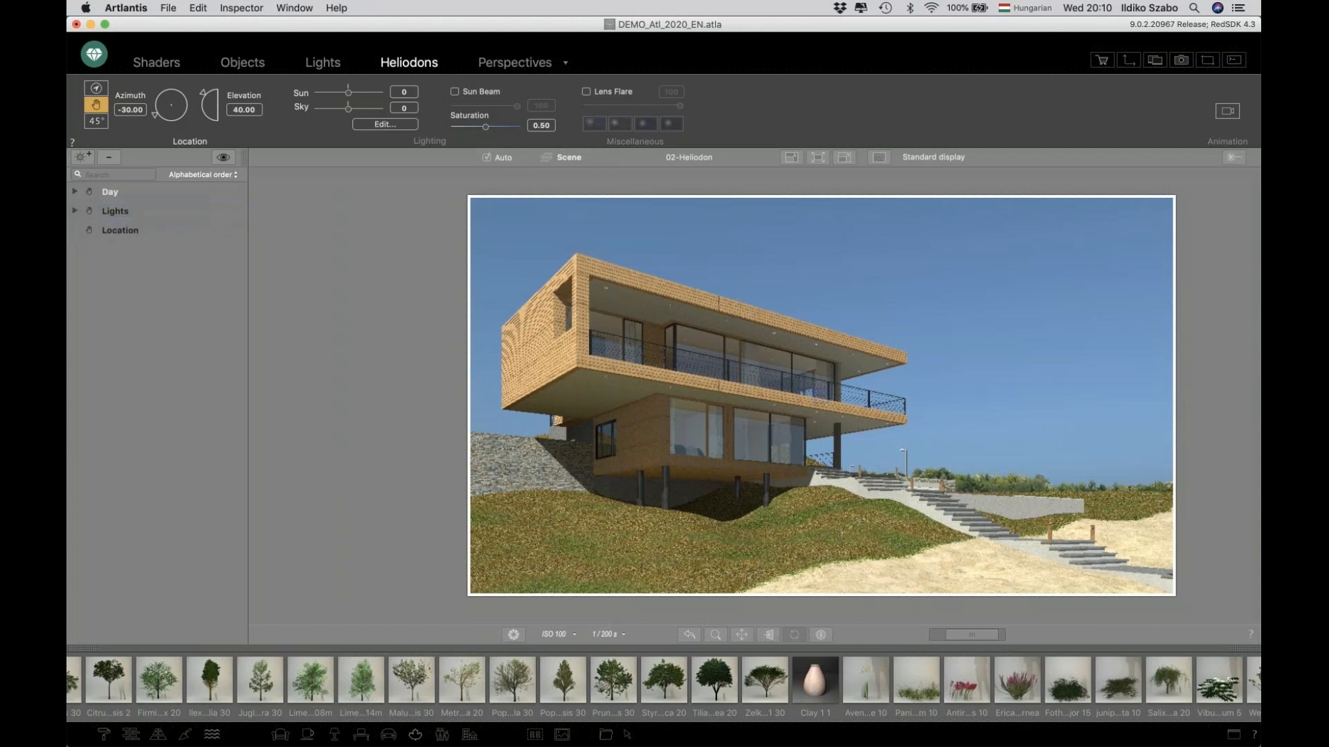
# Activate the Location heliodon for the current view and place the sun at about 149° azimuth and 23° elevation.
pyautogui.rightClick(126, 230)
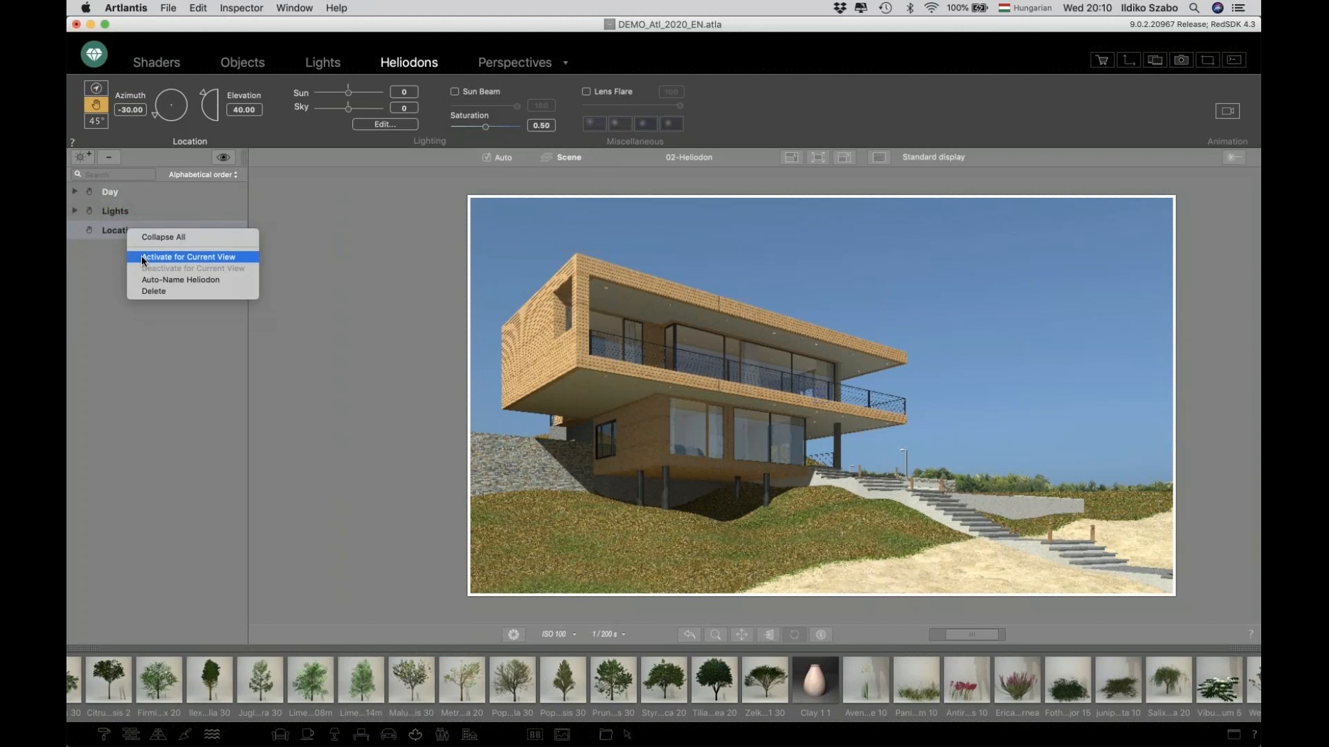
pyautogui.click(144, 257)
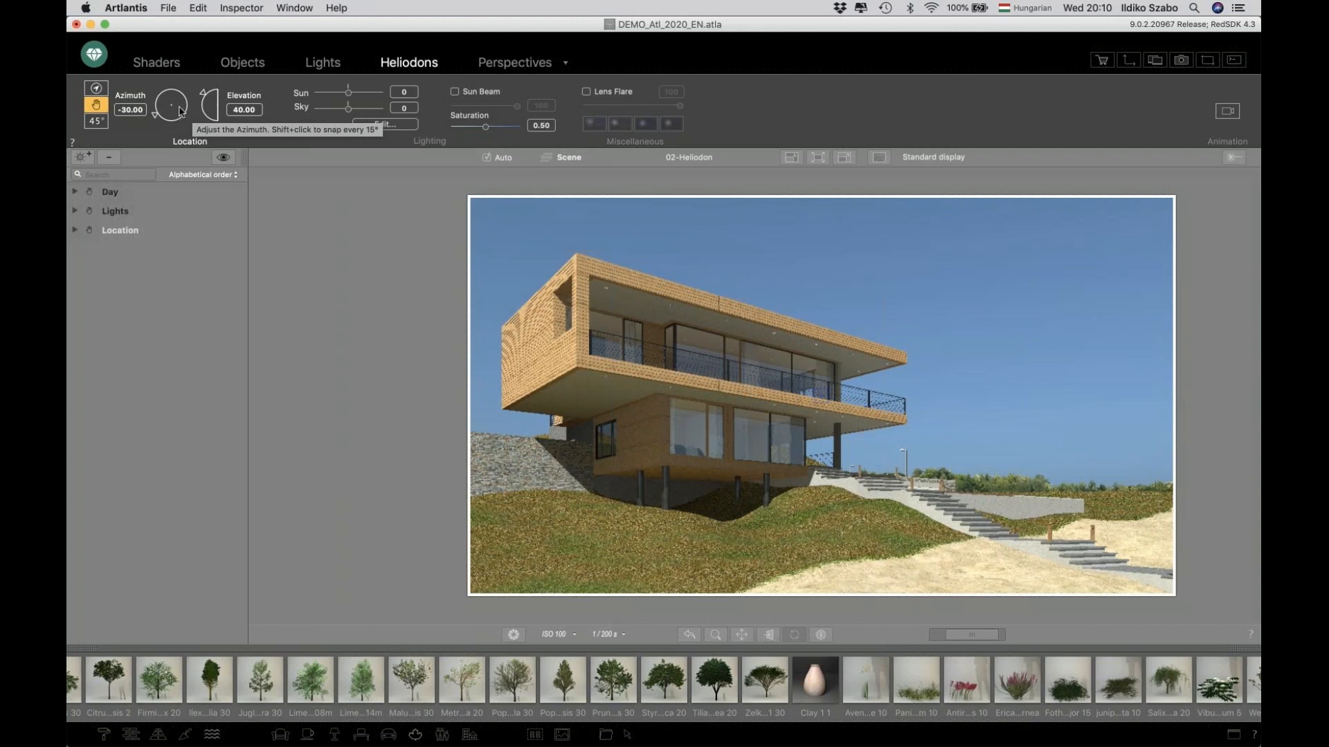
pyautogui.moveTo(156, 118); pyautogui.dragTo(174, 102)
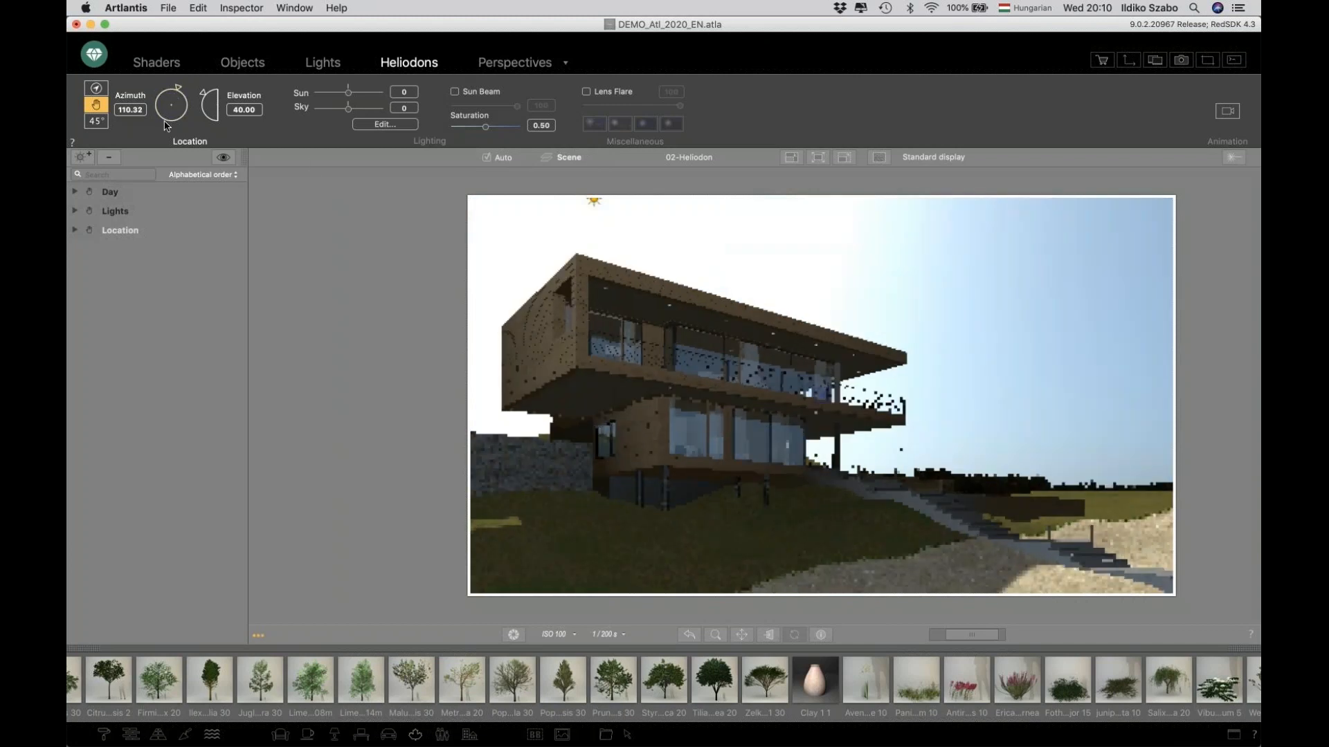
pyautogui.moveTo(600, 205); pyautogui.dragTo(588, 229)
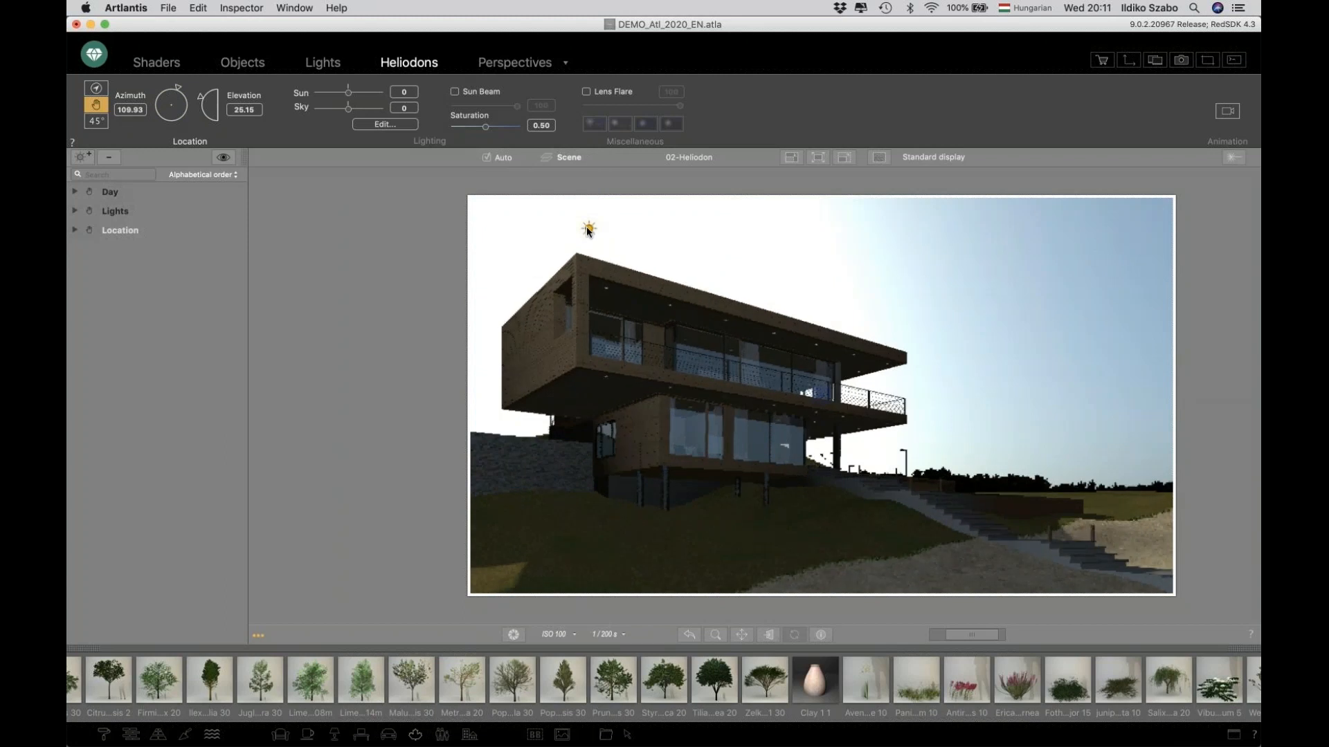
pyautogui.click(691, 241)
pyautogui.click(1001, 268)
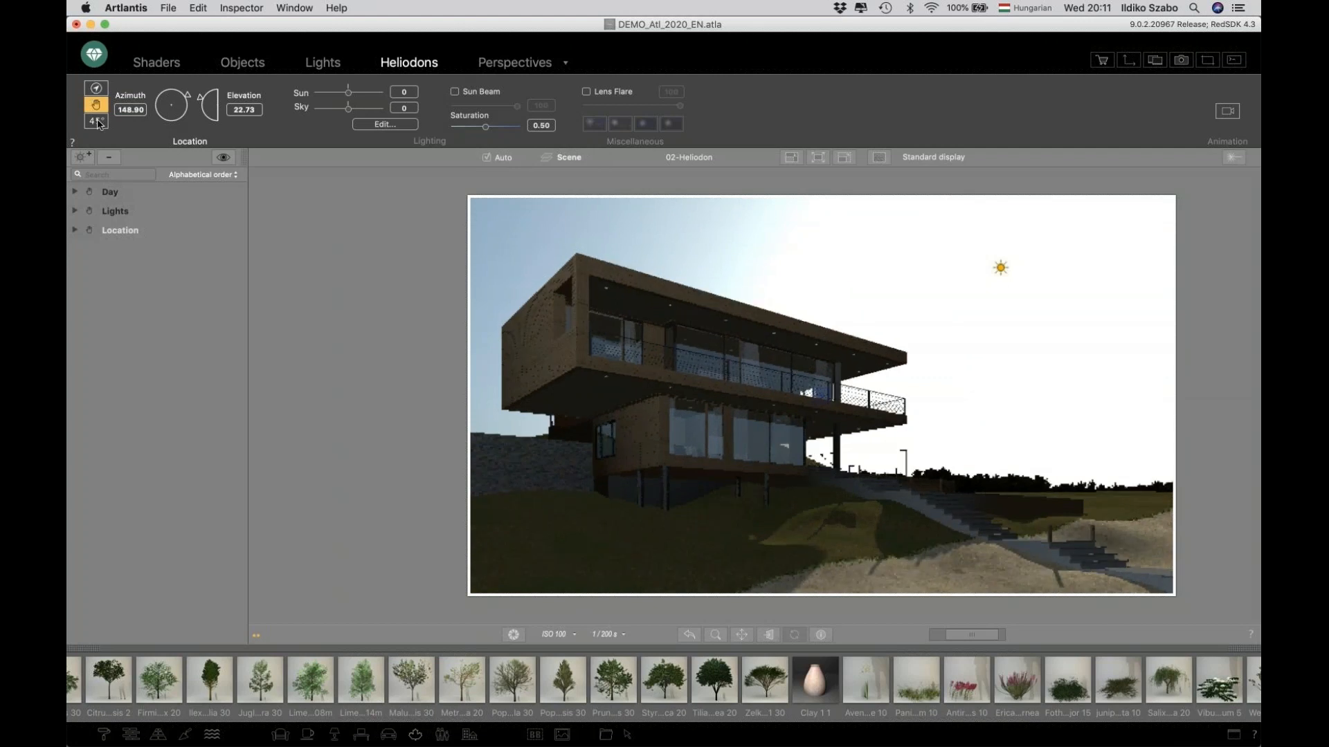
# Switch the Location heliodon to date, time and location positioning and browse the city list without changing it.
pyautogui.click(95, 88)
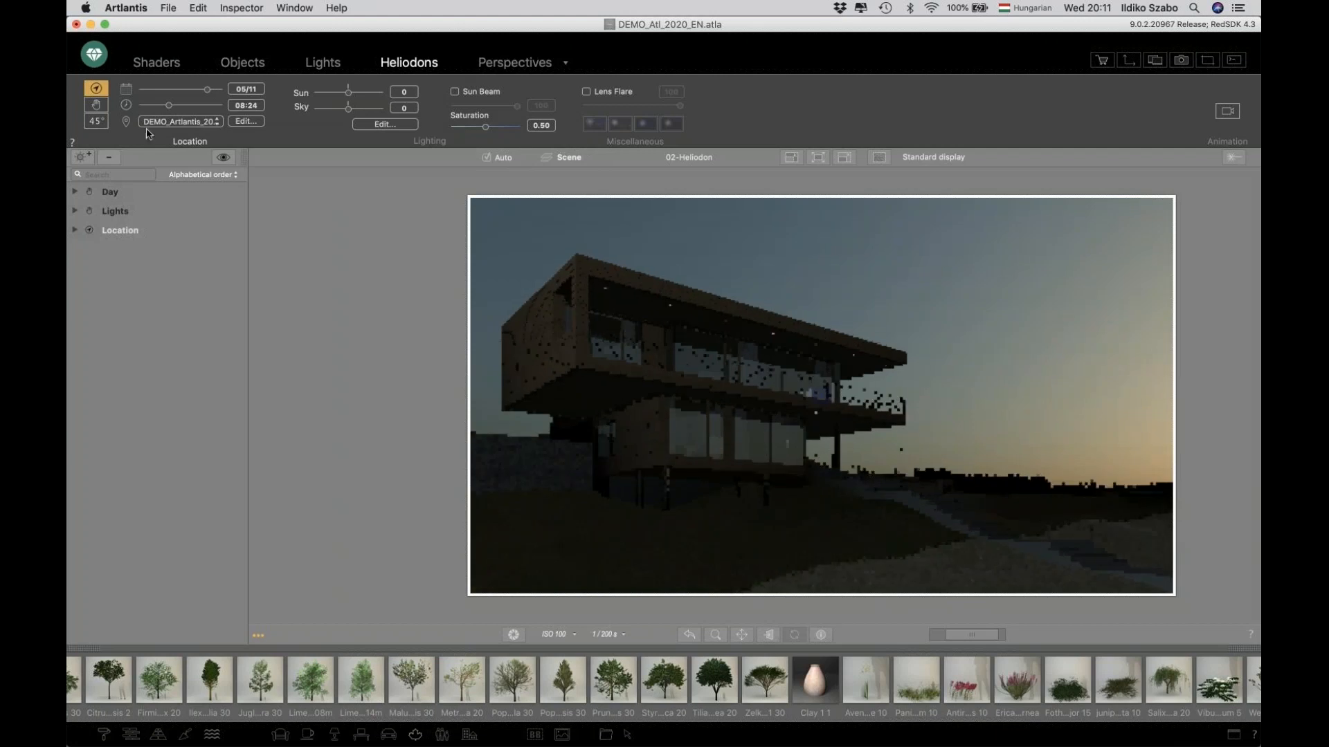
pyautogui.click(201, 121)
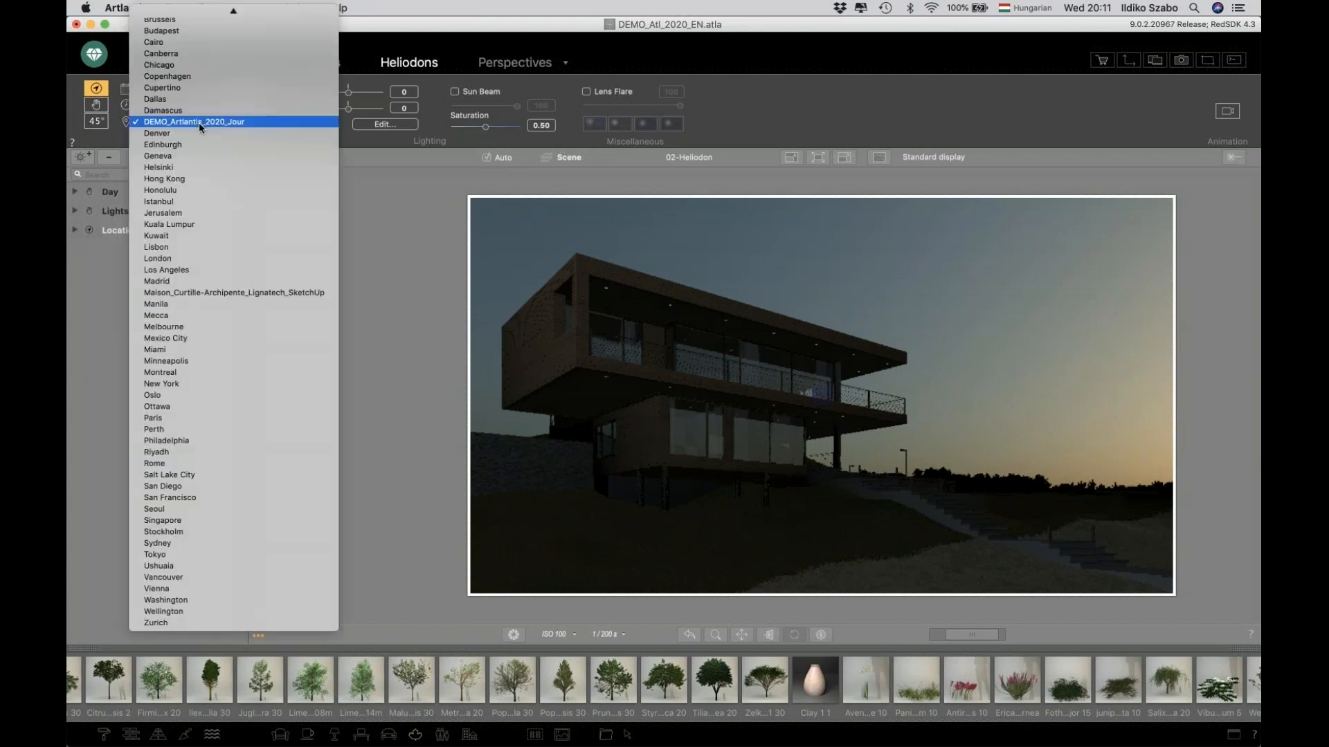
pyautogui.click(97, 288)
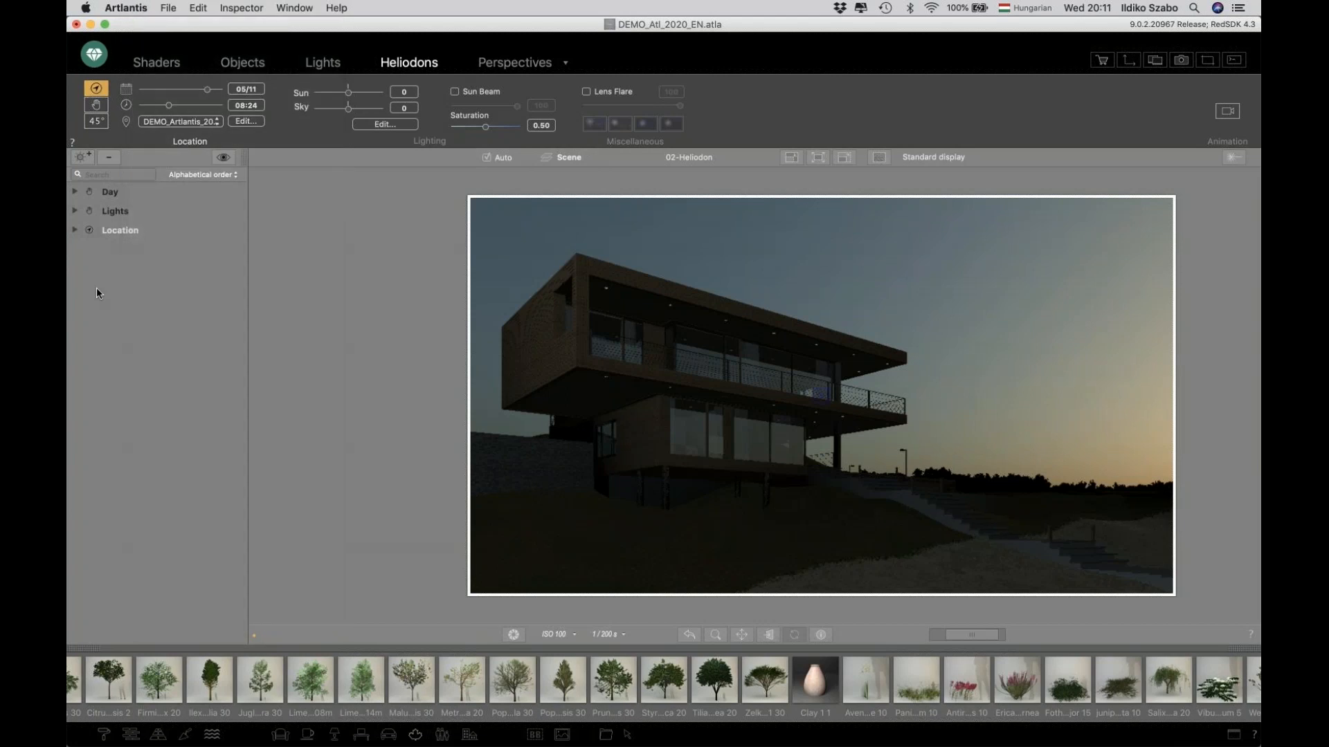
# Set the project location's north direction to 45° and the heliodon date to 21/09.
pyautogui.click(246, 122)
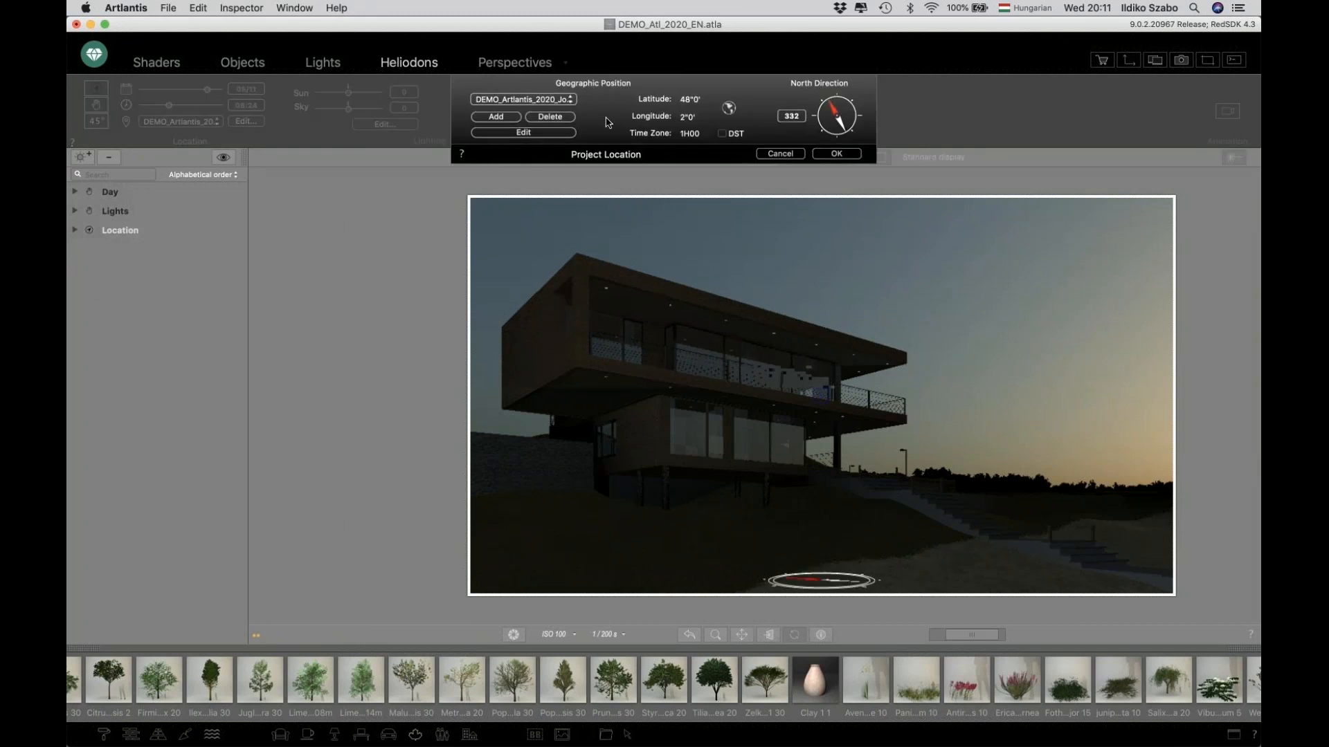
pyautogui.moveTo(839, 110); pyautogui.dragTo(843, 109)
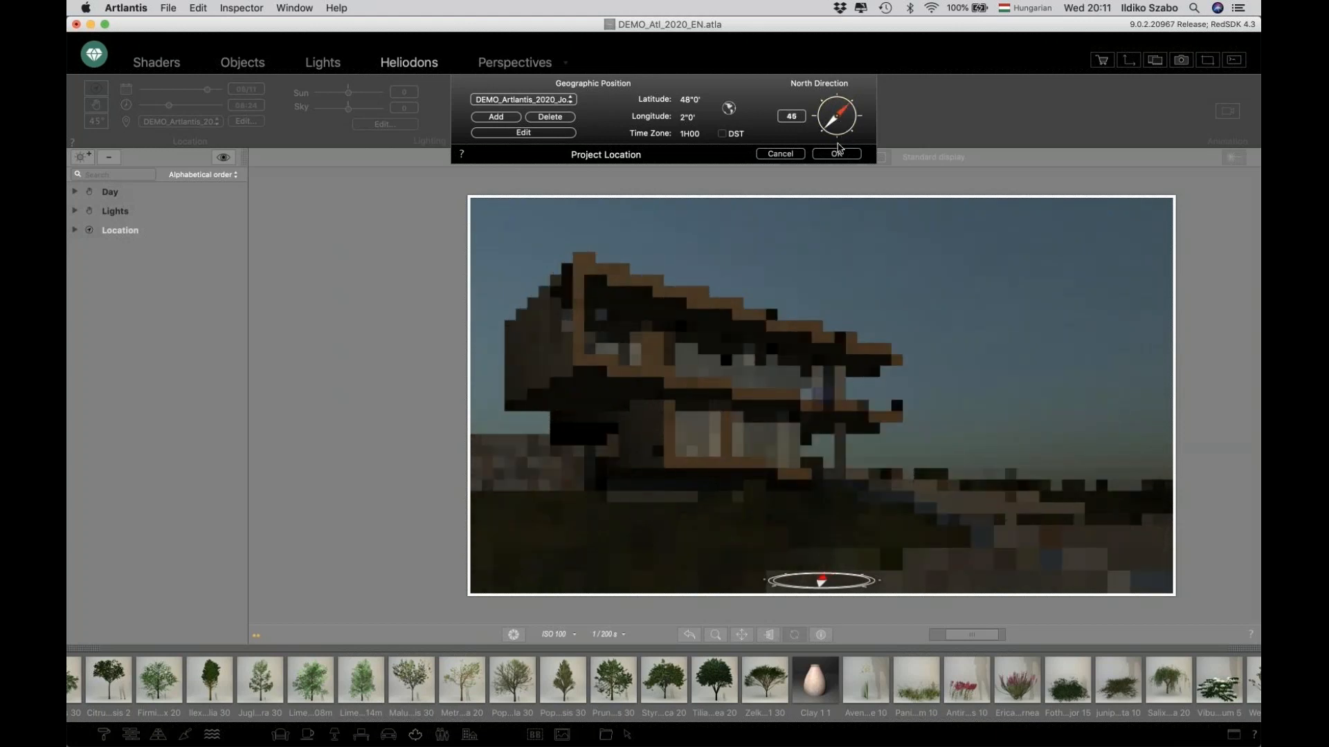
pyautogui.click(837, 153)
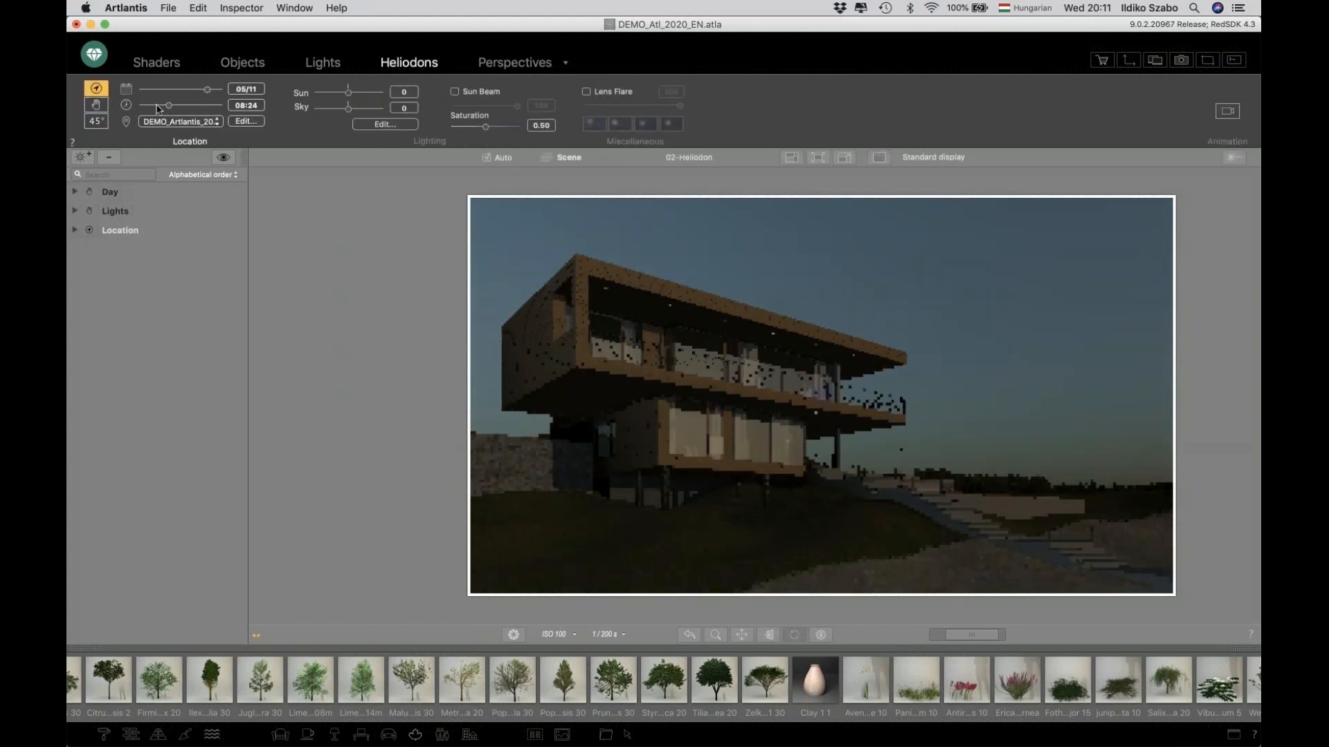
pyautogui.click(179, 91)
pyautogui.moveTo(179, 94); pyautogui.dragTo(199, 95)
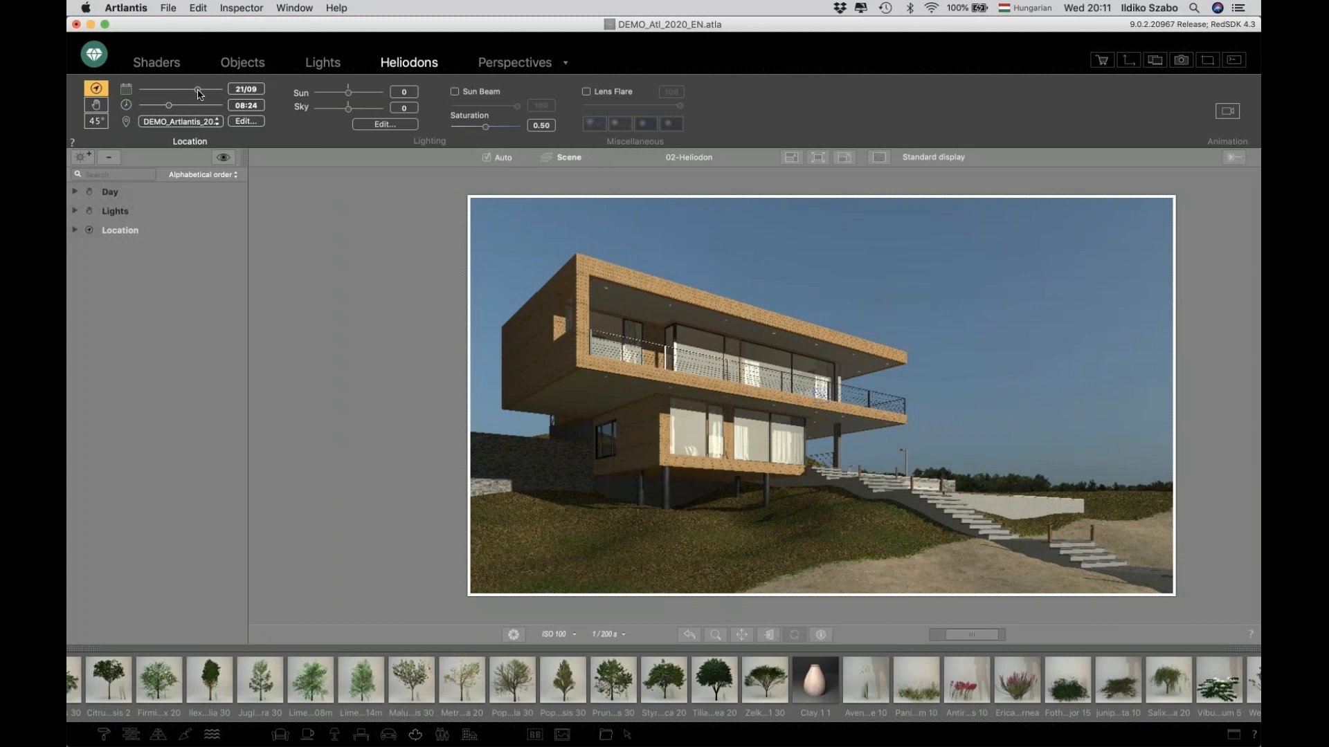
# Check which heliodon the 02-Heliodon perspective uses, without changing it.
pyautogui.click(503, 64)
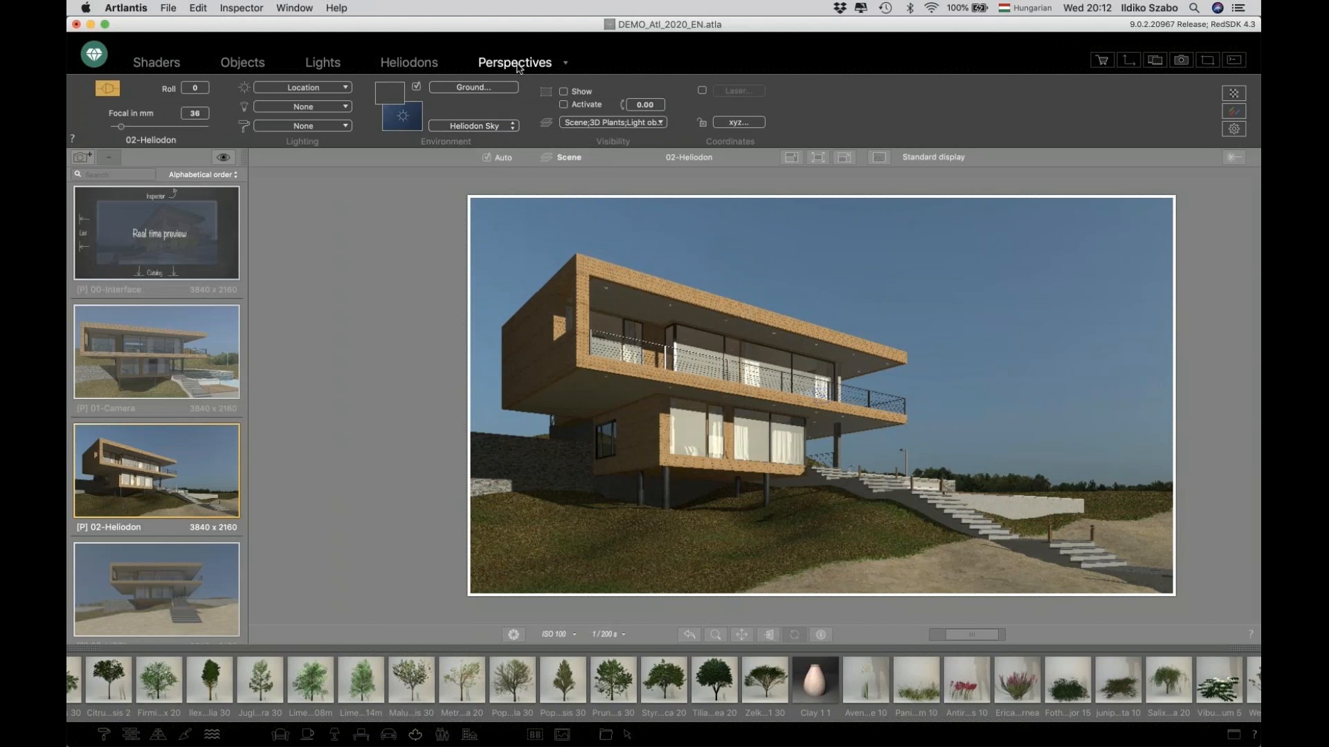
pyautogui.click(324, 89)
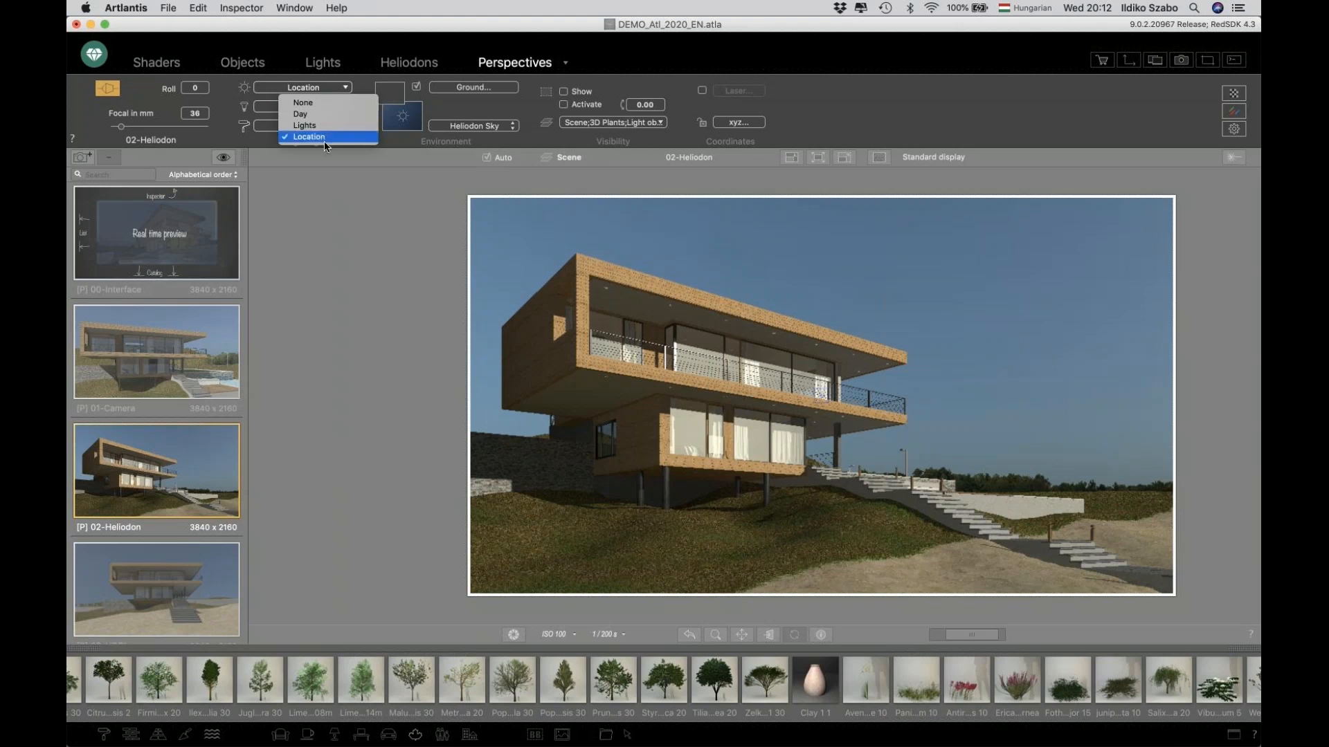
pyautogui.click(341, 222)
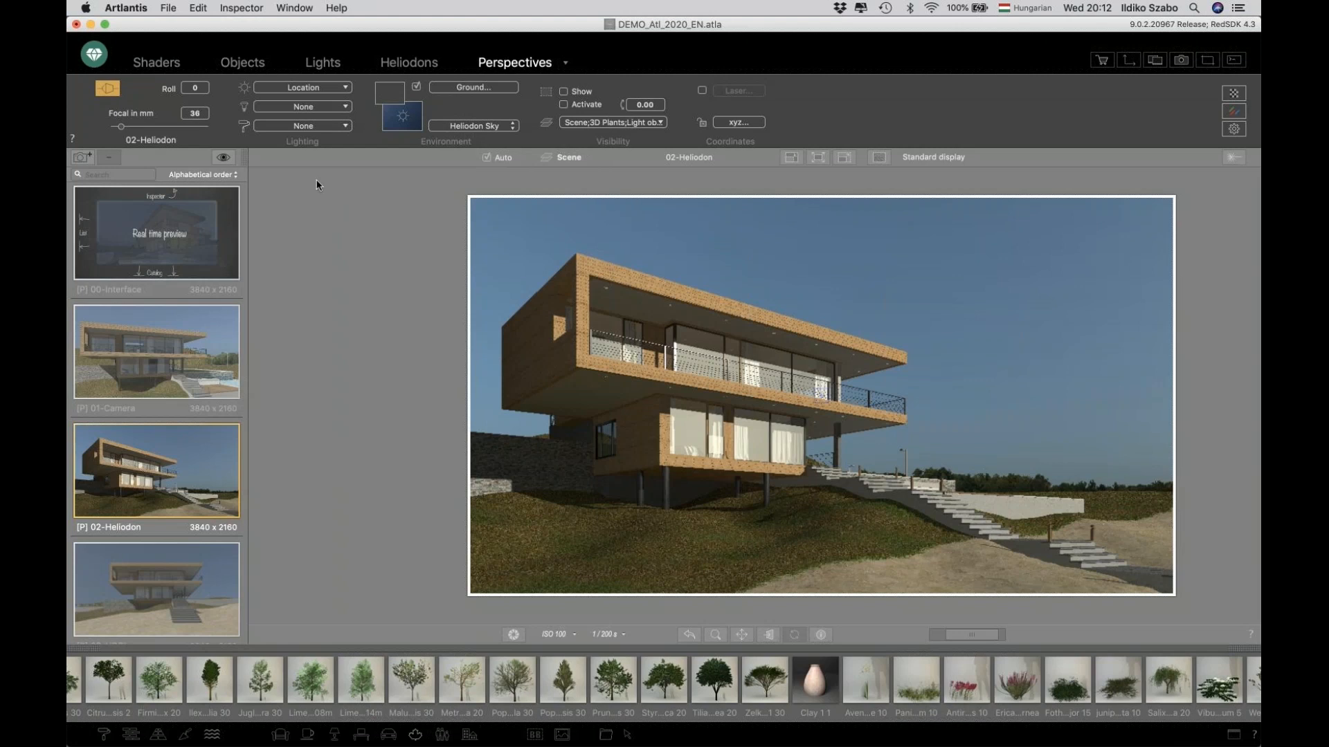
# Duplicate the 02-Heliodon perspective and set the copy's heliodon to None.
pyautogui.click(81, 158)
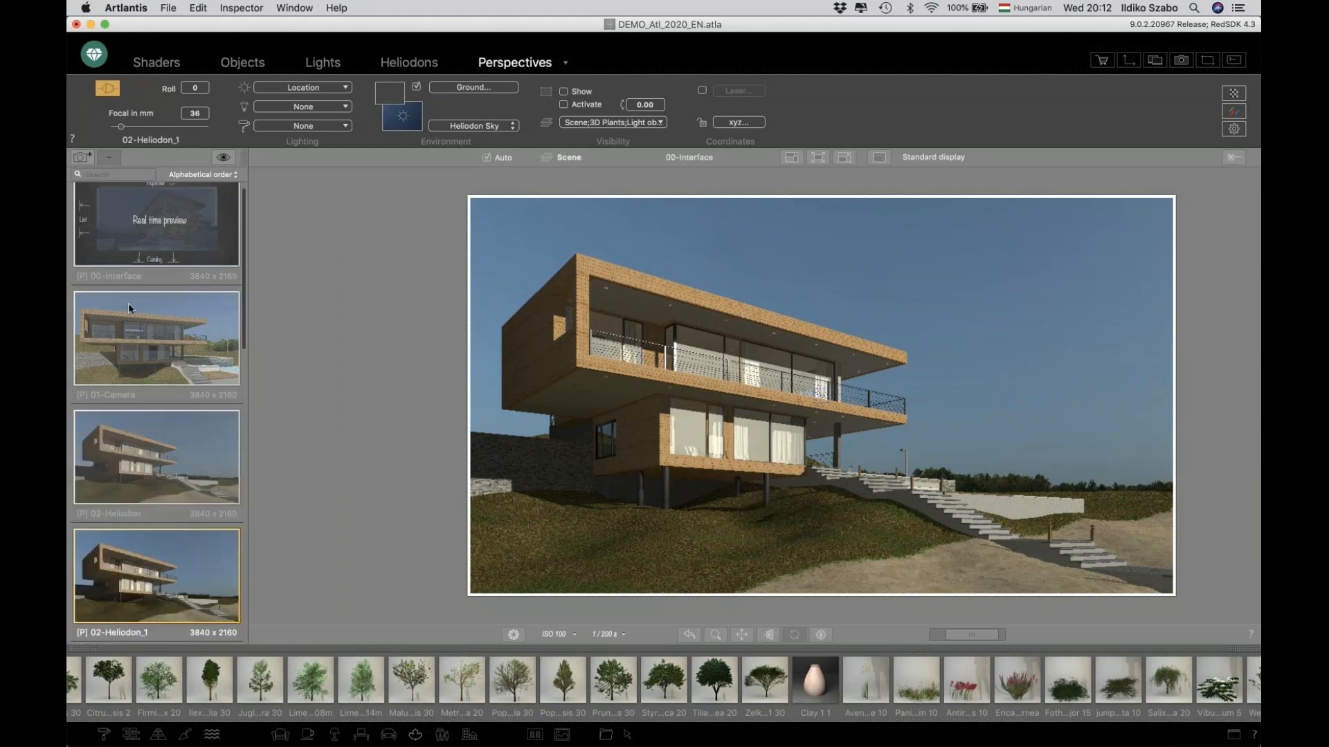
pyautogui.scroll(-2, 134, 346)
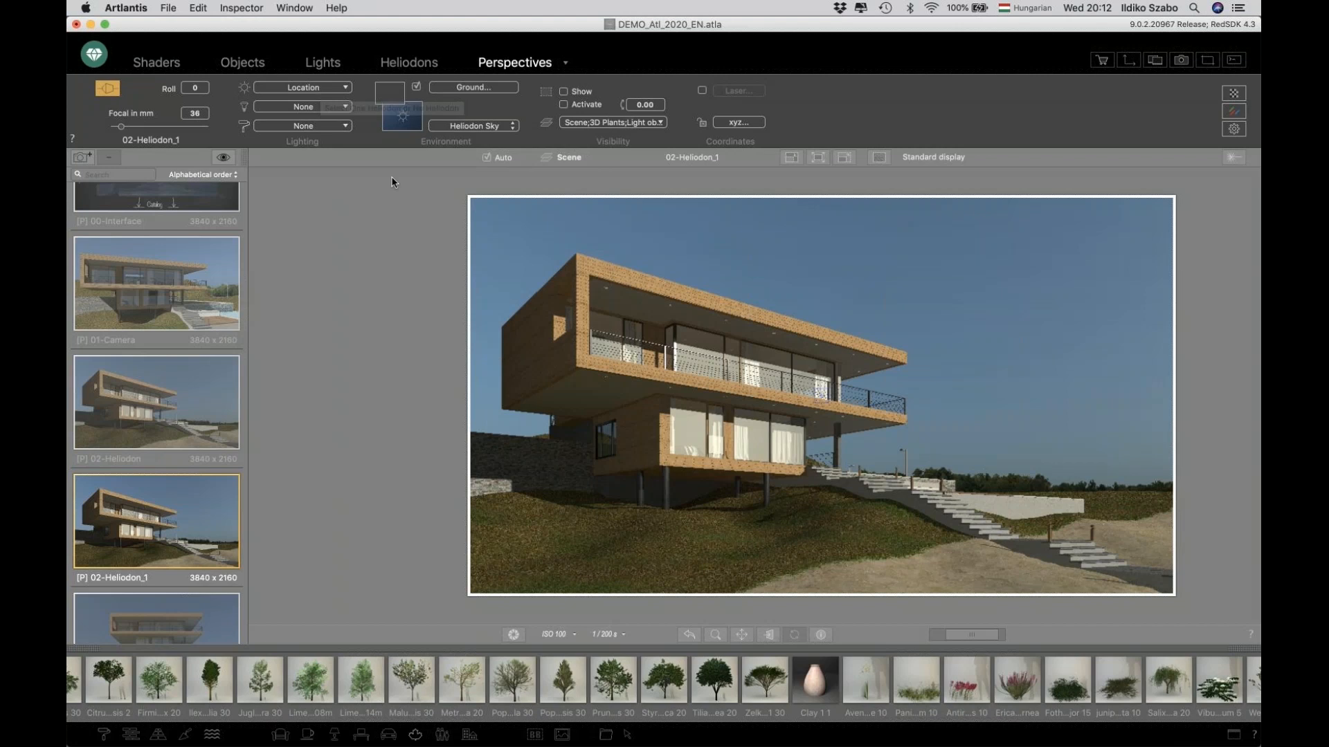
pyautogui.click(326, 88)
pyautogui.click(326, 103)
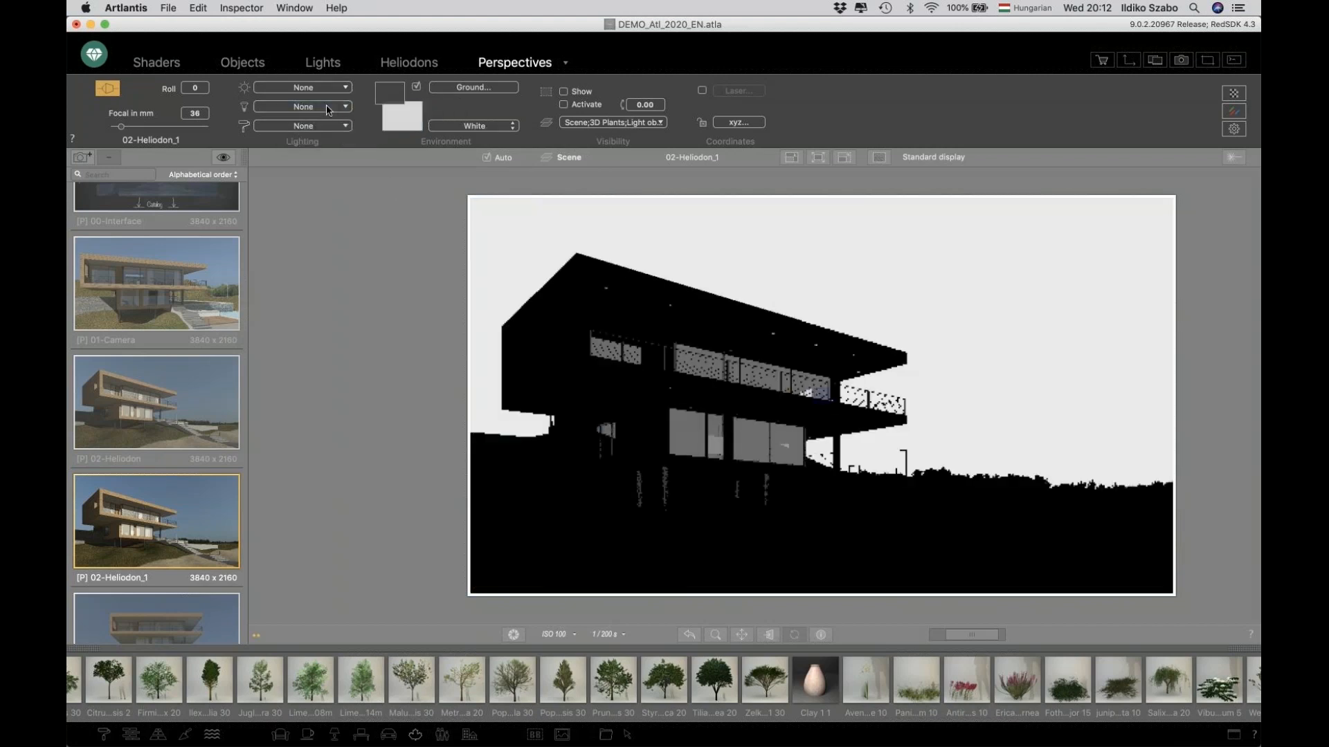
# Load HDRIHAVEN_industrial_sunset_4k.hdr from the ATL2020 DEMO HDRI folder as the copy's HDR background image.
pyautogui.click(396, 125)
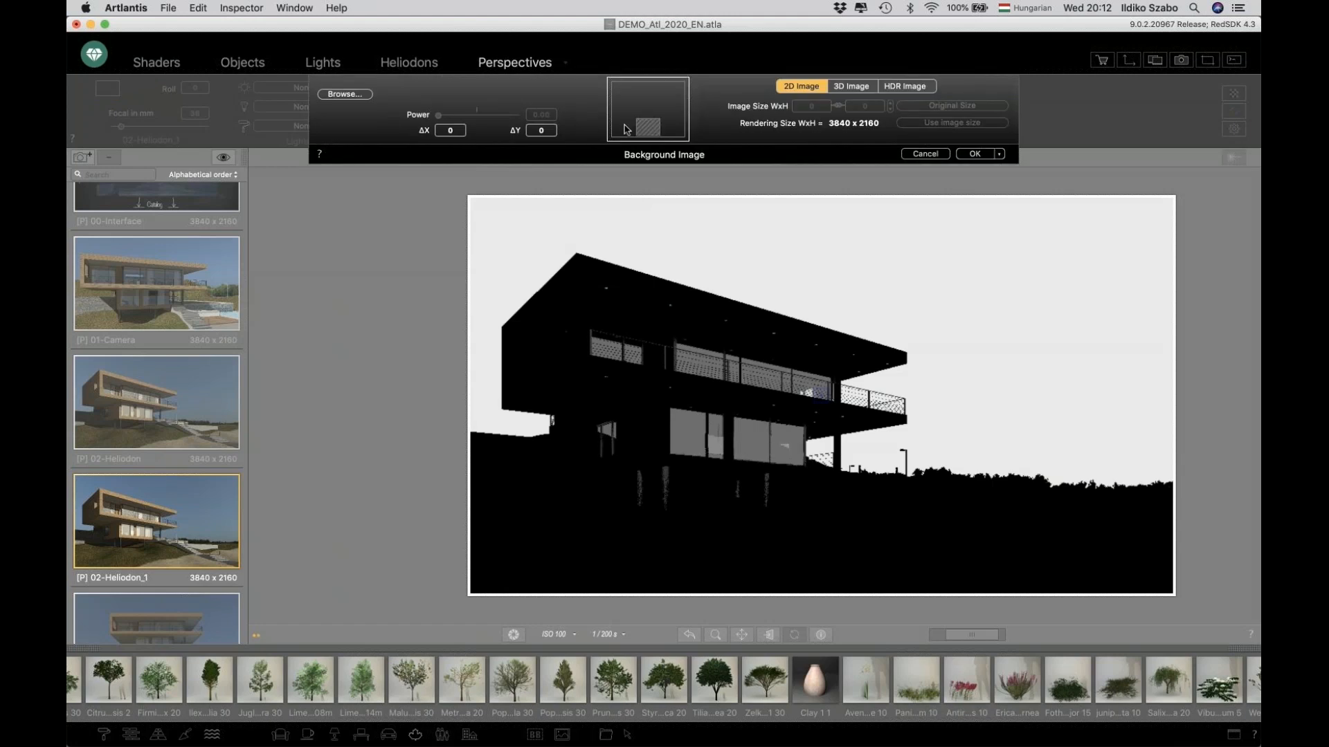
pyautogui.click(647, 123)
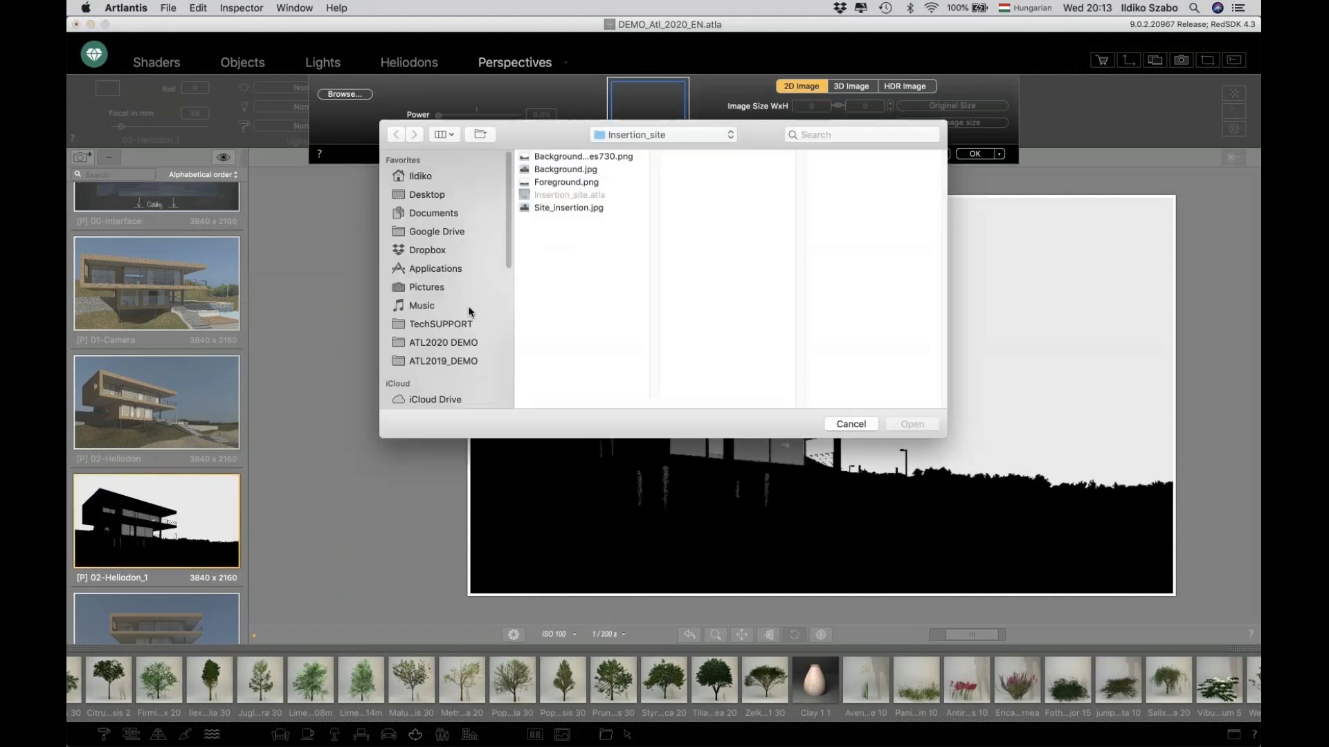
pyautogui.click(456, 340)
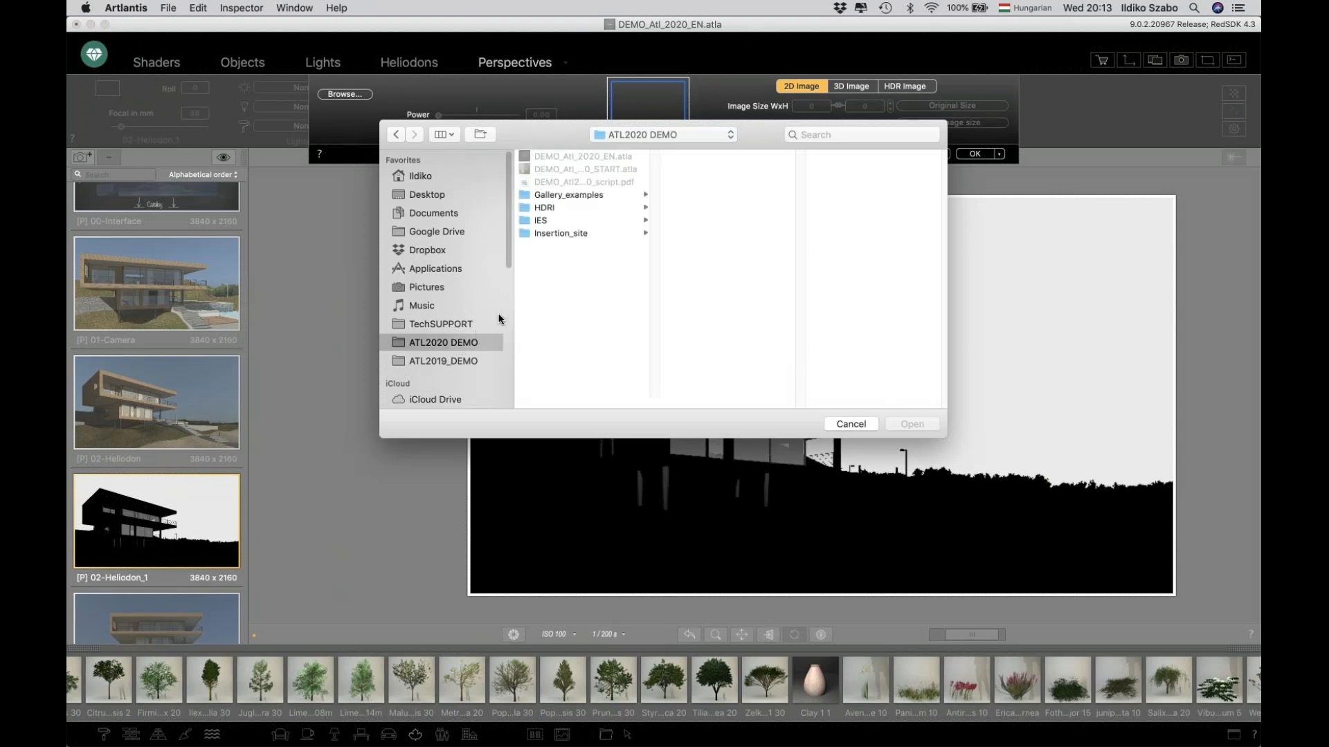
pyautogui.click(588, 208)
pyautogui.click(723, 156)
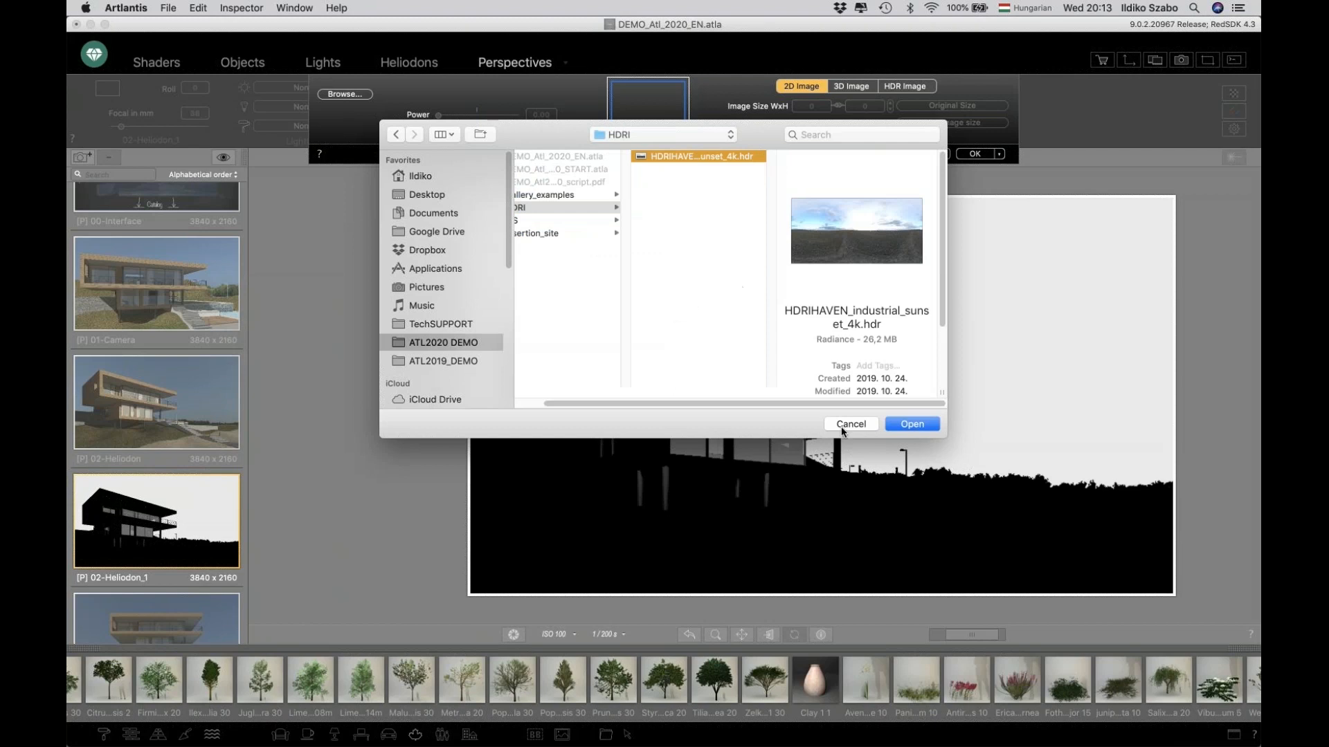
pyautogui.click(912, 425)
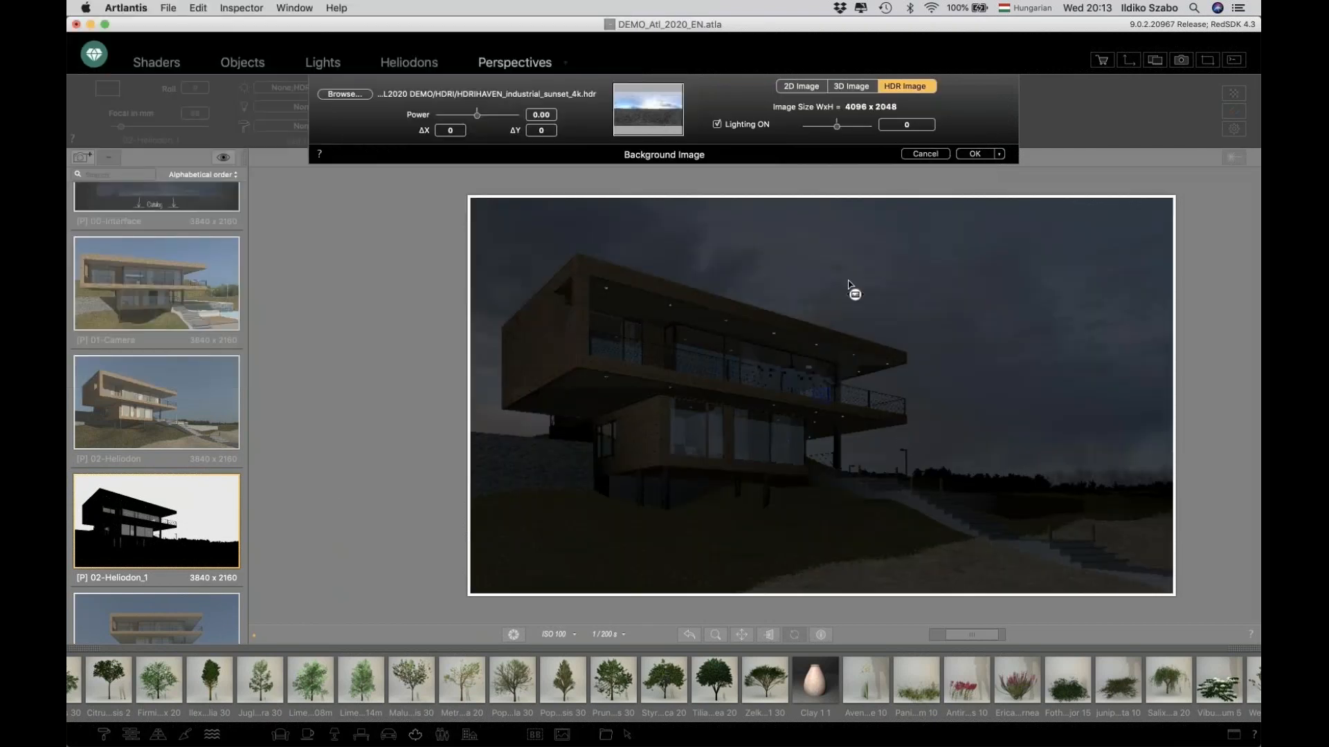
pyautogui.click(513, 635)
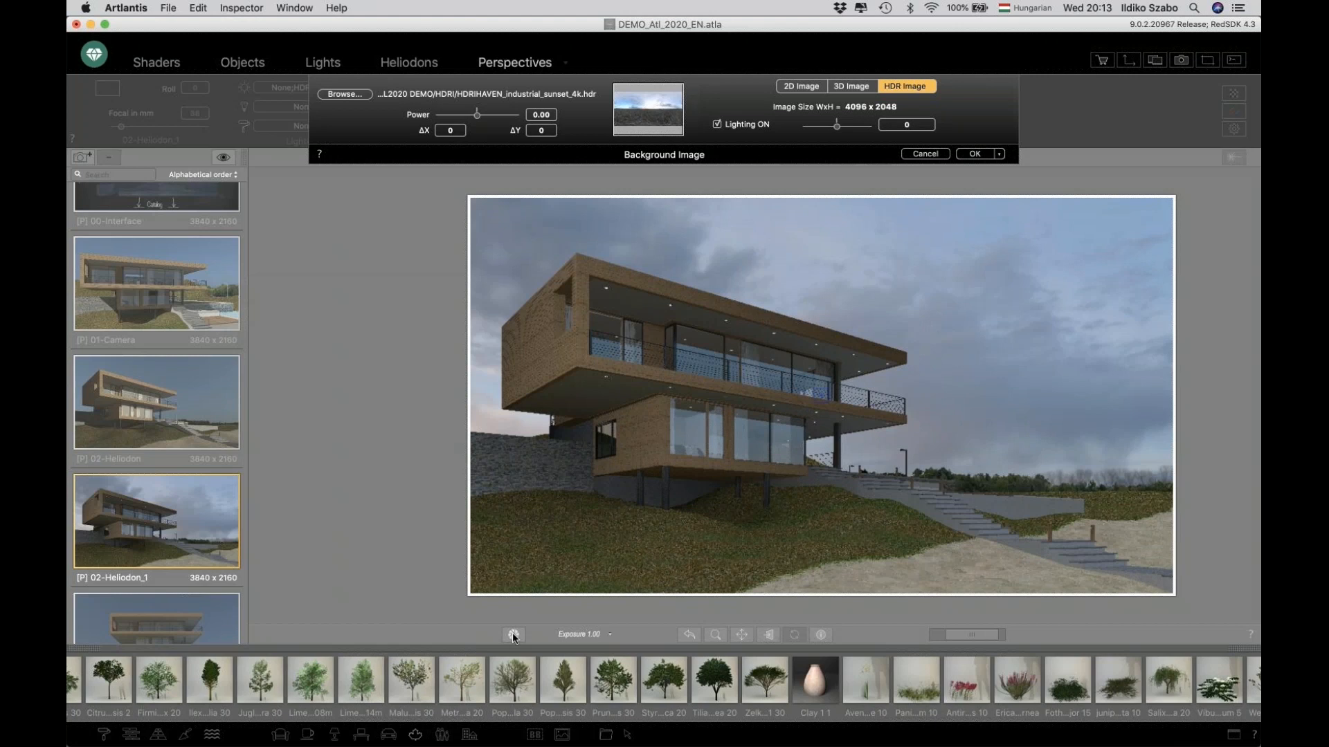
pyautogui.click(968, 155)
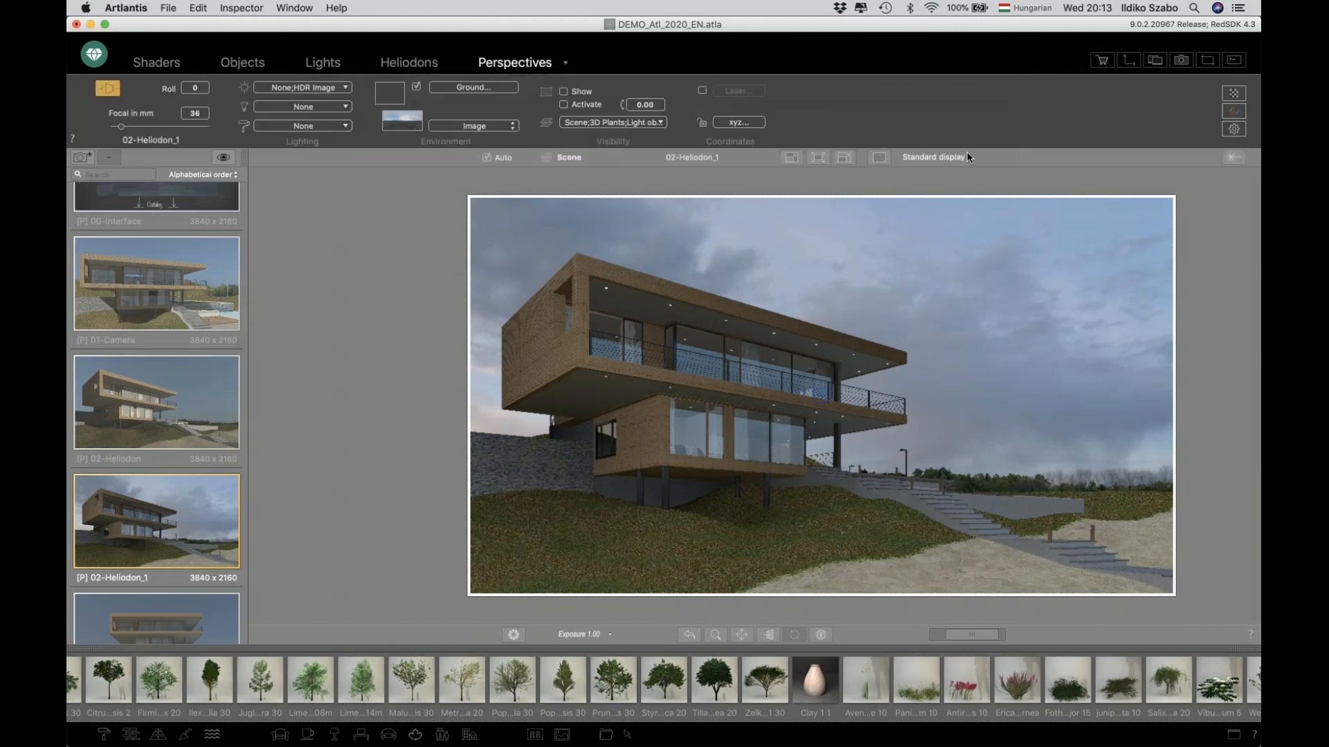
# Enable Enhanced Background in the rendering parameters.
pyautogui.click(1234, 129)
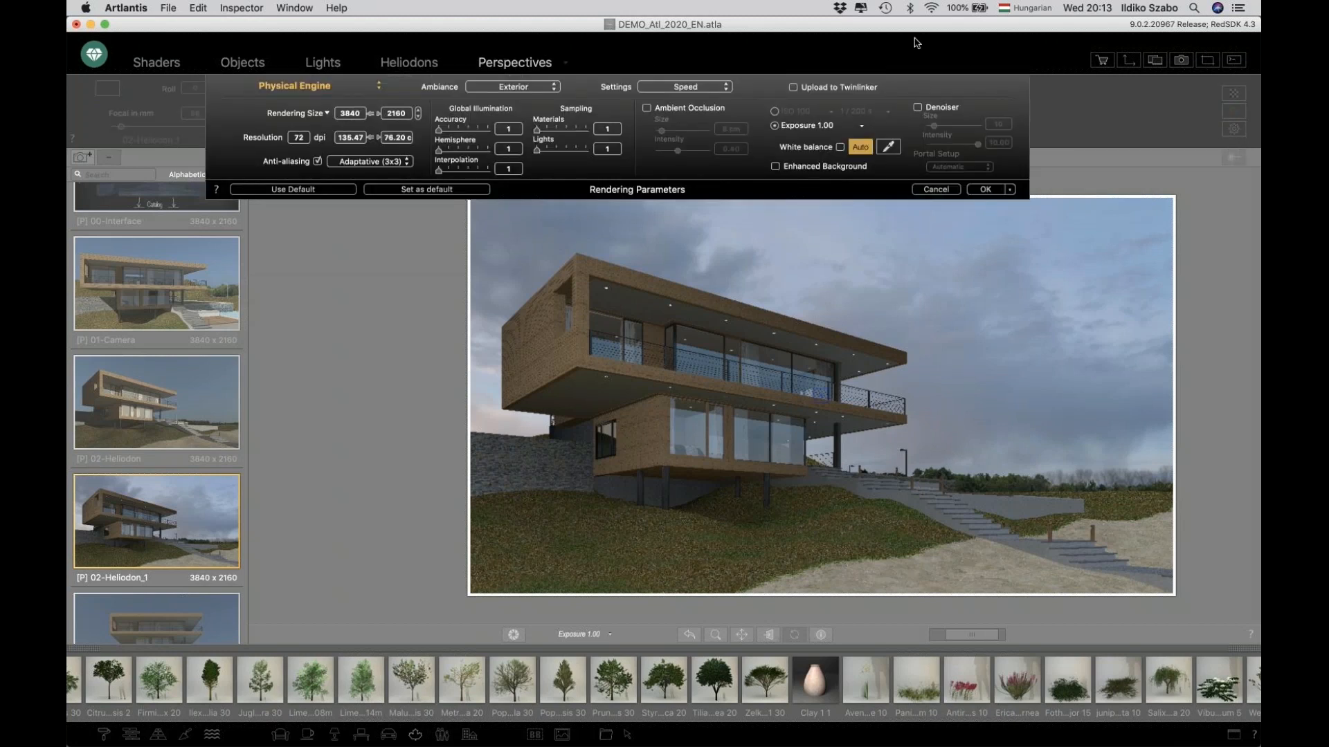
pyautogui.click(774, 166)
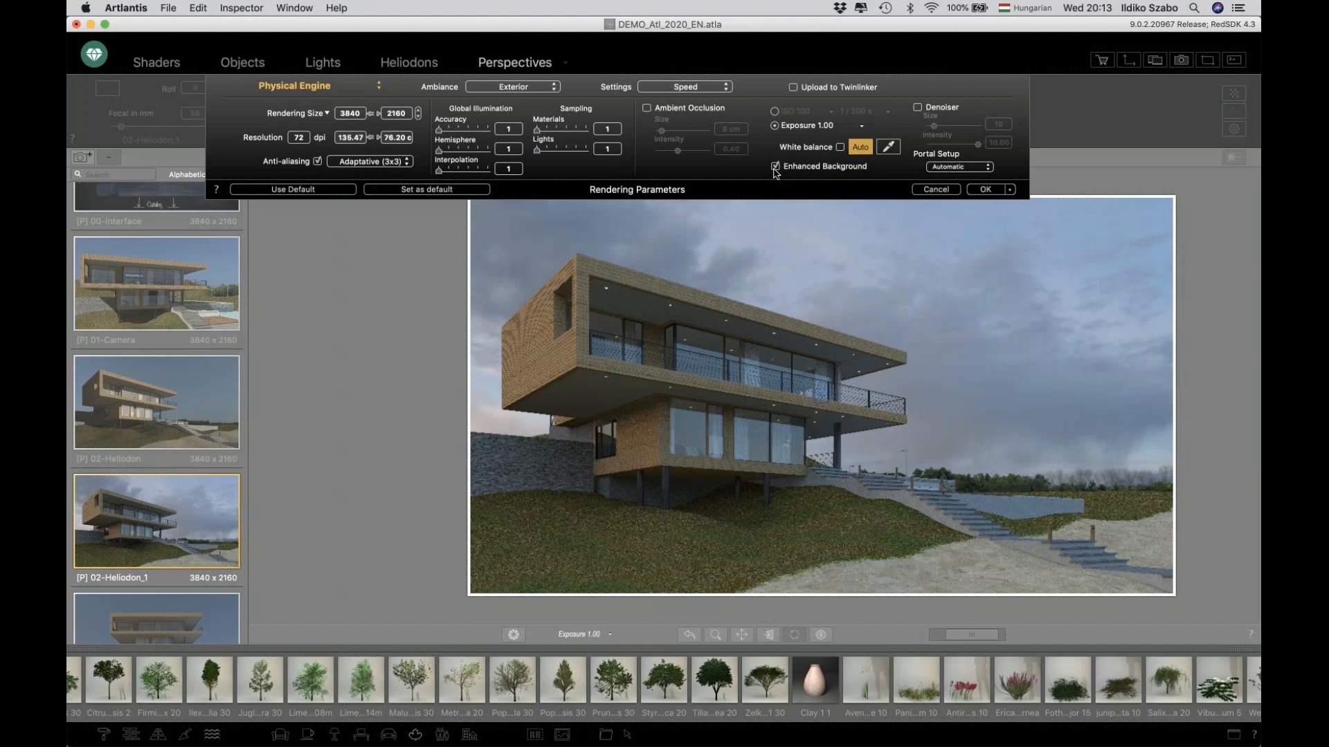
pyautogui.click(982, 190)
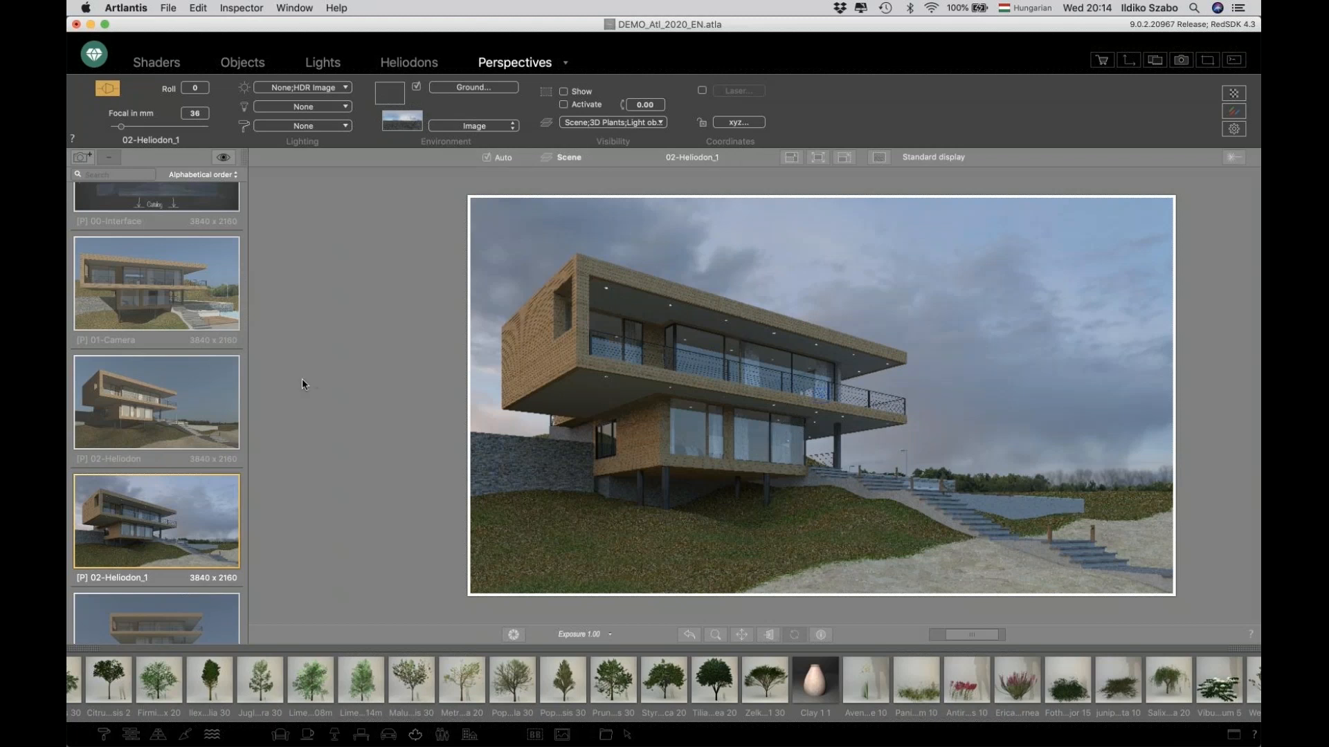
# Open the 04-Lights perspective and add a new light to its light group.
pyautogui.scroll(-2, 212, 378)
pyautogui.scroll(-1, 212, 378)
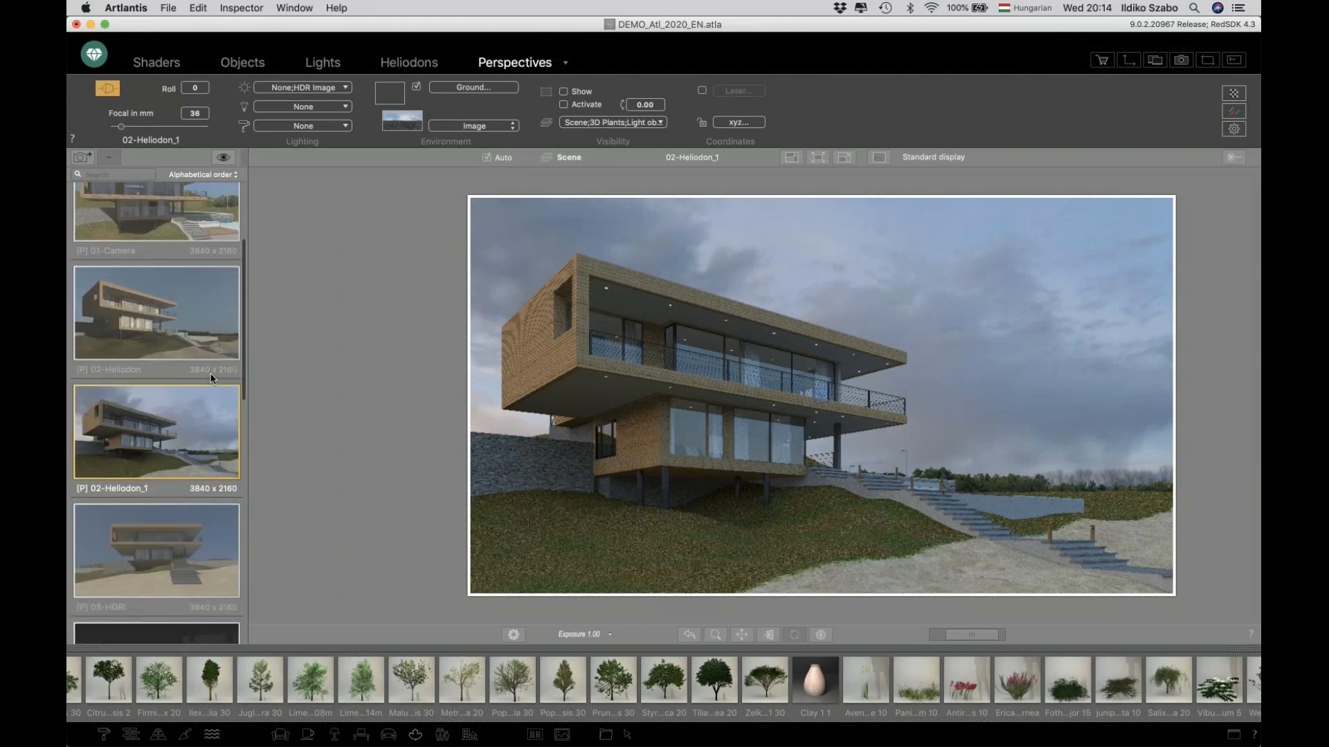
pyautogui.scroll(-3, 212, 377)
pyautogui.scroll(-2, 213, 378)
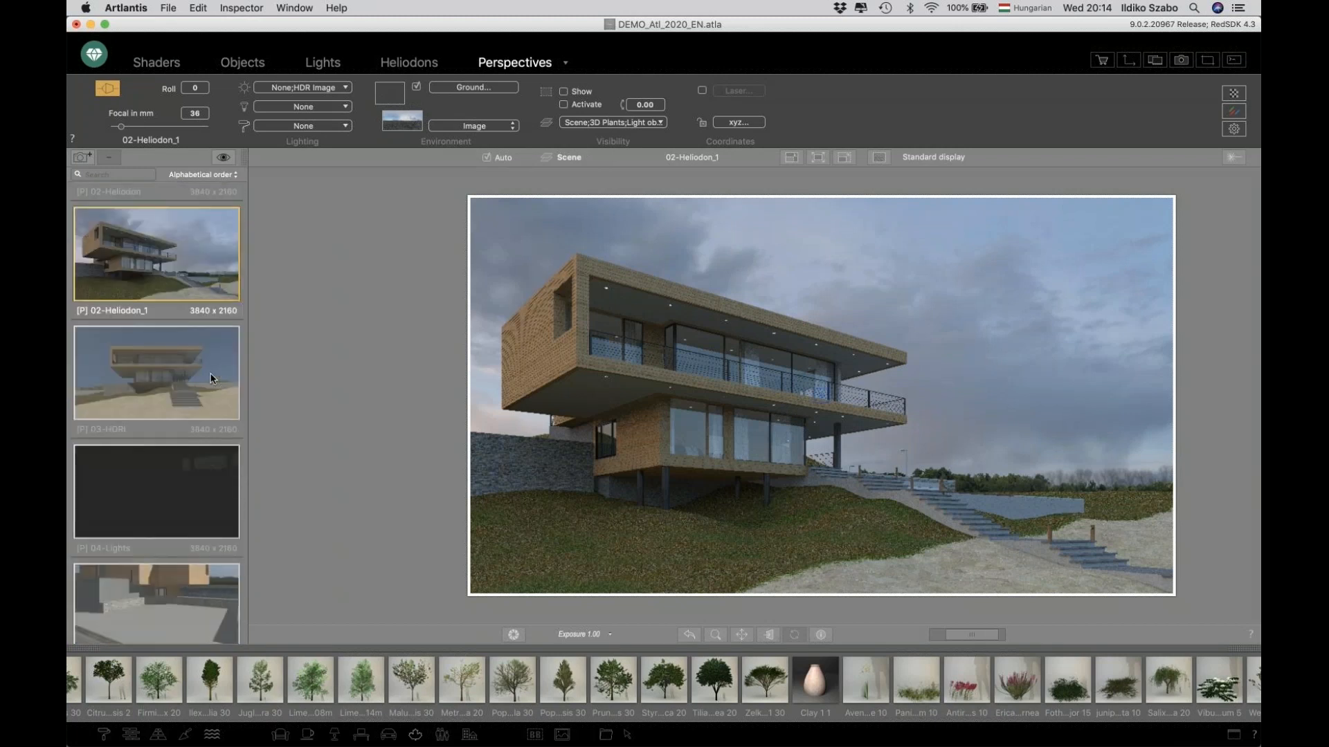
pyautogui.click(160, 491)
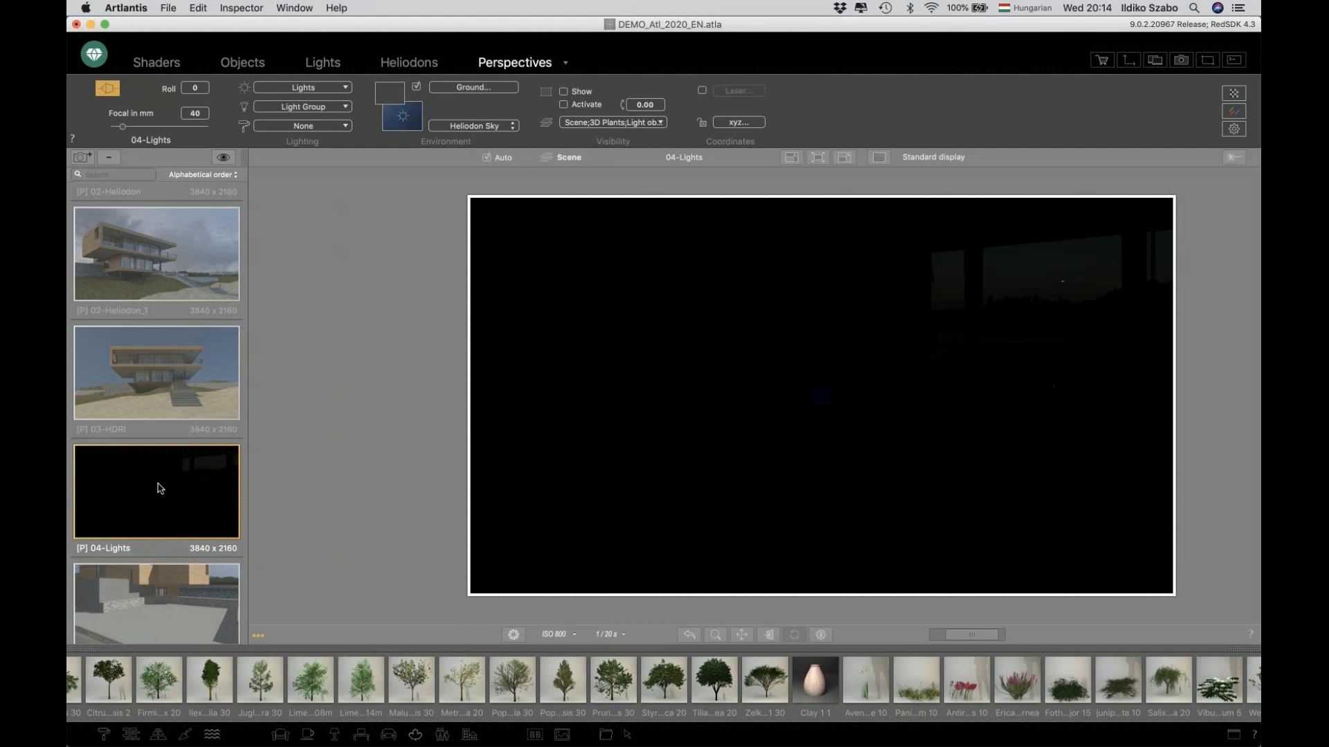
pyautogui.click(320, 63)
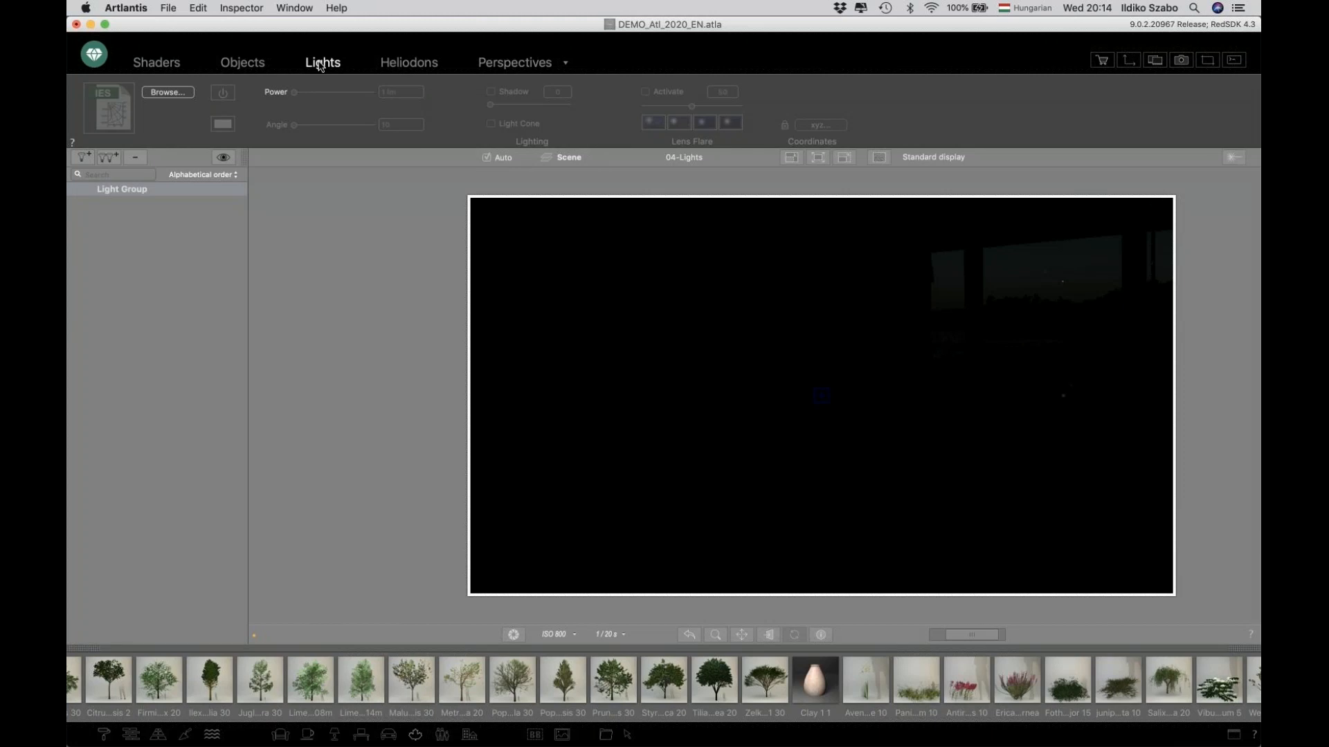
pyautogui.click(78, 160)
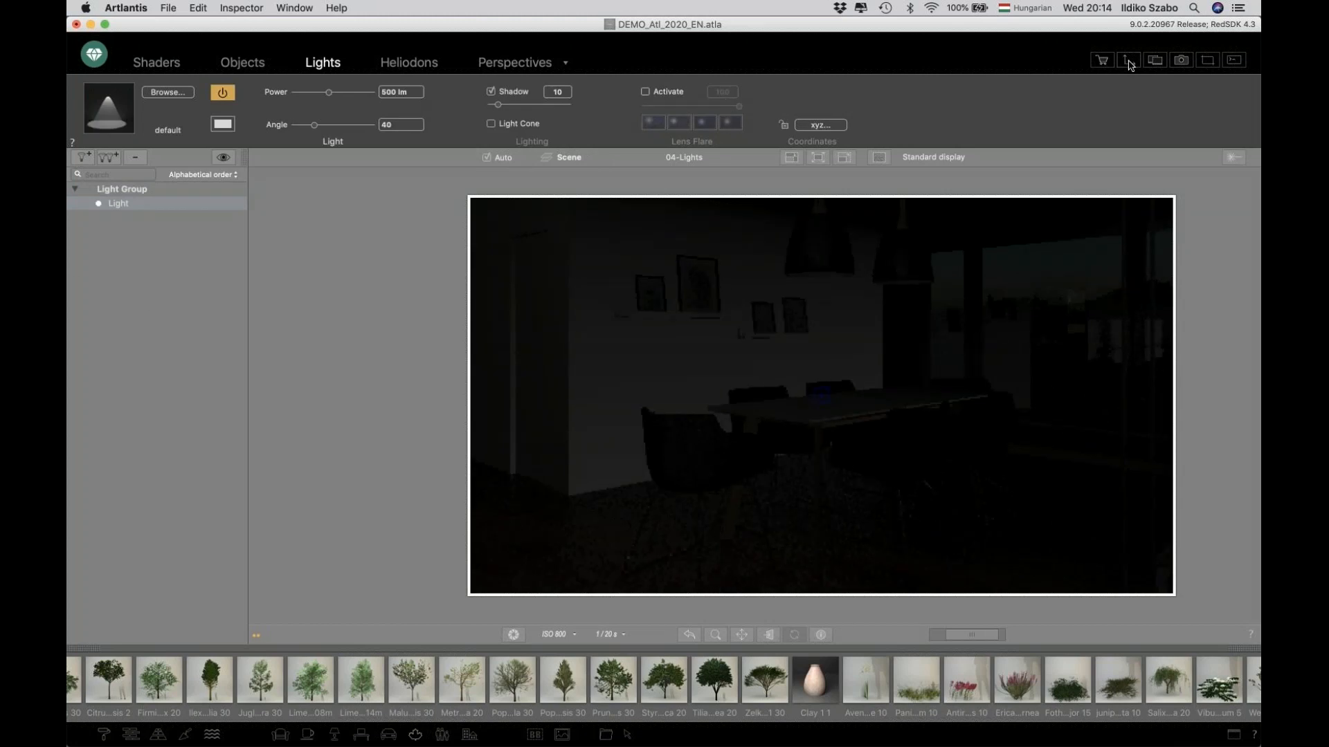
# In the 2D view, move the new light's target points down onto the dining table.
pyautogui.moveTo(452, 205); pyautogui.dragTo(386, 227)
pyautogui.scroll(5, 352, 356)
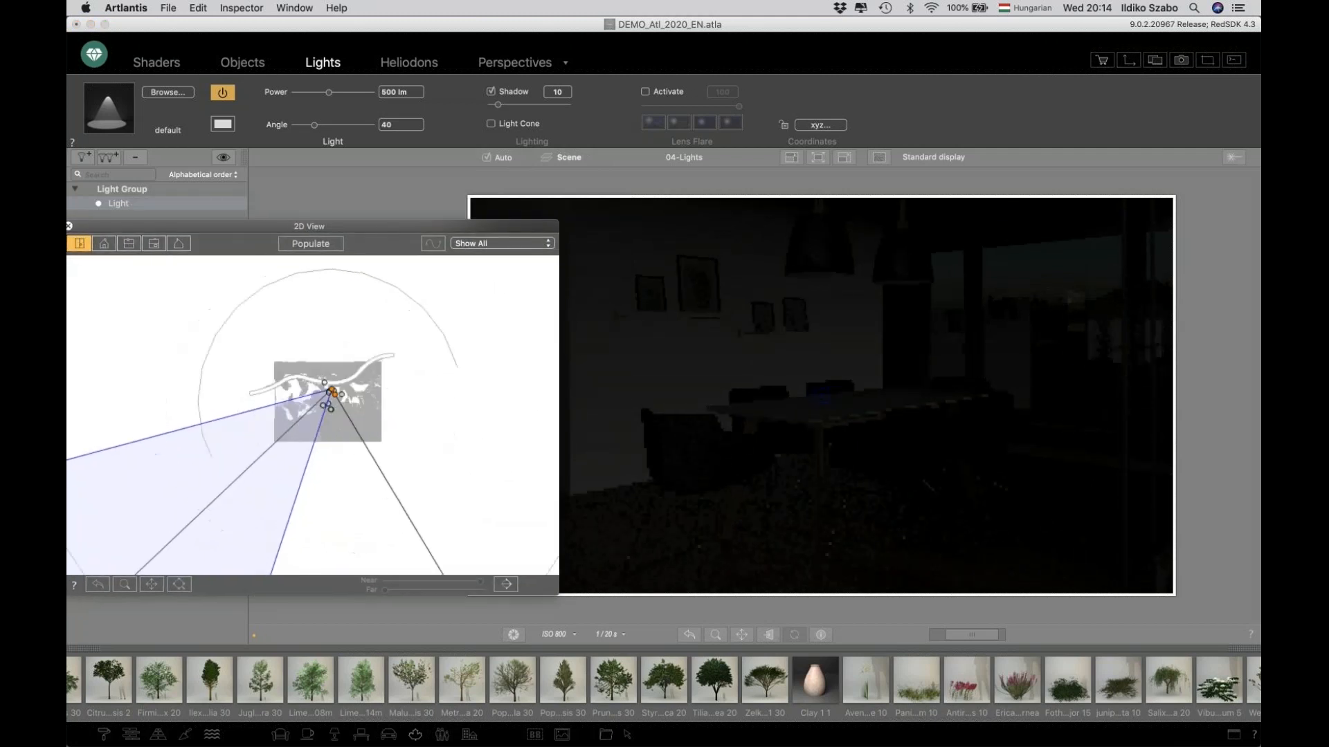
pyautogui.scroll(5, 352, 355)
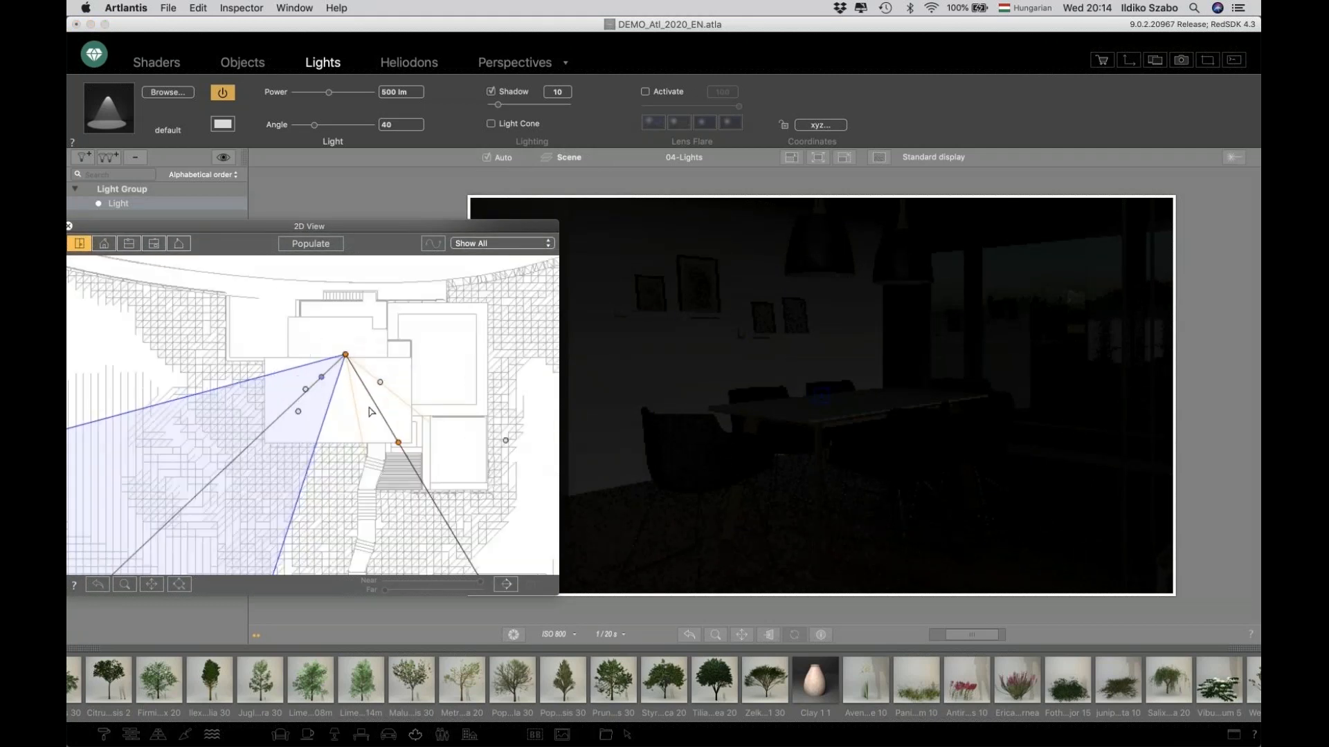
pyautogui.moveTo(367, 399); pyautogui.dragTo(361, 380)
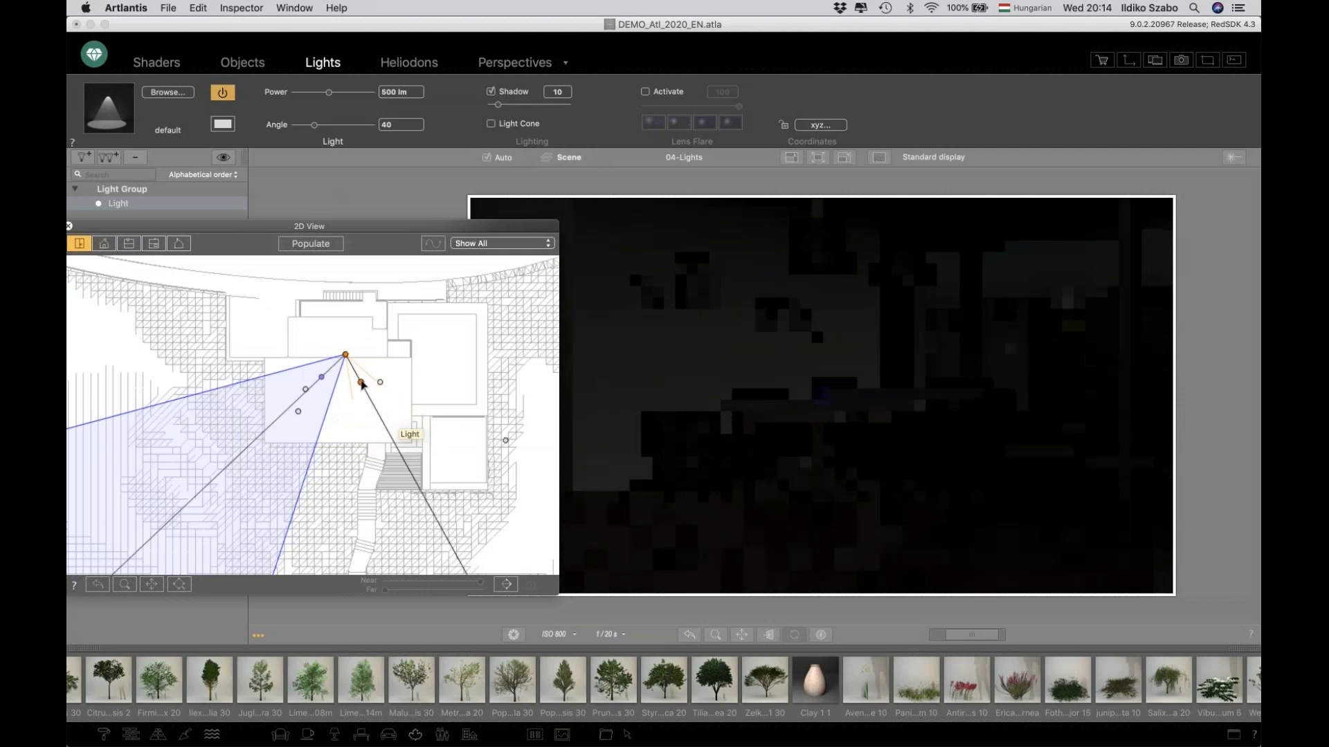
pyautogui.click(504, 584)
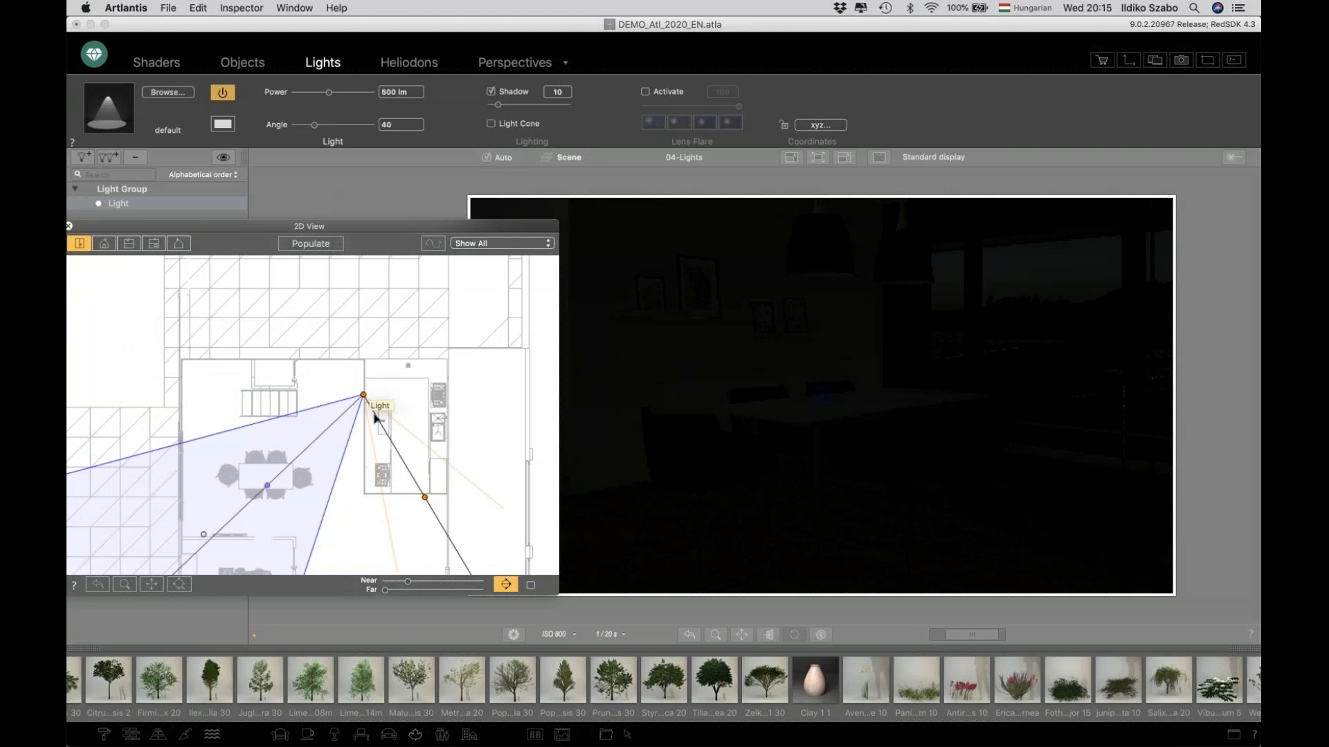
pyautogui.moveTo(379, 423); pyautogui.dragTo(300, 456)
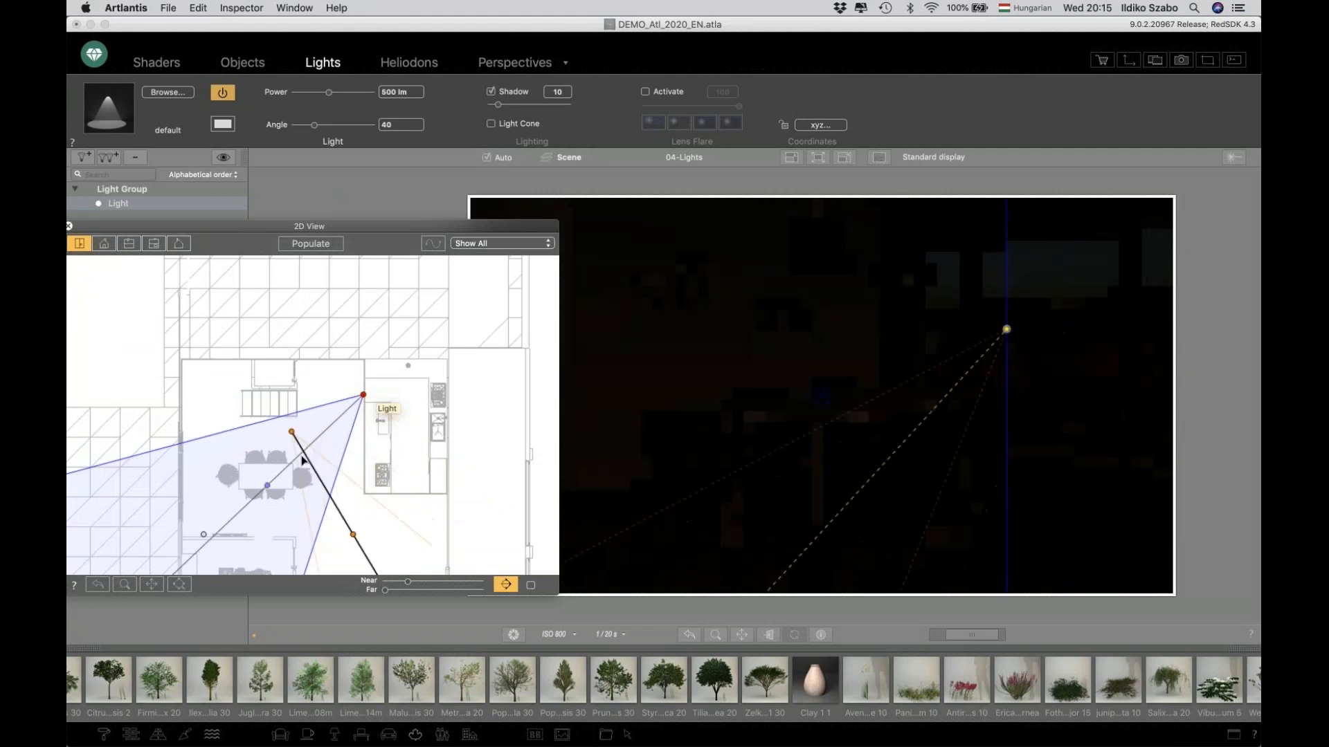
pyautogui.moveTo(346, 535); pyautogui.dragTo(300, 473)
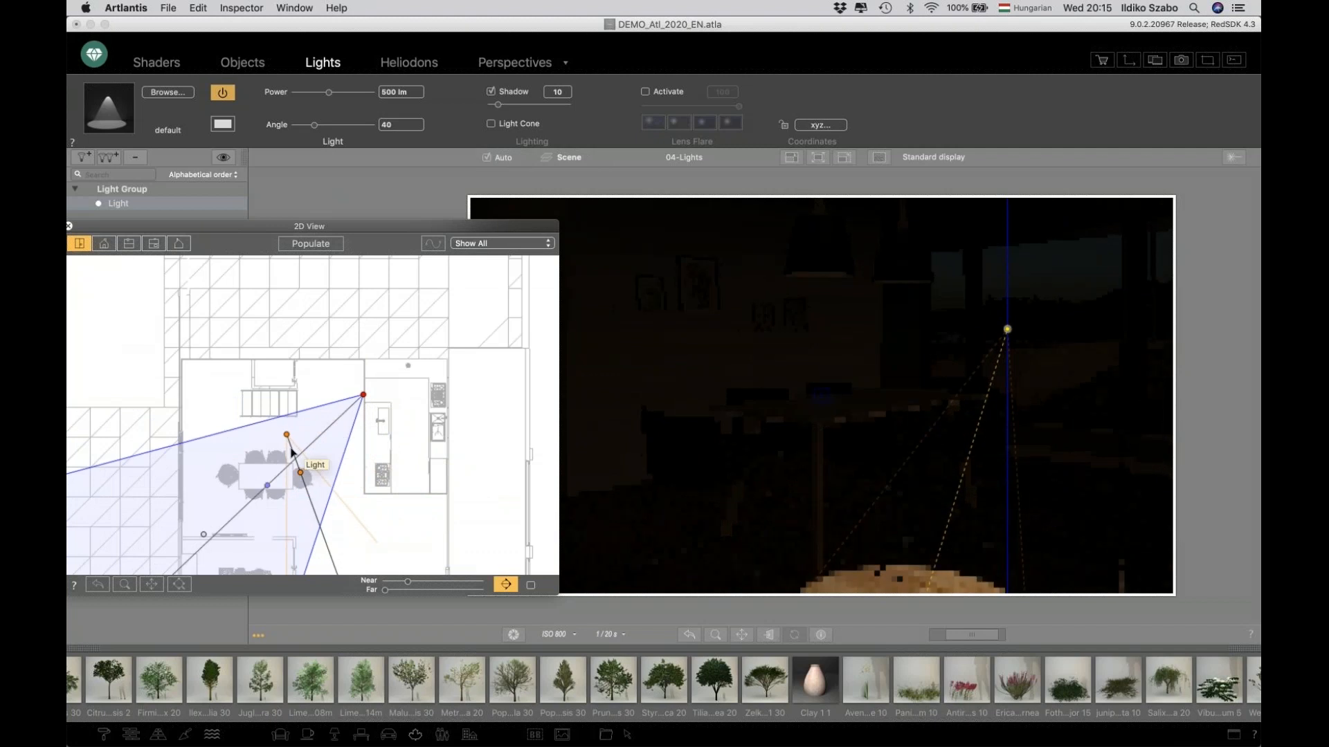
pyautogui.moveTo(291, 448); pyautogui.dragTo(284, 481)
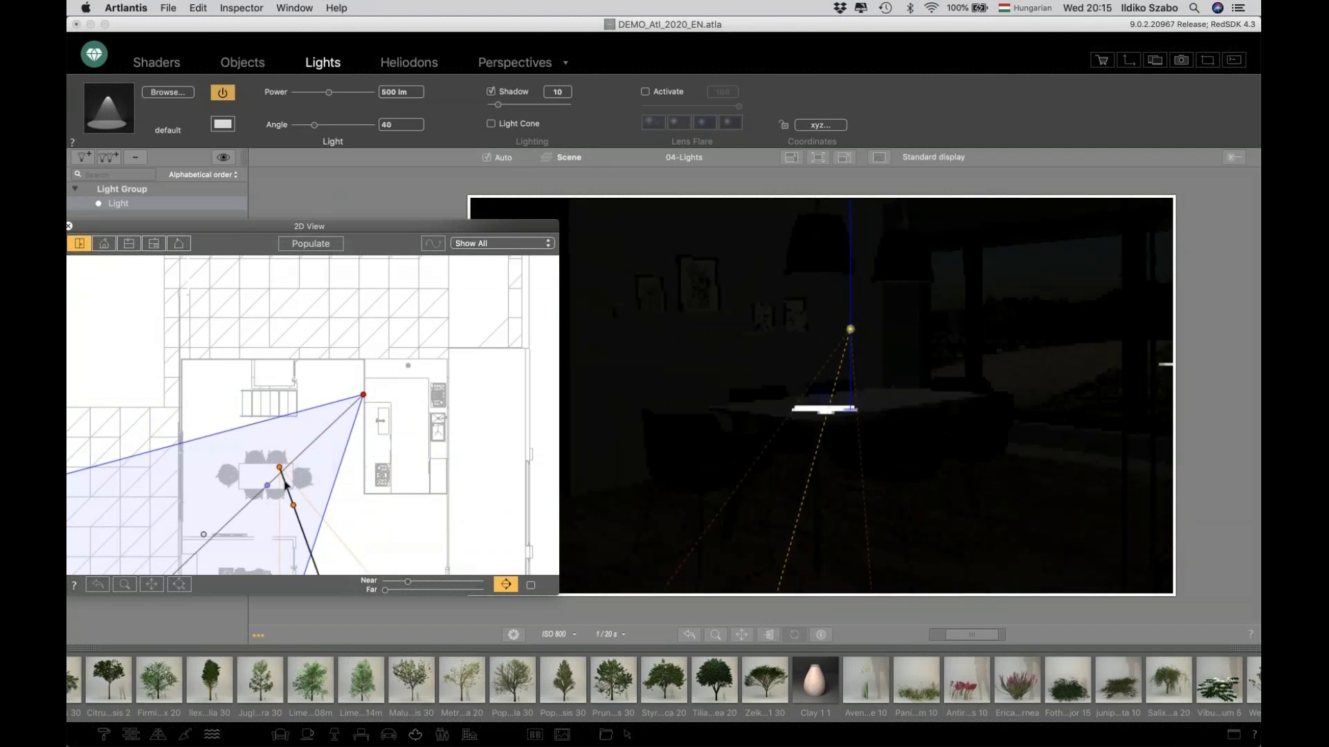
# In the preview, lift the new light up into the left pendant lamp above the table and widen its cone angle to about 132°.
pyautogui.click(856, 411)
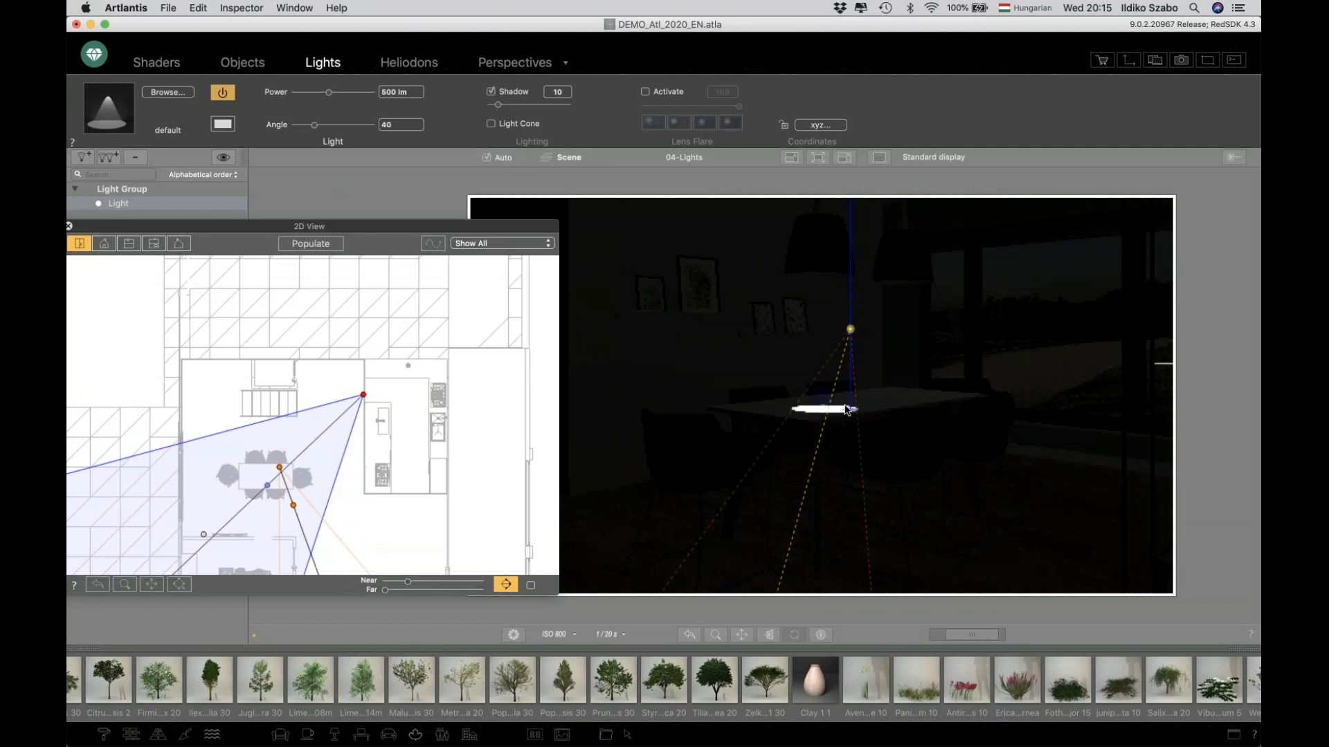
pyautogui.moveTo(845, 410); pyautogui.dragTo(829, 404)
pyautogui.moveTo(829, 326); pyautogui.dragTo(831, 226)
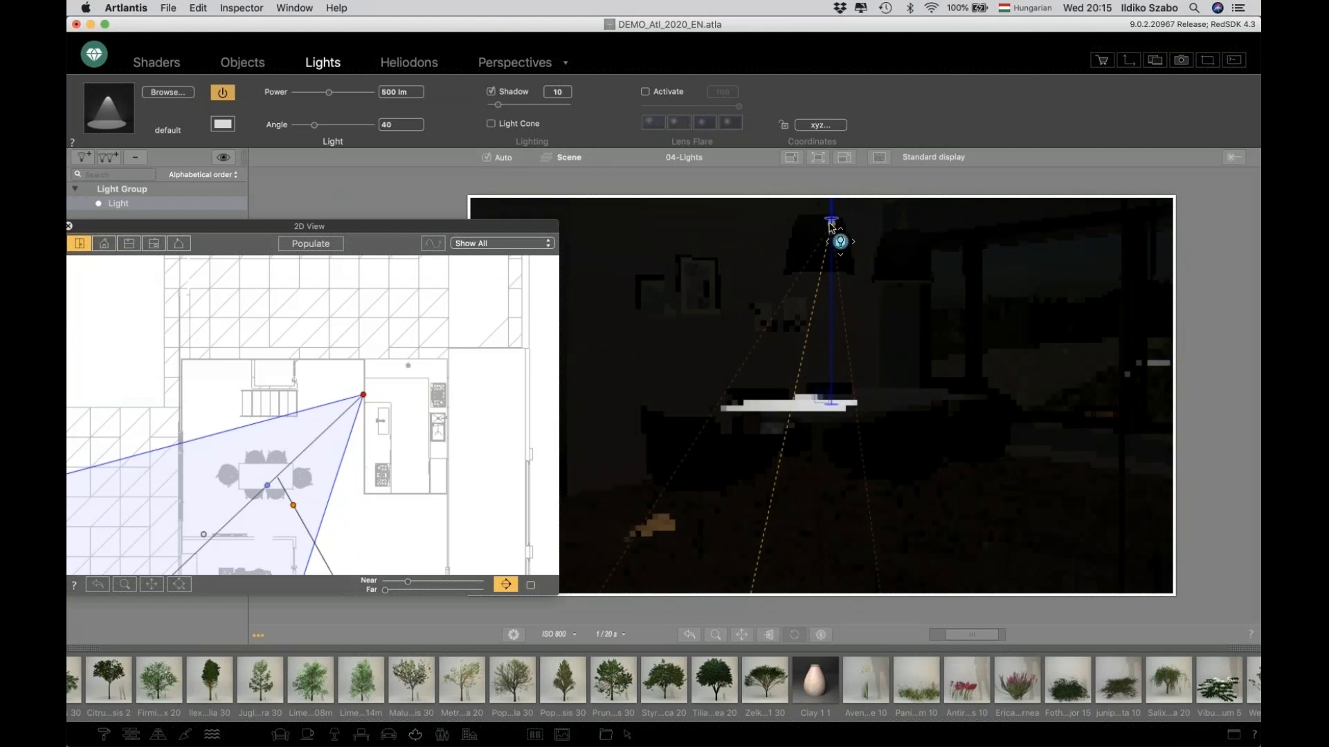
pyautogui.moveTo(900, 368); pyautogui.dragTo(958, 321)
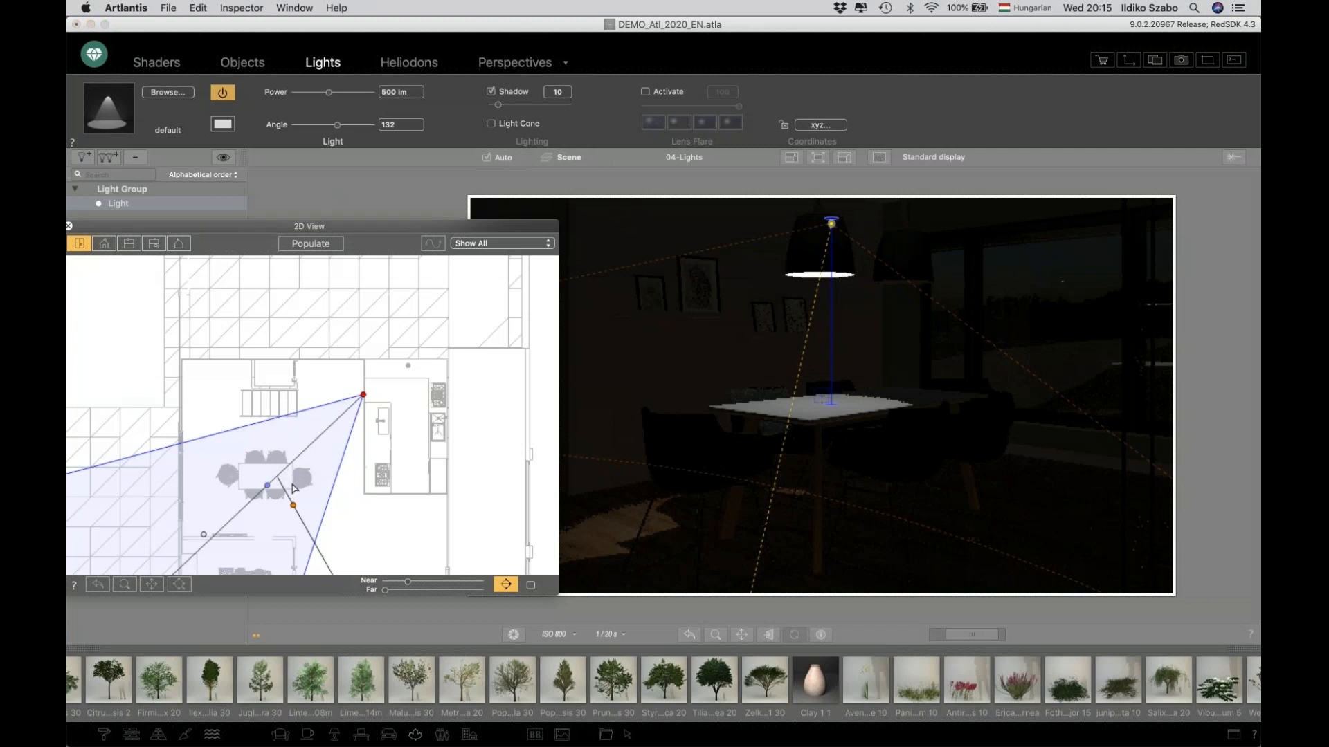
# In the 2D elevation view, align the light inside the left pendant lamp with its target on the dining table.
pyautogui.click(179, 243)
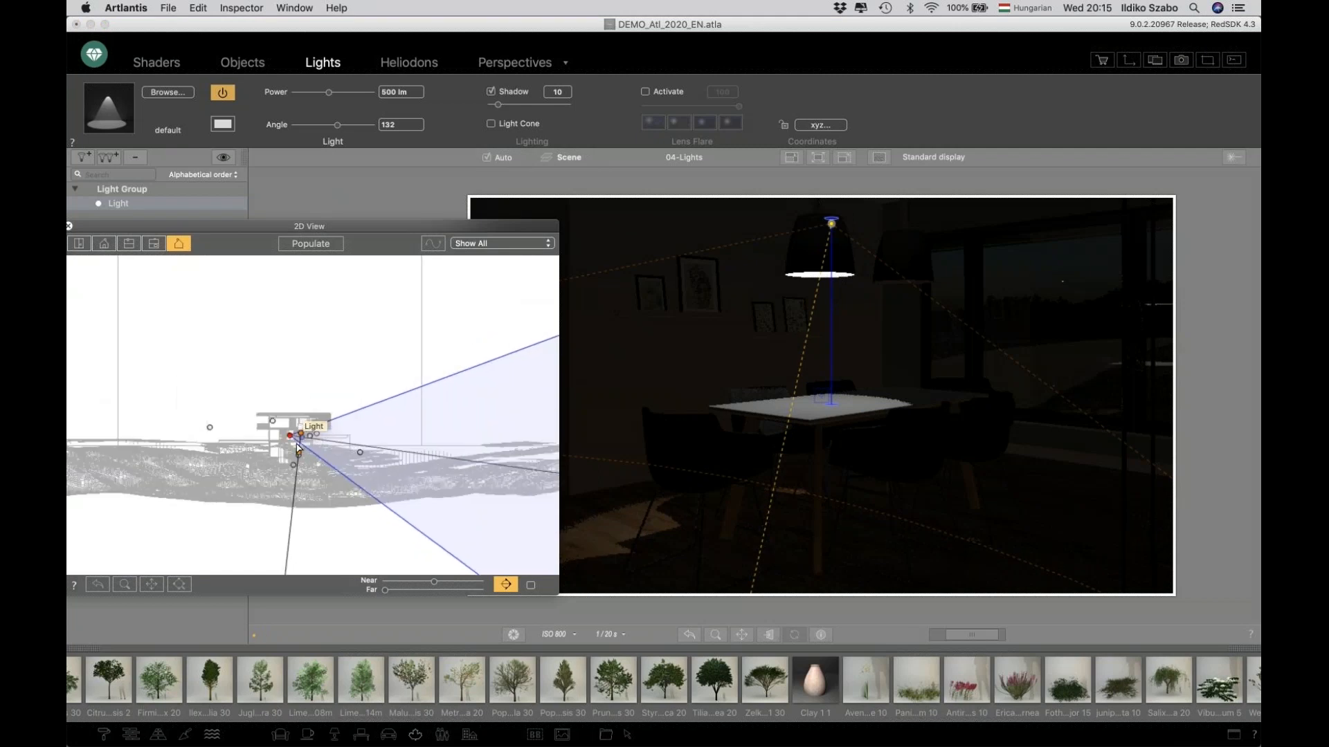
pyautogui.scroll(5, 297, 448)
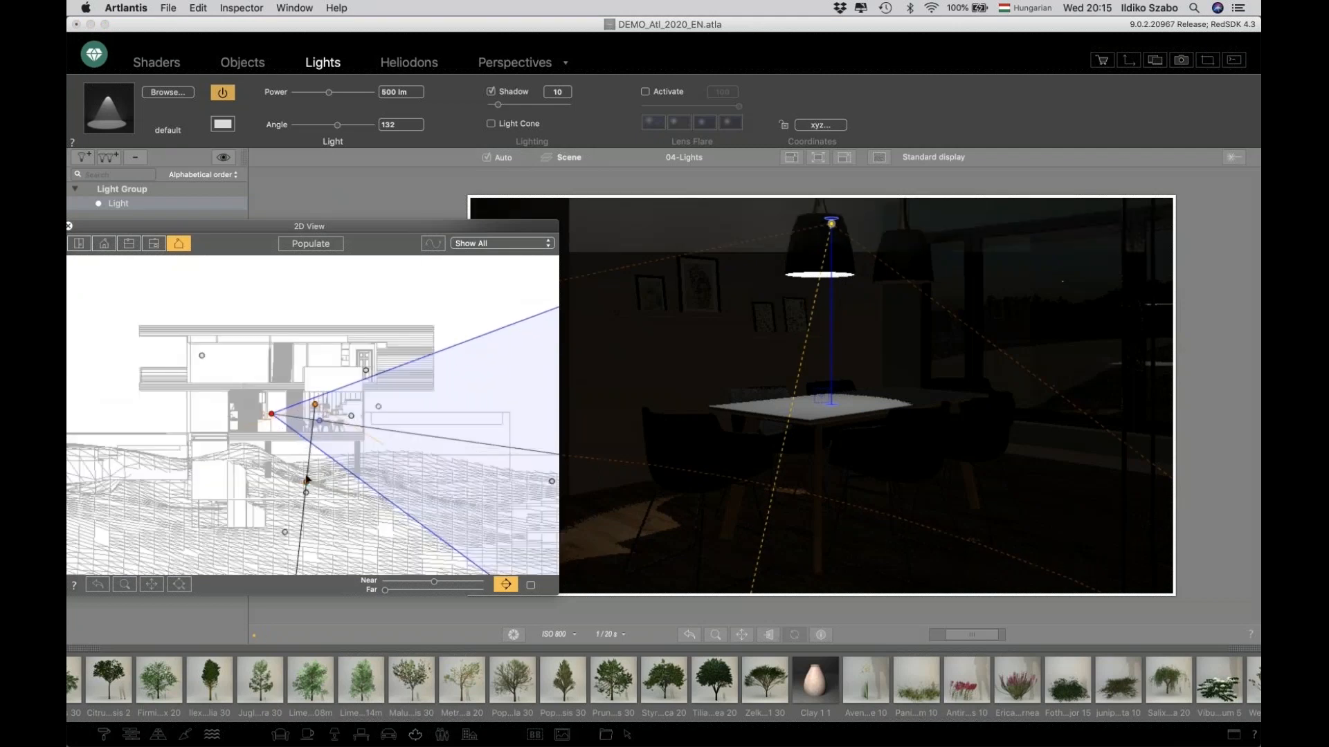
pyautogui.moveTo(307, 479); pyautogui.dragTo(317, 432)
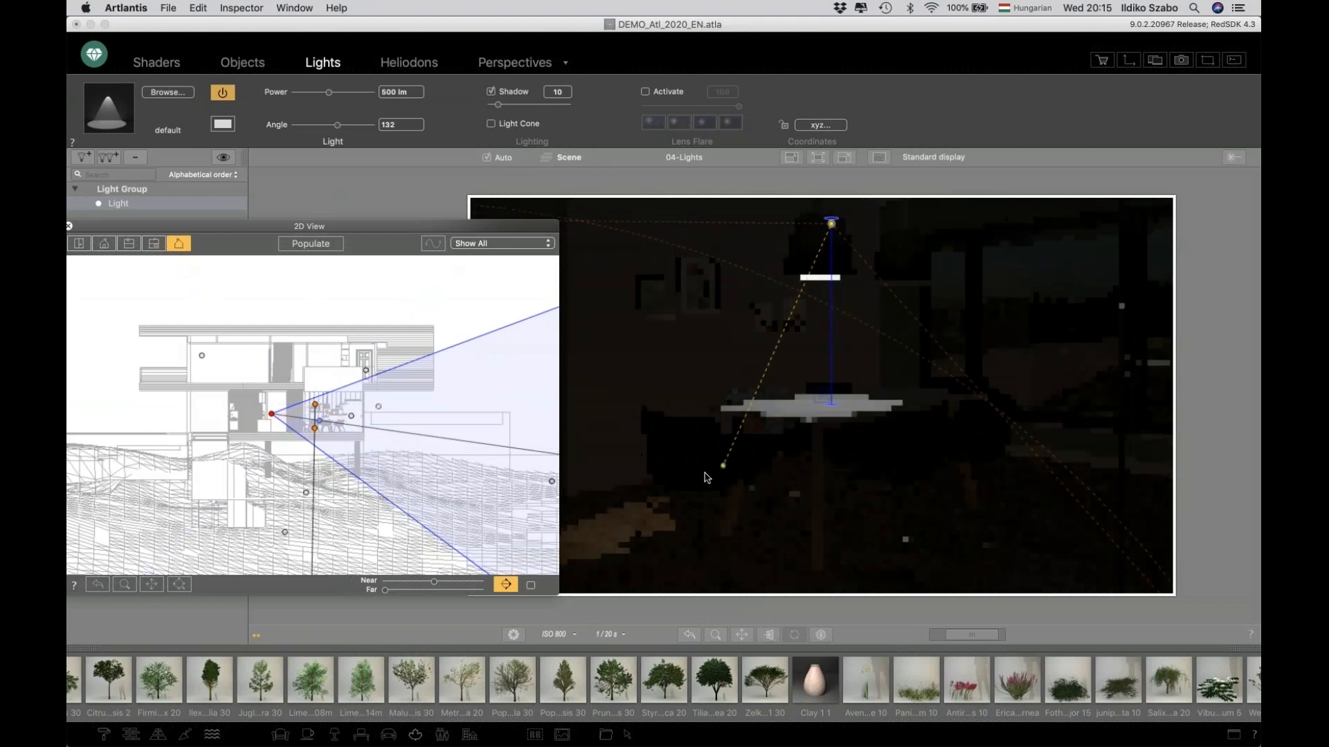
pyautogui.moveTo(773, 449); pyautogui.dragTo(830, 403)
pyautogui.scroll(10, 319, 417)
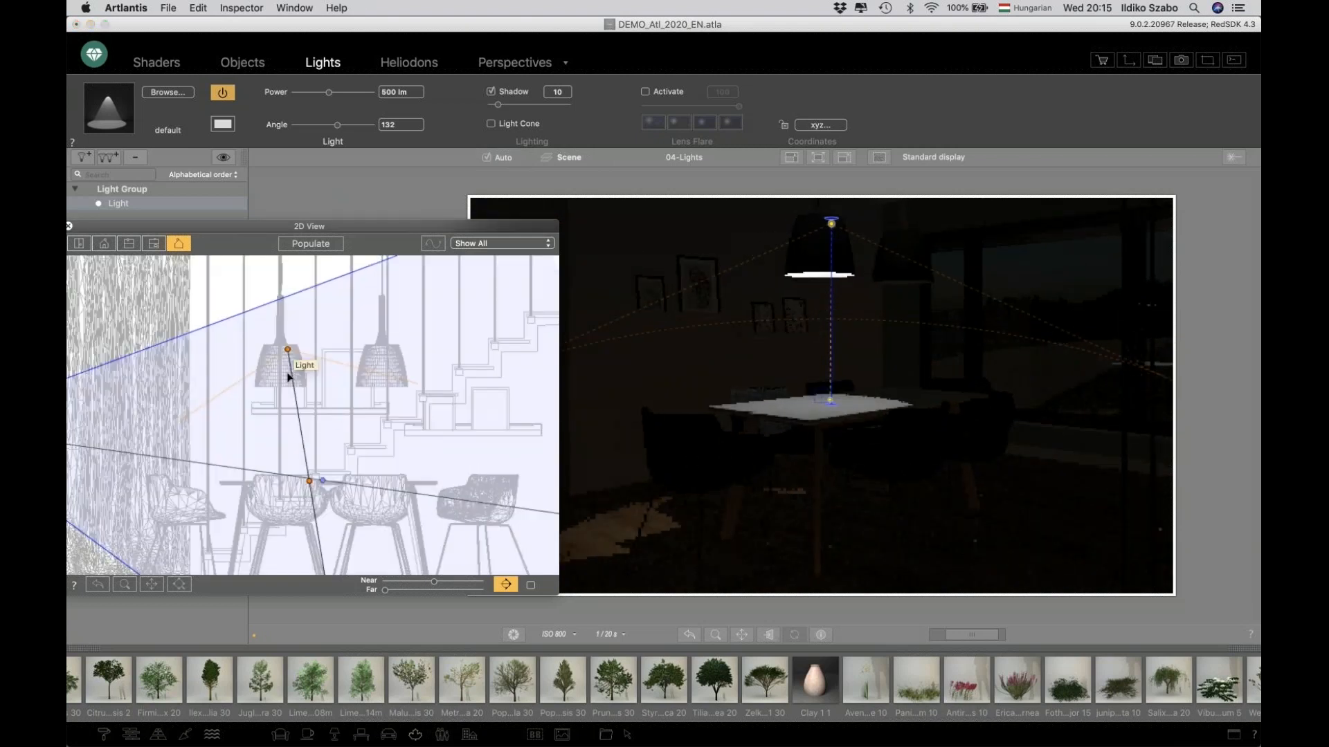
pyautogui.moveTo(296, 370); pyautogui.dragTo(289, 377)
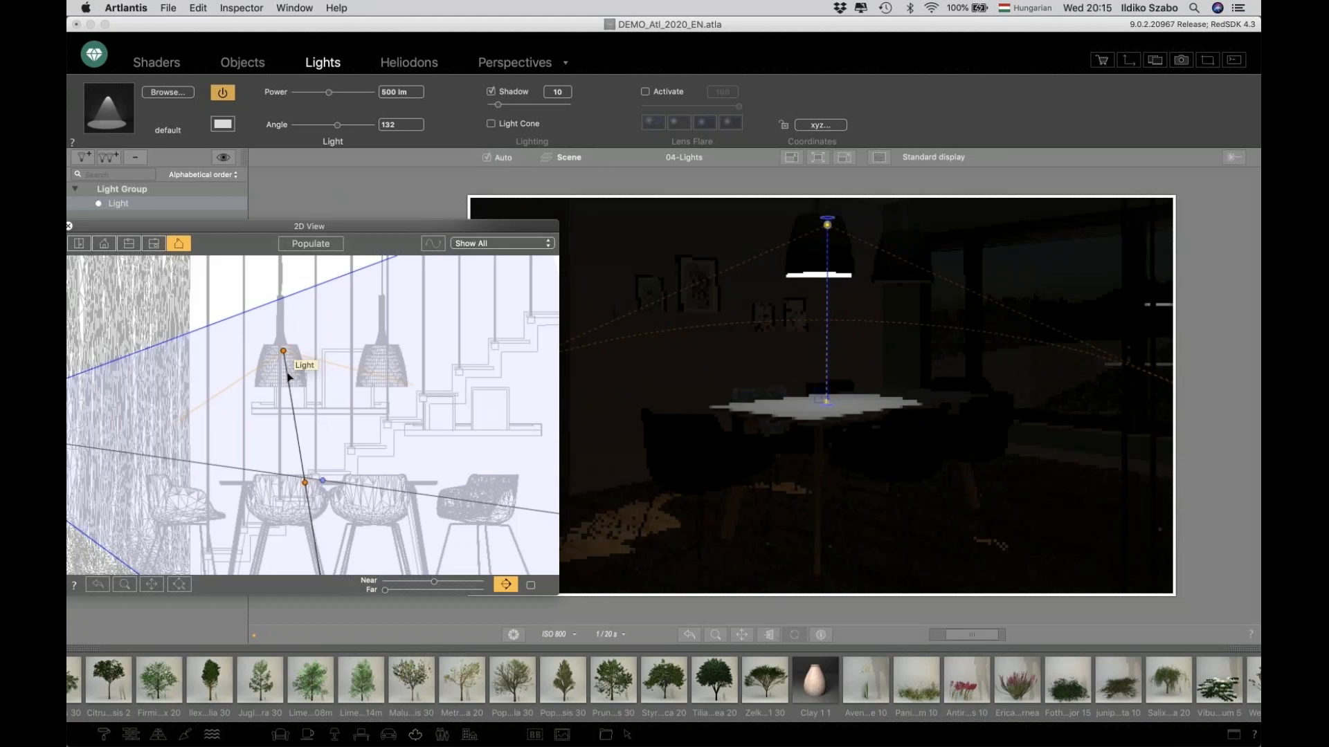
# Duplicate the light into the right pendant lamp, adjust its target on the table, and close the 2D view.
pyautogui.keyDown('alt'); pyautogui.moveTo(298, 382); pyautogui.dragTo(399, 386); pyautogui.keyUp('alt')
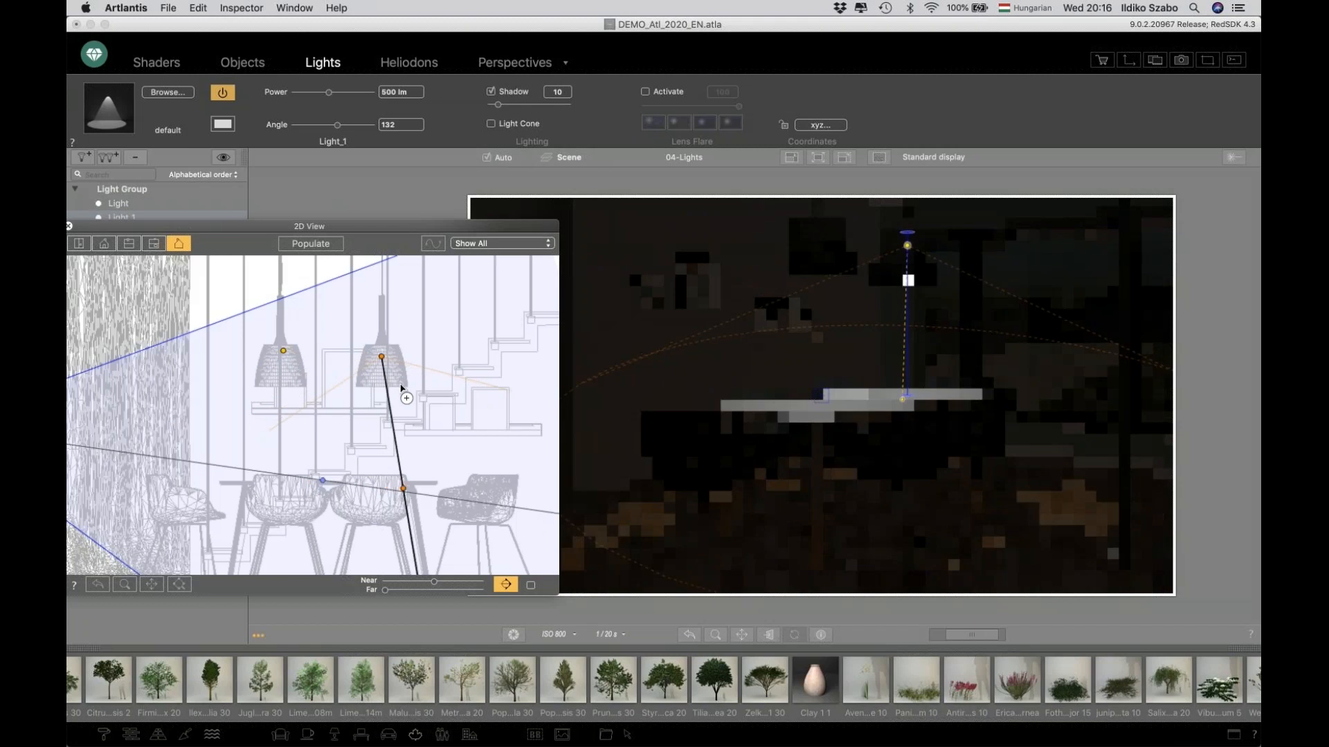
pyautogui.moveTo(405, 493); pyautogui.dragTo(399, 492)
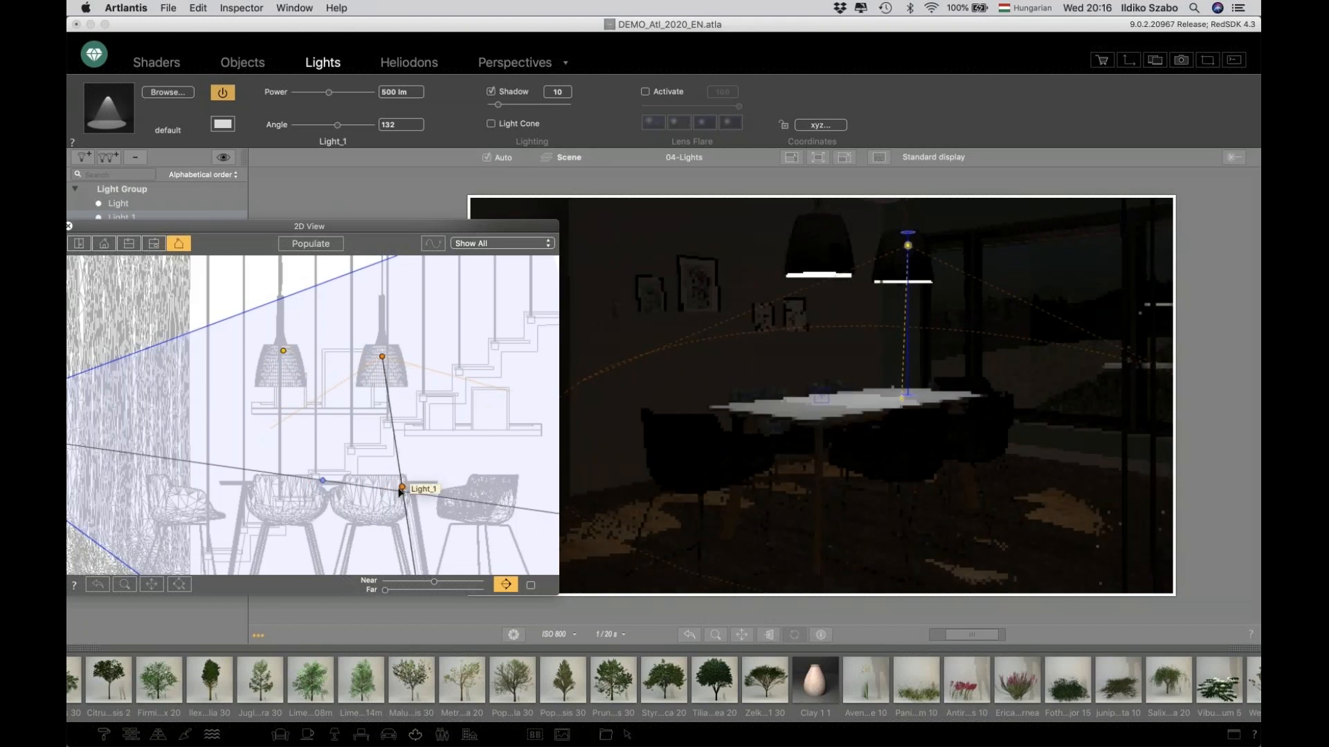
pyautogui.click(69, 225)
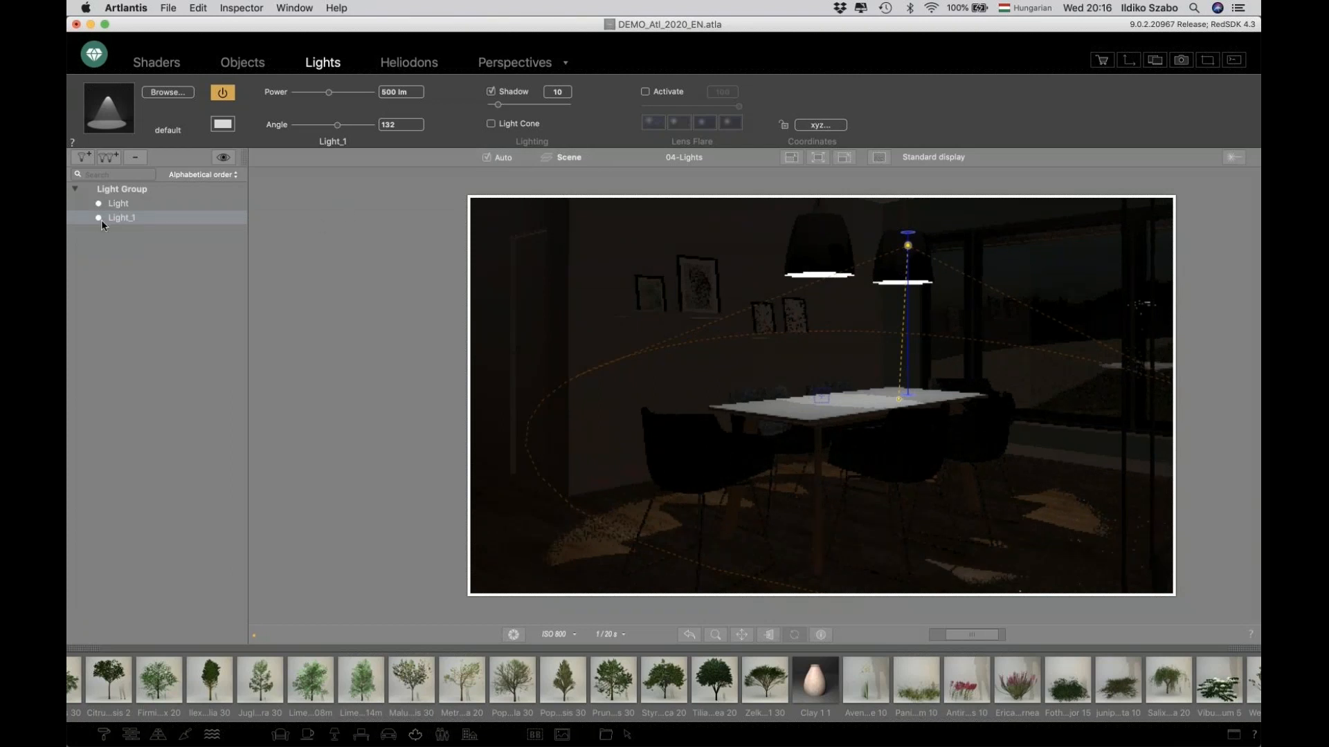
# Select both lights in the light group and set their power to 1200 lm.
pyautogui.keyDown('shift'); pyautogui.click(118, 204); pyautogui.keyUp('shift')
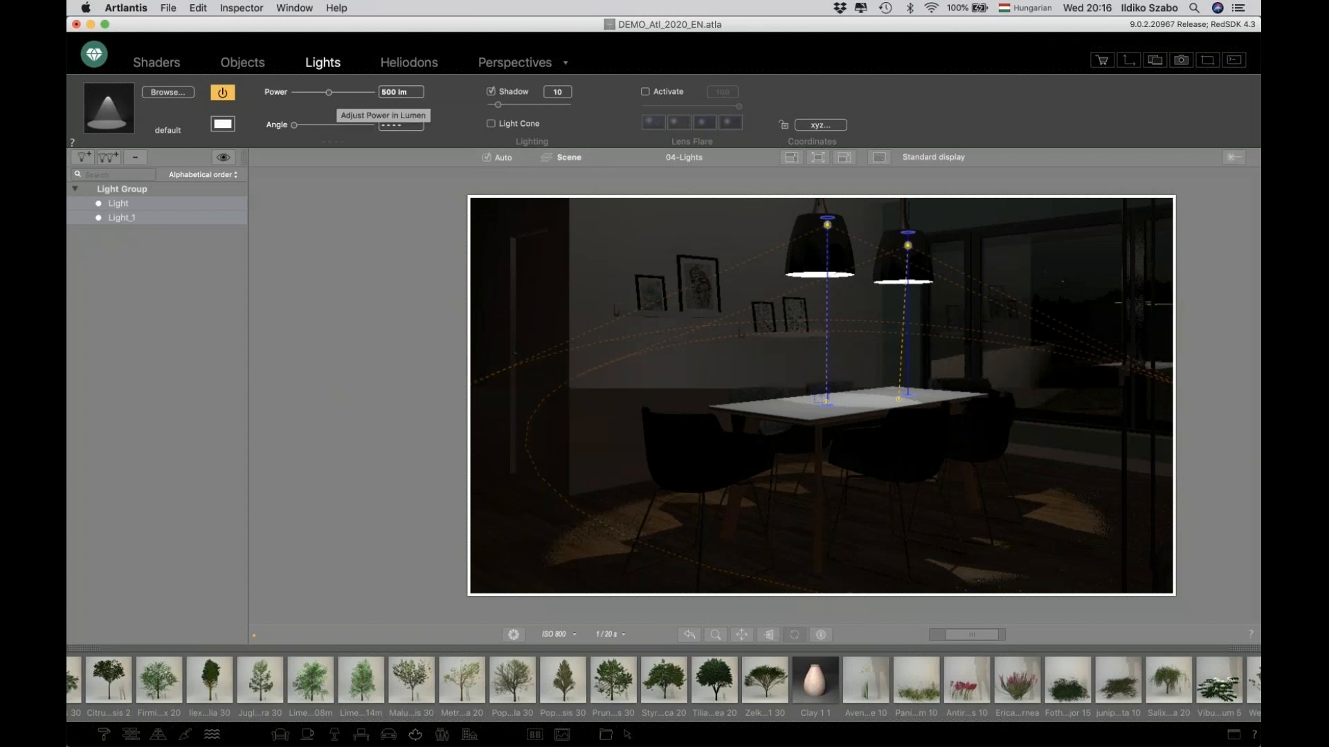
pyautogui.click(388, 92)
pyautogui.doubleClick(389, 92)
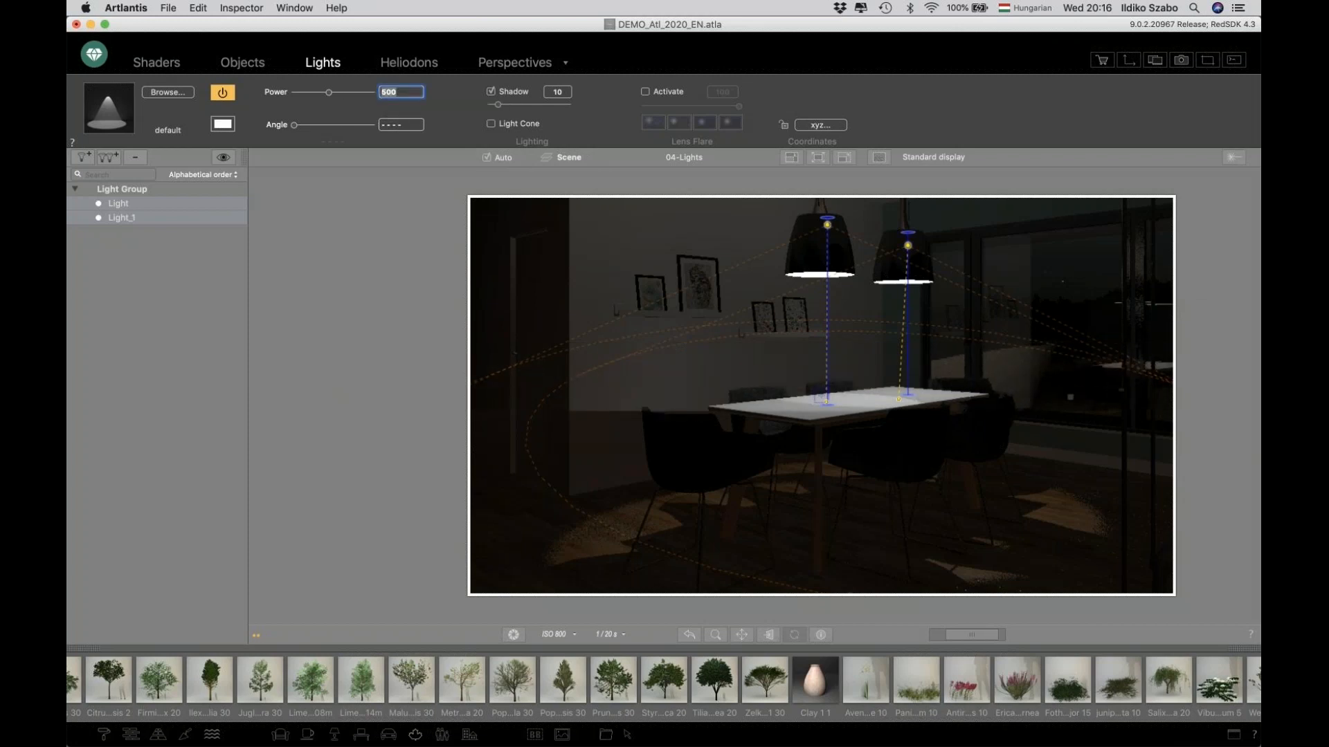
pyautogui.write('1200')
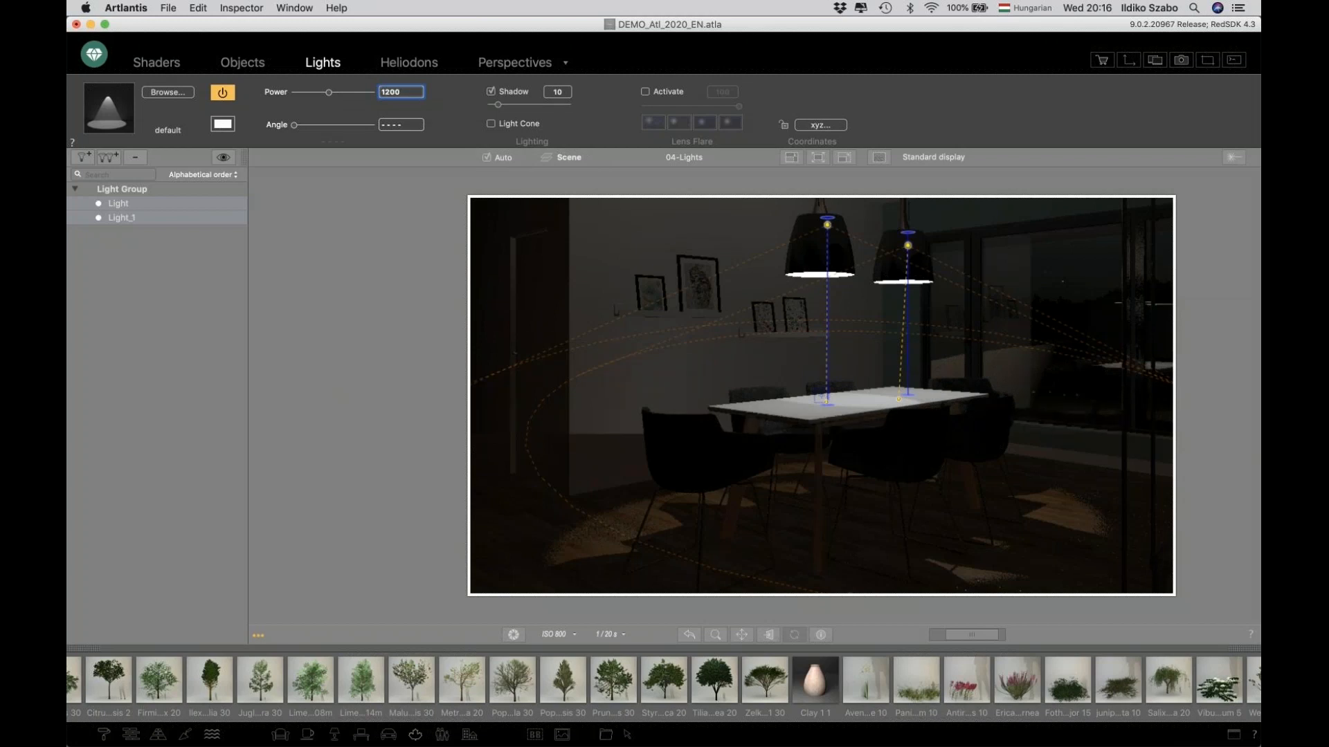
pyautogui.press('Return')
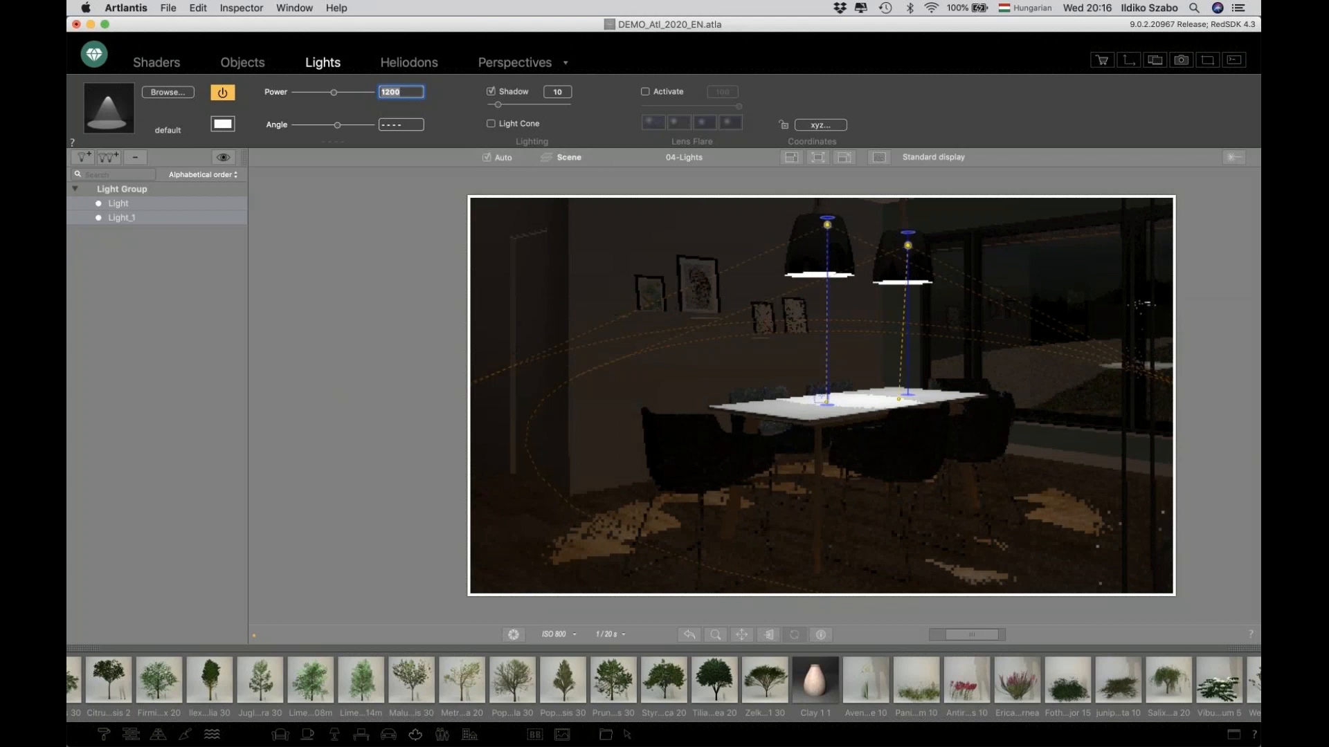
# Set the lights' angle to about 147° and pick a pale warm light colour from the colour wheel.
pyautogui.moveTo(343, 128); pyautogui.dragTo(339, 127)
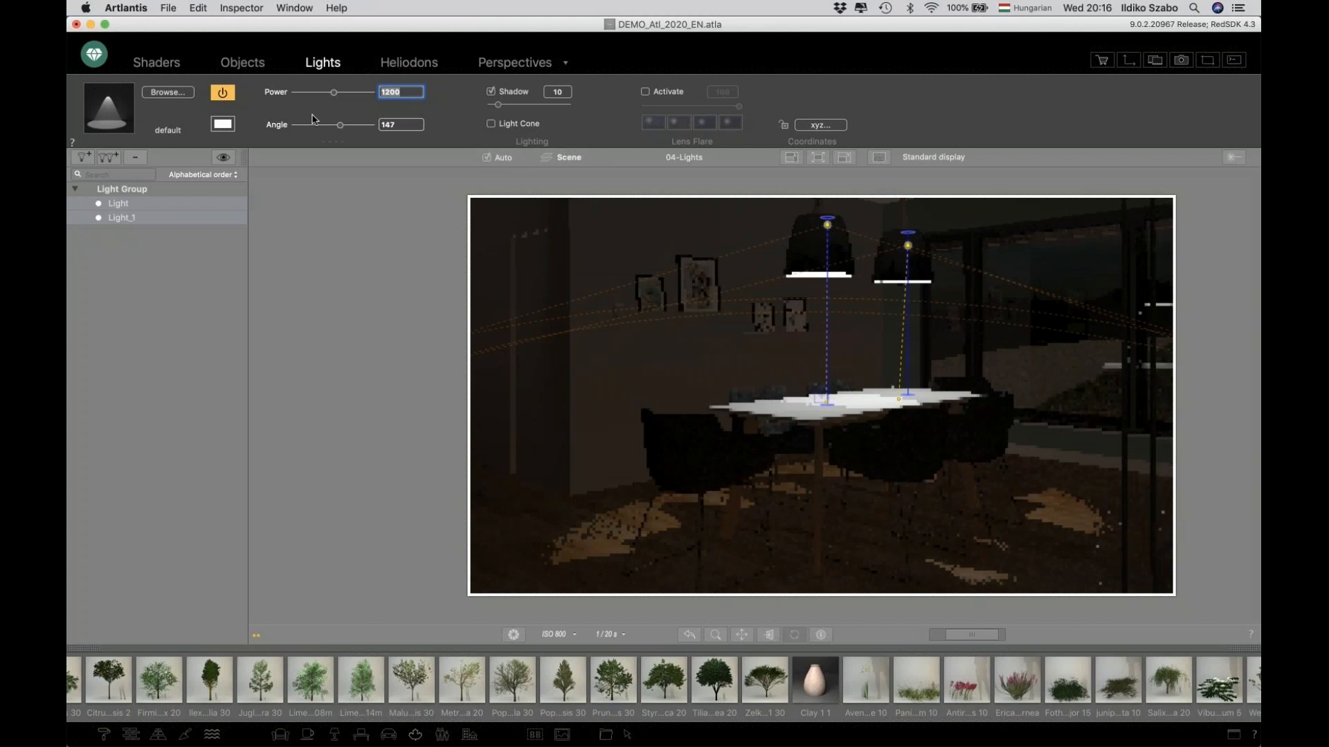
pyautogui.click(222, 123)
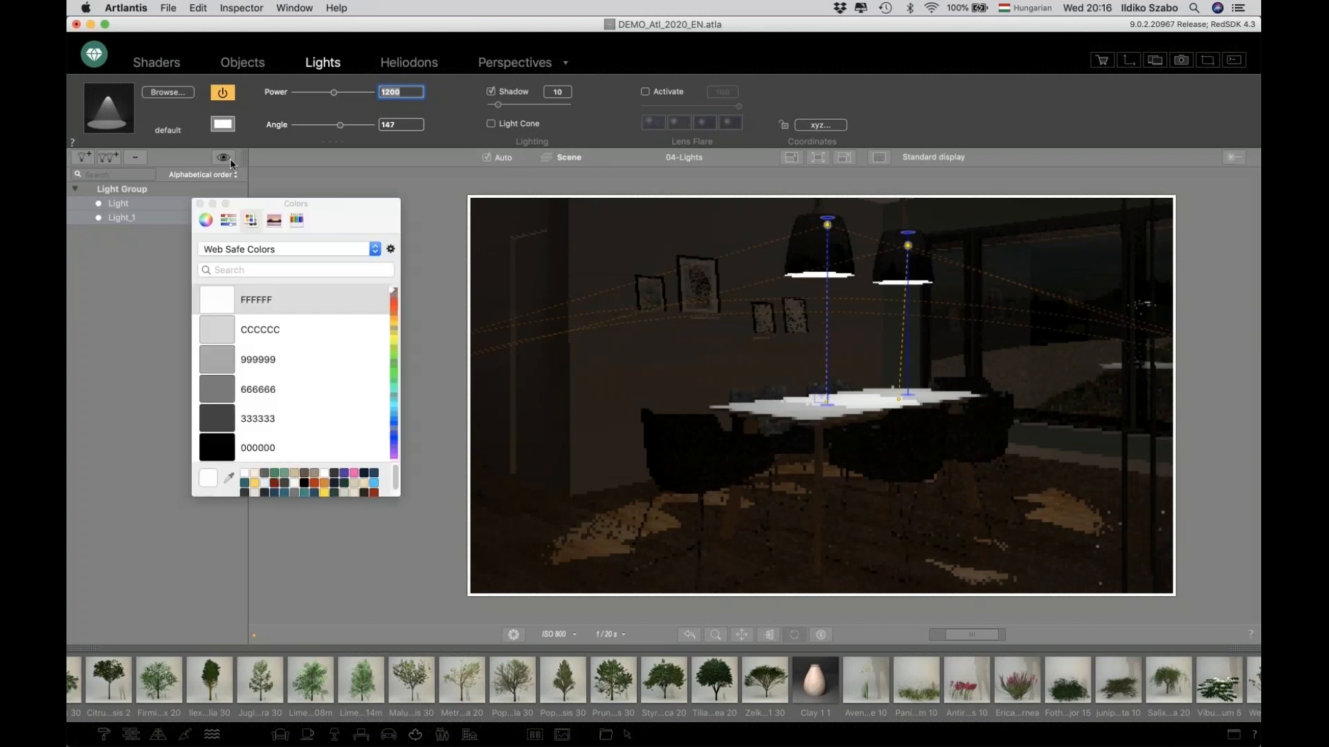
pyautogui.click(207, 221)
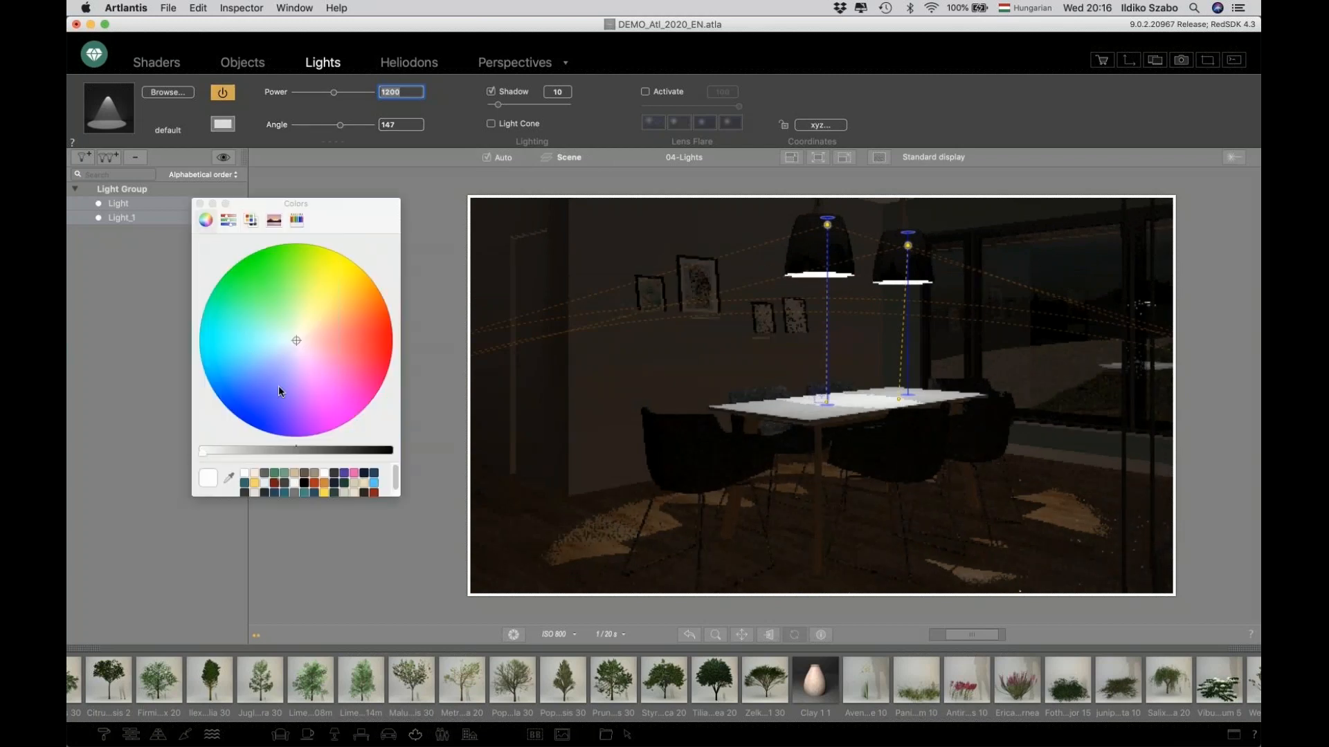
pyautogui.click(304, 334)
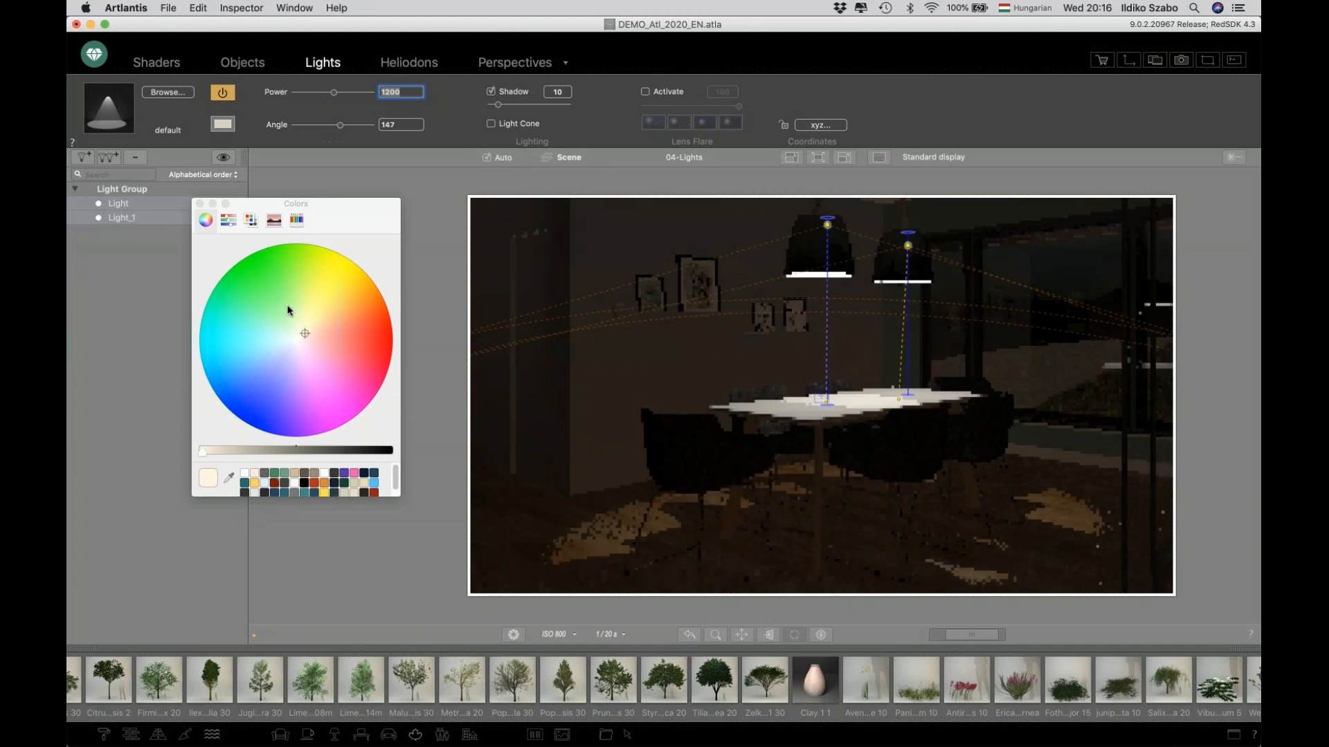
pyautogui.click(199, 203)
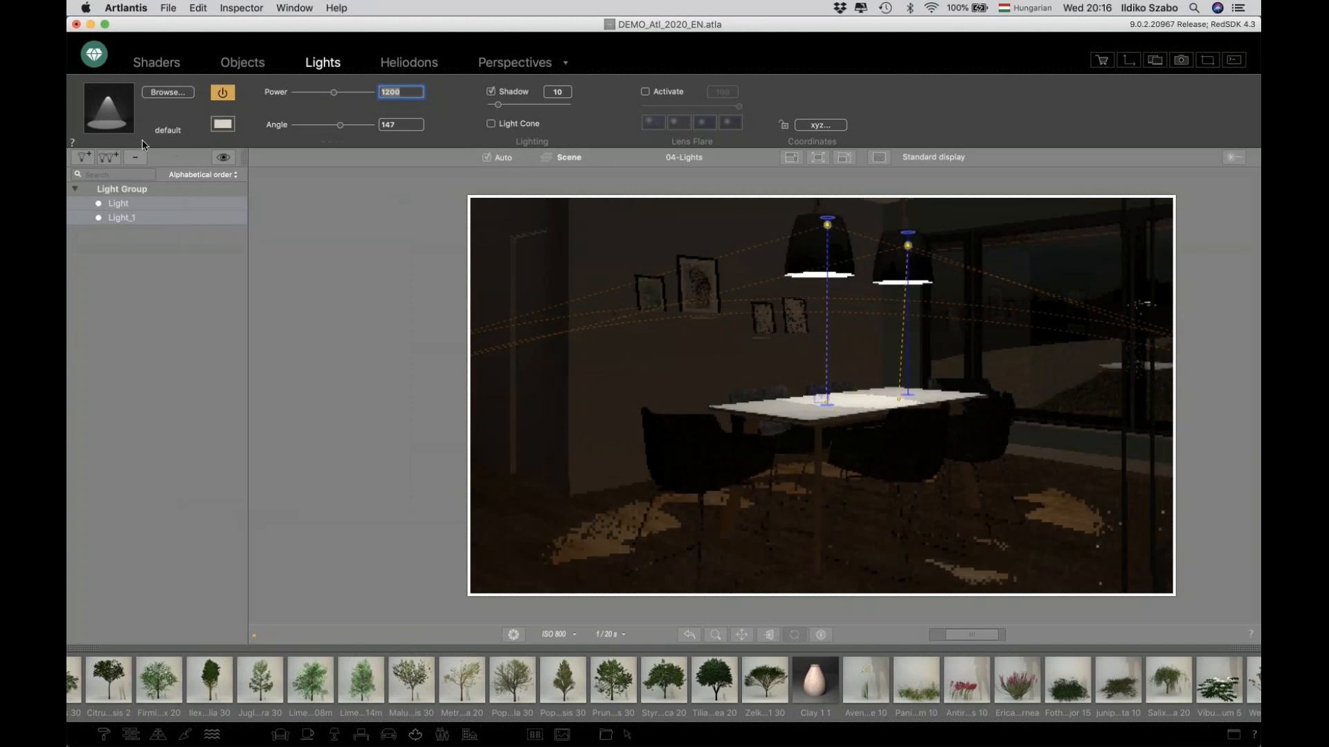
# Give the lights an IES falloff profile, loading CDM-i_25W_40deg.ies from the ATL2020 DEMO IES folder.
pyautogui.click(108, 113)
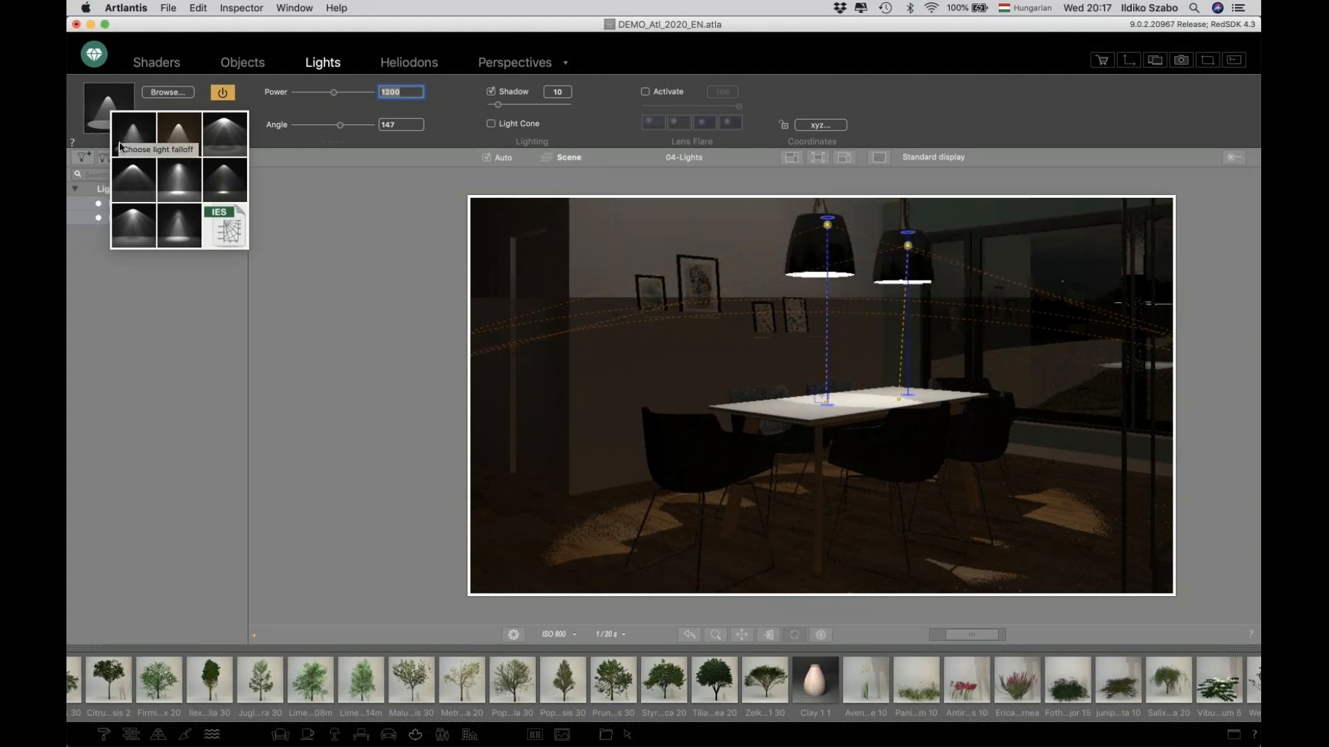
pyautogui.click(182, 180)
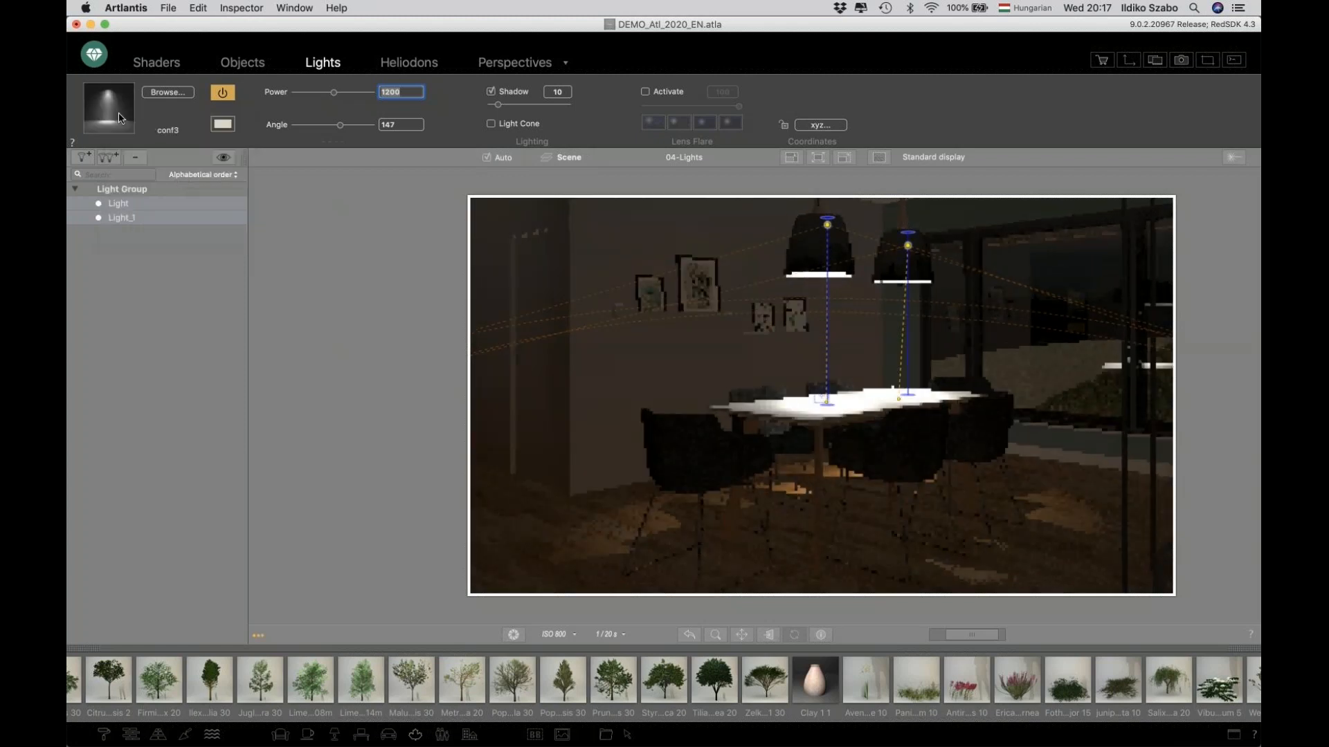
pyautogui.click(112, 115)
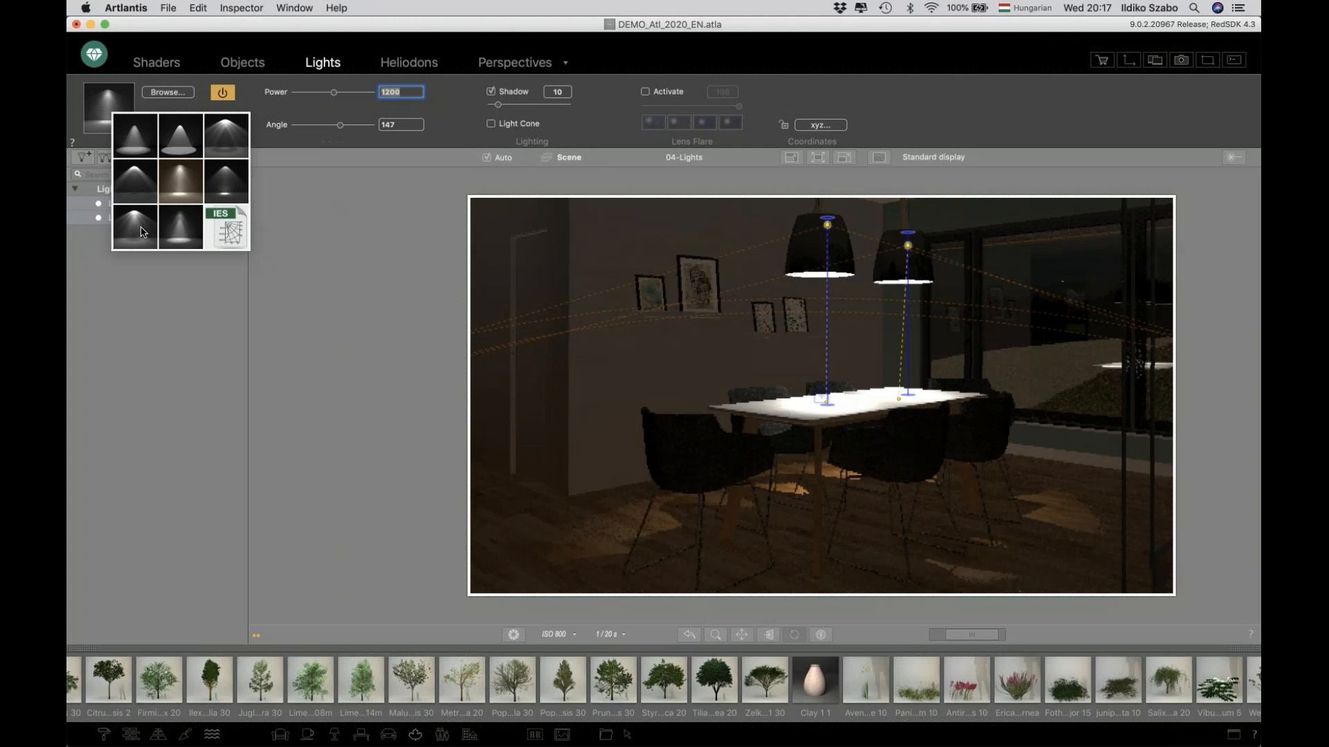
pyautogui.click(227, 223)
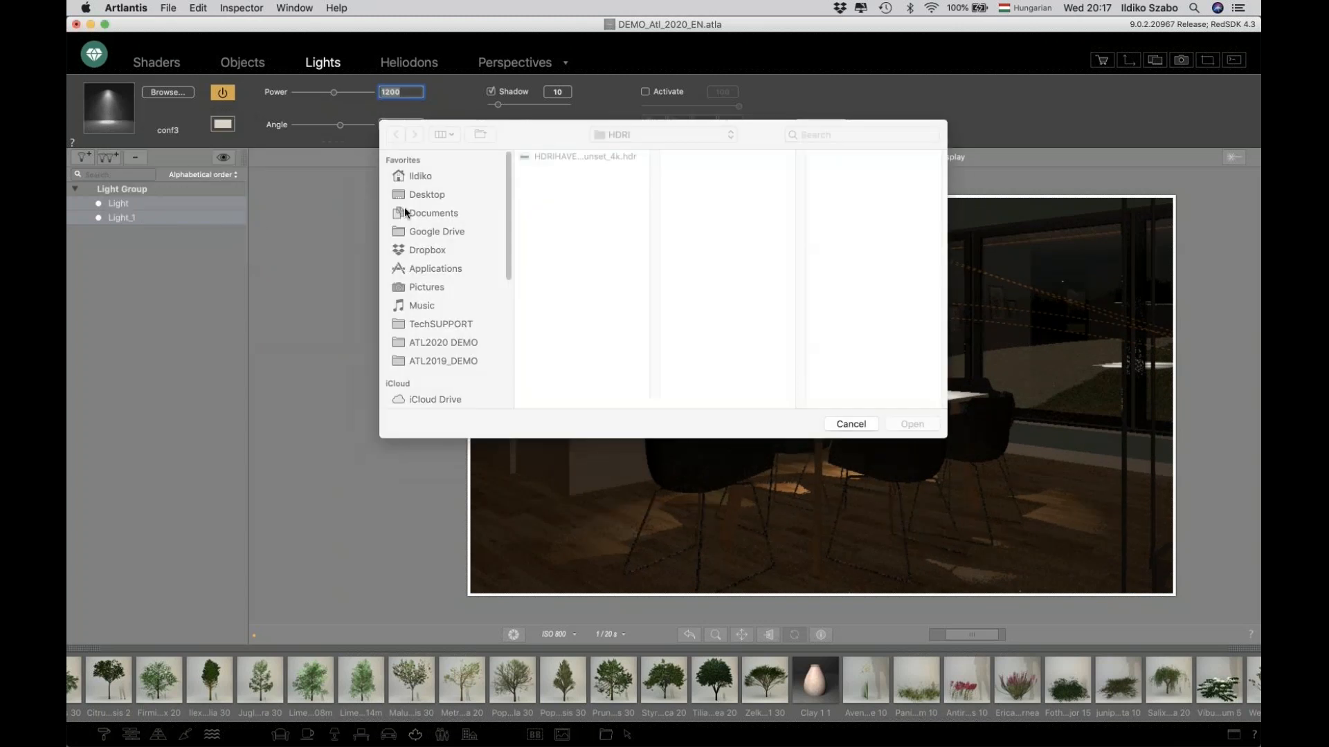
pyautogui.click(441, 342)
pyautogui.click(569, 220)
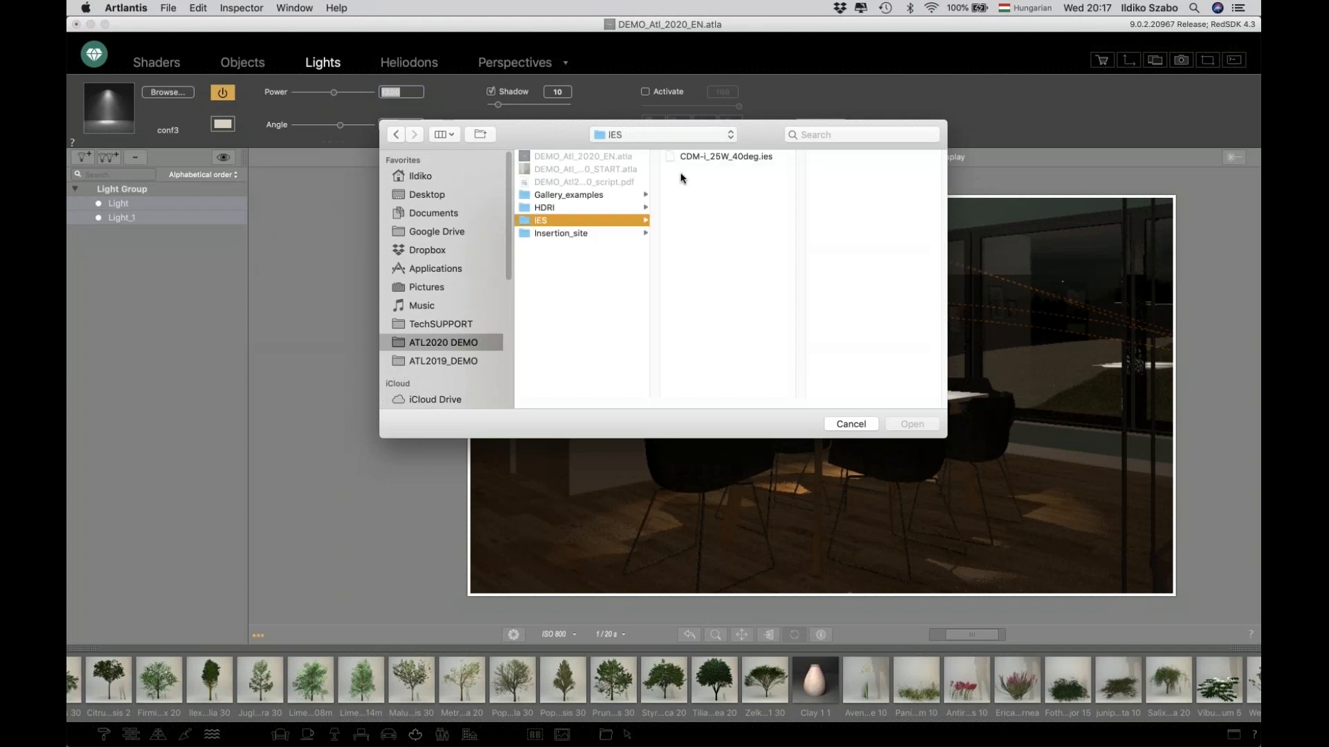
pyautogui.click(708, 157)
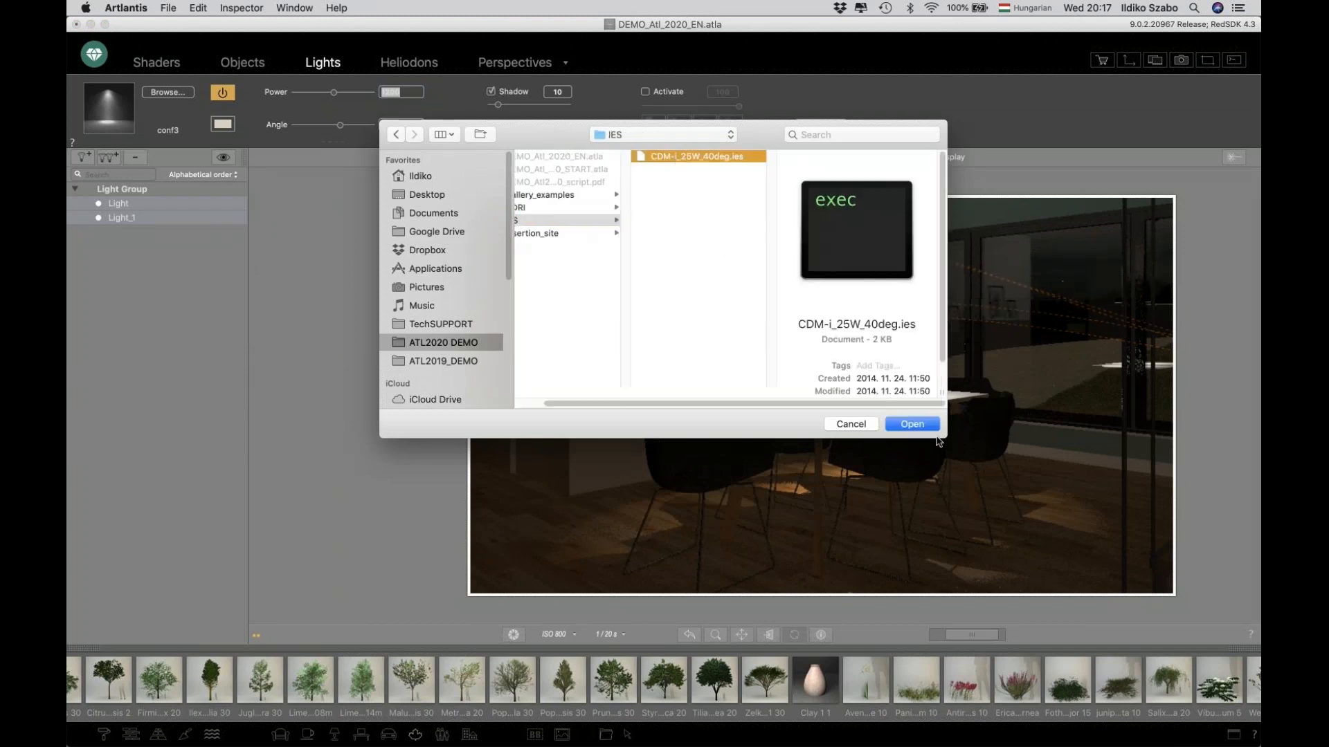
pyautogui.click(914, 424)
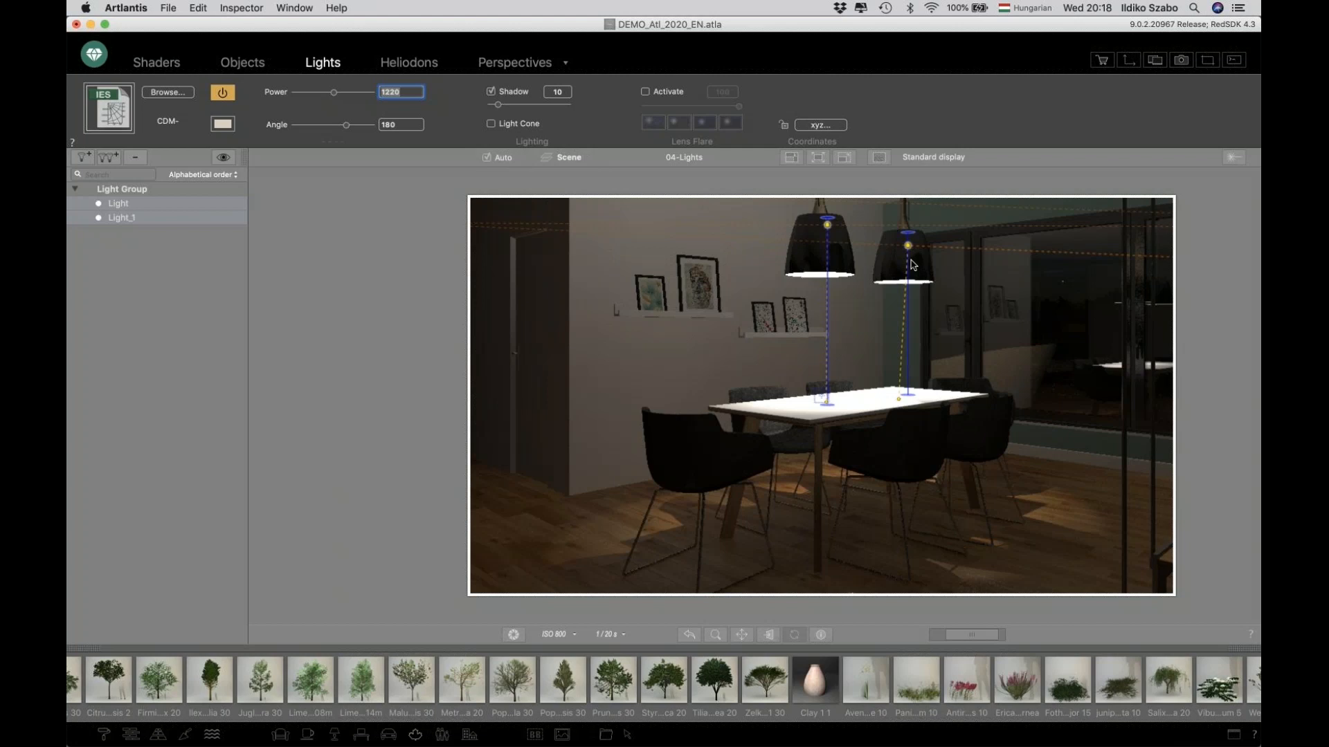
# Switch to the 05-Objects perspective and open the Objects inspector.
pyautogui.click(697, 159)
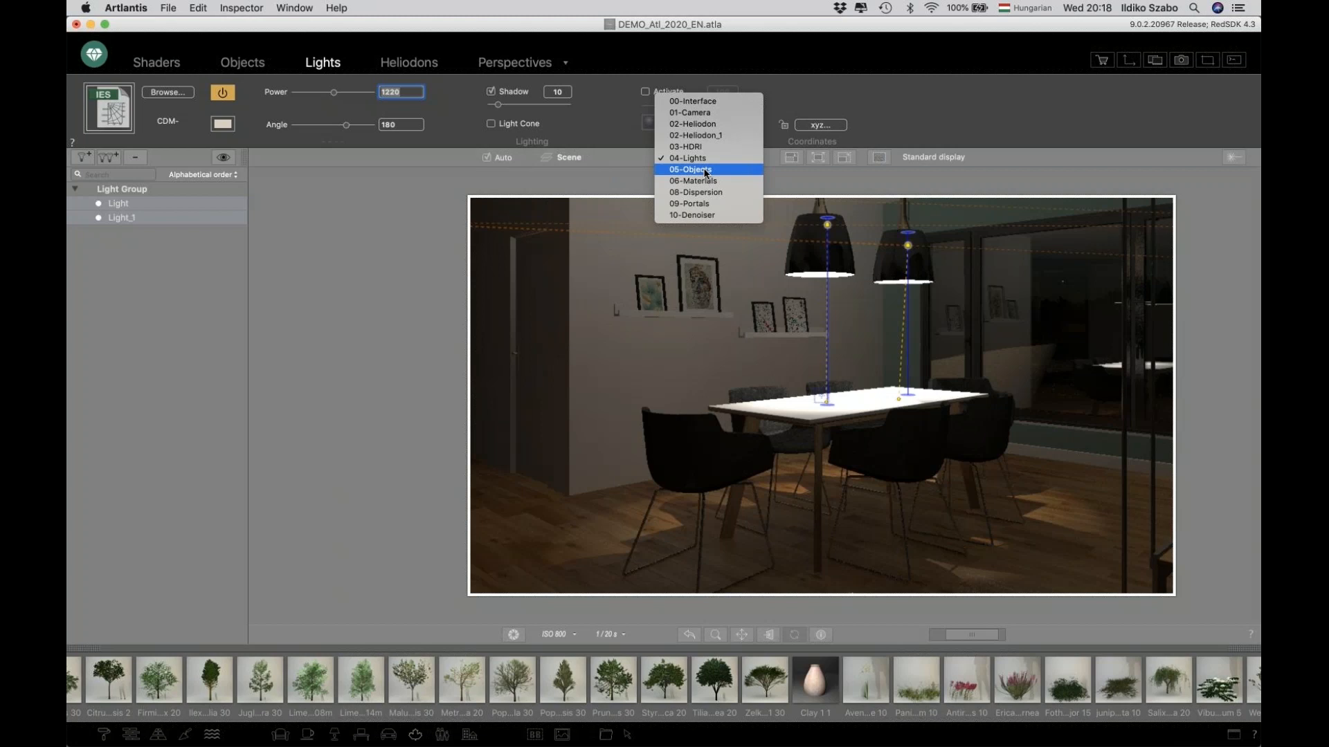
pyautogui.click(705, 173)
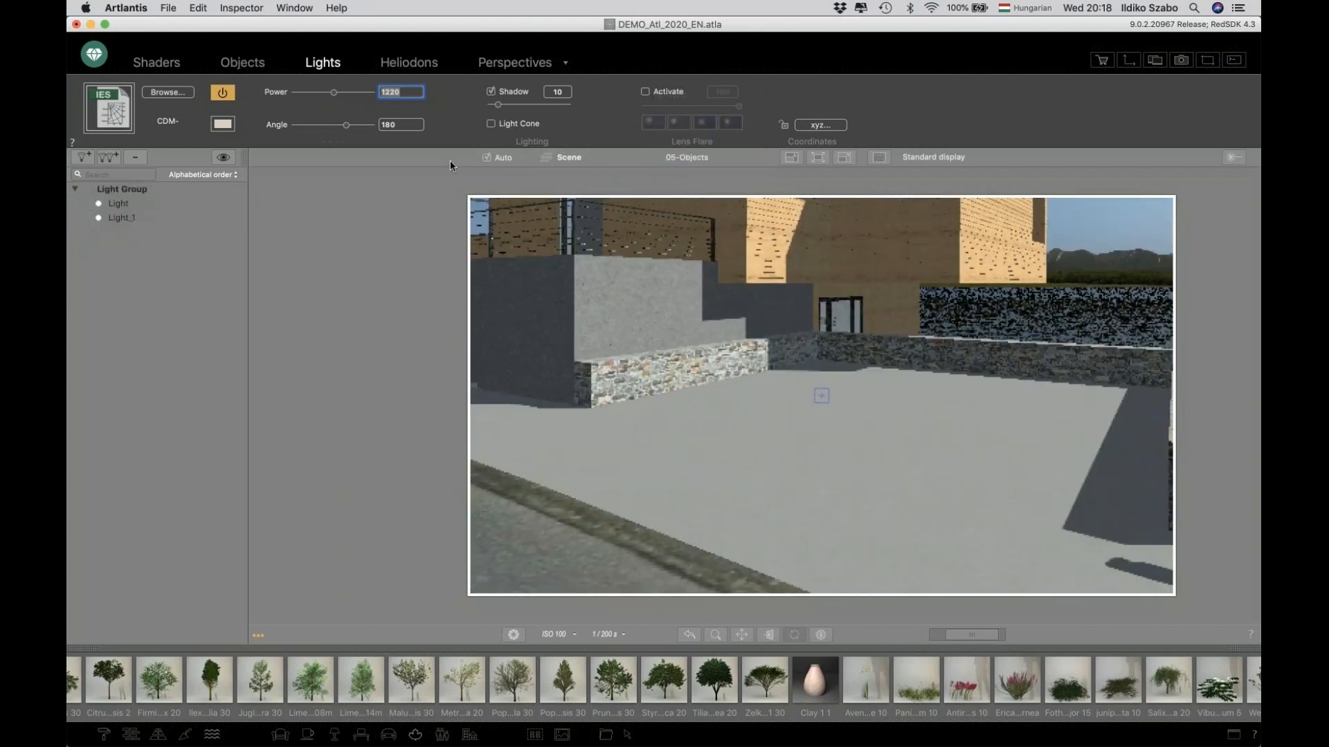
pyautogui.click(243, 62)
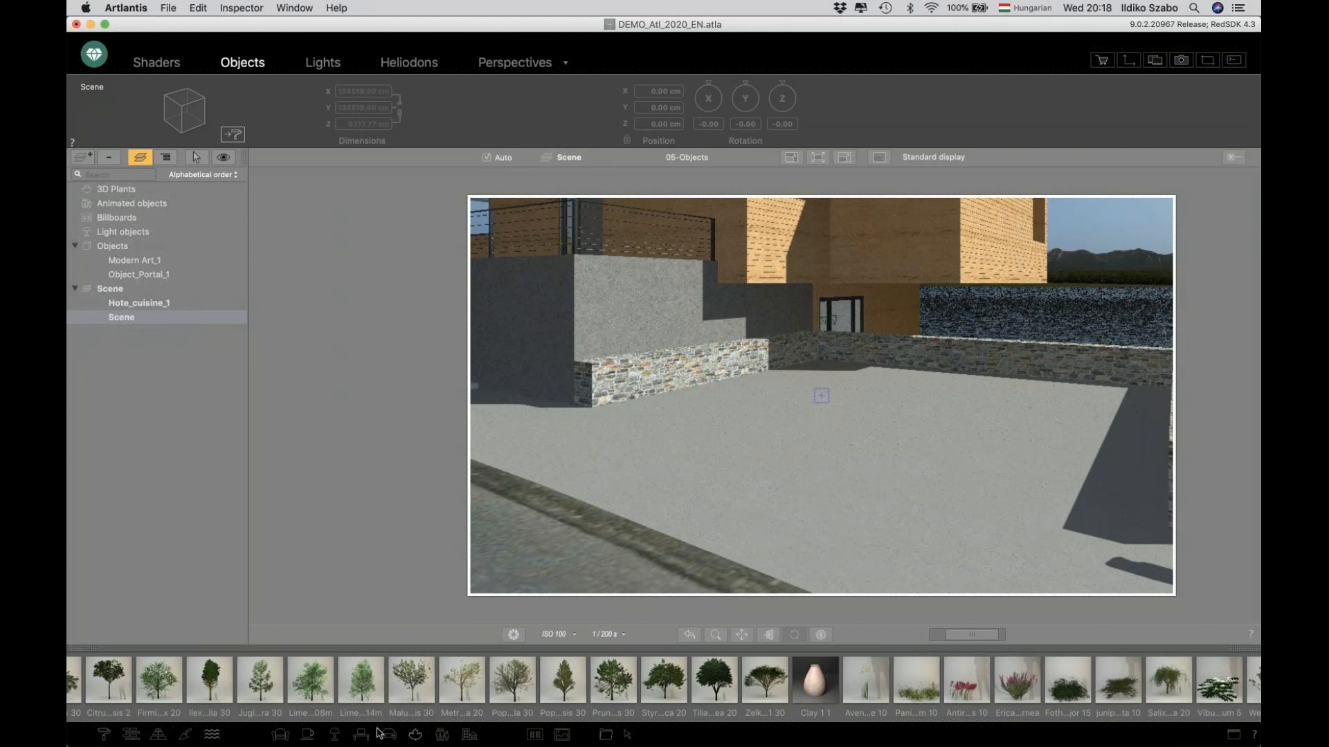
# Place the Curtis person from the people catalog on the terrace and rotate him to about 146° to face the camera.
pyautogui.click(442, 735)
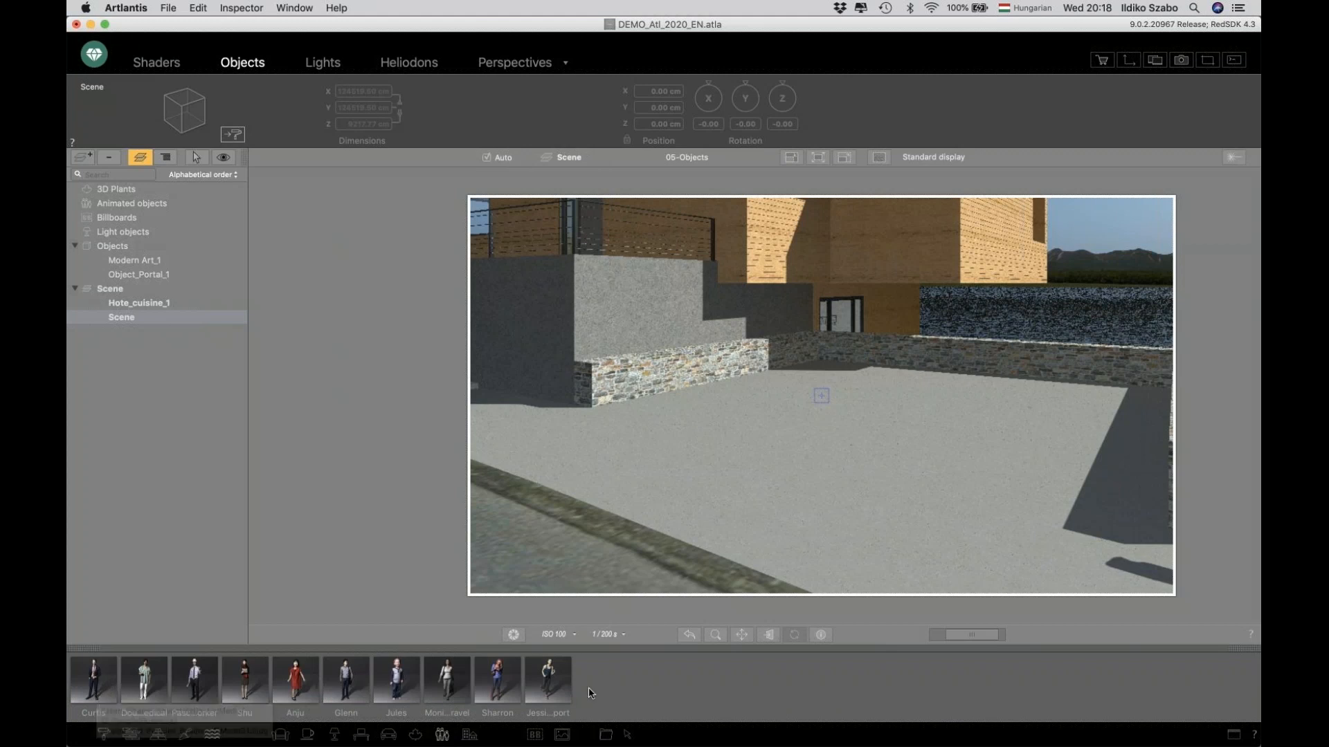
pyautogui.click(117, 682)
pyautogui.moveTo(118, 682); pyautogui.dragTo(625, 491)
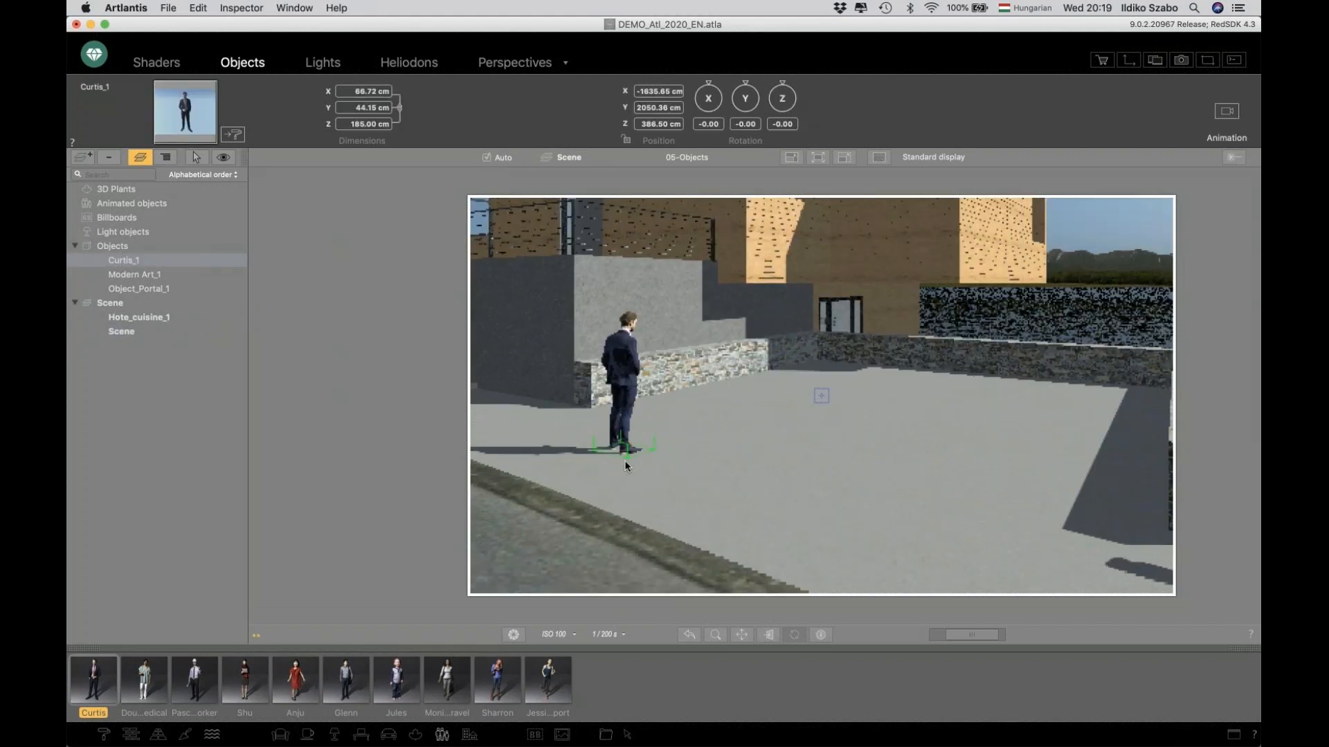
pyautogui.moveTo(619, 462)
pyautogui.mouseDown()
pyautogui.moveTo(571, 426)
pyautogui.moveTo(581, 436)
pyautogui.moveTo(534, 454)
pyautogui.mouseUp()
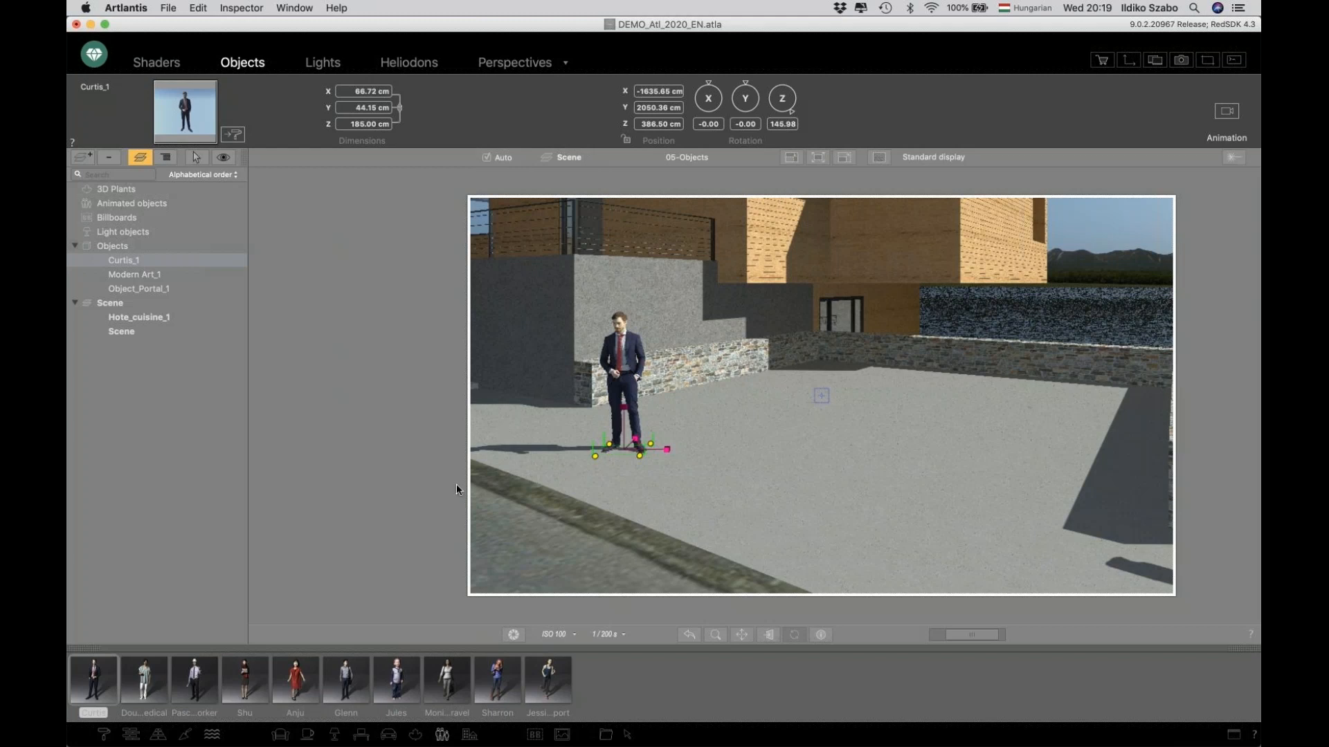
# Place the Kia Soul 2018 car from the vehicle catalog on the terrace near the stone wall.
pyautogui.click(388, 734)
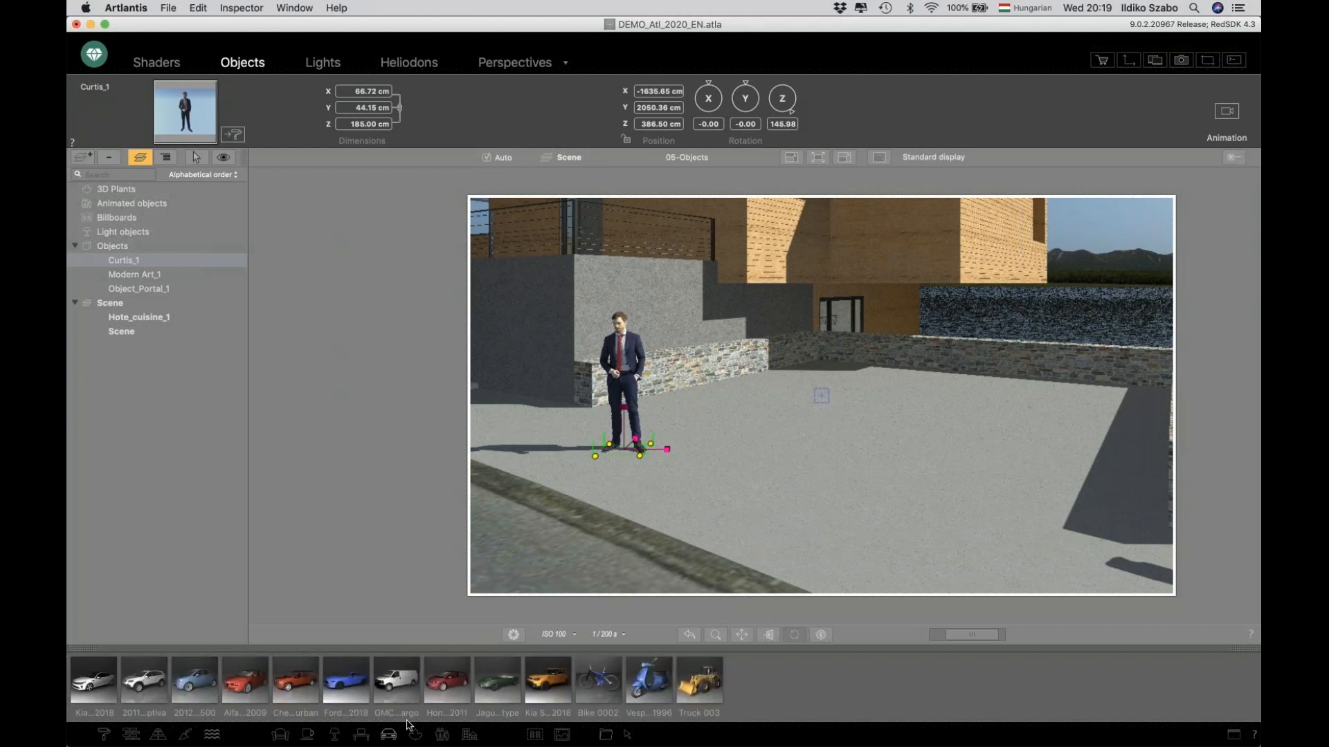
pyautogui.moveTo(534, 687); pyautogui.dragTo(889, 400)
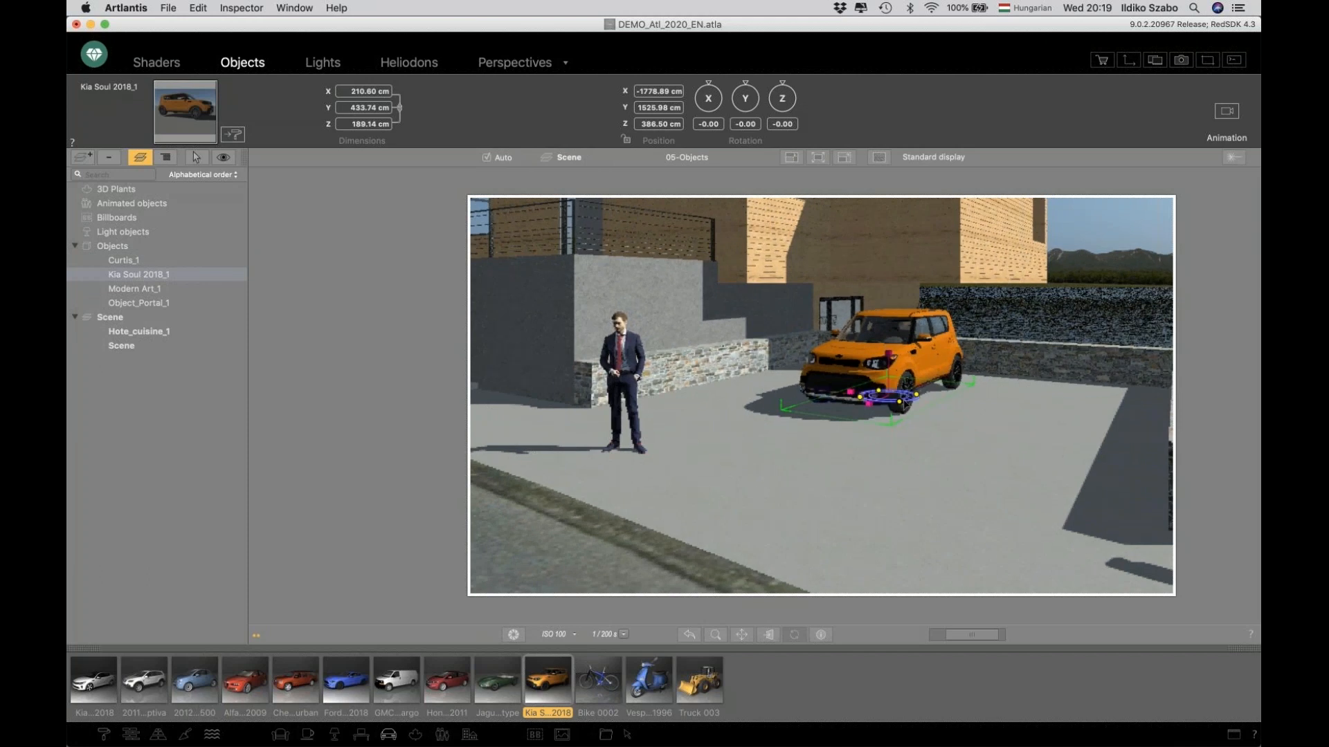
# Rotate the Kia Soul about 25° and repaint its Material #5 body colour a pale grey-lilac.
pyautogui.moveTo(892, 416); pyautogui.dragTo(819, 429)
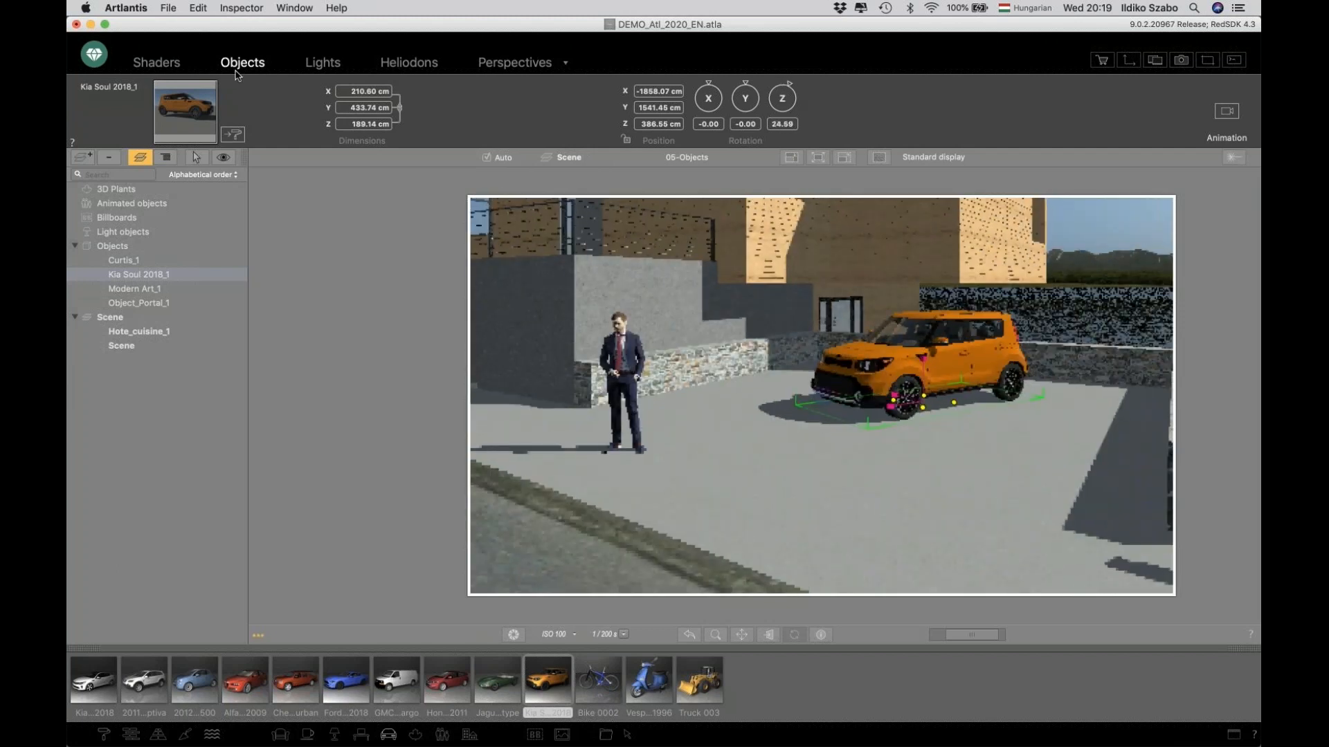
pyautogui.click(233, 135)
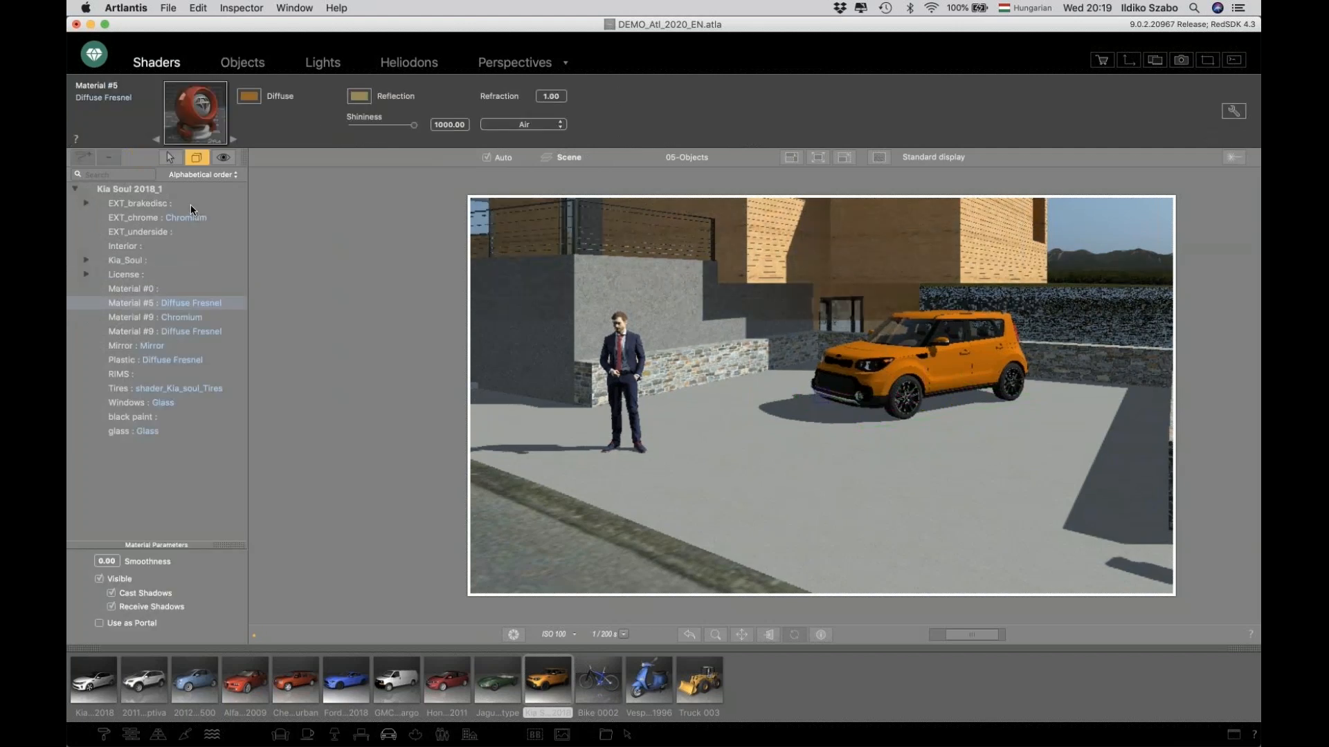
pyautogui.click(247, 98)
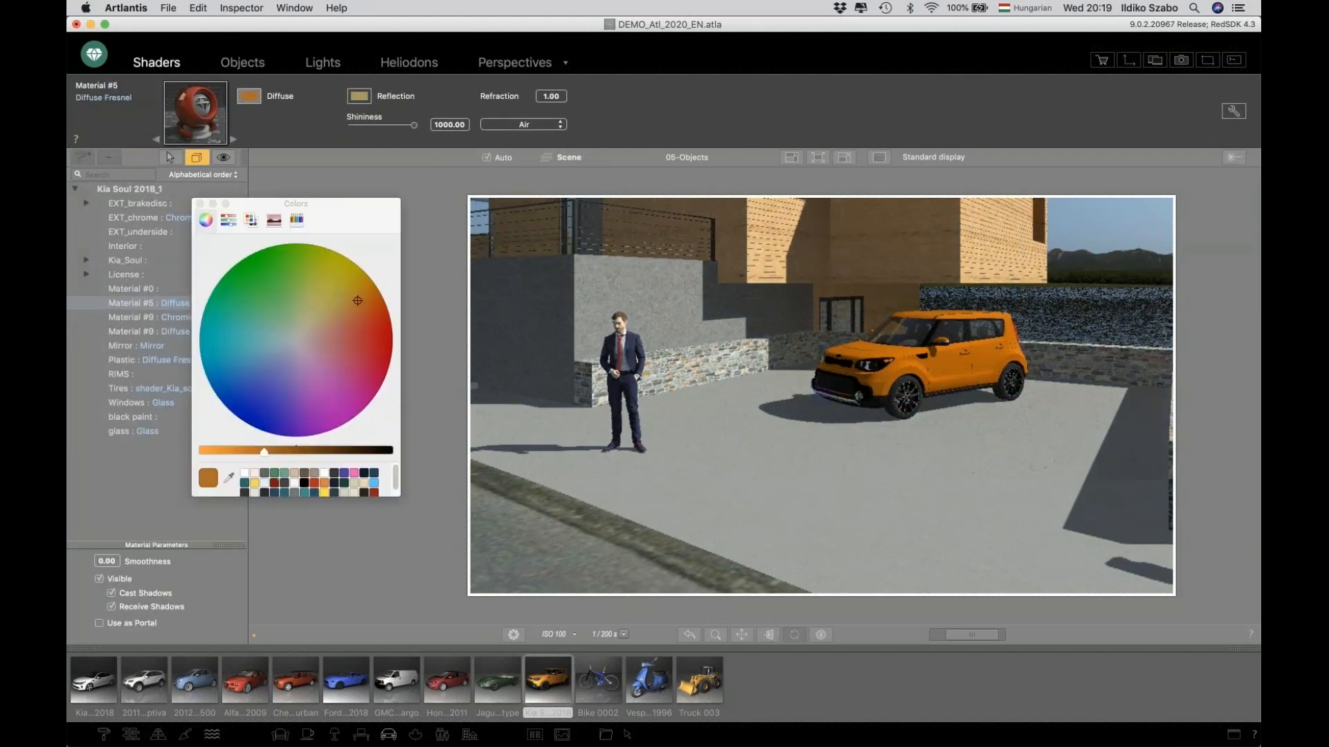
pyautogui.moveTo(330, 320); pyautogui.dragTo(294, 350)
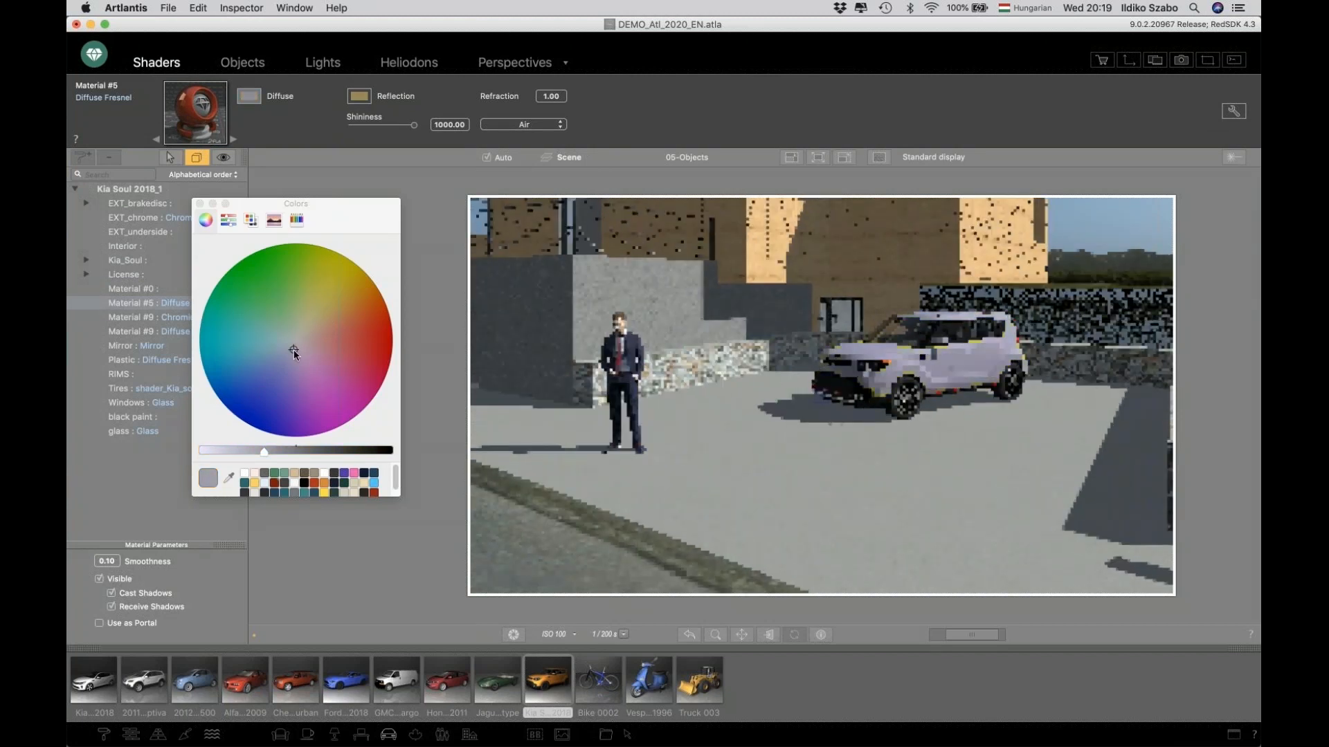
pyautogui.click(200, 203)
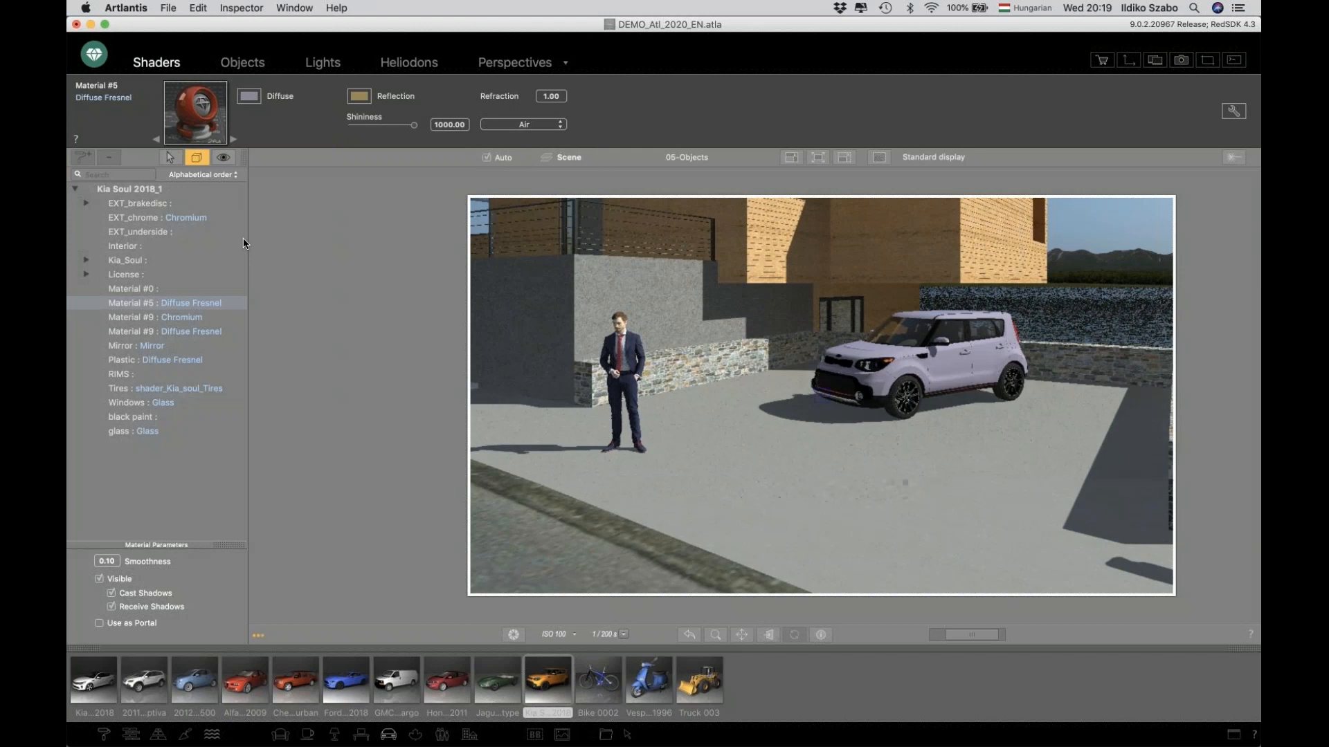
pyautogui.click(235, 64)
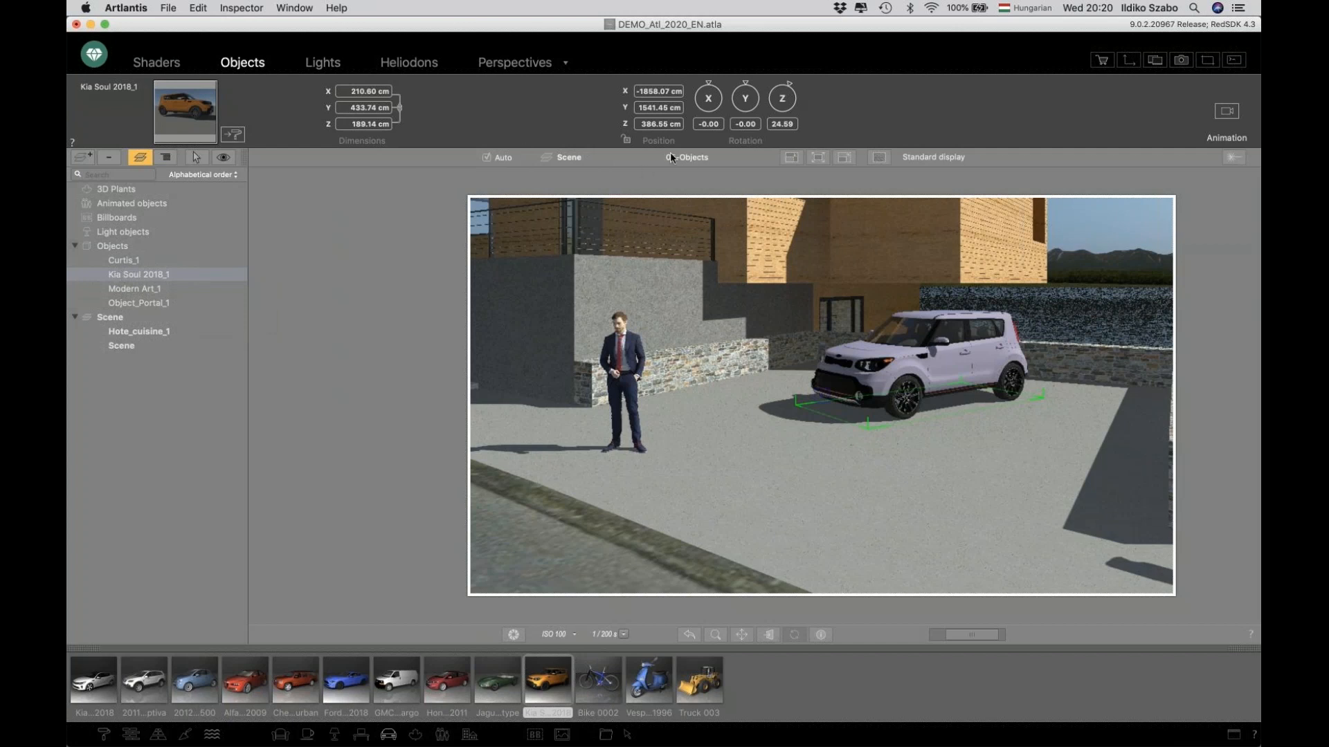
# Switch to the 08-Dispersion perspective.
pyautogui.click(701, 161)
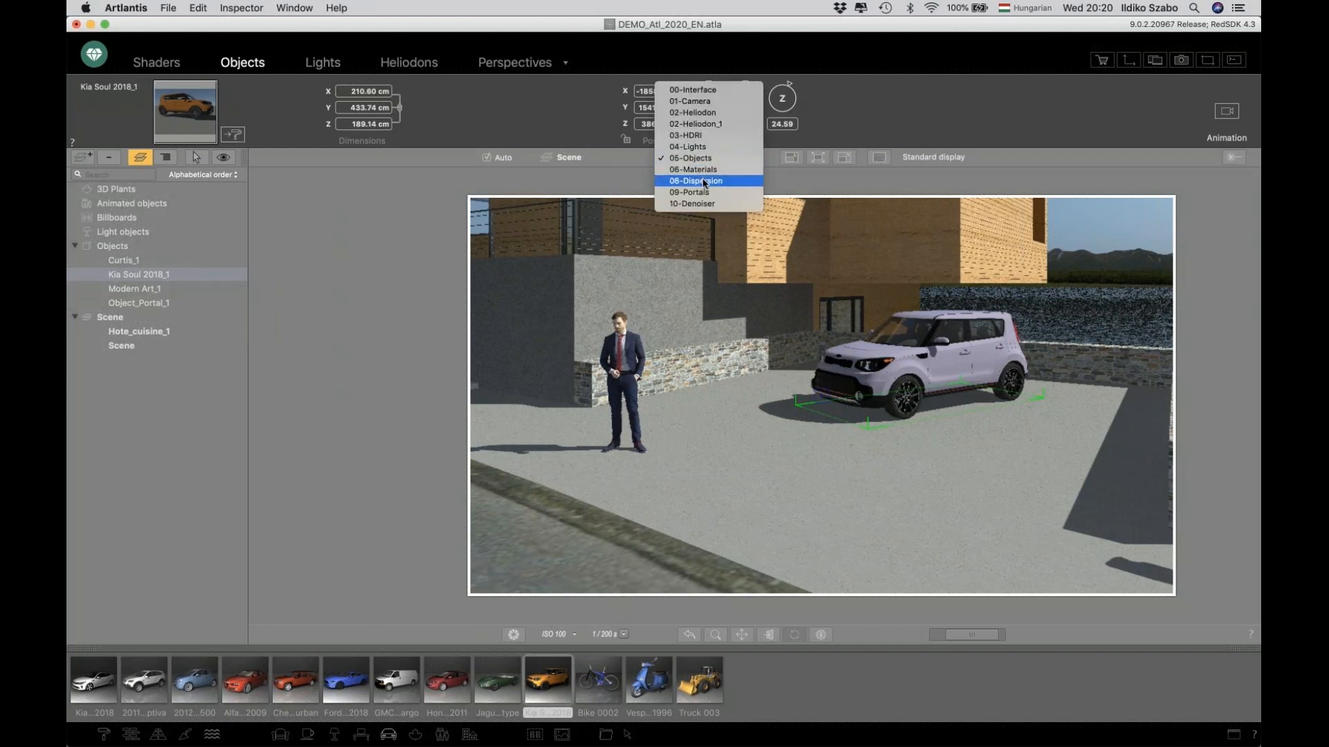
pyautogui.press('Return')
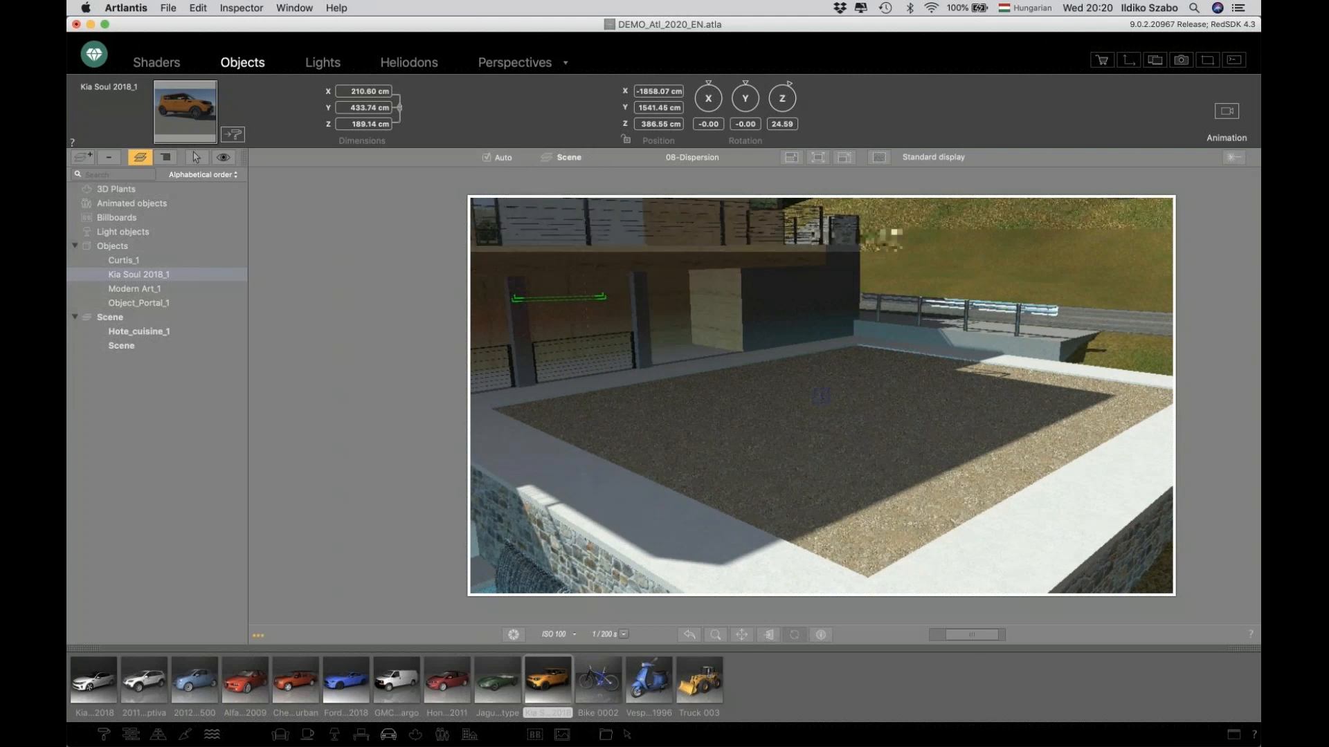
pyautogui.moveTo(974, 634); pyautogui.dragTo(978, 633)
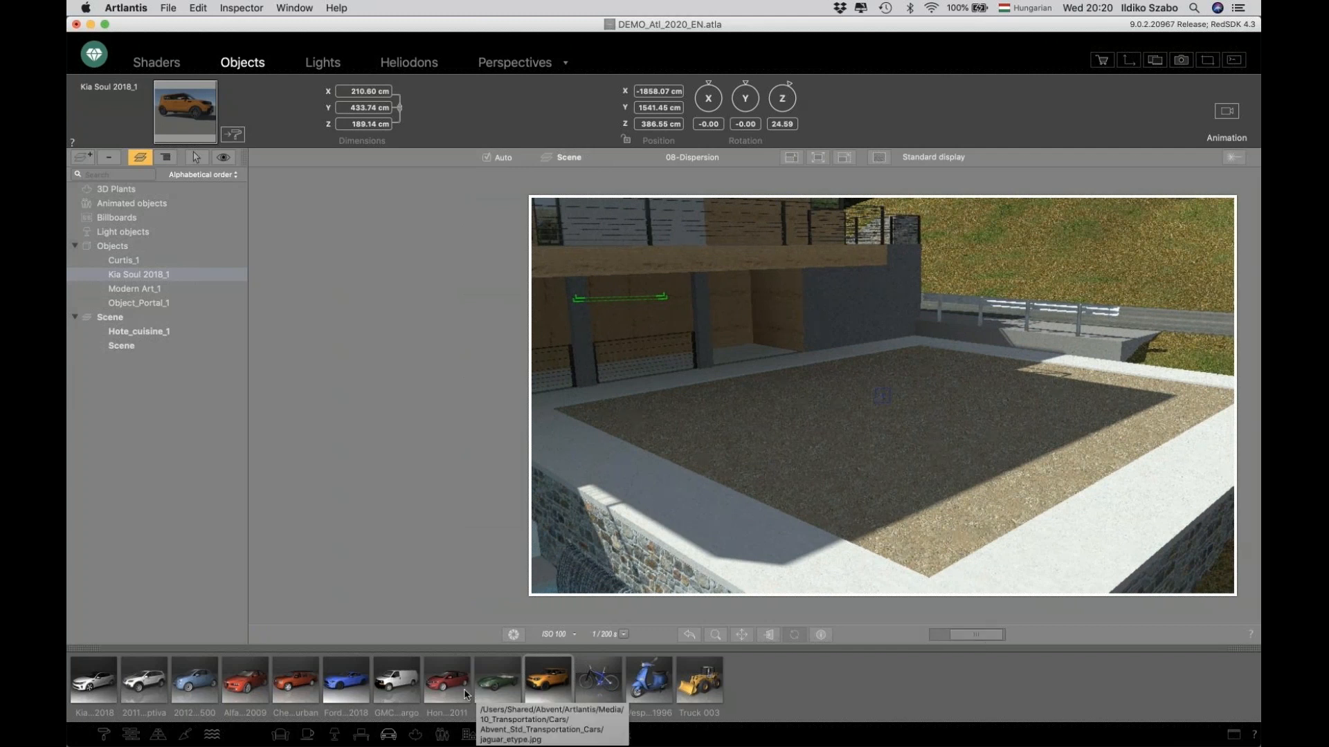
# Place a Weigela B.Ruby 10 shrub from the plant catalog onto the gravel garden bed.
pyautogui.click(414, 738)
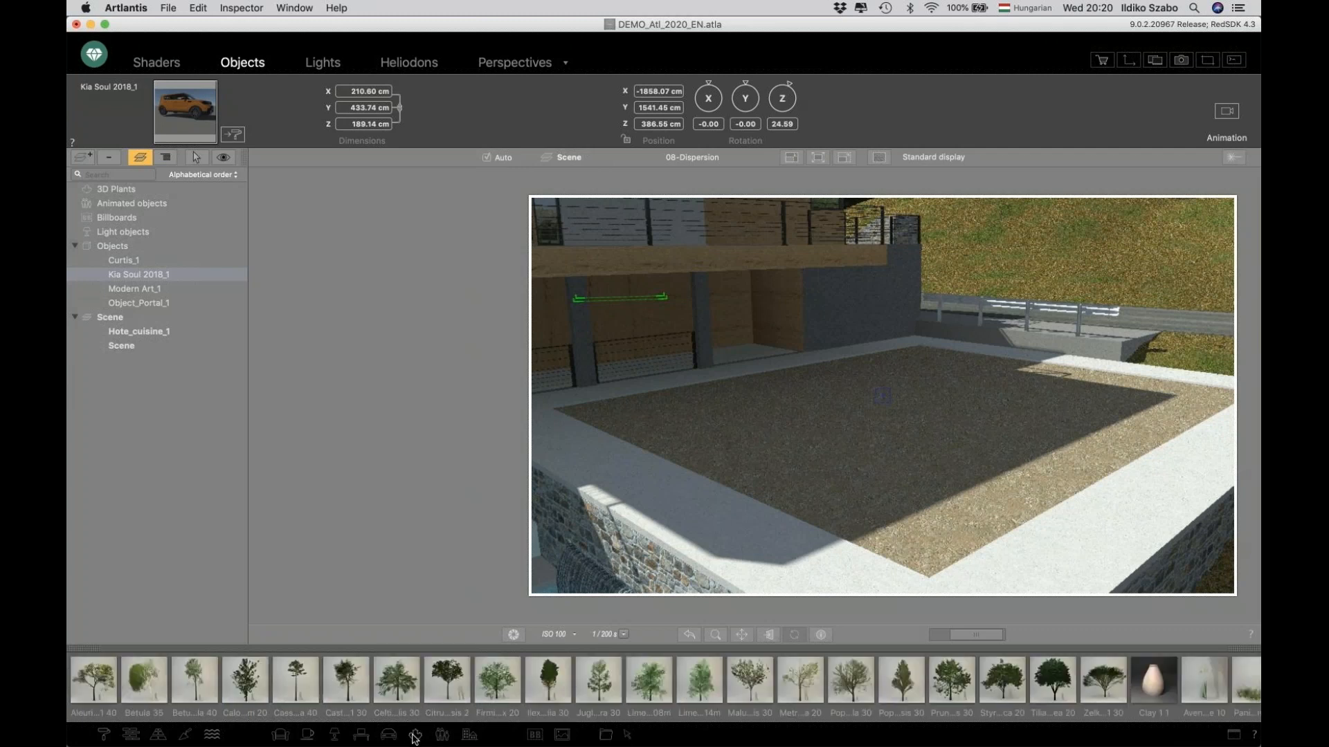
pyautogui.click(415, 739)
pyautogui.click(434, 631)
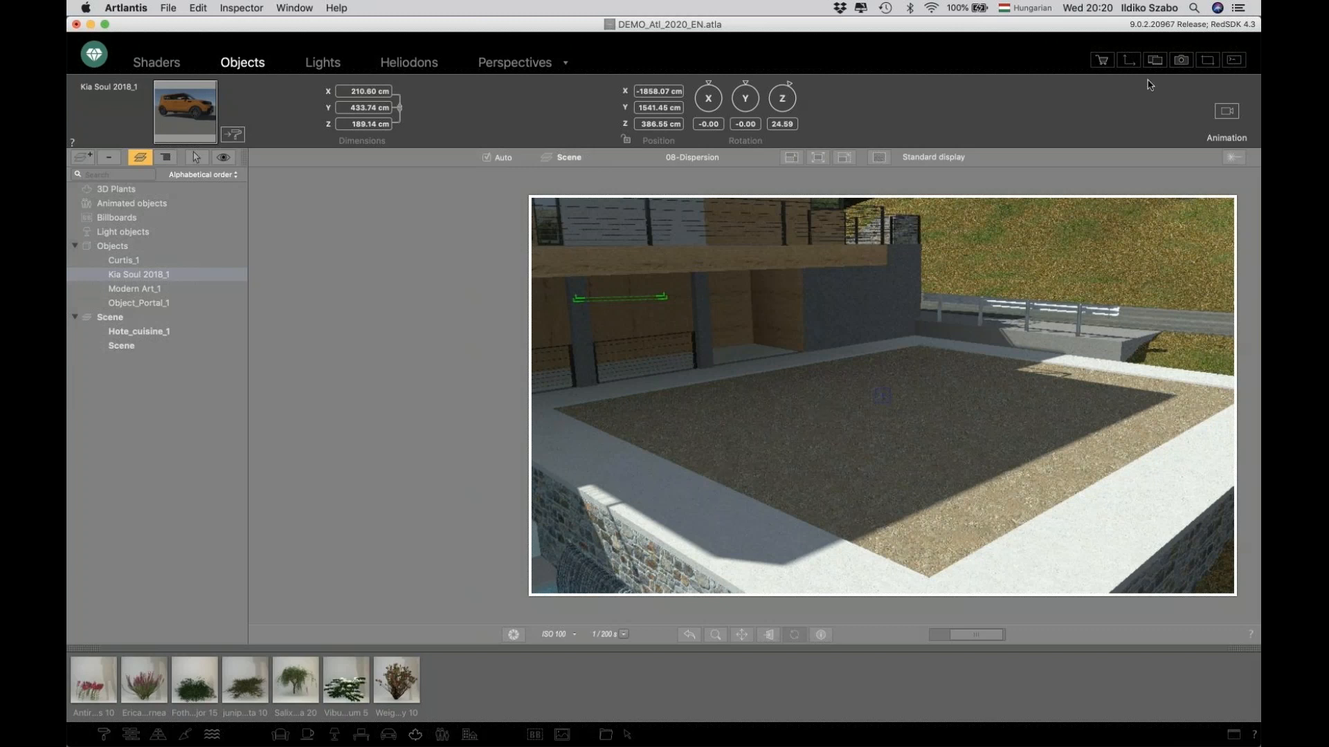
pyautogui.moveTo(395, 692); pyautogui.dragTo(693, 475)
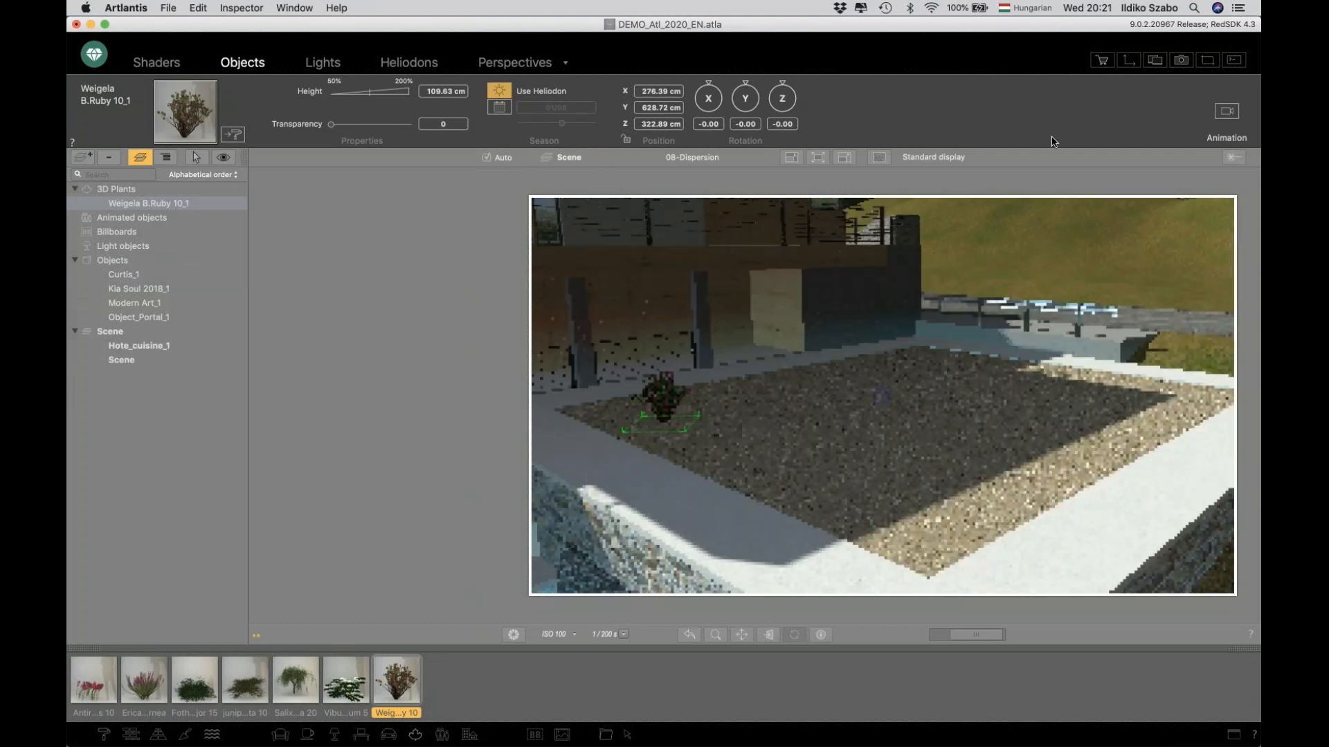
# In the 2D top view, duplicate the Weigela shrub along a line into a row of eleven shrubs.
pyautogui.click(1132, 61)
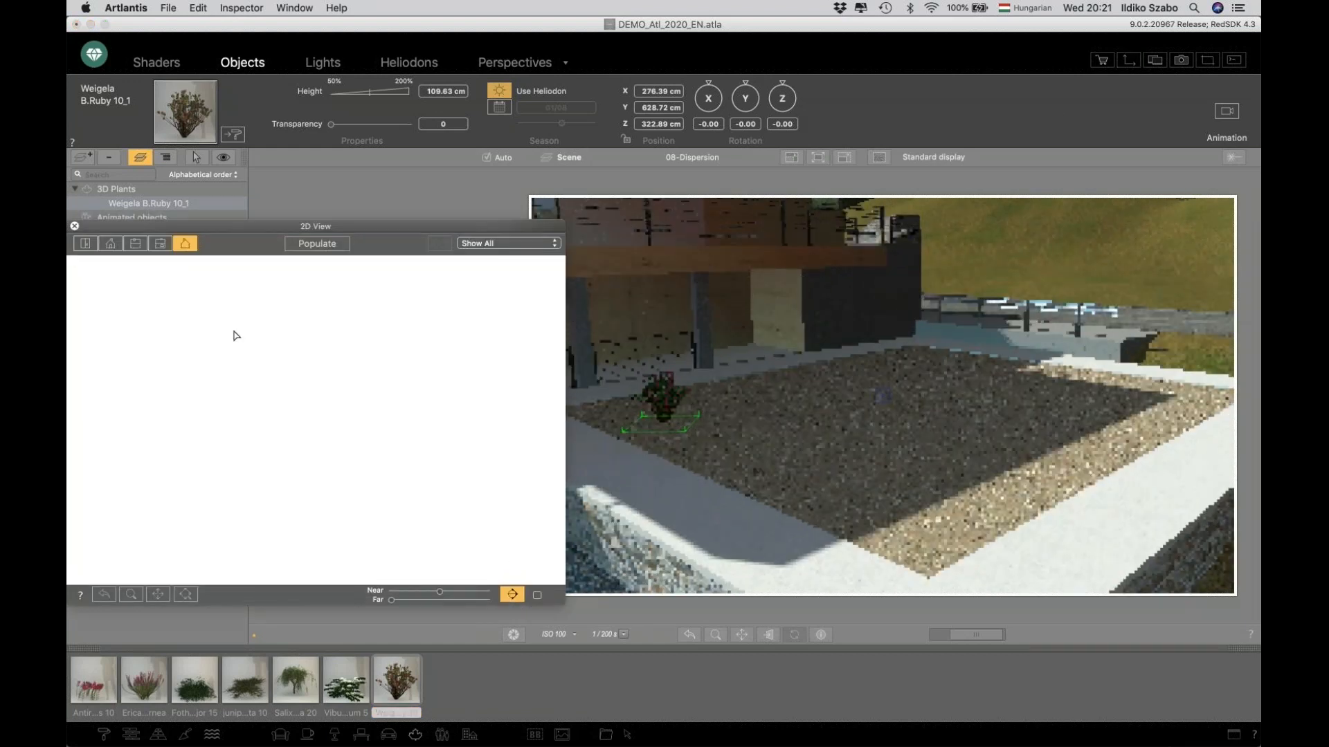
pyautogui.click(85, 243)
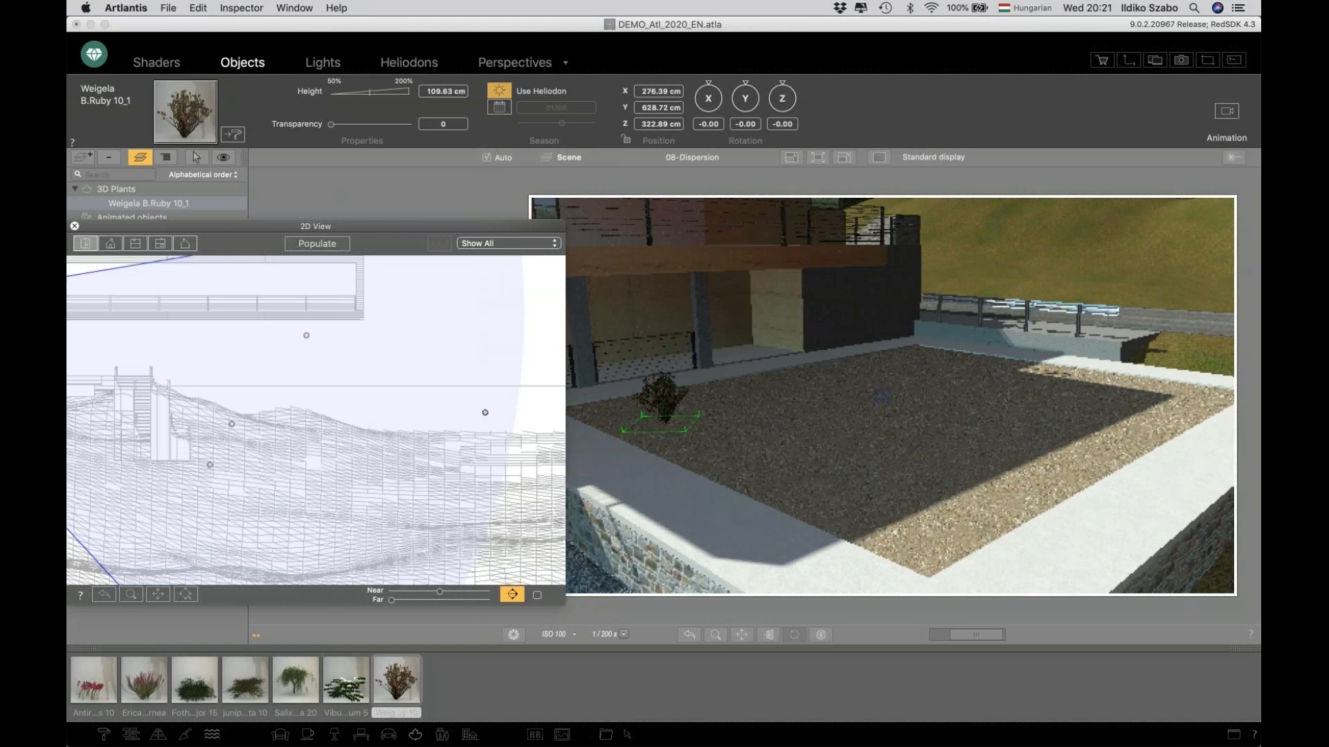
pyautogui.scroll(5, 332, 443)
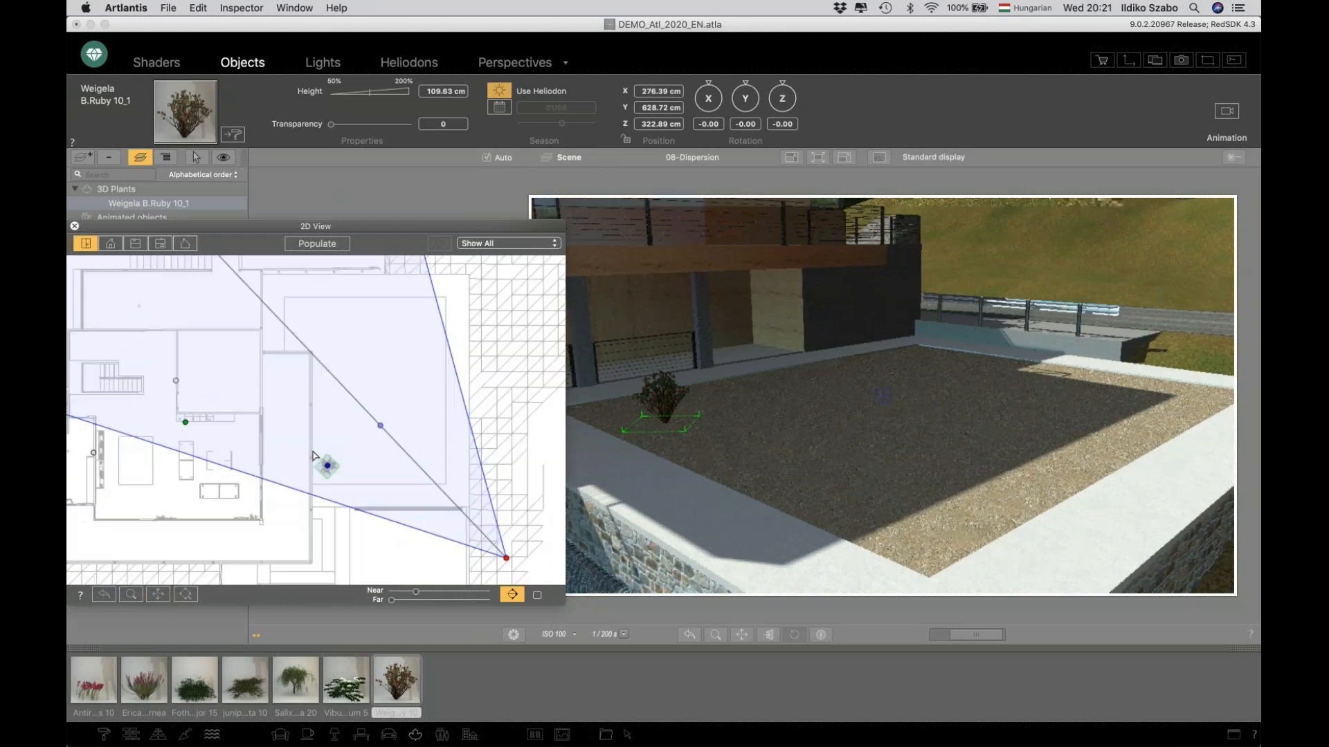
pyautogui.click(326, 465)
pyautogui.moveTo(327, 466)
pyautogui.keyDown('alt'); pyautogui.mouseDown()
pyautogui.moveTo(340, 441)
pyautogui.moveTo(335, 320)
pyautogui.moveTo(361, 413)
pyautogui.moveTo(332, 433)
pyautogui.moveTo(340, 453)
pyautogui.mouseUp(); pyautogui.keyUp('alt')
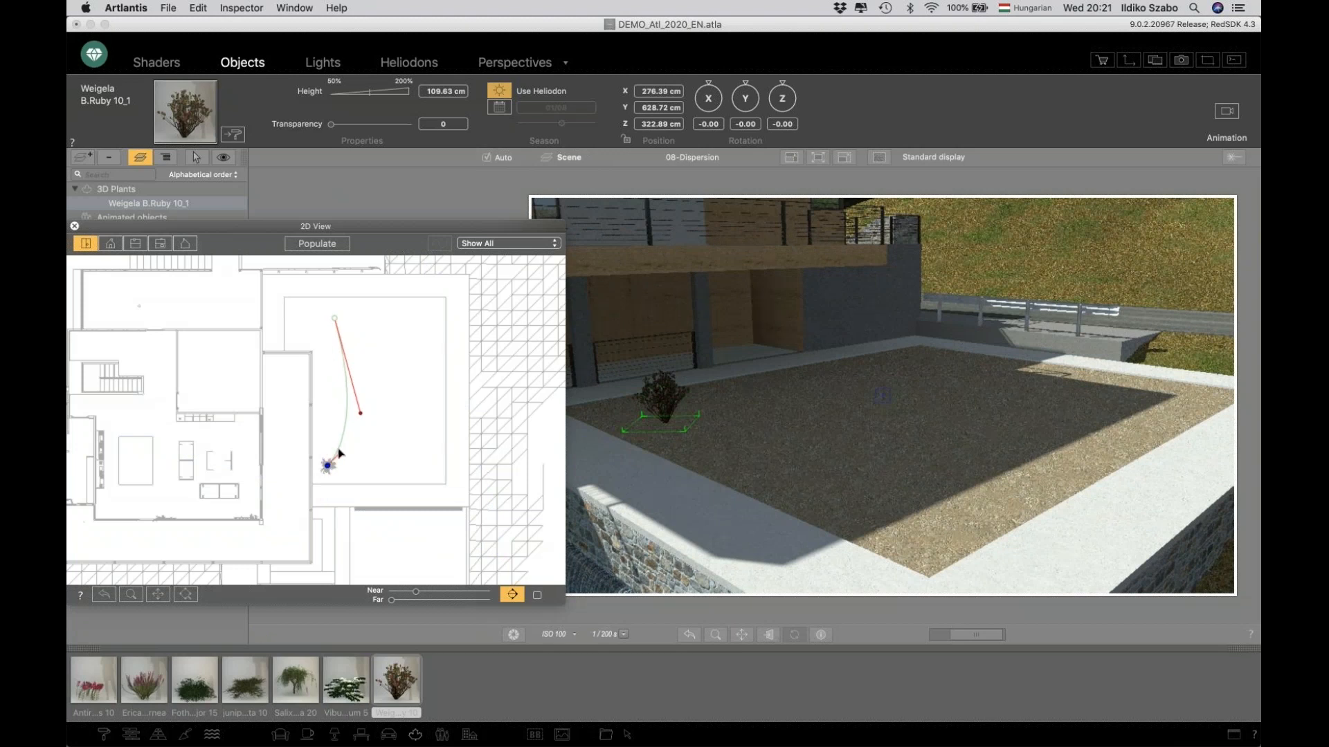
pyautogui.press('+')
pyautogui.press('+')
pyautogui.press('+')
pyautogui.press('+')
pyautogui.press('Return')
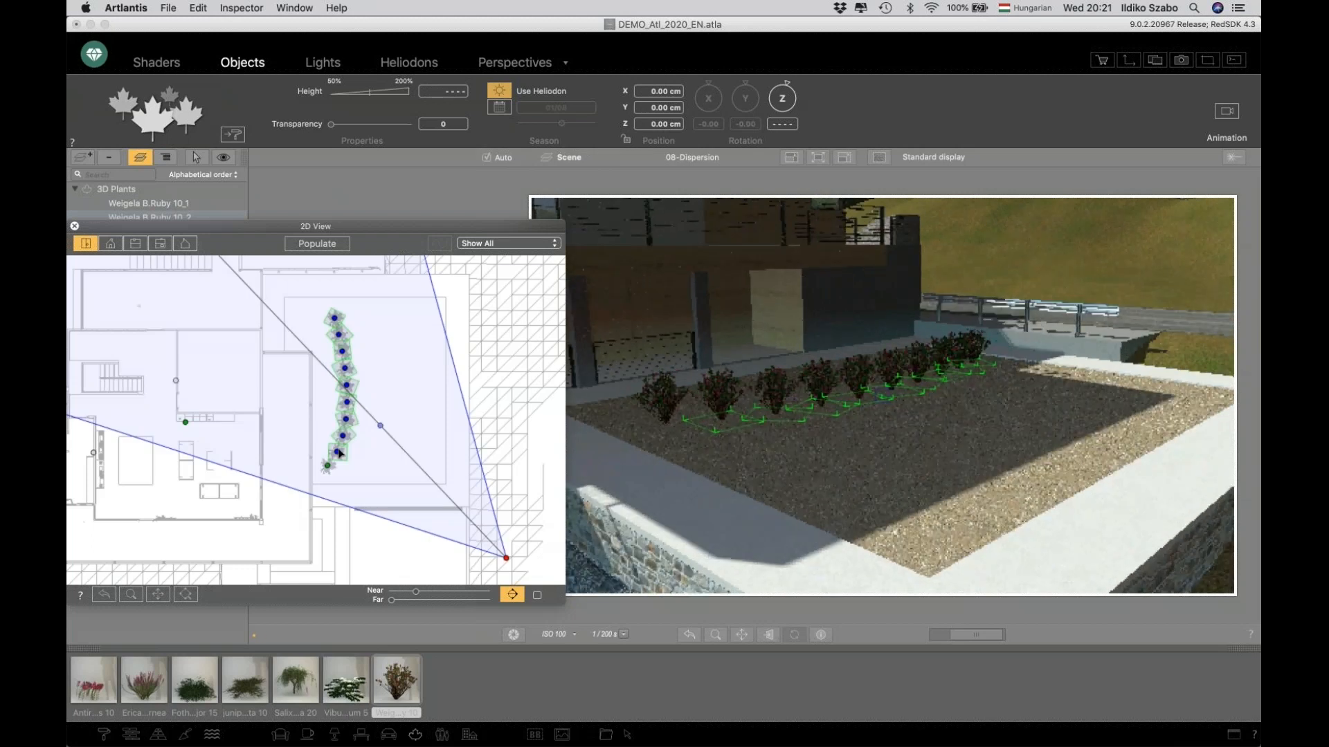
# Start Populate mode and pick the Weigela, Viburnum, Juniperus and Erica plants as its species.
pyautogui.click(331, 457)
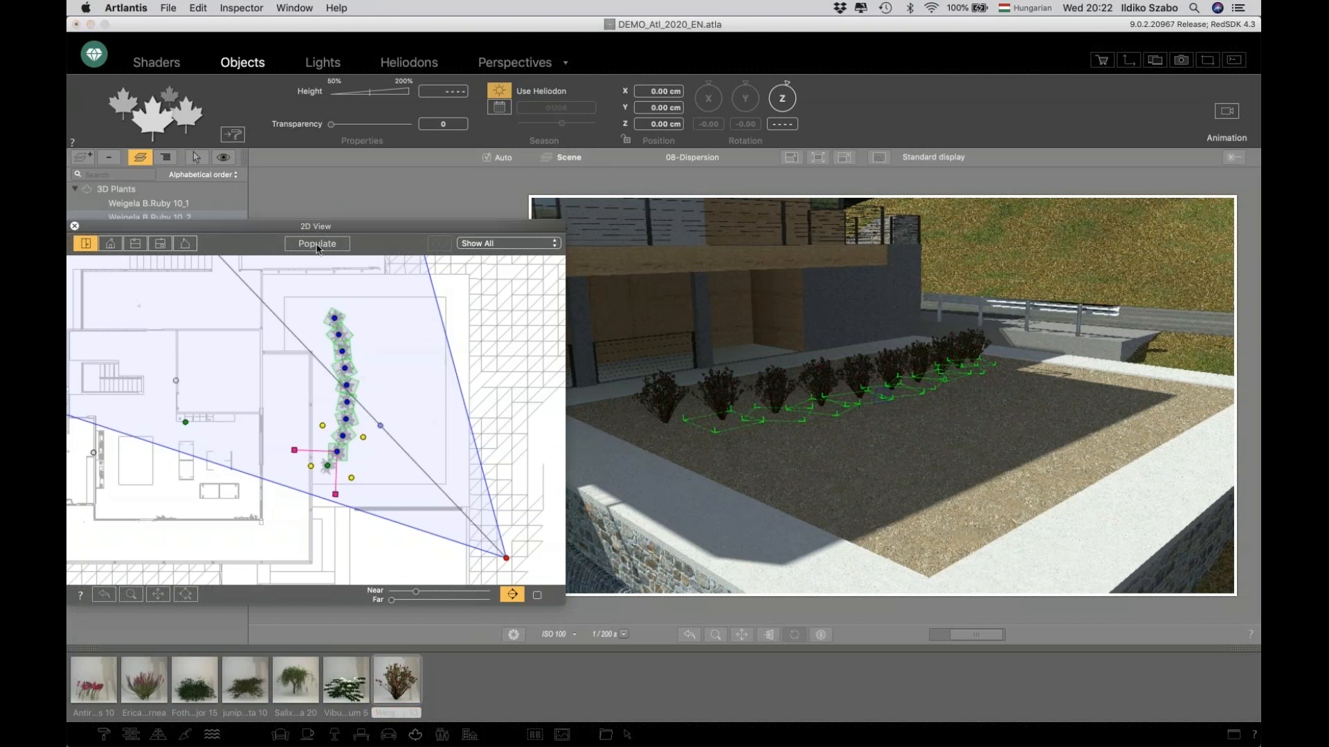
pyautogui.click(318, 244)
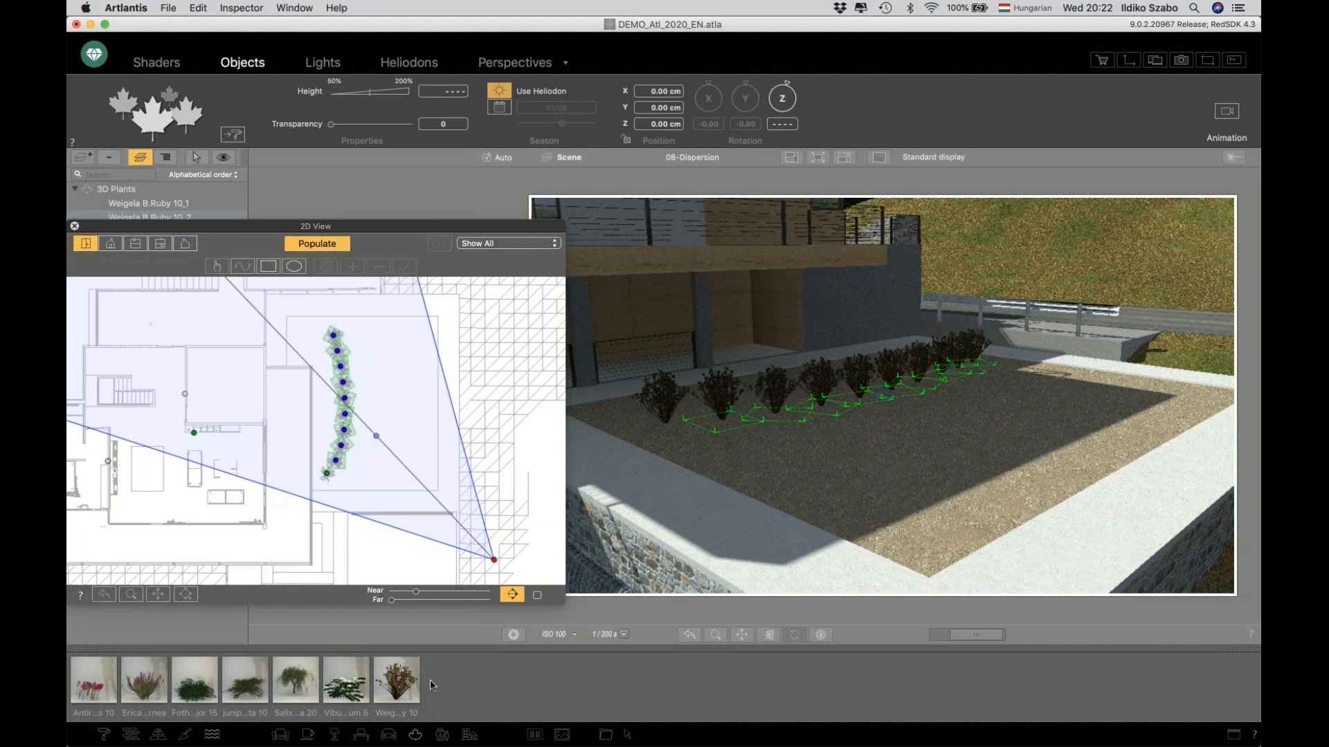
pyautogui.click(399, 682)
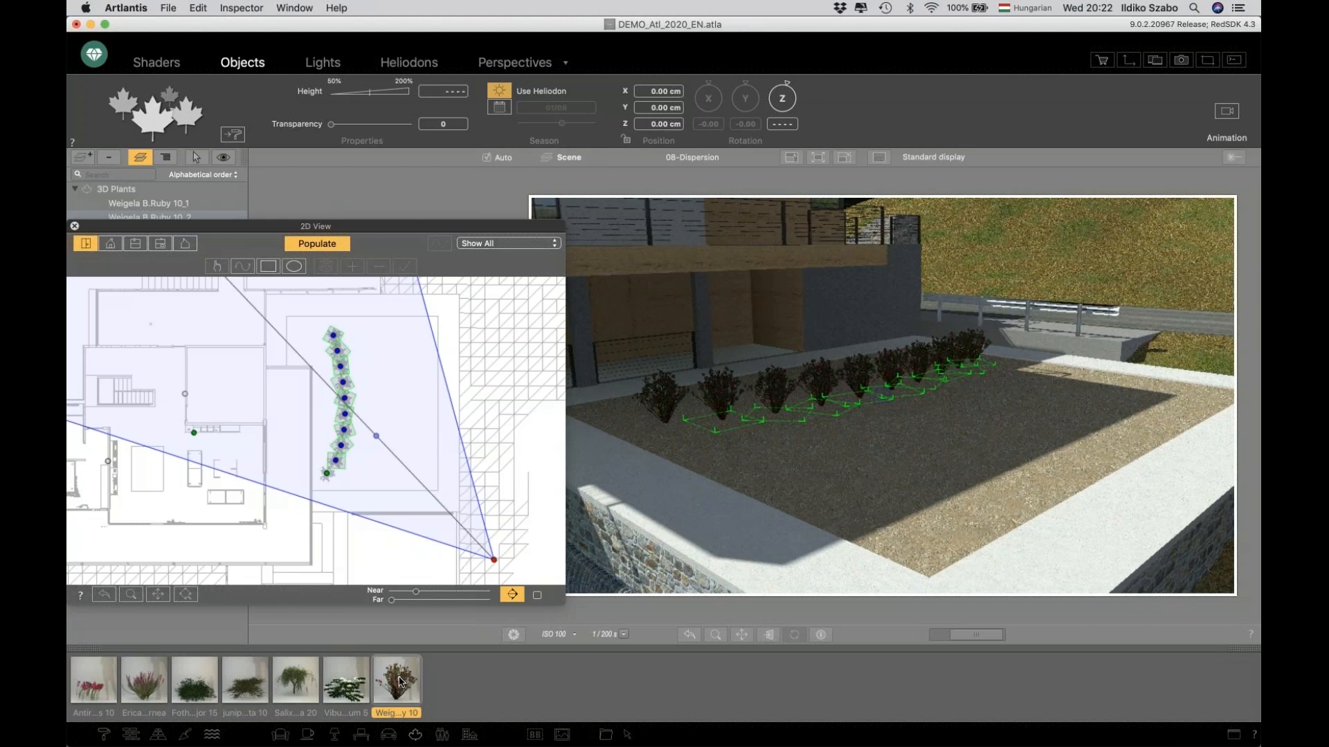
pyautogui.keyDown('shift'); pyautogui.click(344, 685); pyautogui.keyUp('shift')
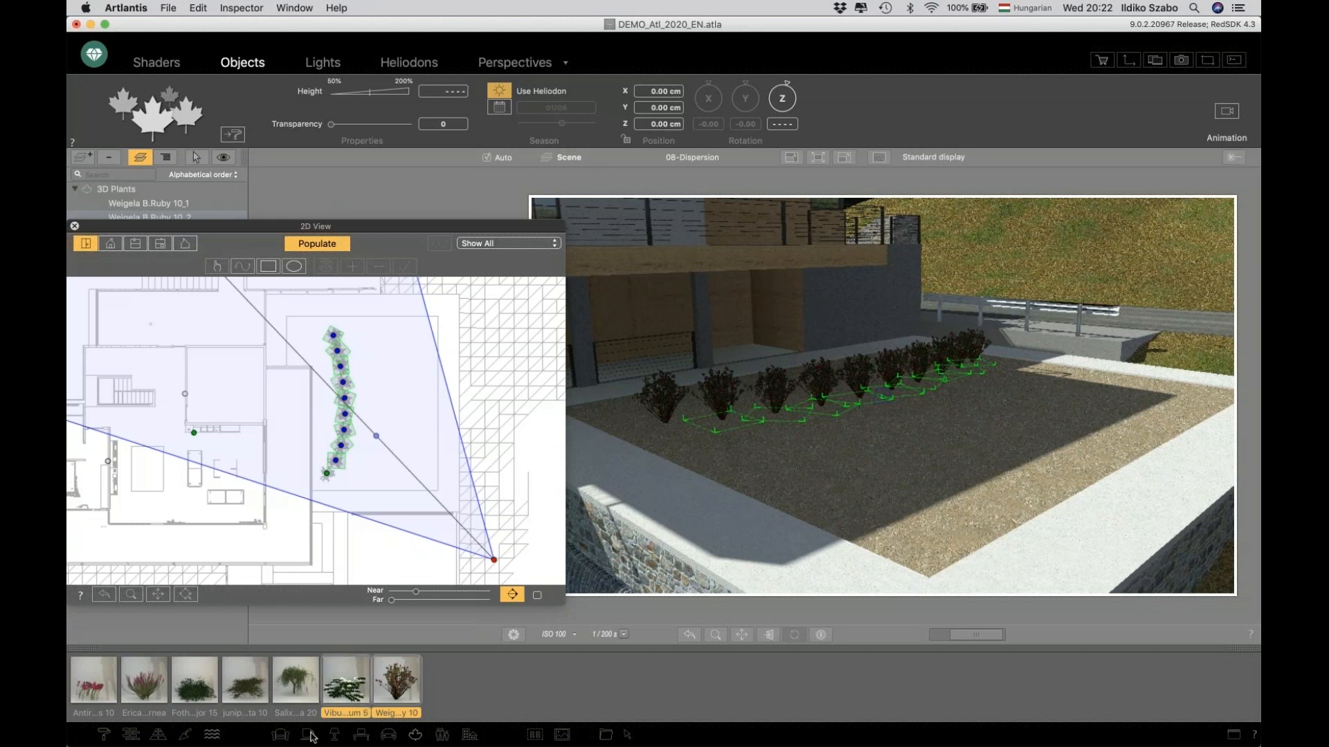
pyautogui.keyDown('shift'); pyautogui.click(252, 692); pyautogui.keyUp('shift')
pyautogui.keyDown('shift'); pyautogui.click(150, 696); pyautogui.keyUp('shift')
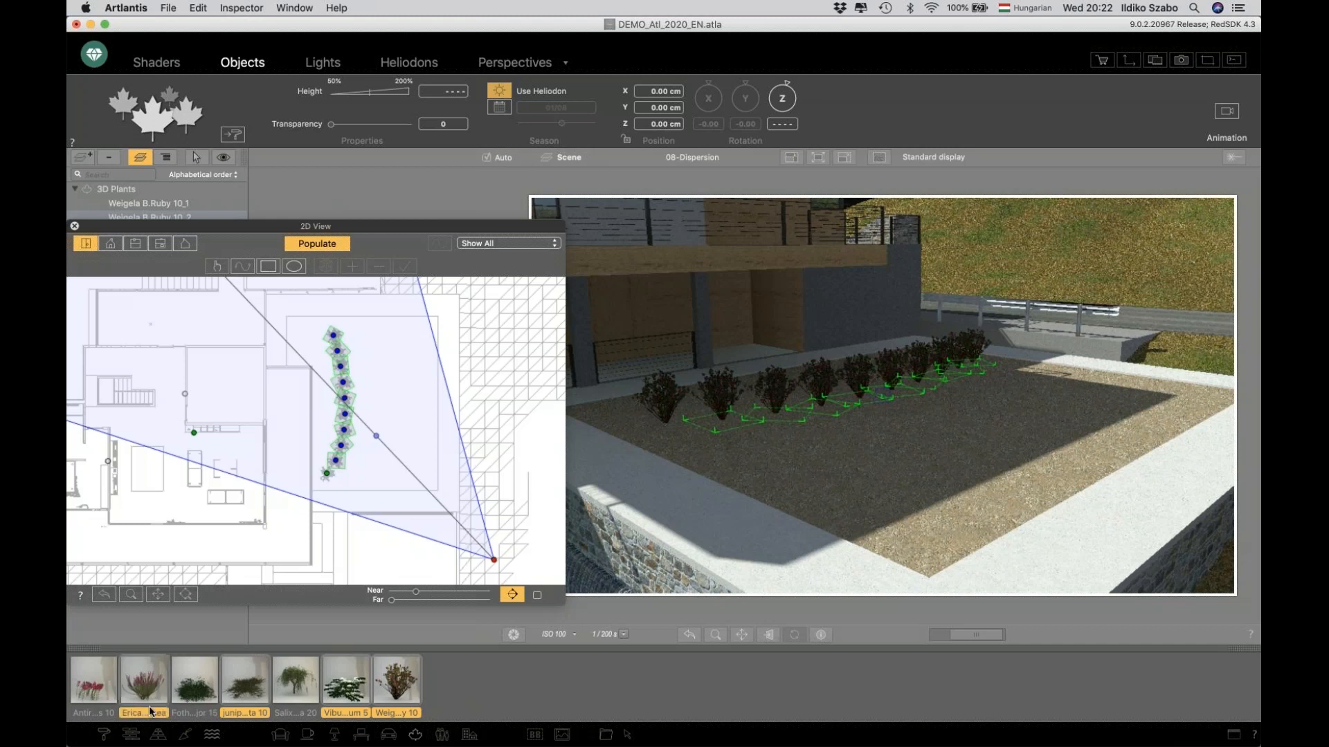
# Draw a rectangular populate area beside the shrub row, raise its density, apply it and close the 2D view.
pyautogui.click(268, 268)
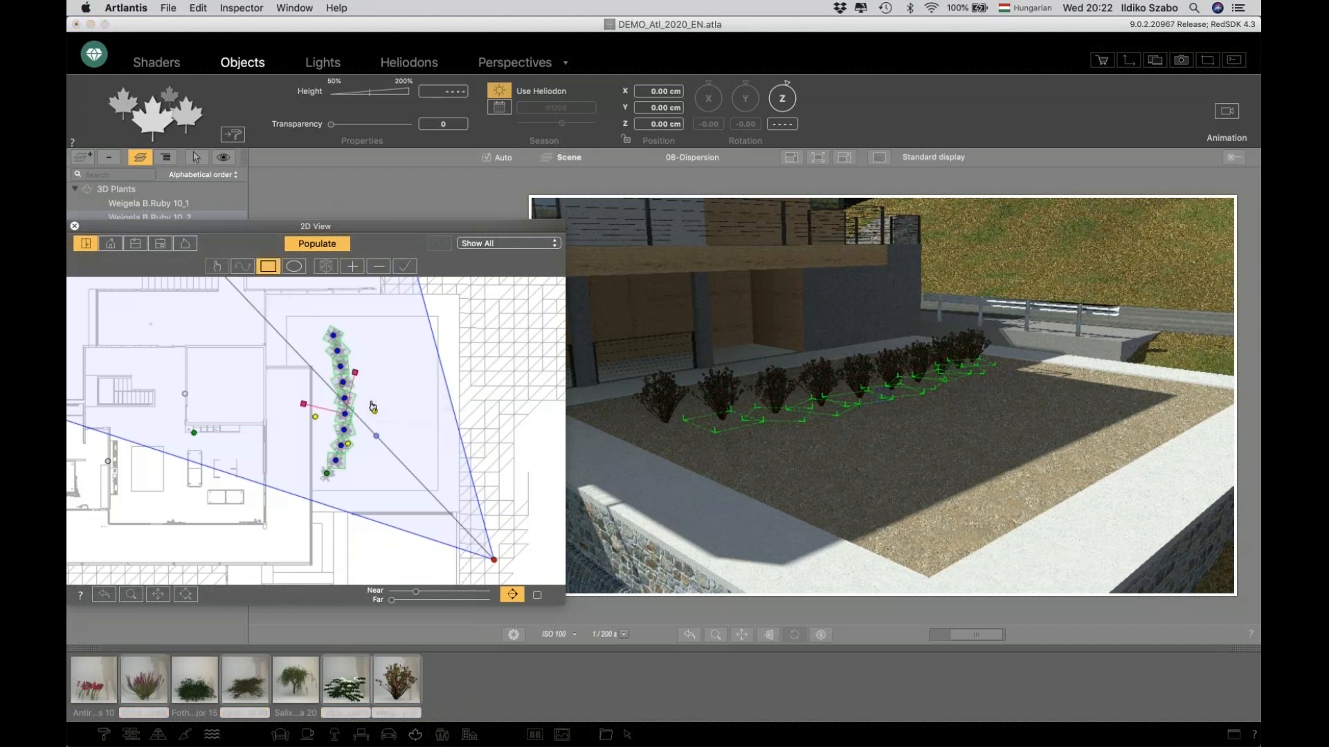
pyautogui.moveTo(372, 402); pyautogui.dragTo(429, 490)
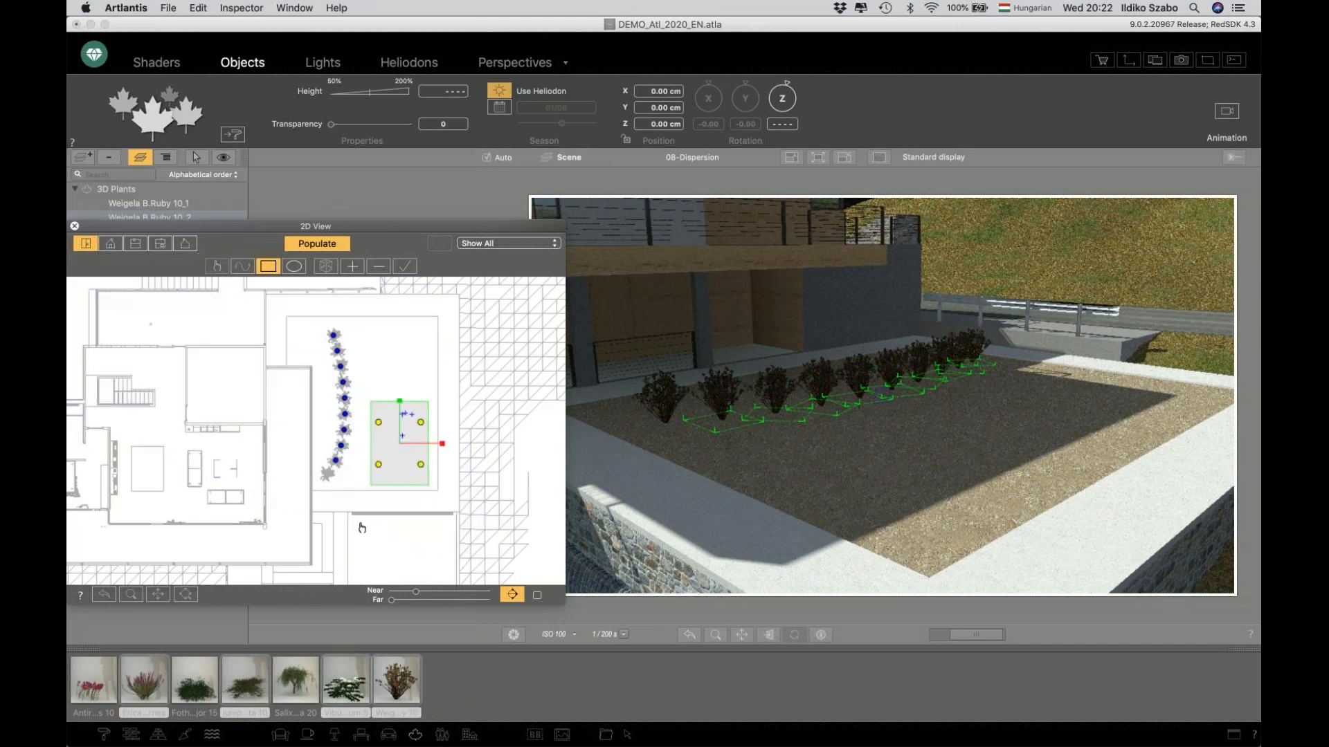
pyautogui.click(351, 267)
pyautogui.click(350, 267)
pyautogui.click(351, 267)
pyautogui.click(324, 266)
pyautogui.click(325, 266)
pyautogui.click(407, 267)
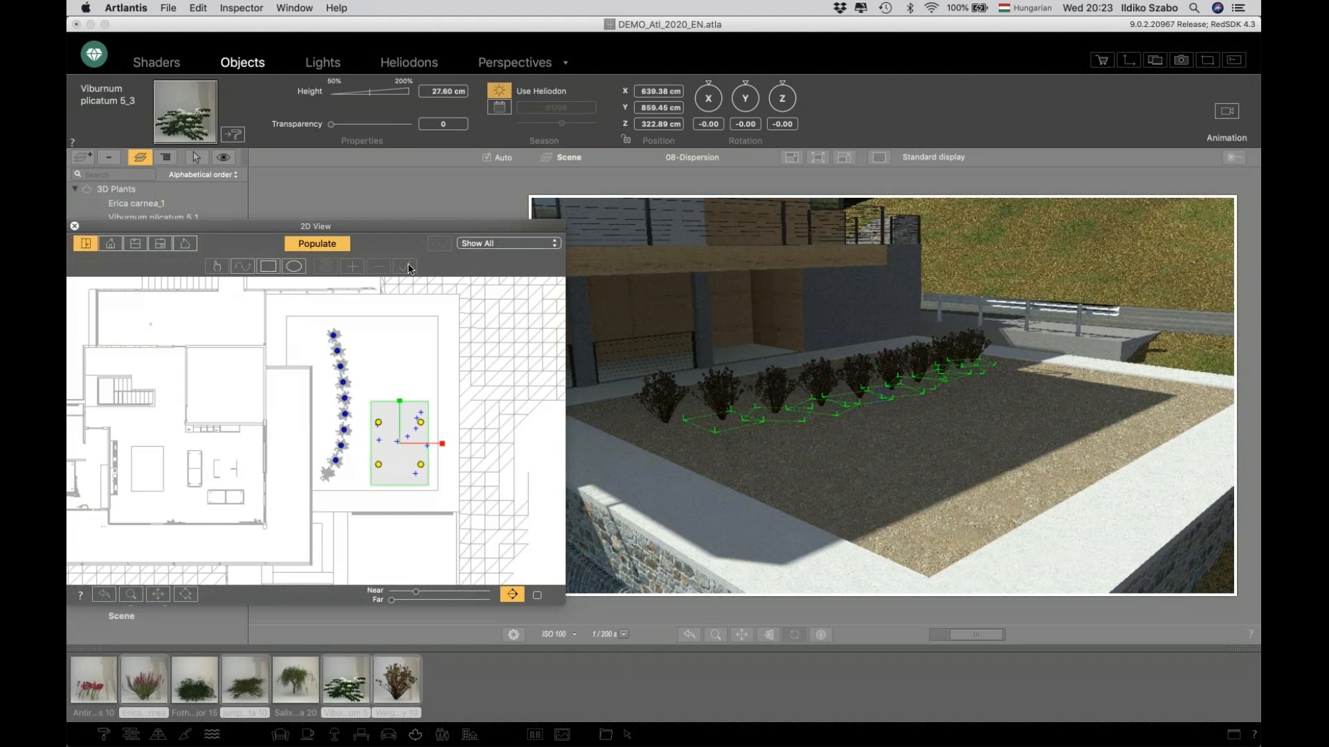
pyautogui.moveTo(398, 226); pyautogui.dragTo(416, 232)
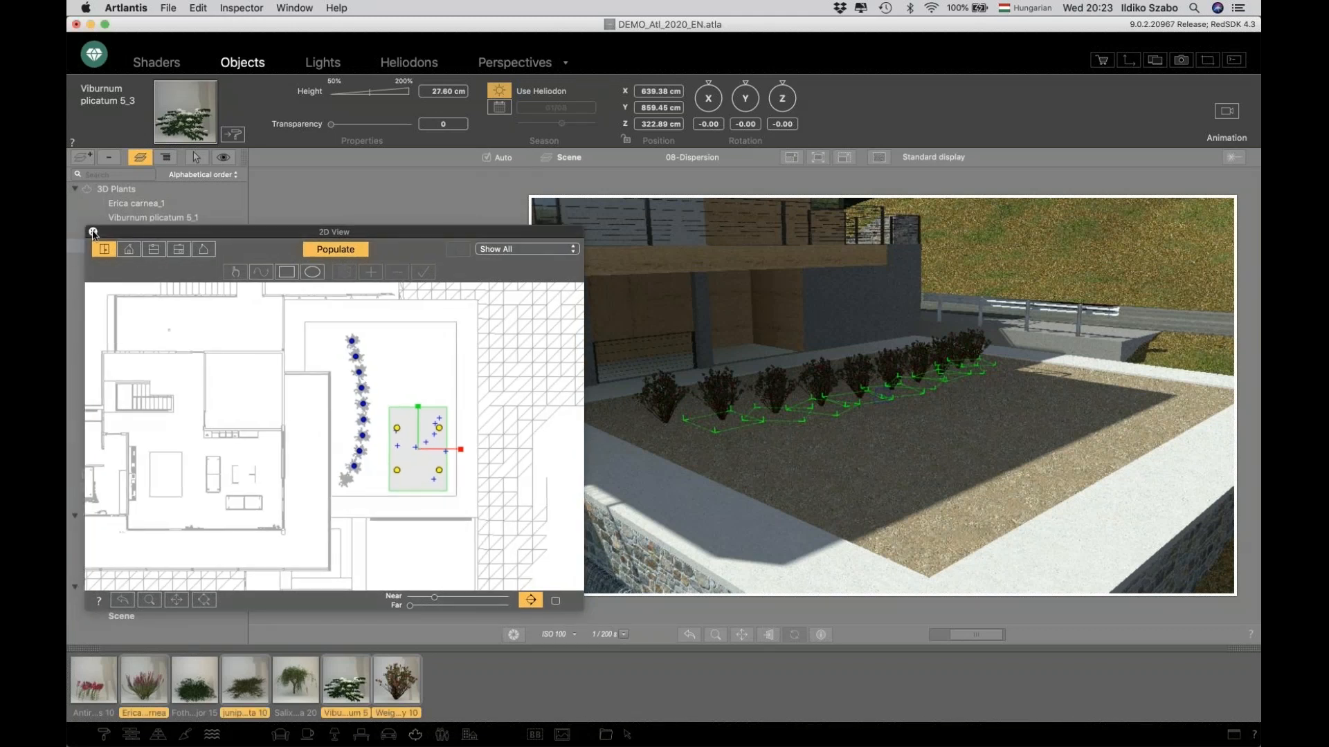
pyautogui.click(93, 232)
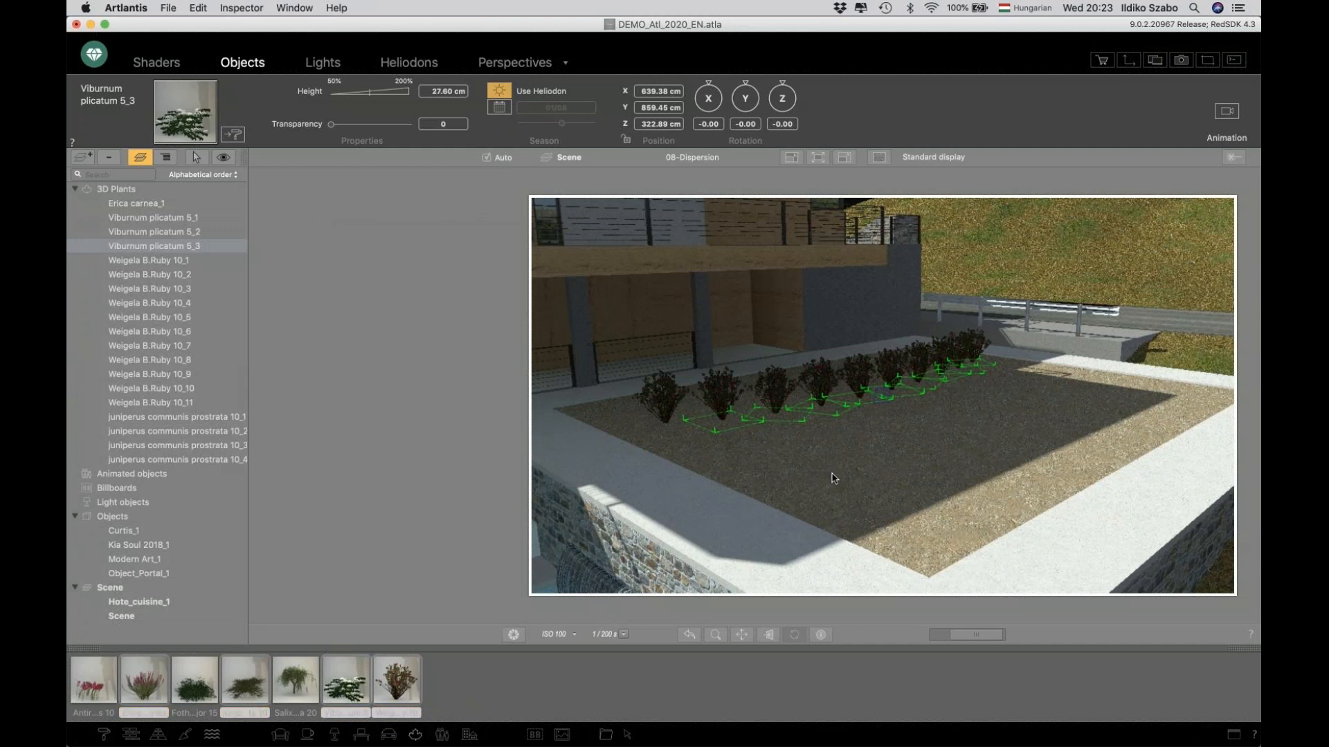
# Inspect the placed plants by selecting them in the list and viewport.
pyautogui.click(832, 471)
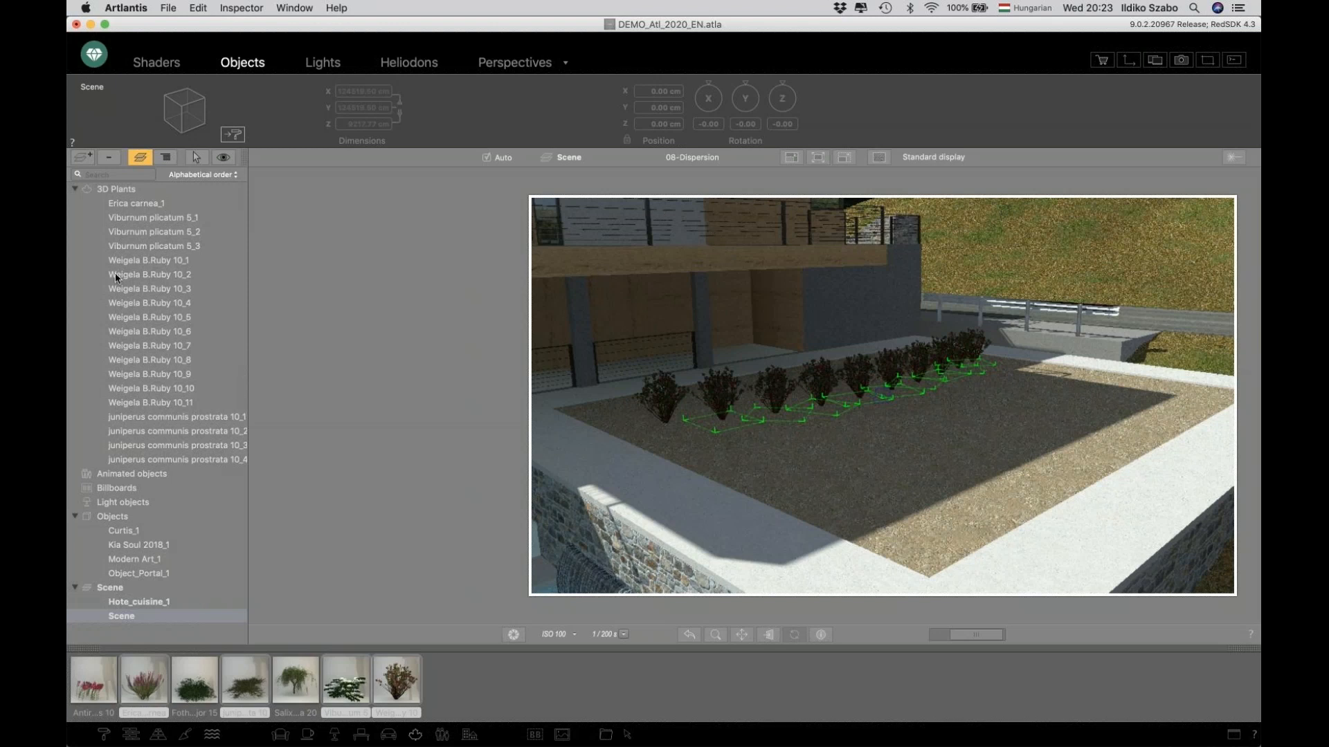
pyautogui.click(135, 330)
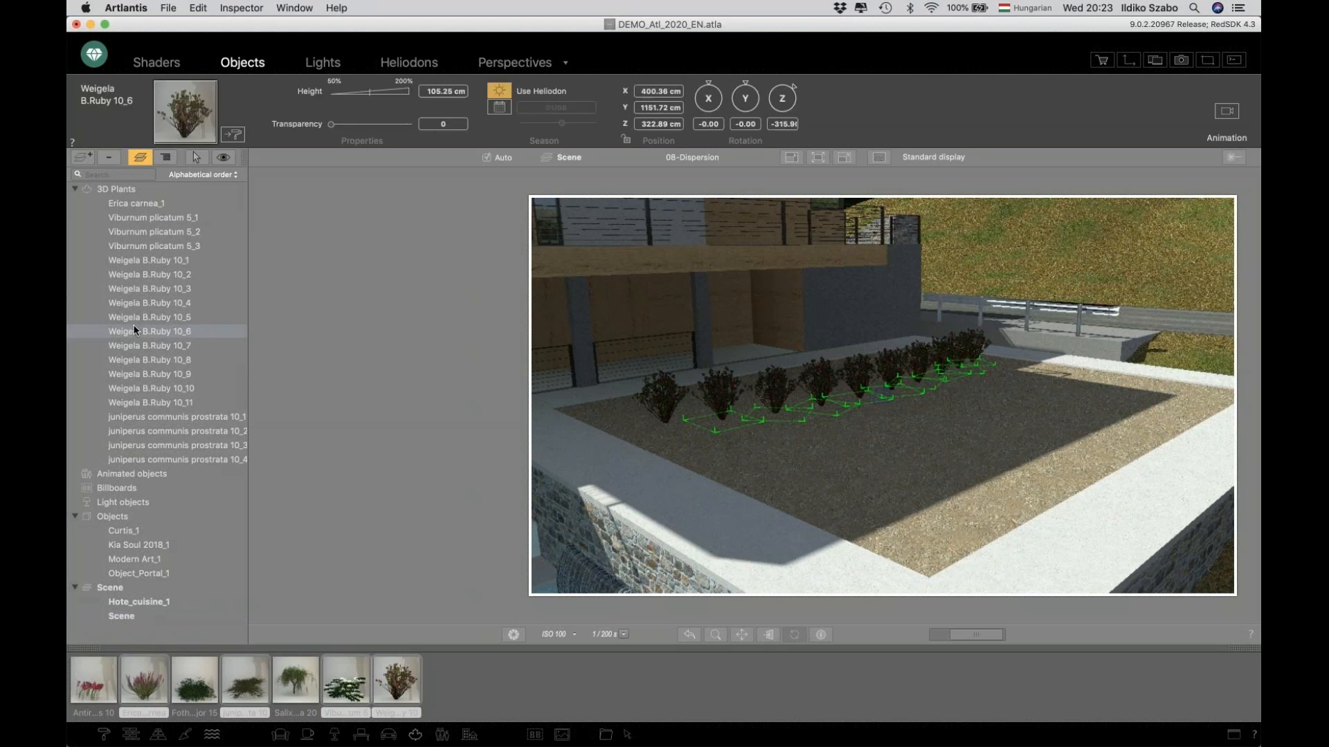
pyautogui.click(882, 493)
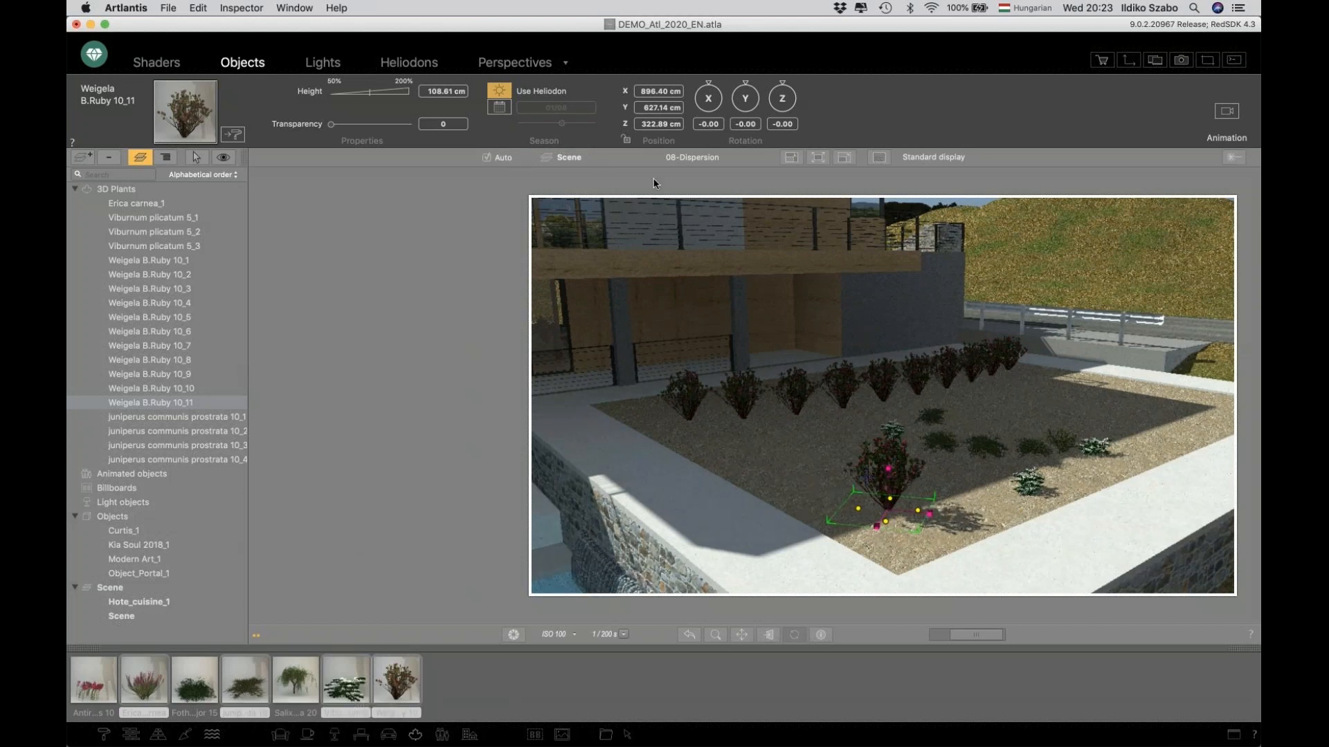
# Switch to the 06-Materials perspective and open the wood materials catalog.
pyautogui.click(702, 161)
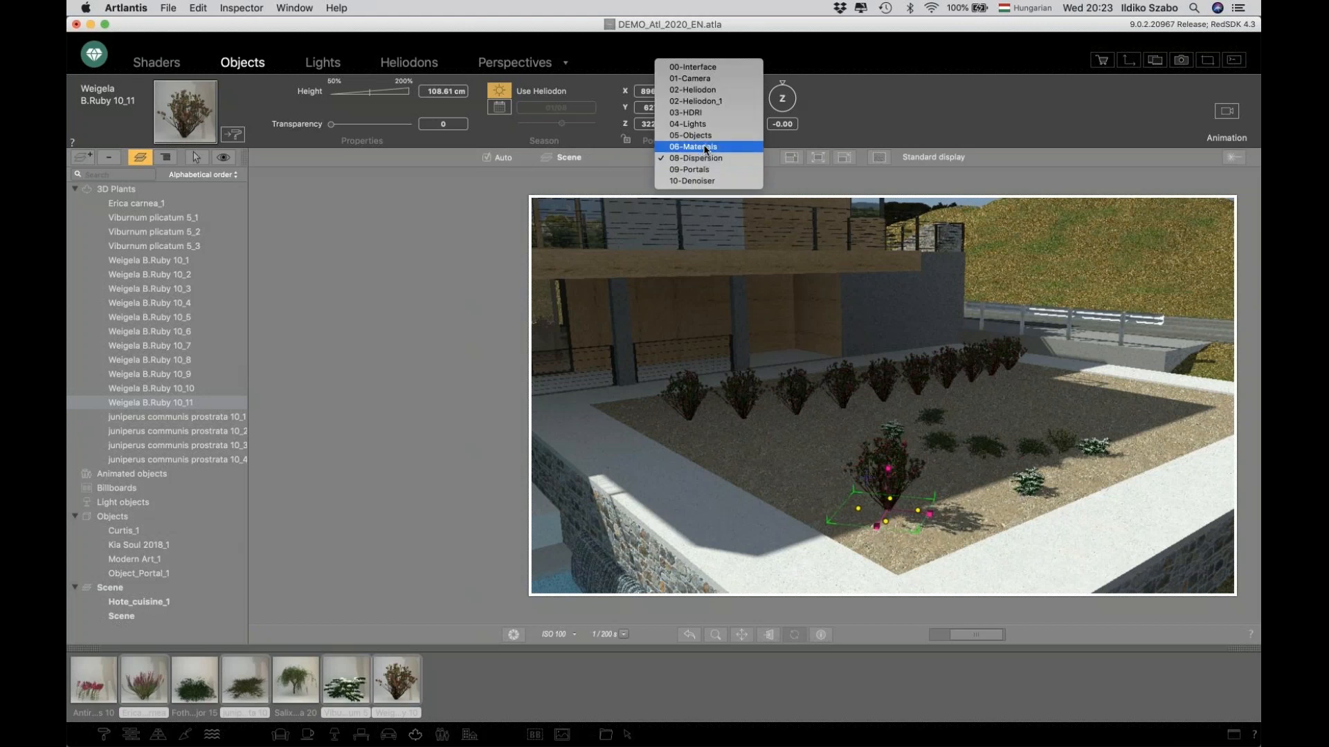
pyautogui.click(597, 270)
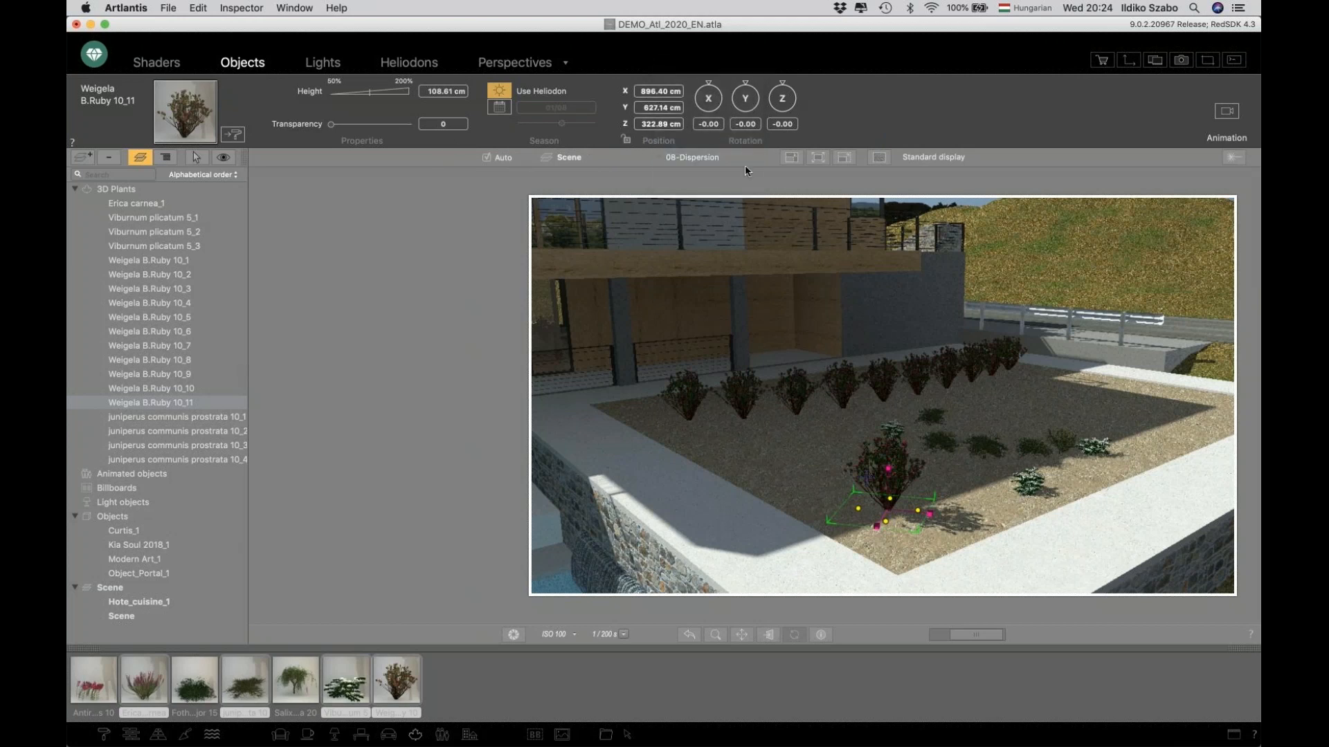
pyautogui.click(692, 158)
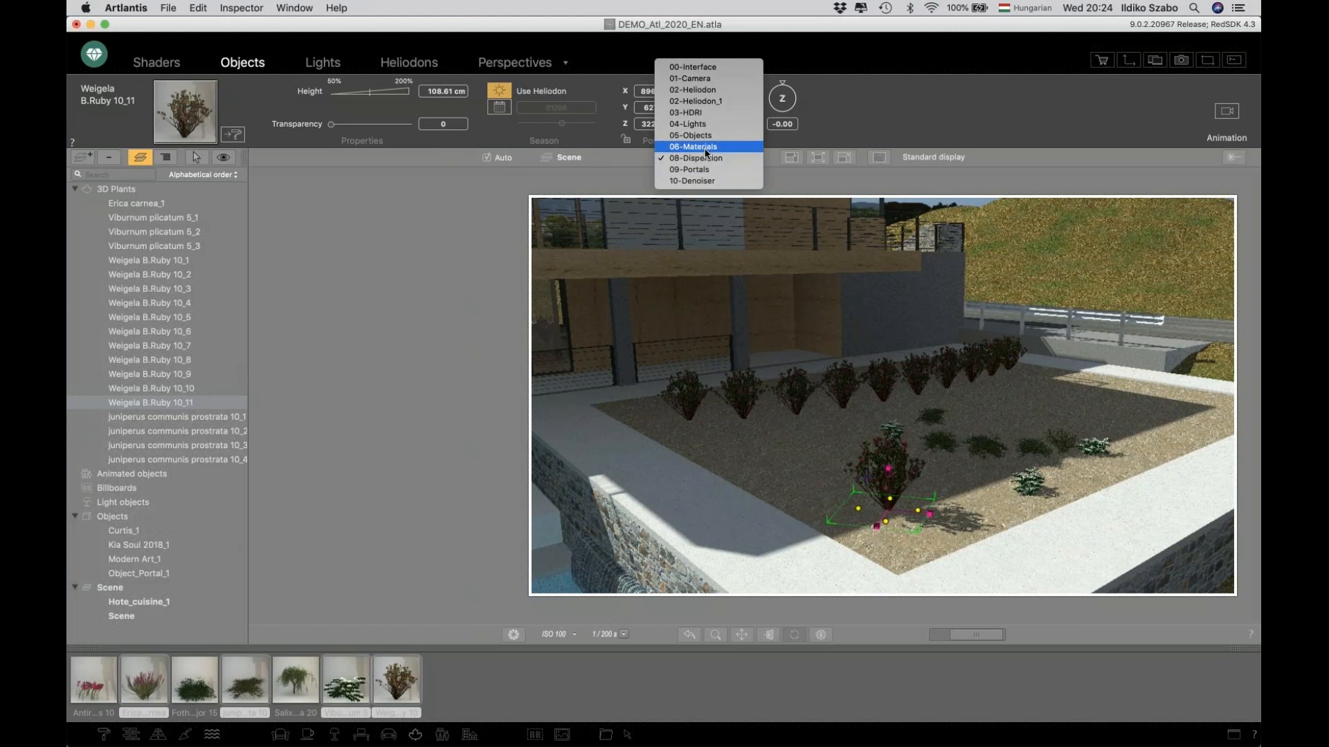
pyautogui.click(692, 147)
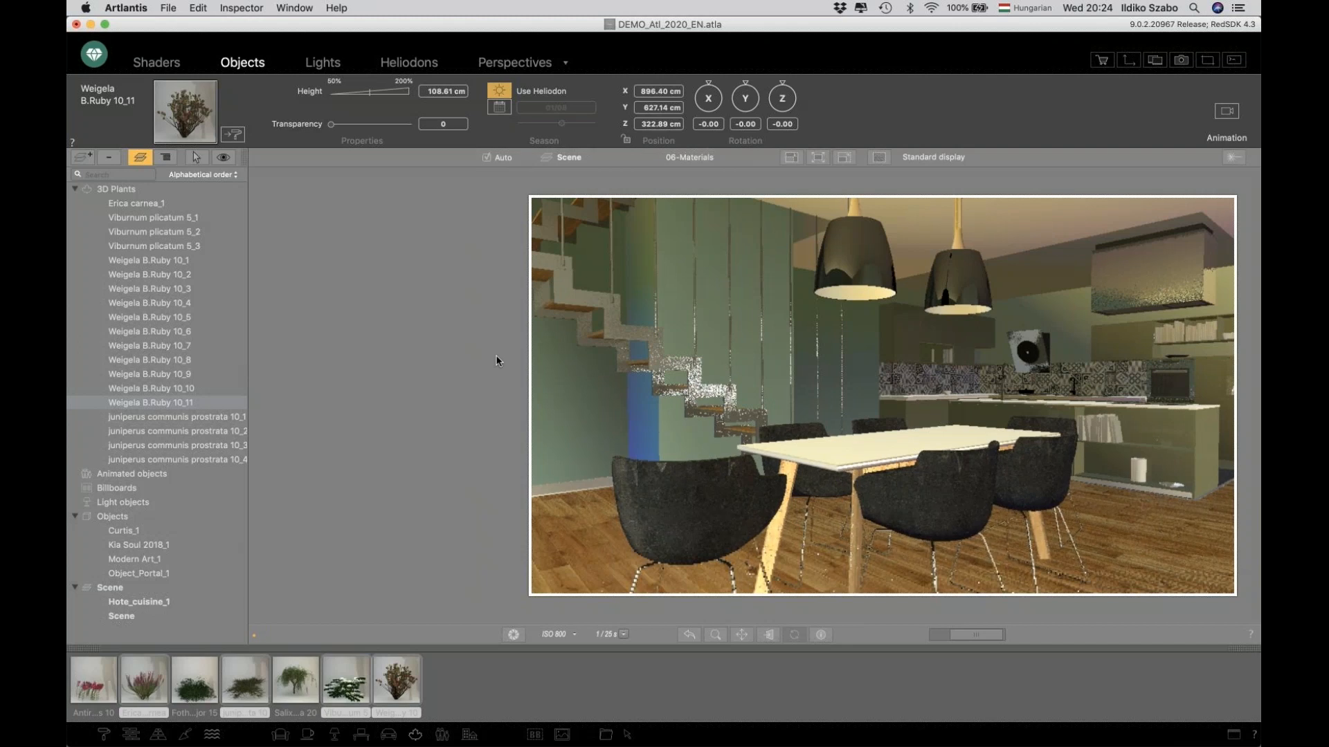
pyautogui.click(105, 735)
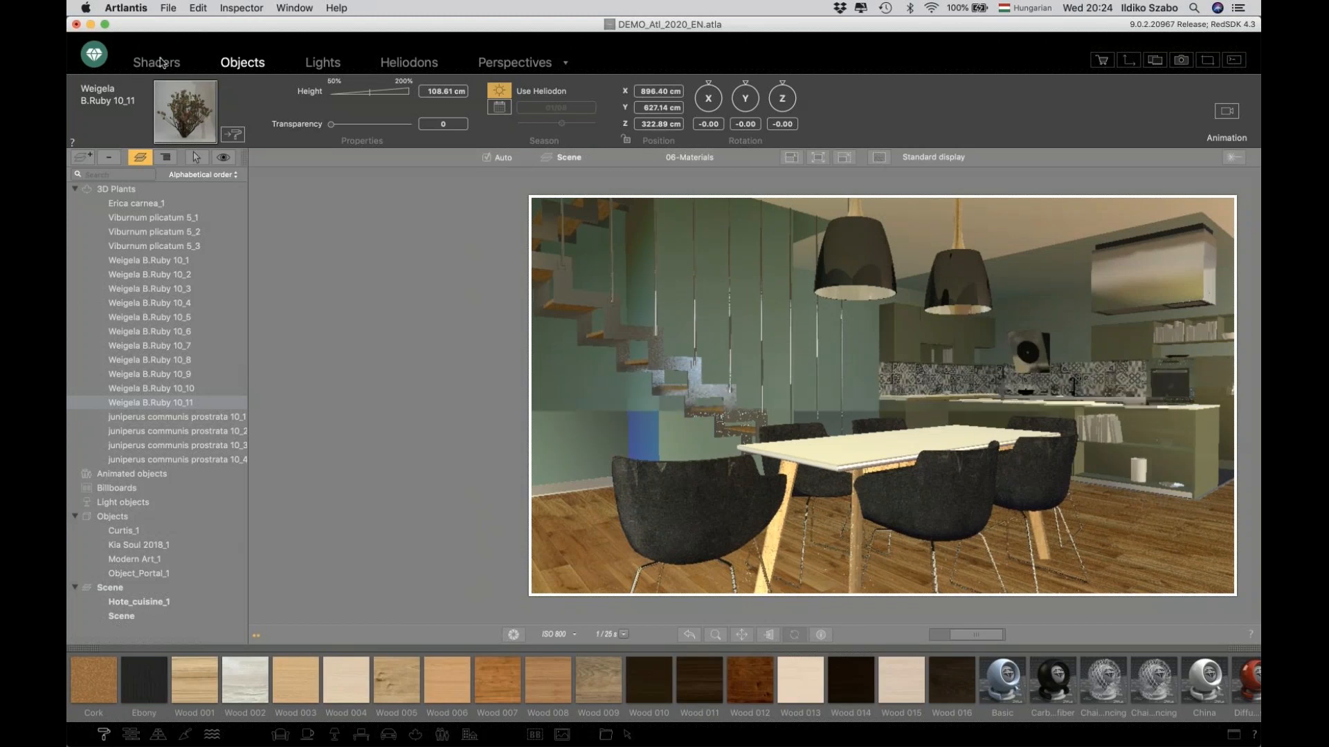
# Switch to shader editing and sort the scene's material list in standard order.
pyautogui.click(140, 154)
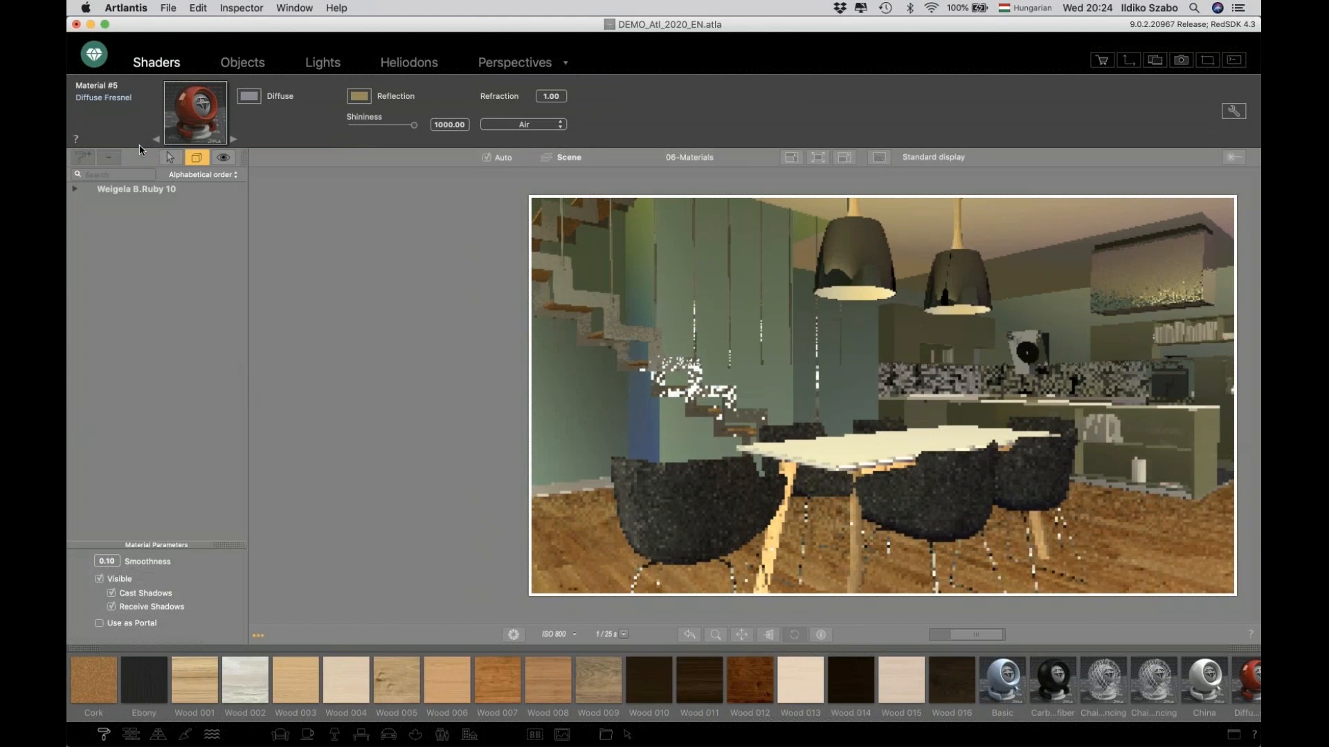
pyautogui.click(197, 158)
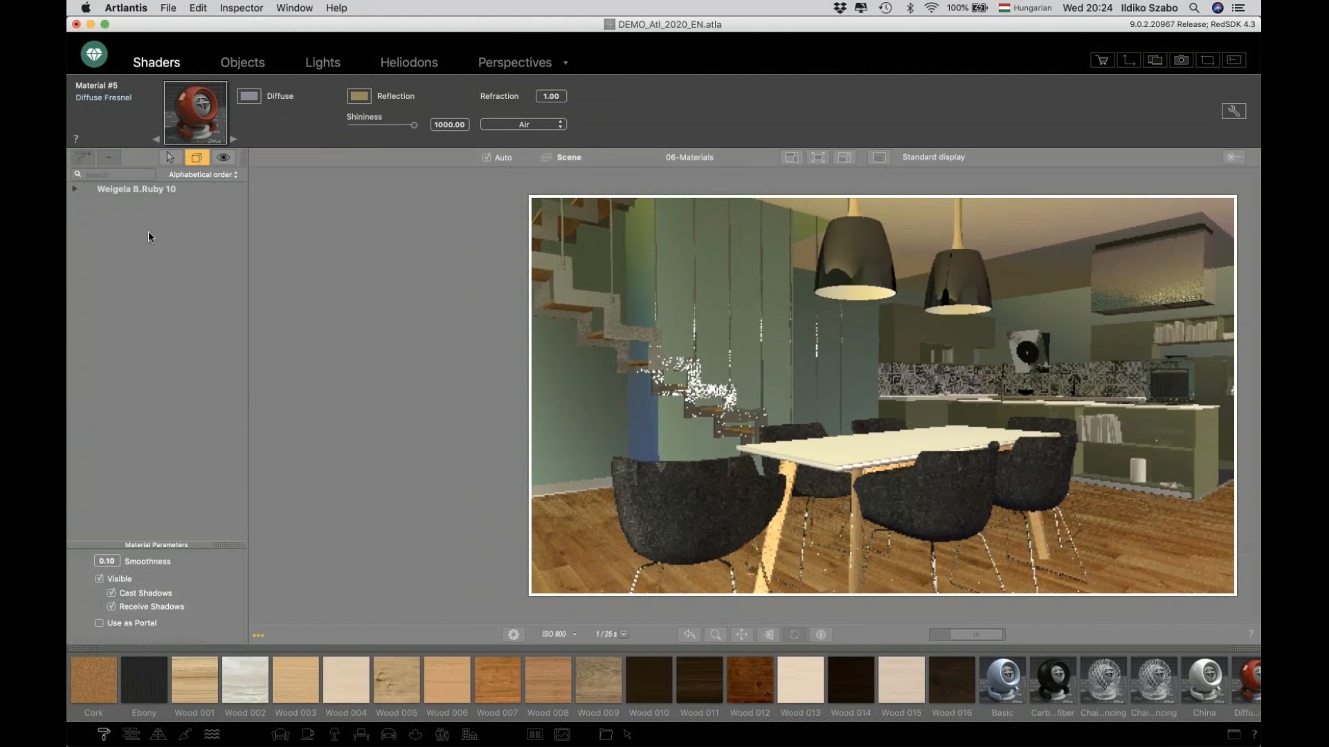
pyautogui.scroll(-10, 148, 231)
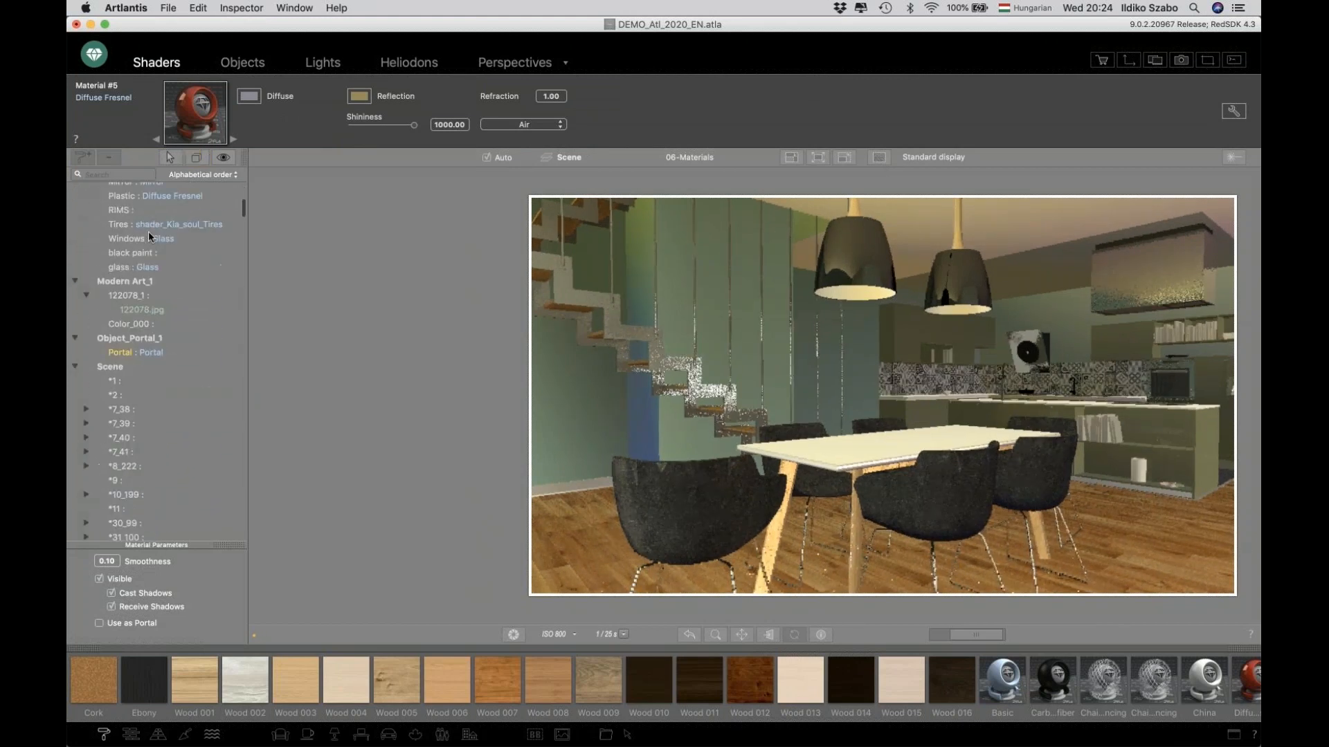
pyautogui.scroll(-1, 148, 231)
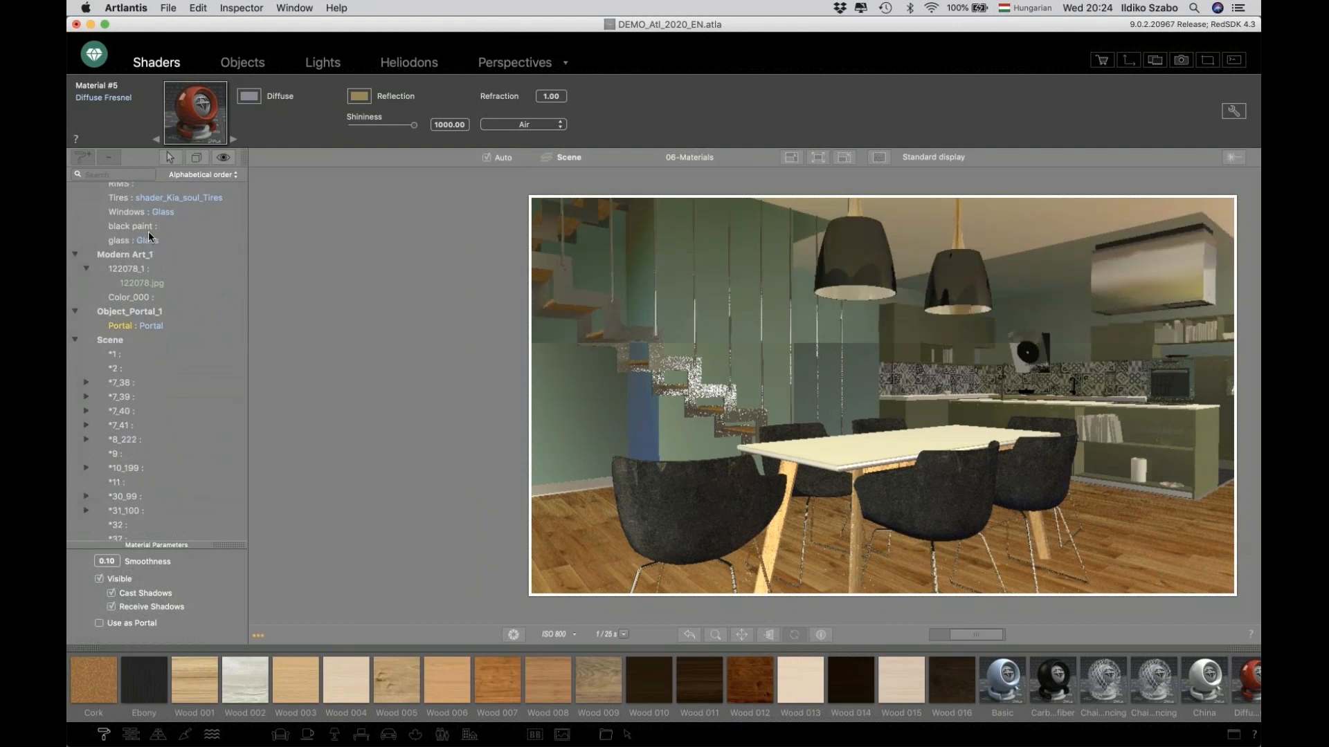
pyautogui.scroll(-8, 147, 233)
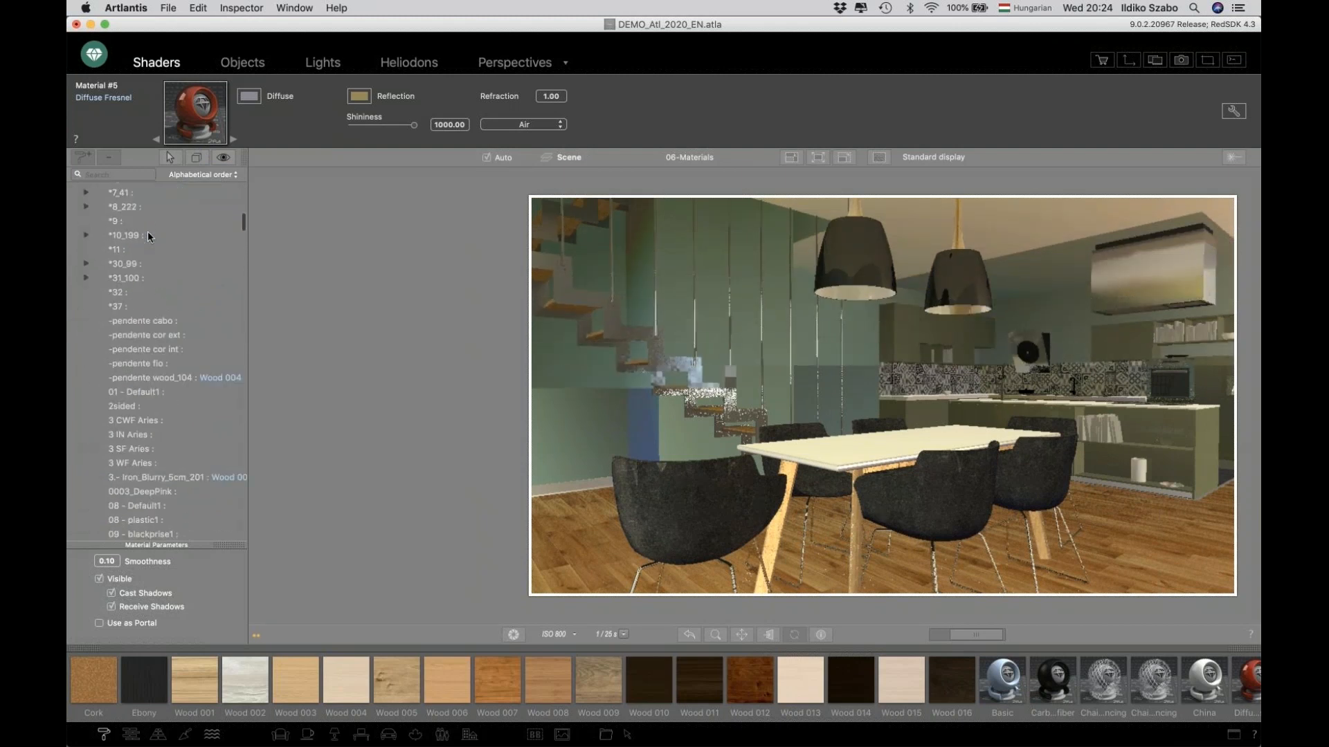
pyautogui.click(194, 174)
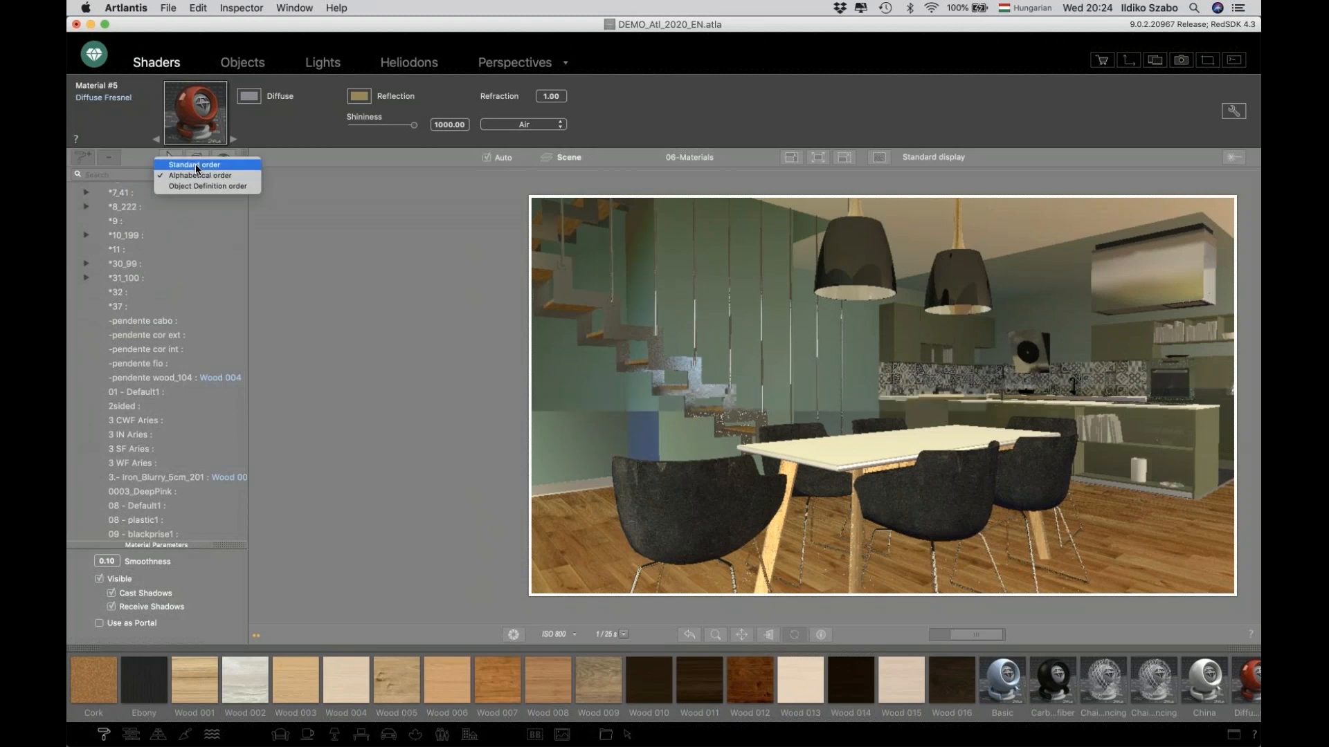
pyautogui.click(195, 165)
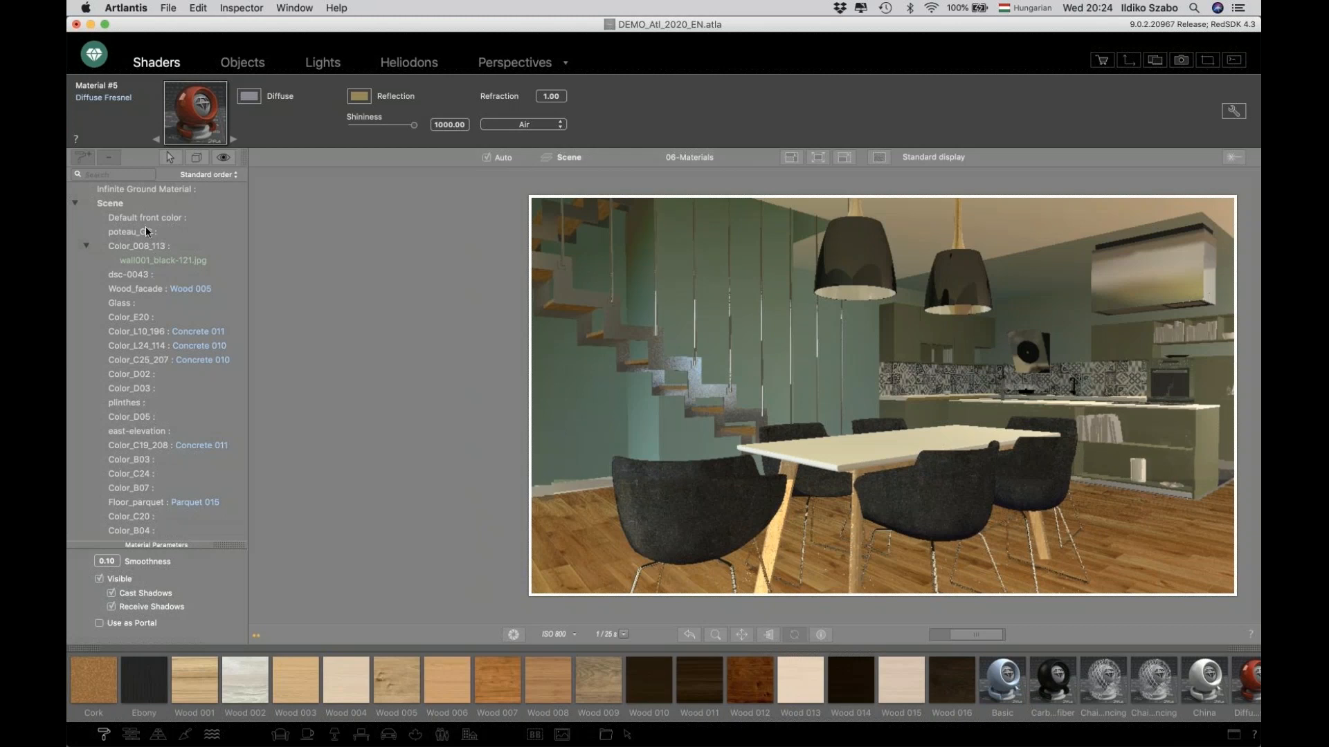
# Filter the material list to show only the materials visible in the current perspective.
pyautogui.click(170, 157)
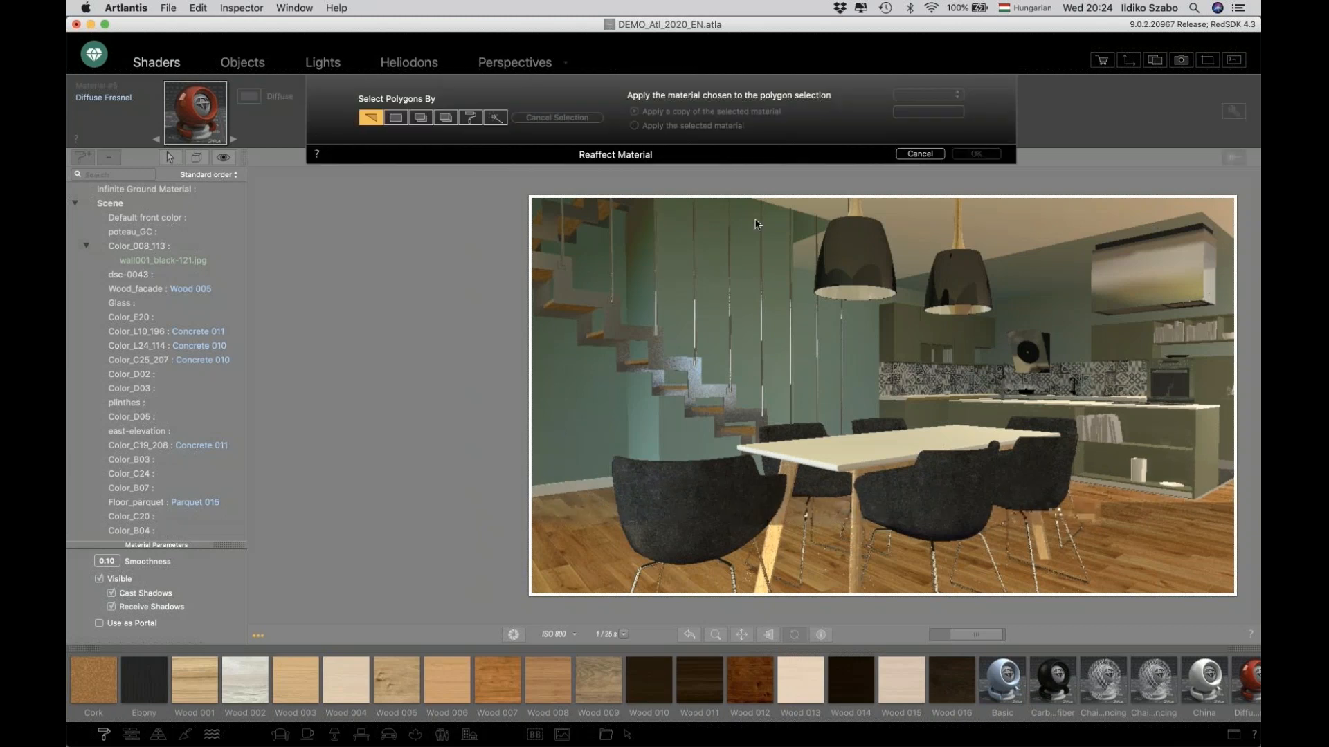
pyautogui.click(920, 154)
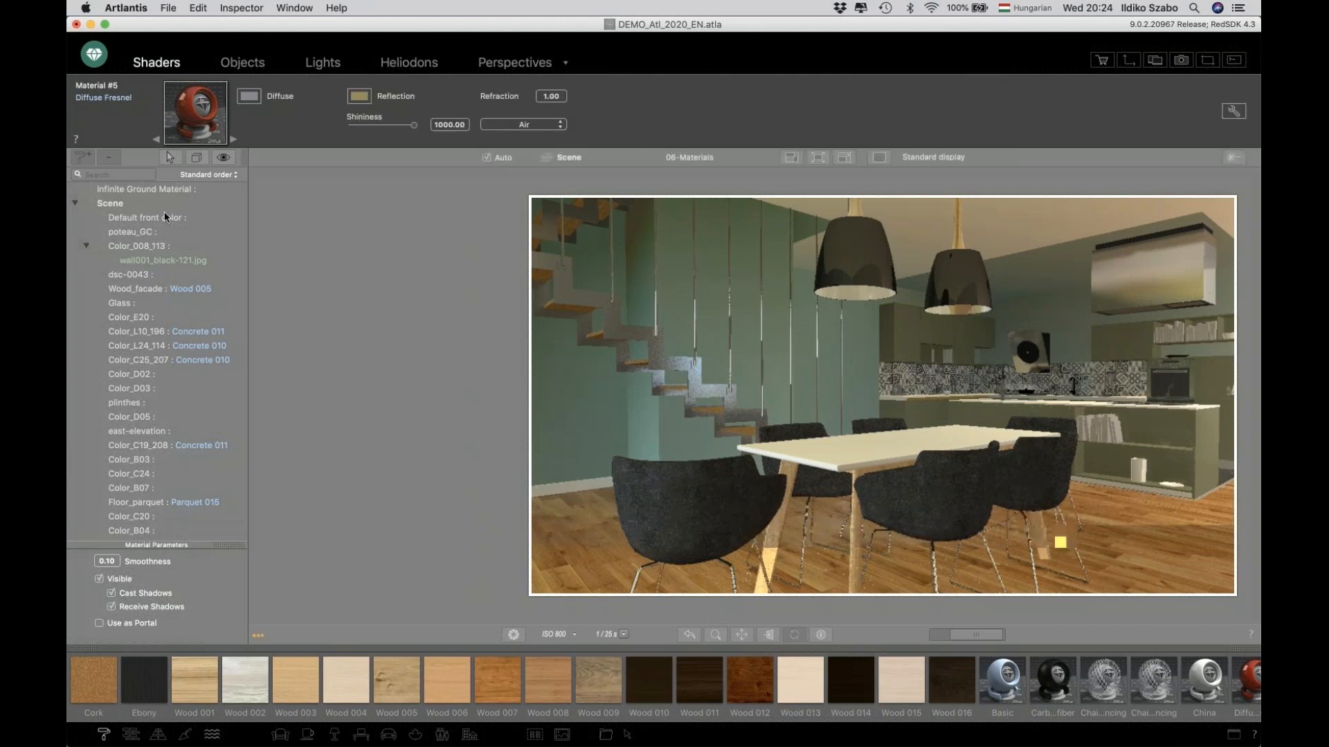
pyautogui.click(223, 158)
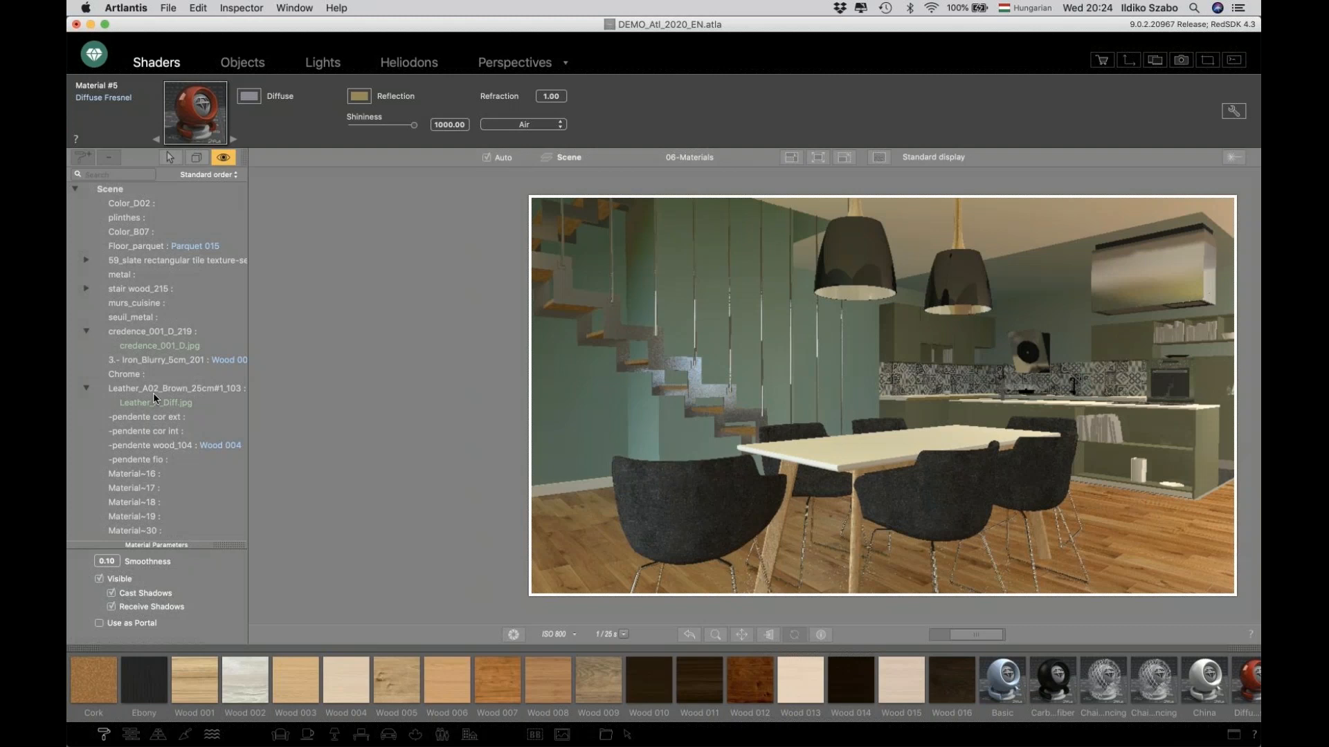
# Select the floor parquet material and replace it with Marble 001 from the Marble catalog.
pyautogui.click(577, 535)
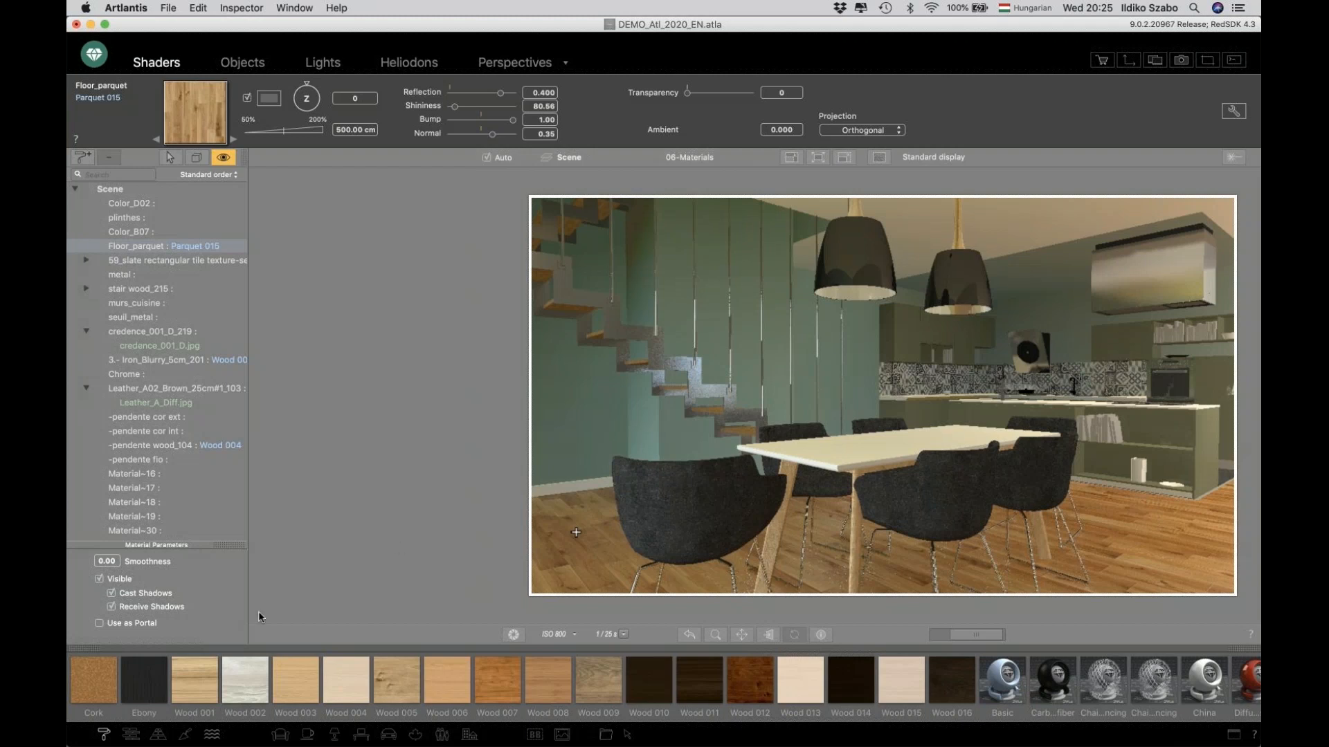
pyautogui.click(159, 736)
pyautogui.click(158, 735)
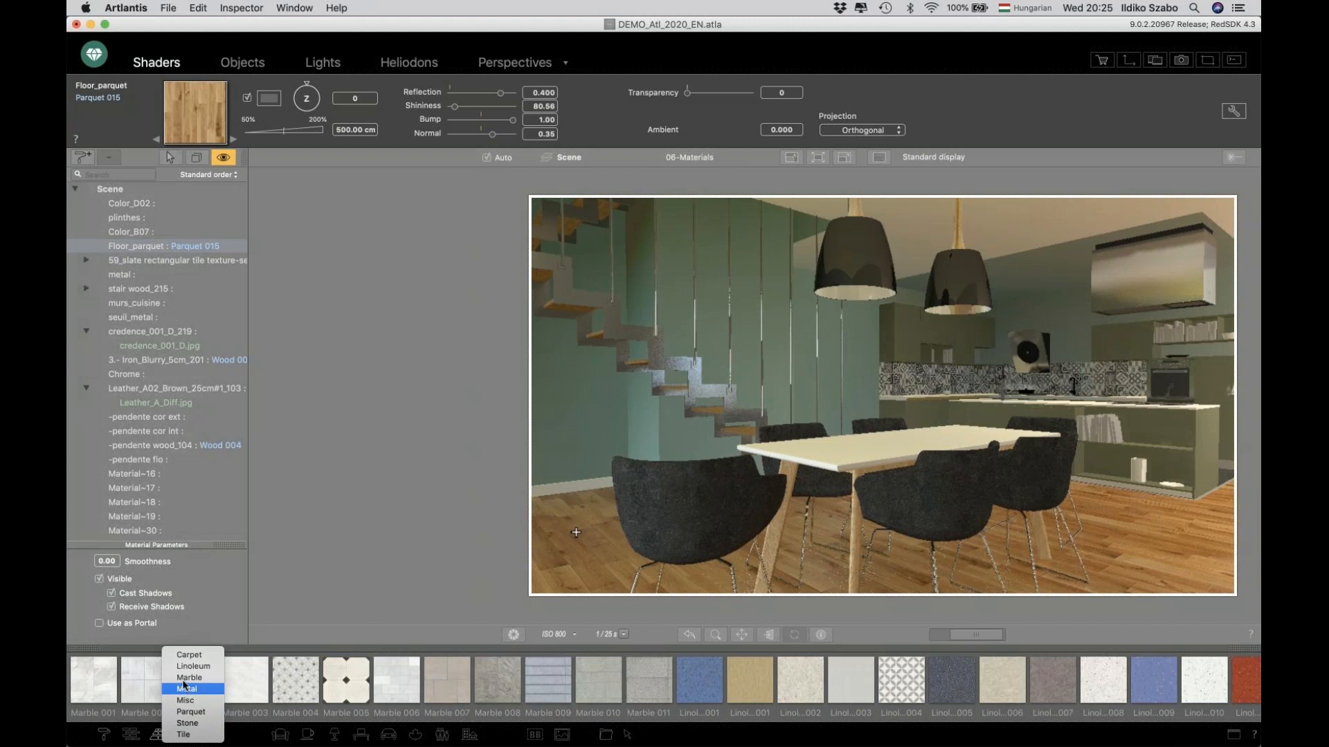
pyautogui.click(185, 685)
pyautogui.moveTo(104, 685); pyautogui.dragTo(574, 564)
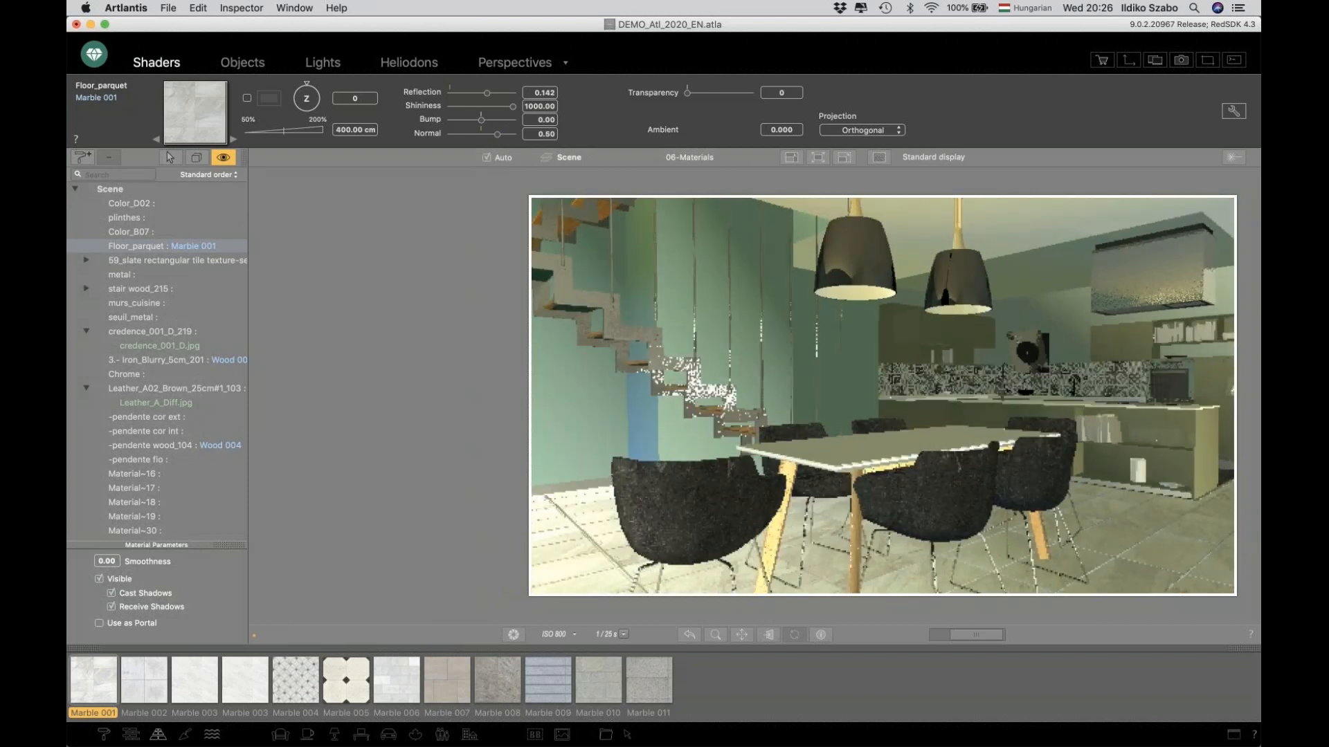
# Set the floor marble's bump to -0.35.
pyautogui.click(471, 120)
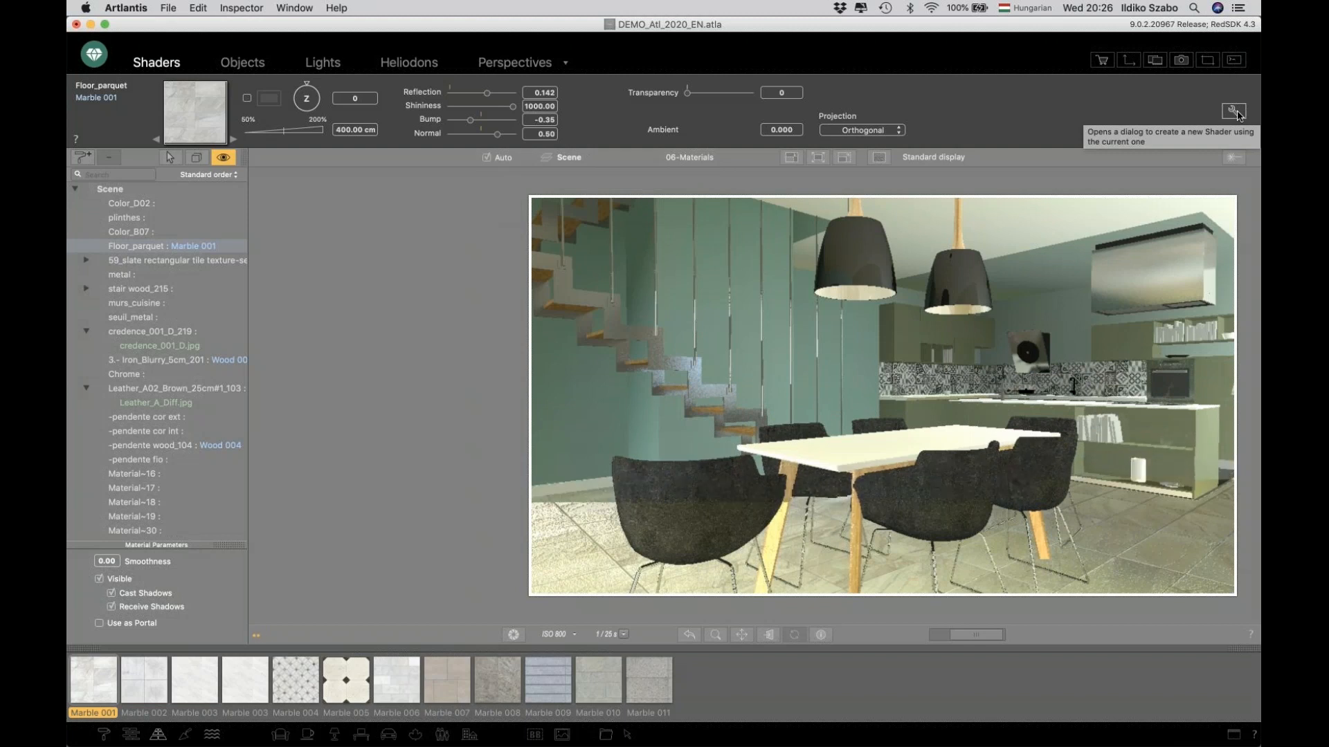
pyautogui.click(1229, 111)
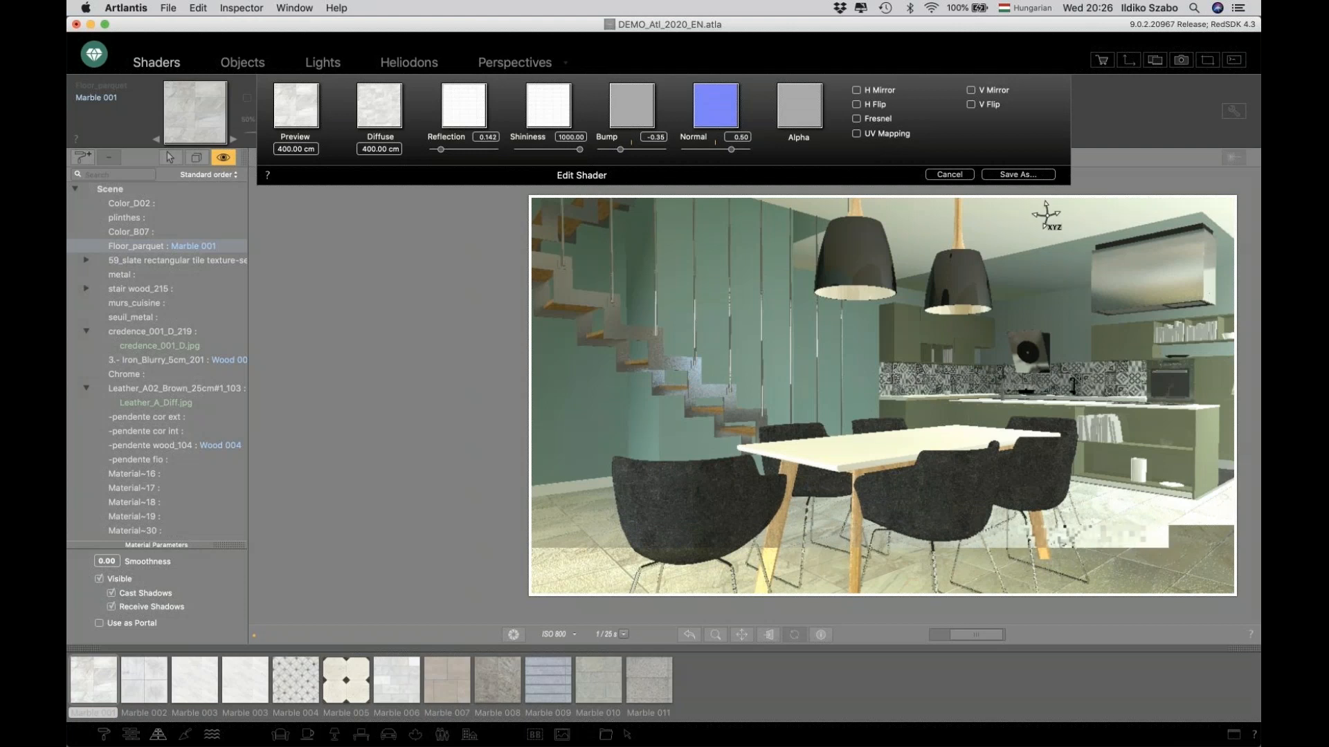
pyautogui.click(953, 175)
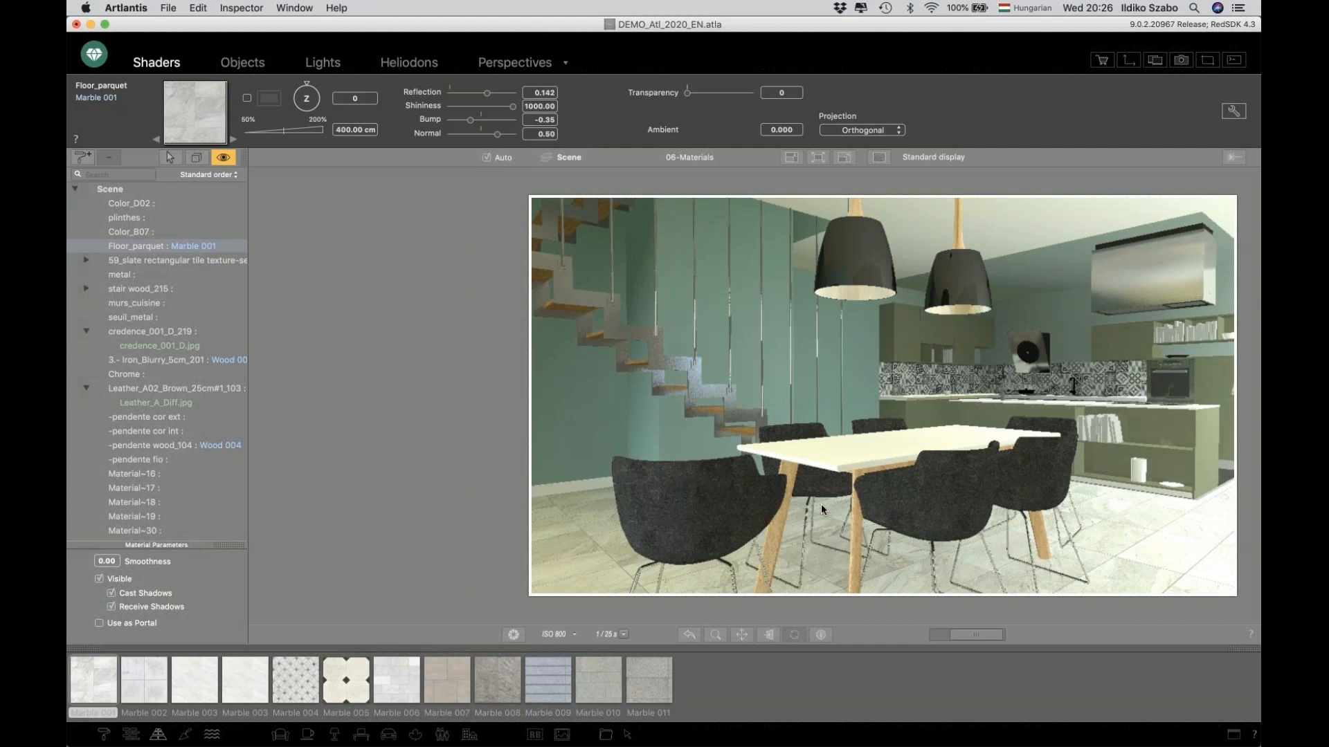
# Open the online Store, browse its materials category and search it for "pop".
pyautogui.click(1102, 61)
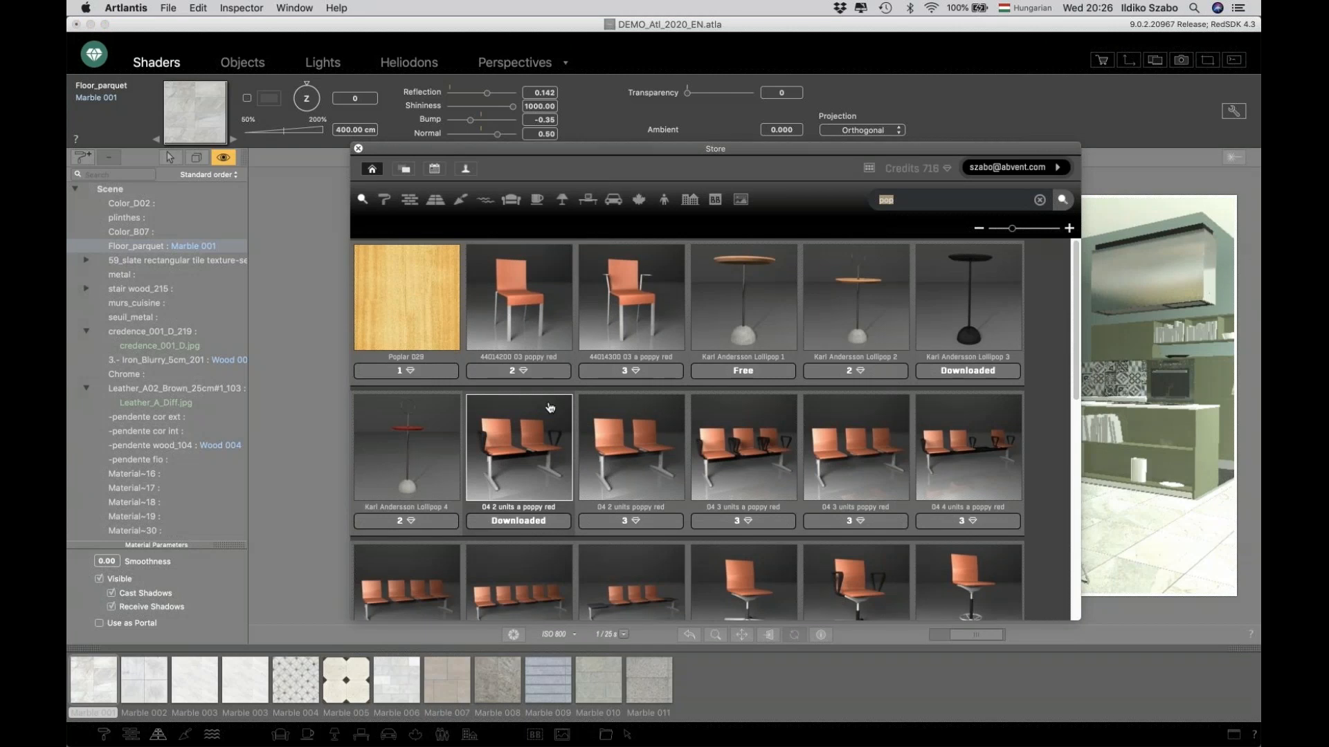
pyautogui.scroll(-2, 445, 295)
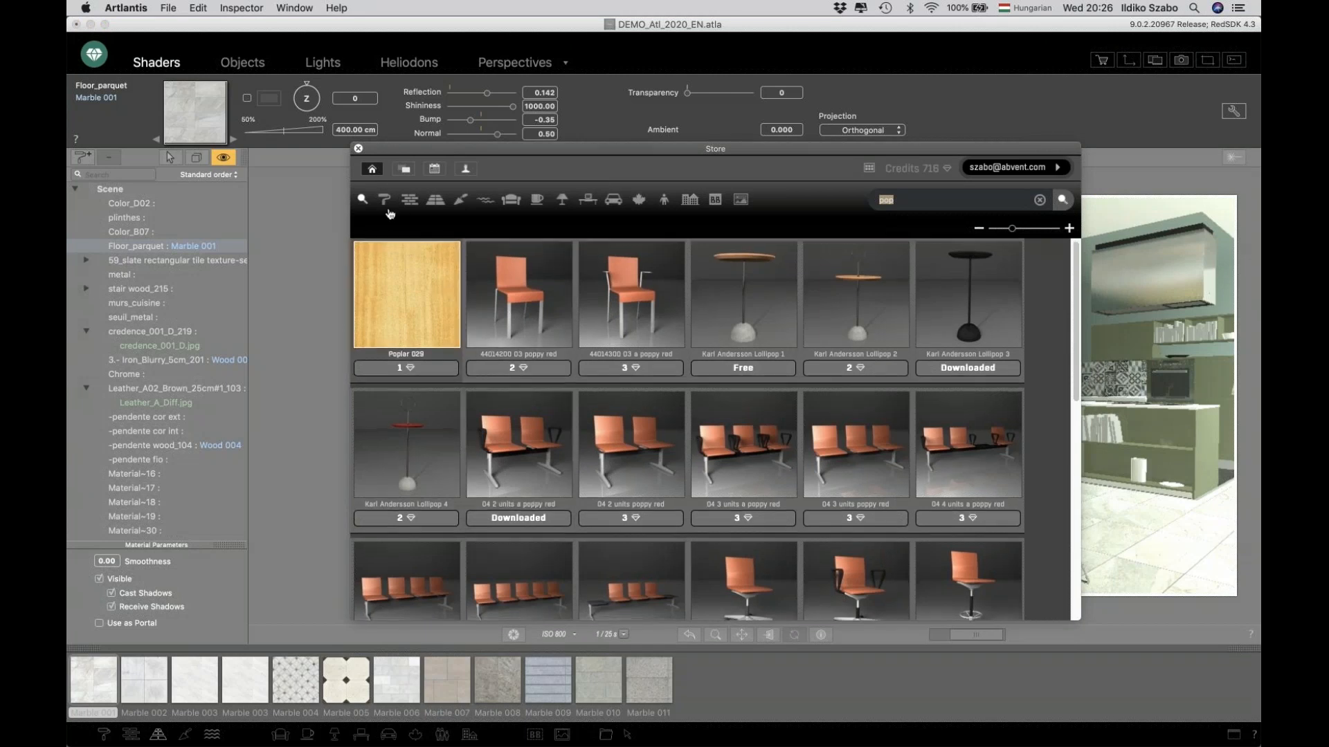
pyautogui.click(386, 202)
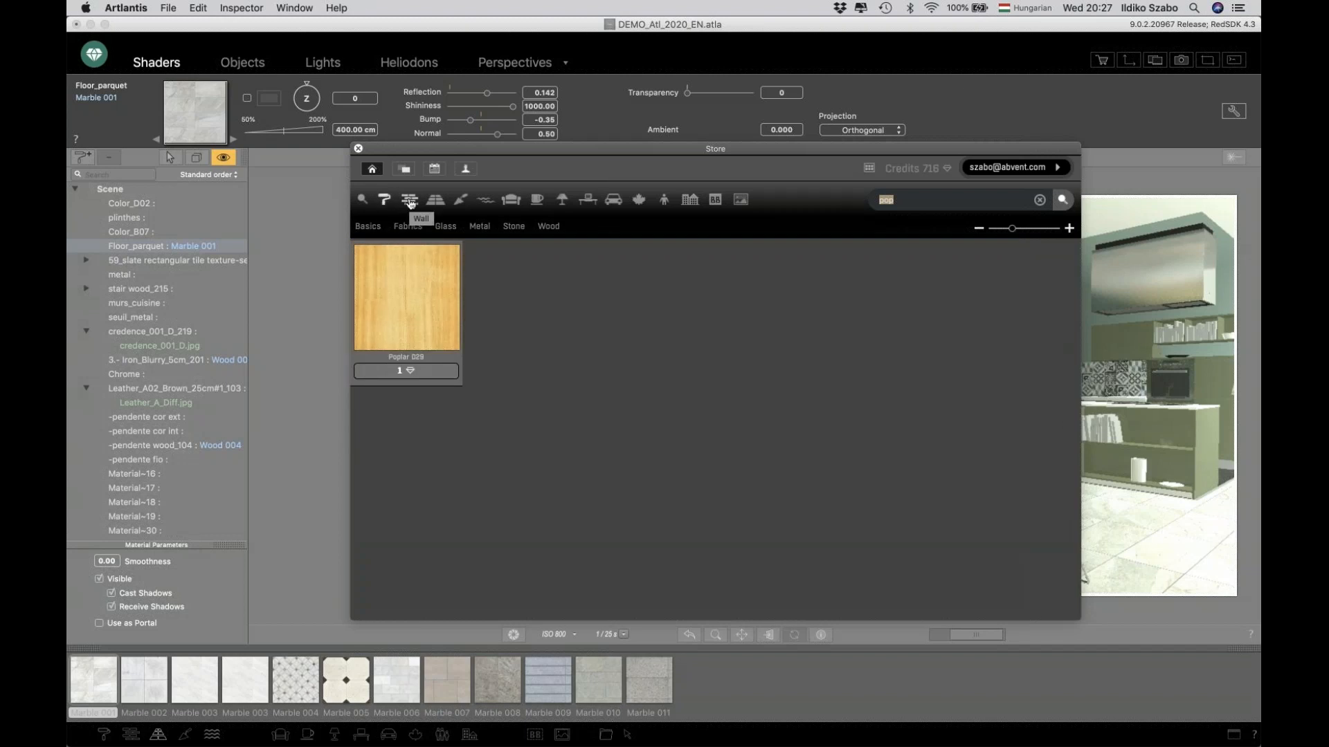
pyautogui.click(1236, 178)
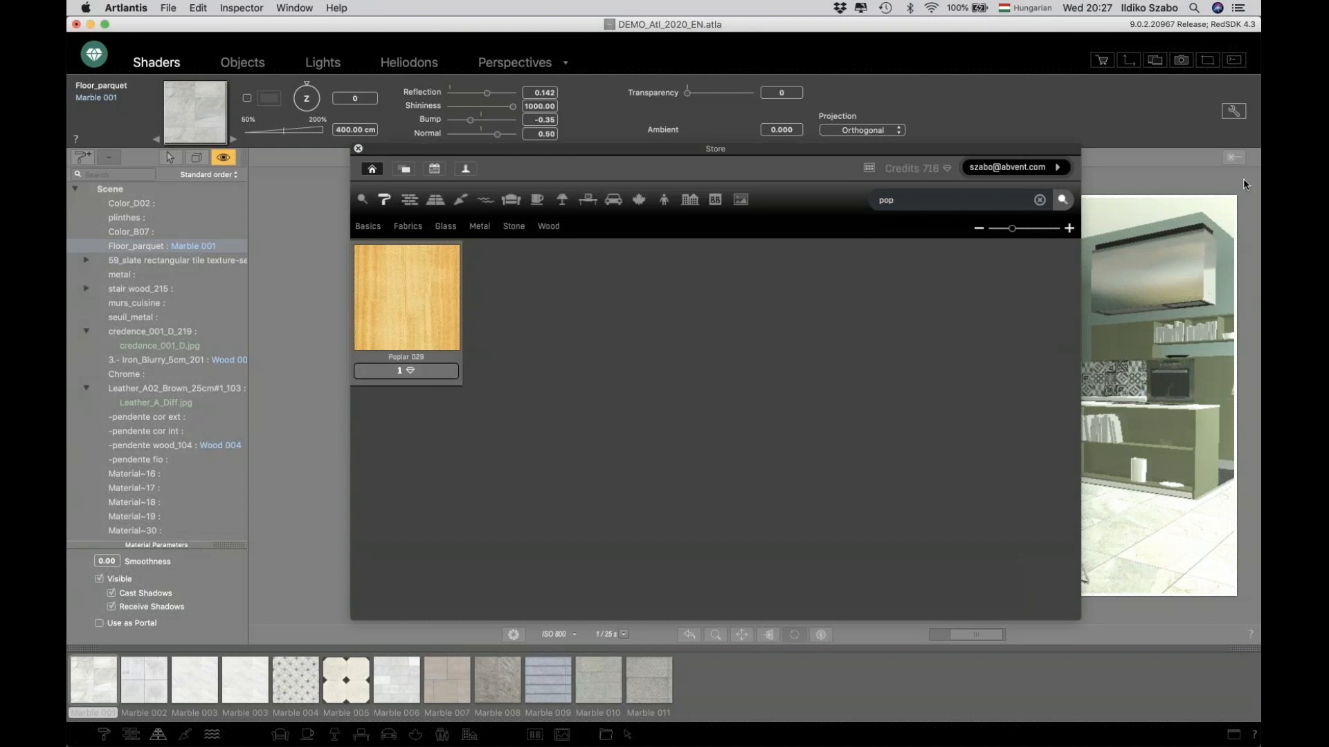
pyautogui.click(886, 335)
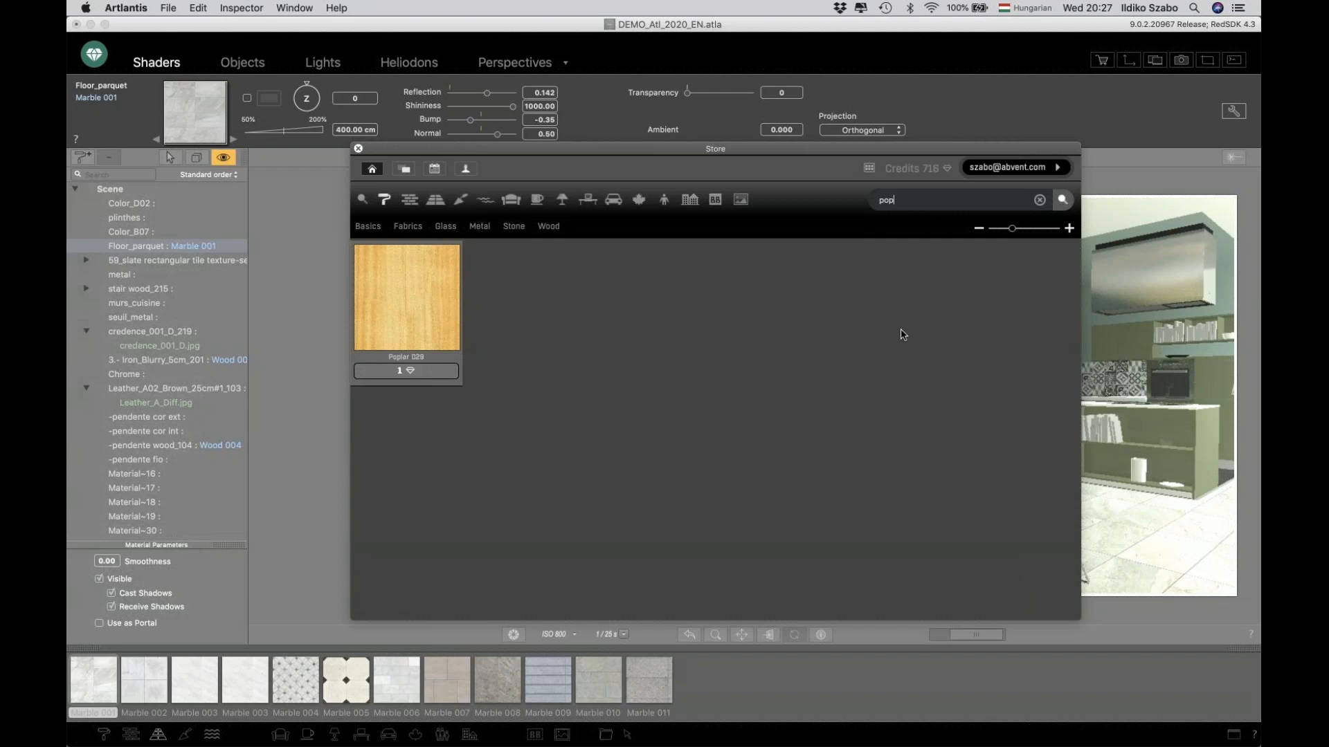
pyautogui.press('XF86AudioRaiseVolume')
pyautogui.press('XF86AudioRaiseVolume')
pyautogui.press('XF86AudioRaiseVolume')
pyautogui.click(1250, 219)
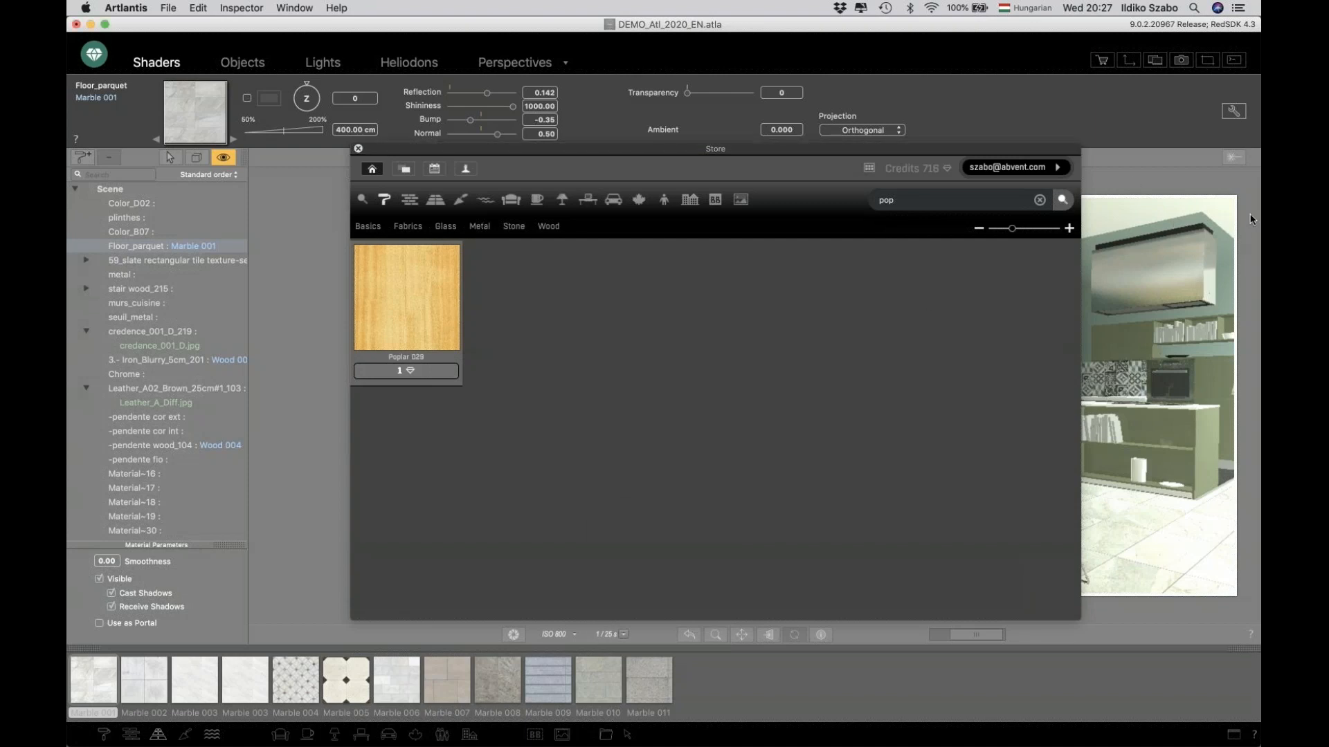
pyautogui.click(1246, 193)
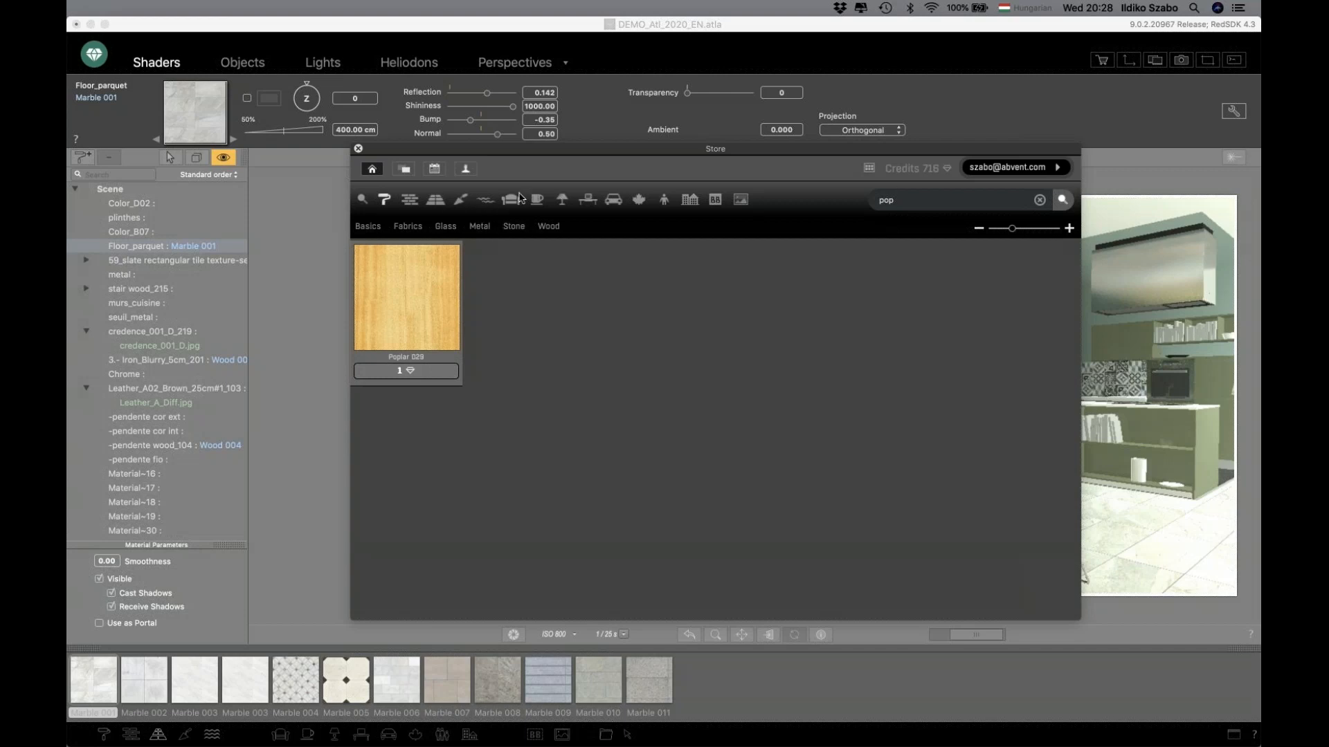
# Browse the Store's recent media, collections and glass material sections.
pyautogui.click(439, 175)
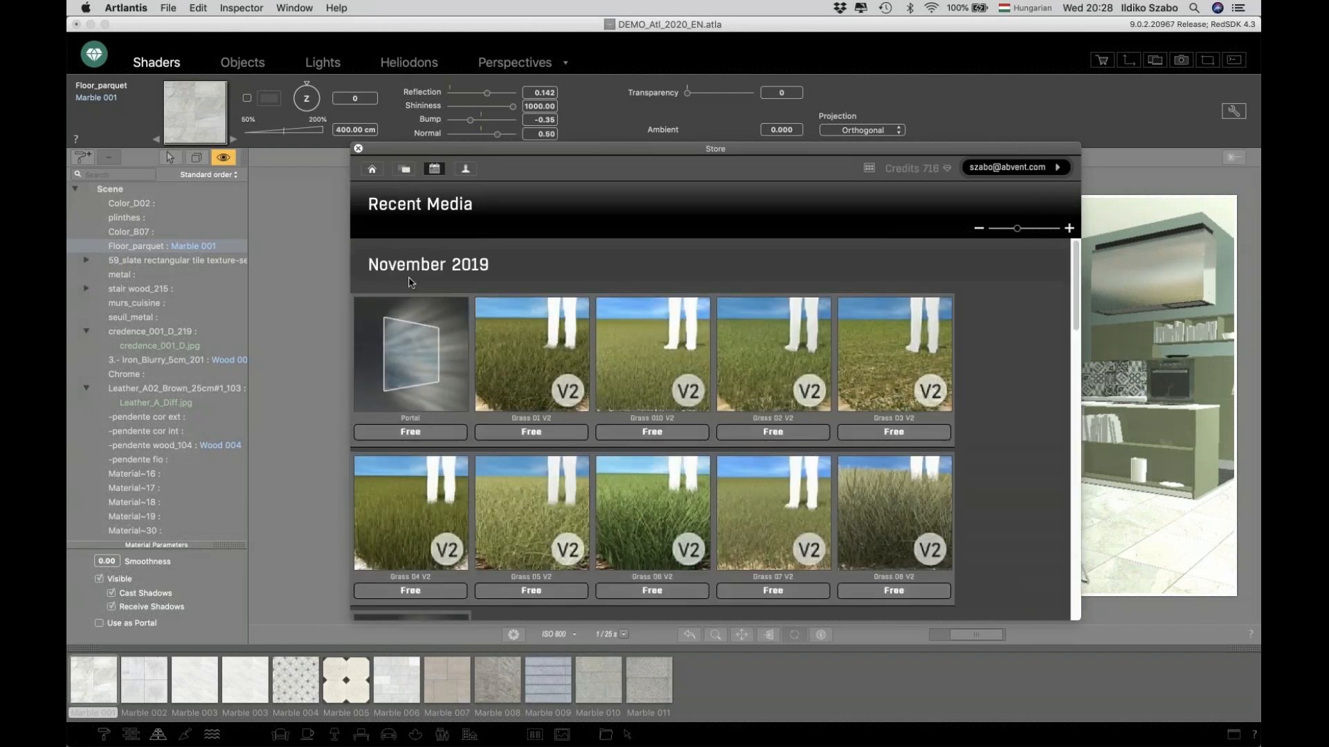
pyautogui.click(404, 170)
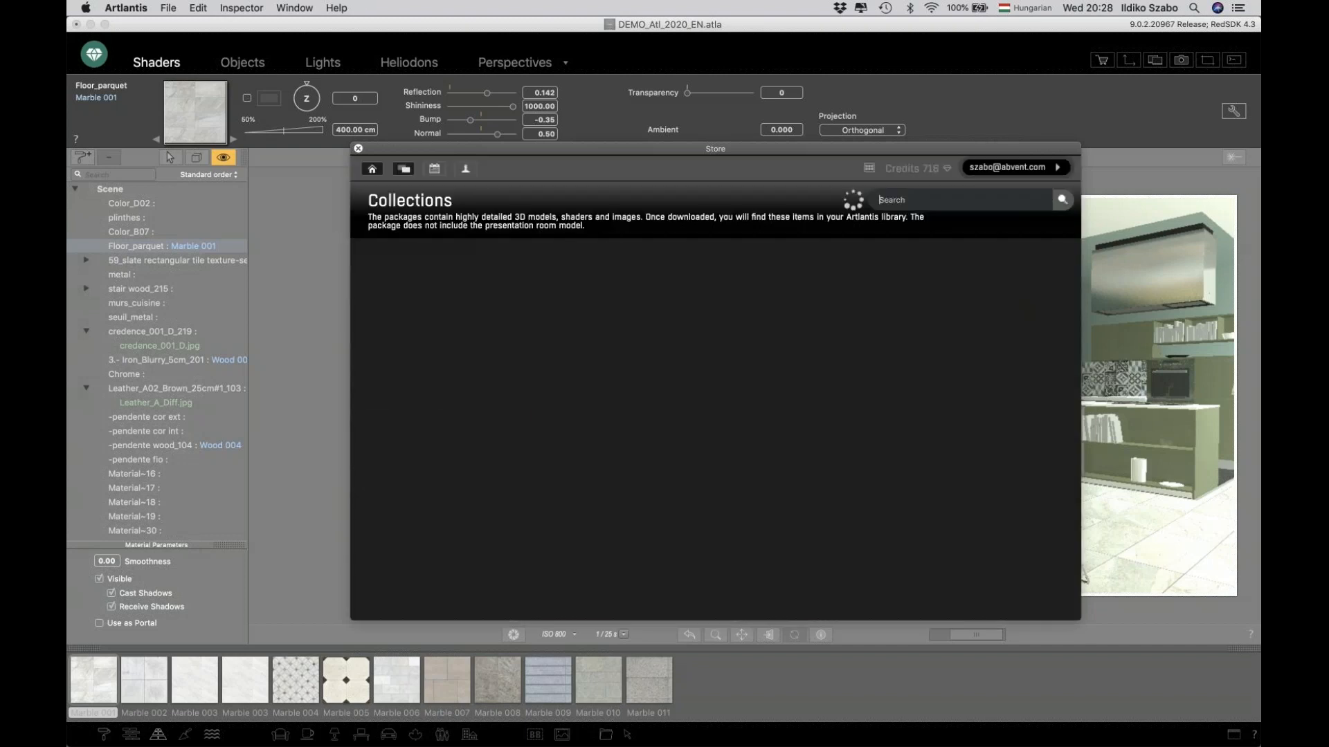
pyautogui.click(373, 169)
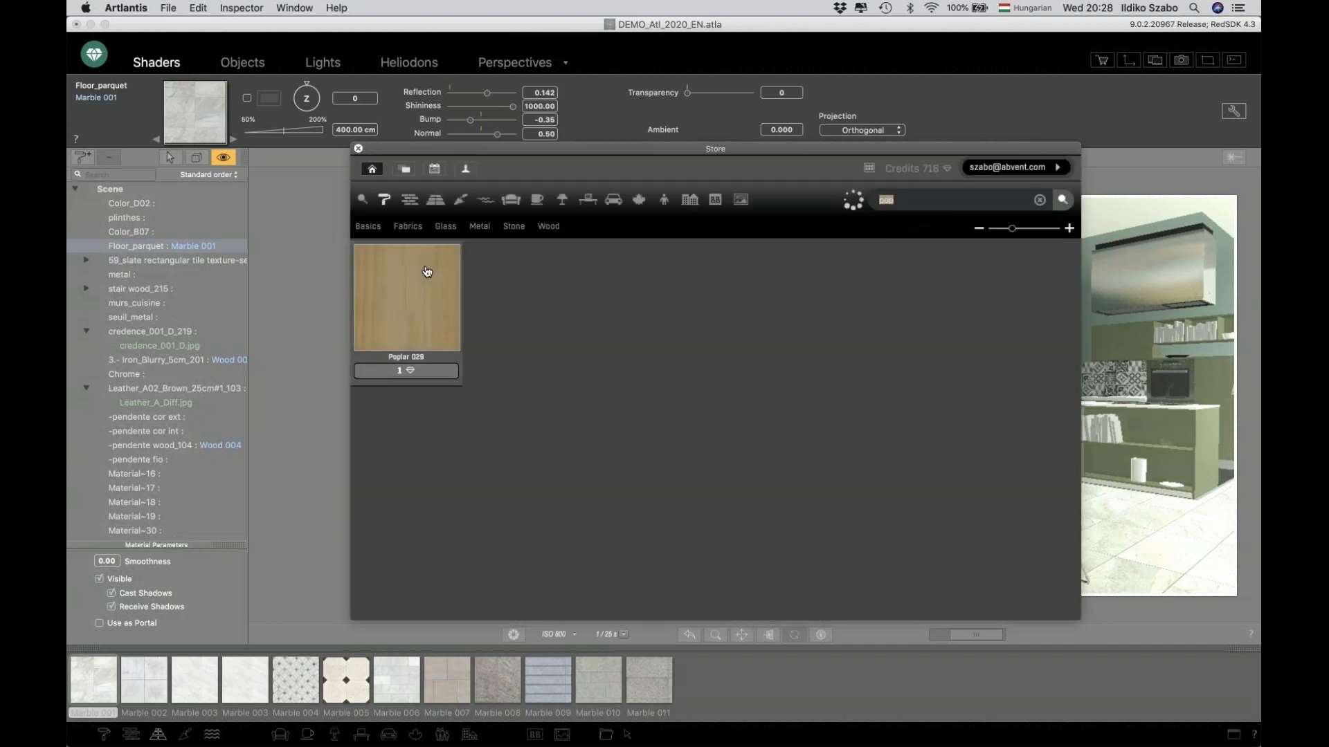
pyautogui.click(441, 226)
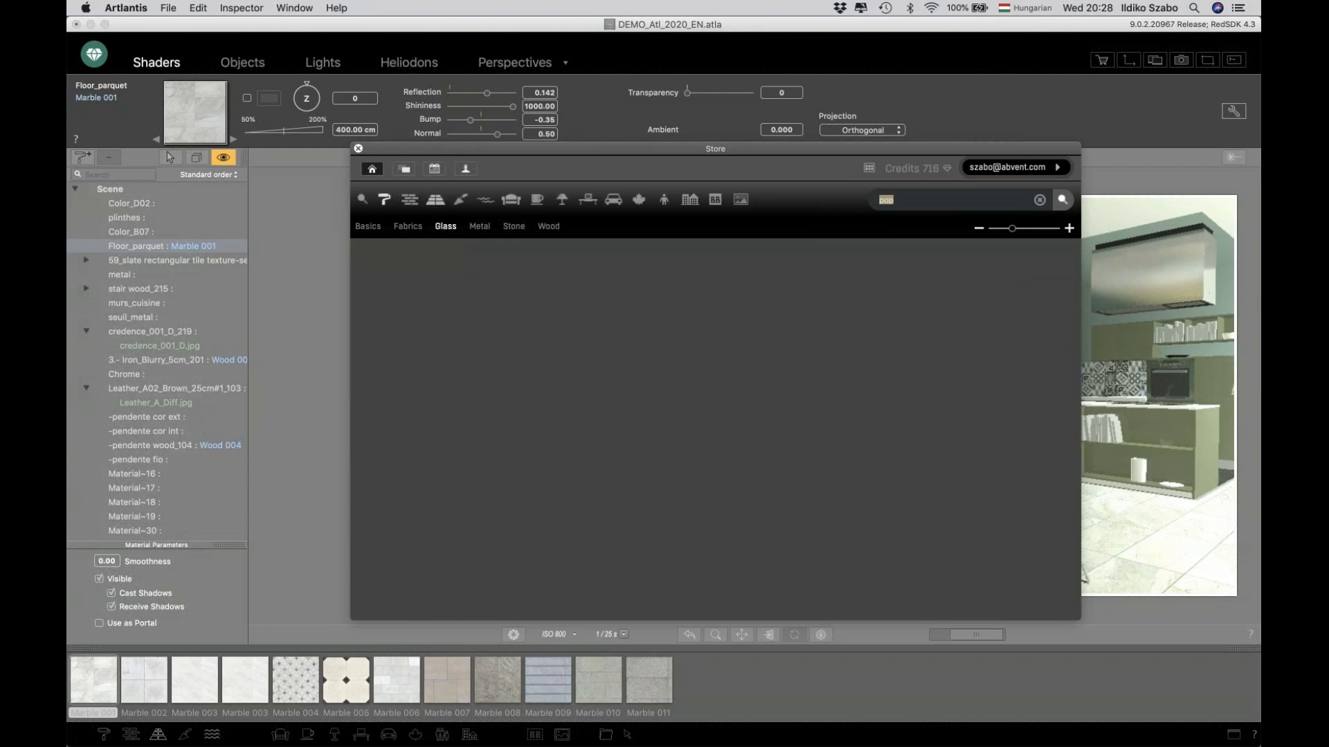
# Browse the Store's furniture category, view the poppy red chair's details, and close the Store.
pyautogui.click(511, 200)
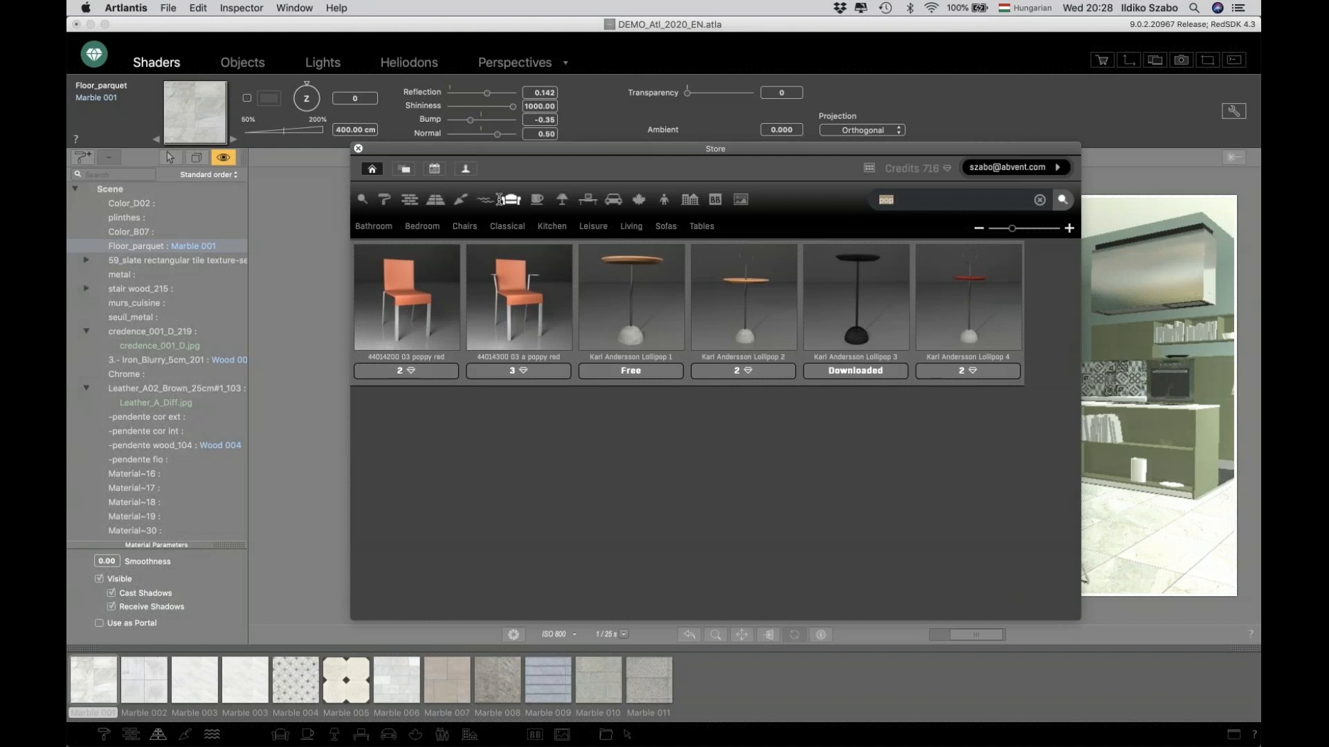
pyautogui.click(485, 291)
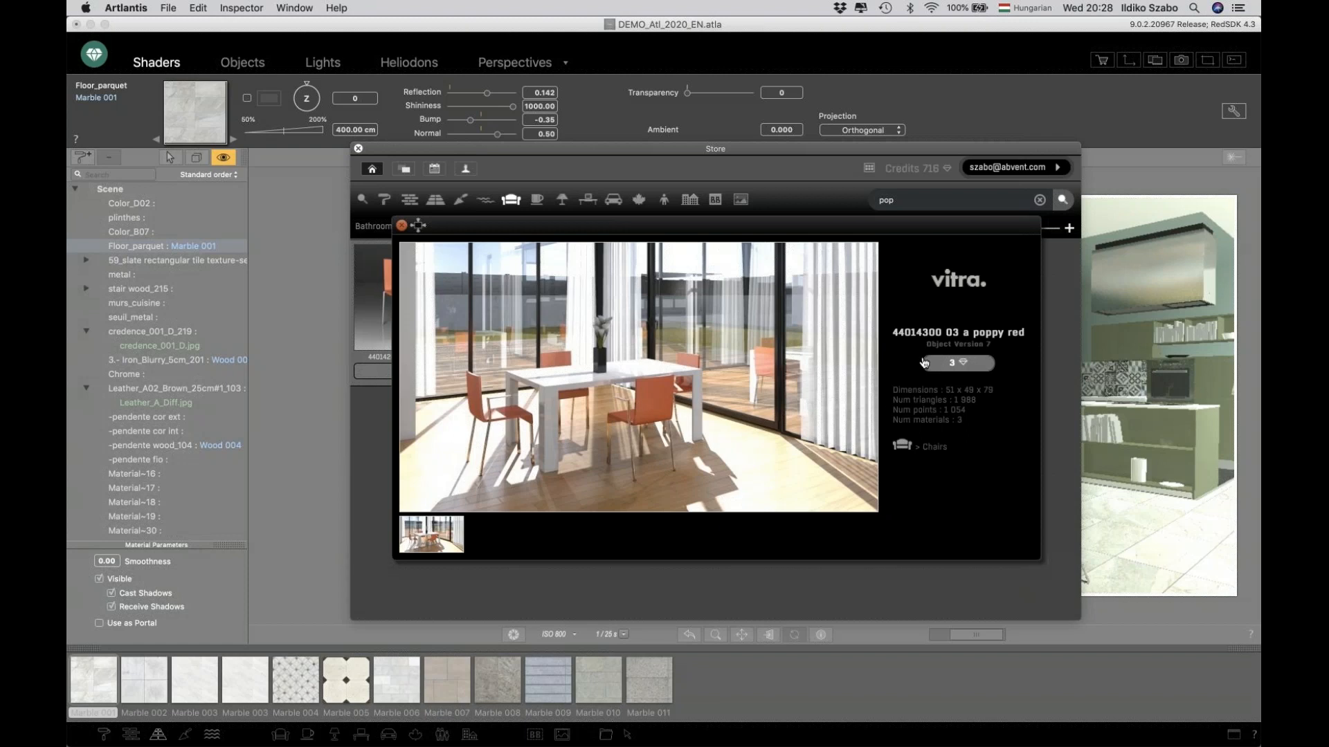
pyautogui.click(402, 226)
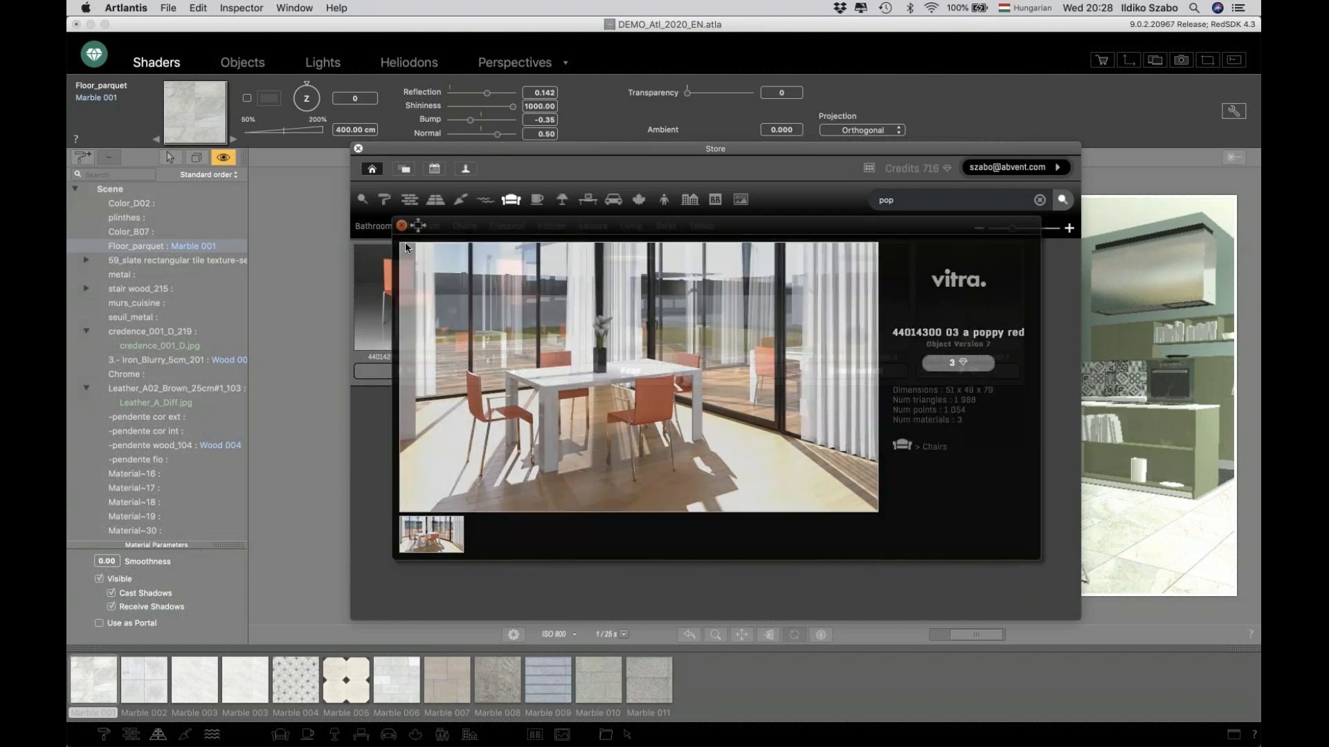
pyautogui.click(358, 148)
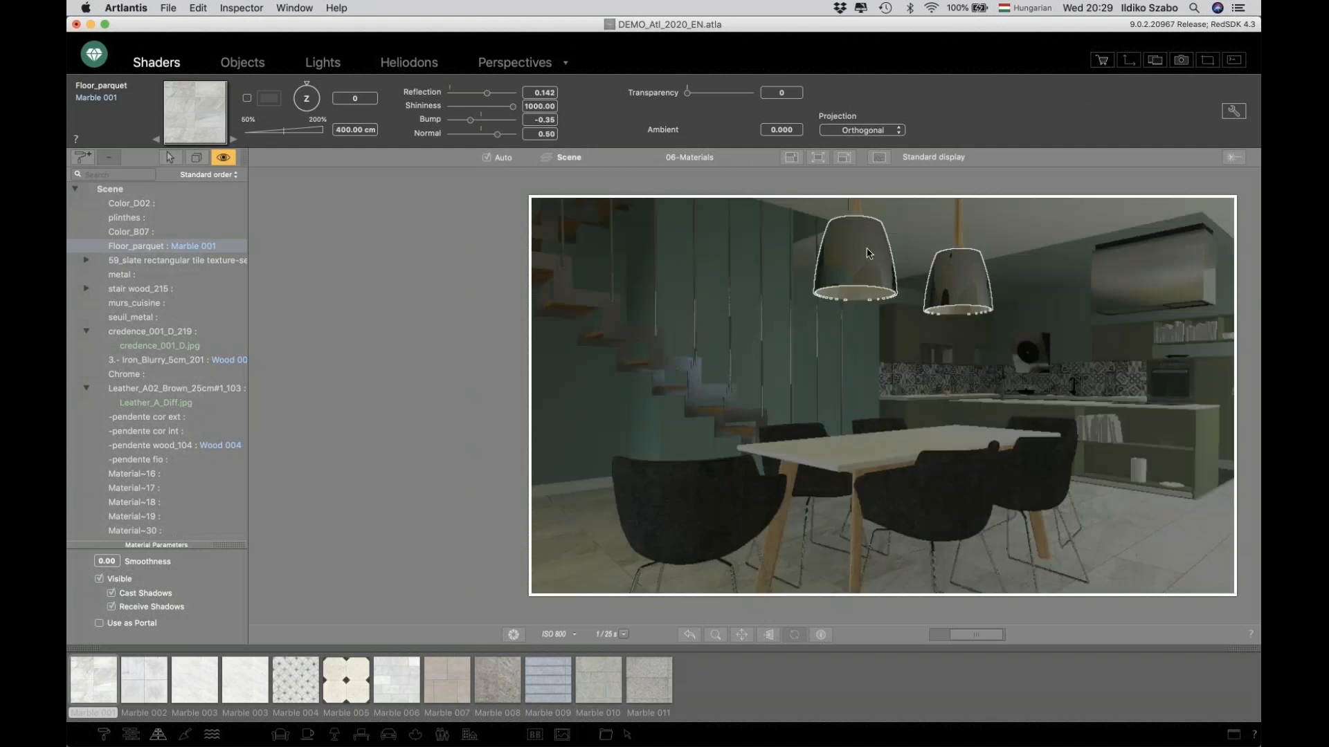
# Select the pendant lamp's exterior material and set its diffuse color to a dark red swatch.
pyautogui.click(869, 253)
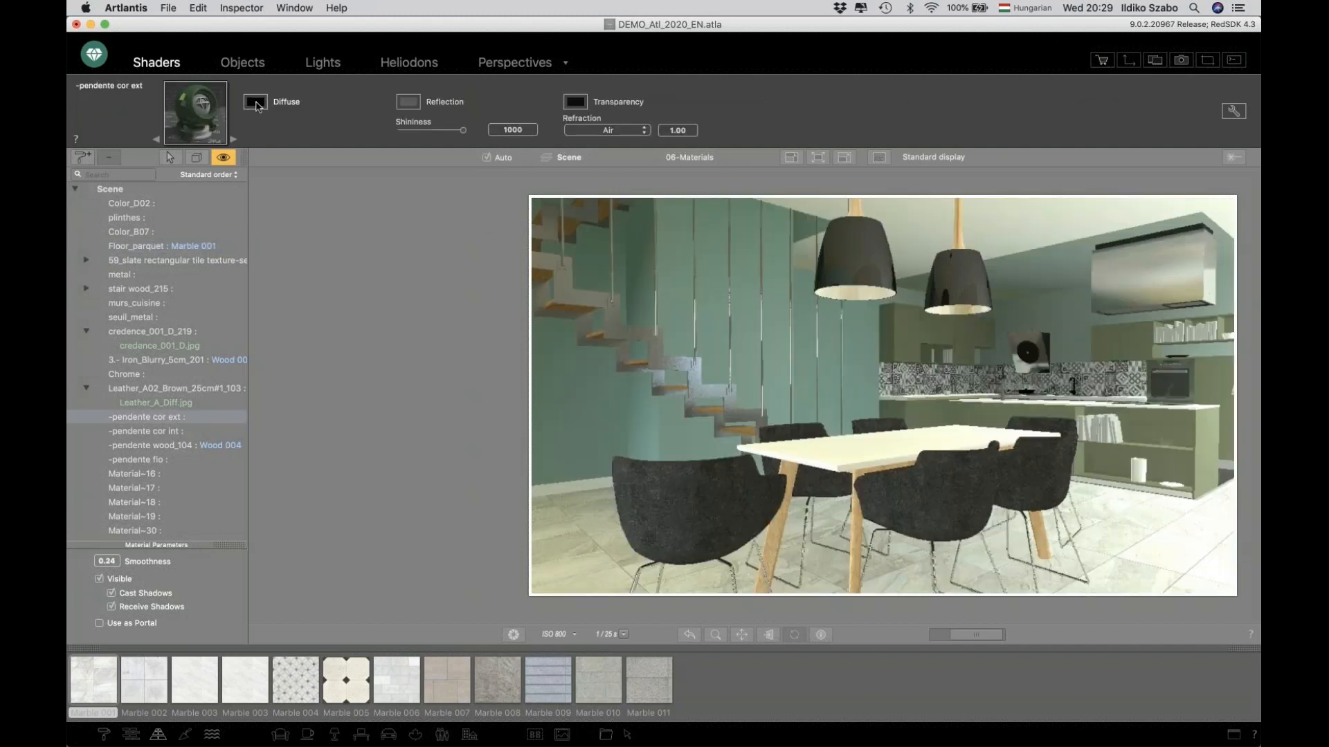
pyautogui.click(256, 103)
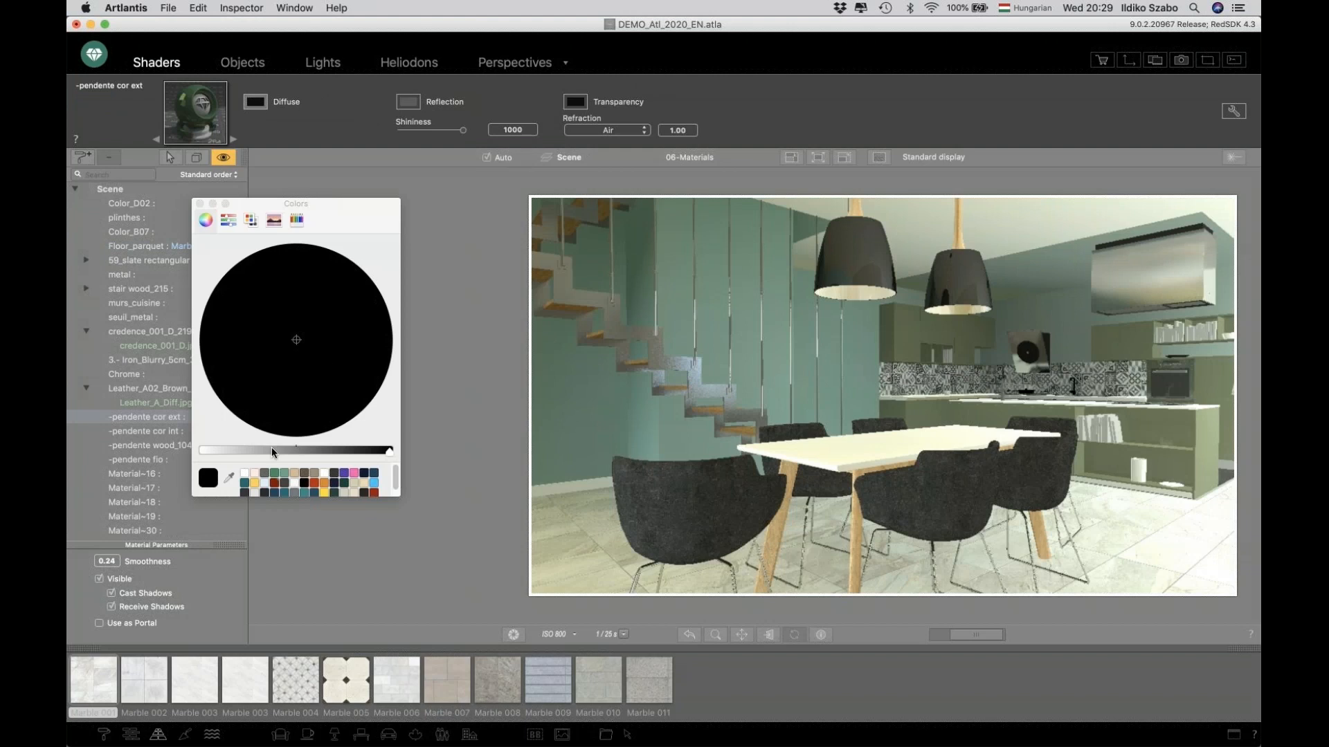
pyautogui.click(275, 482)
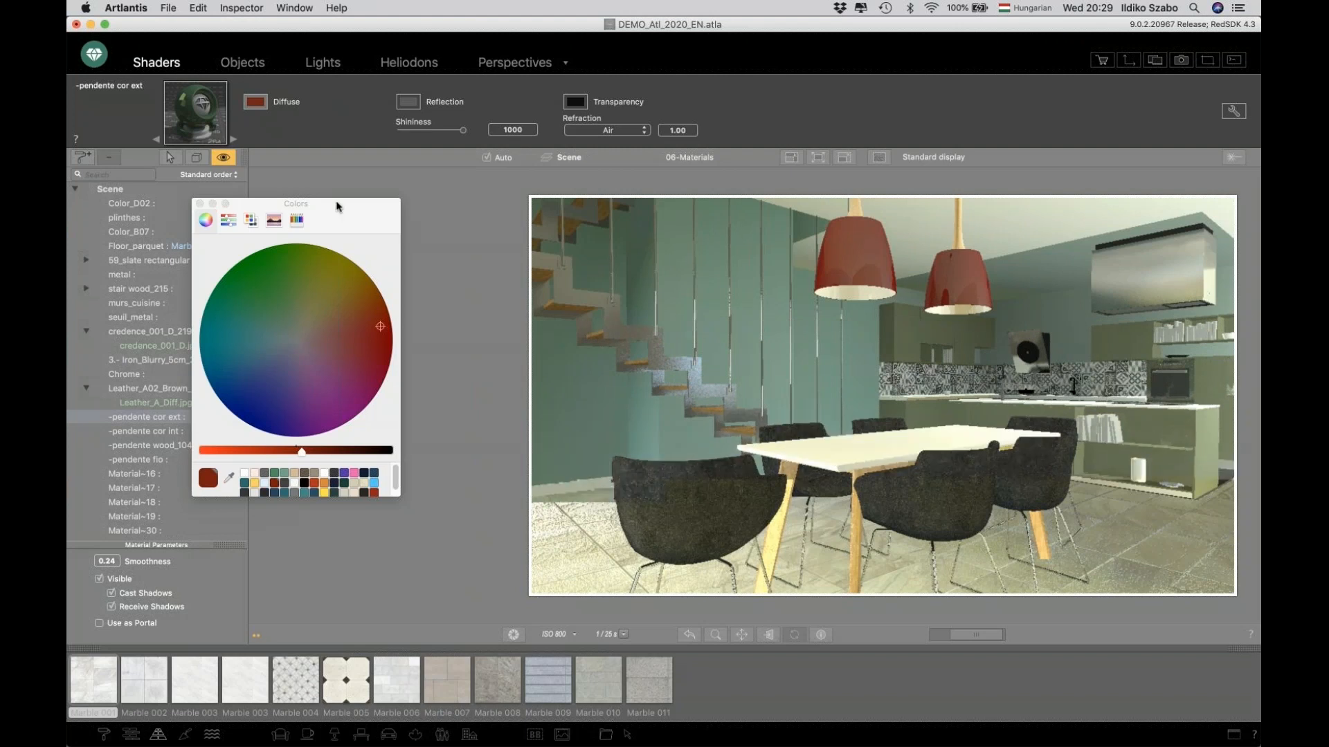
# Switch the color picker to the RAL Design palette list, browse its colors, and close the picker.
pyautogui.click(275, 220)
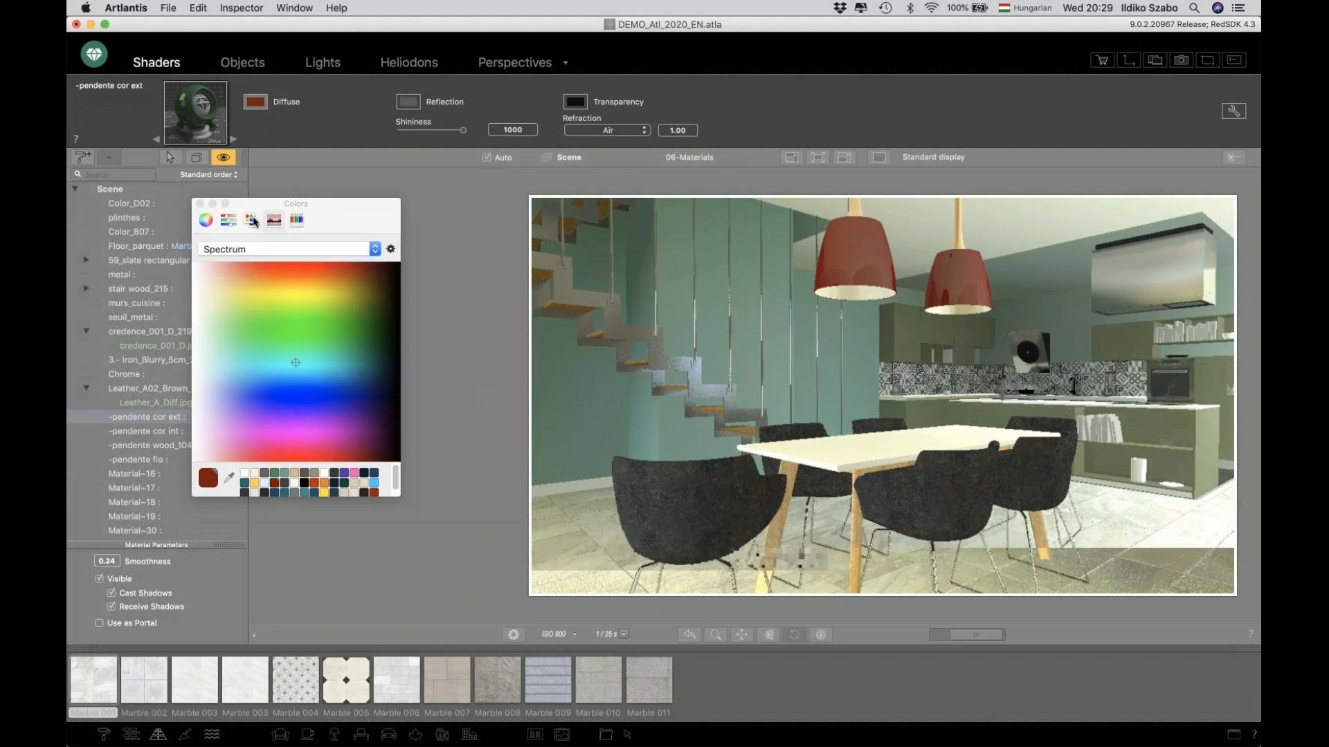
pyautogui.click(251, 220)
pyautogui.click(268, 249)
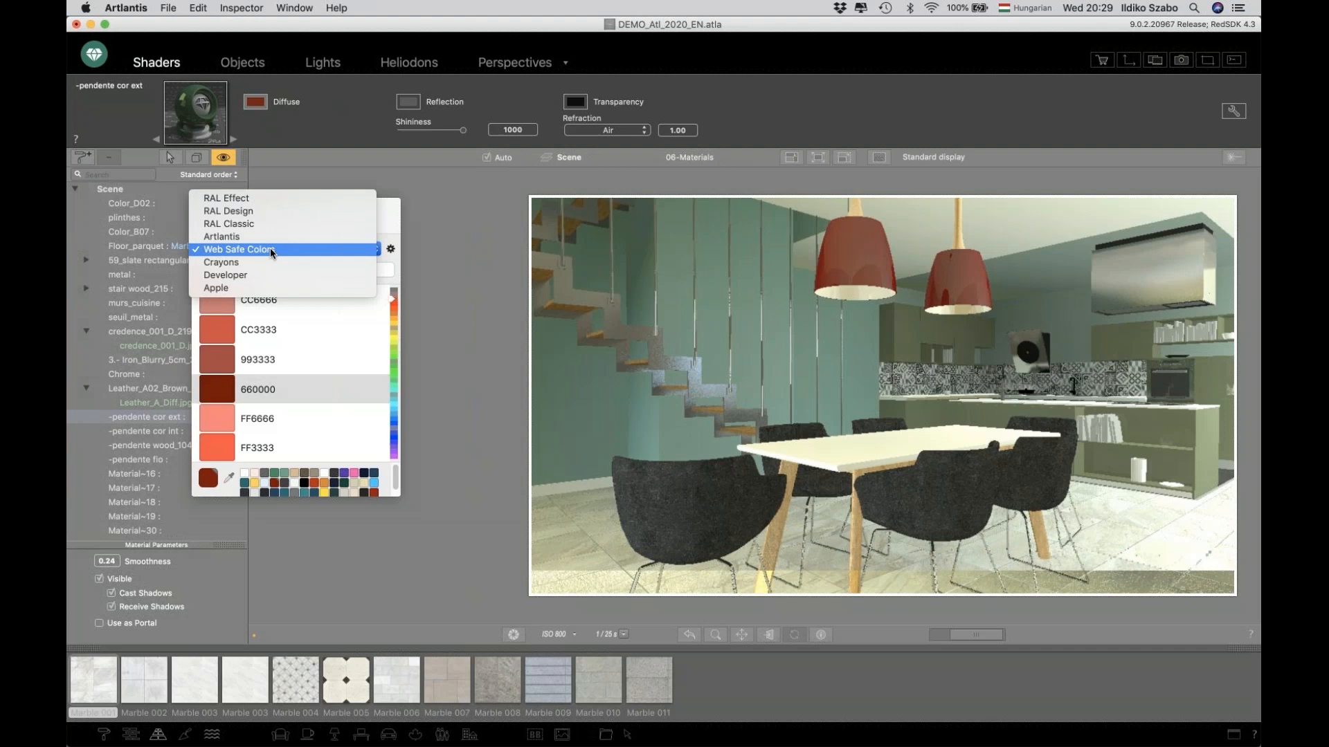
pyautogui.click(285, 211)
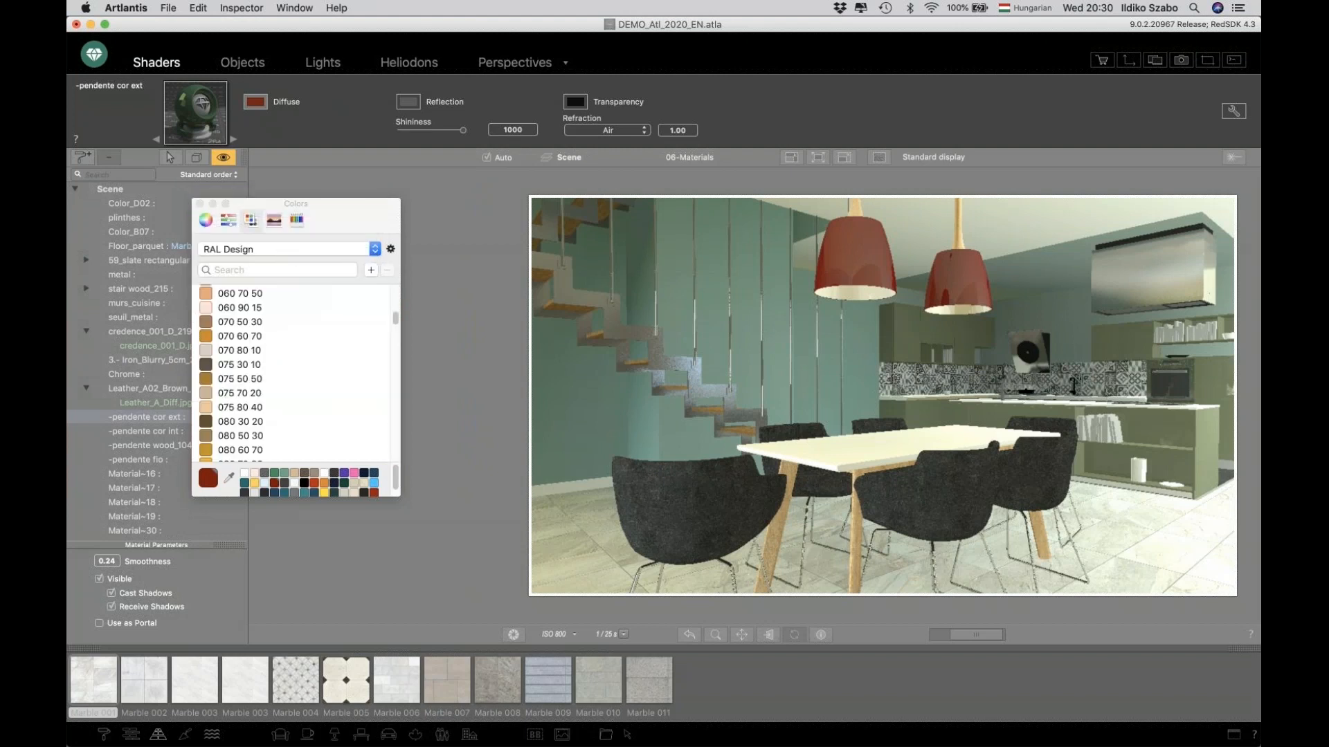
pyautogui.scroll(-5, 269, 338)
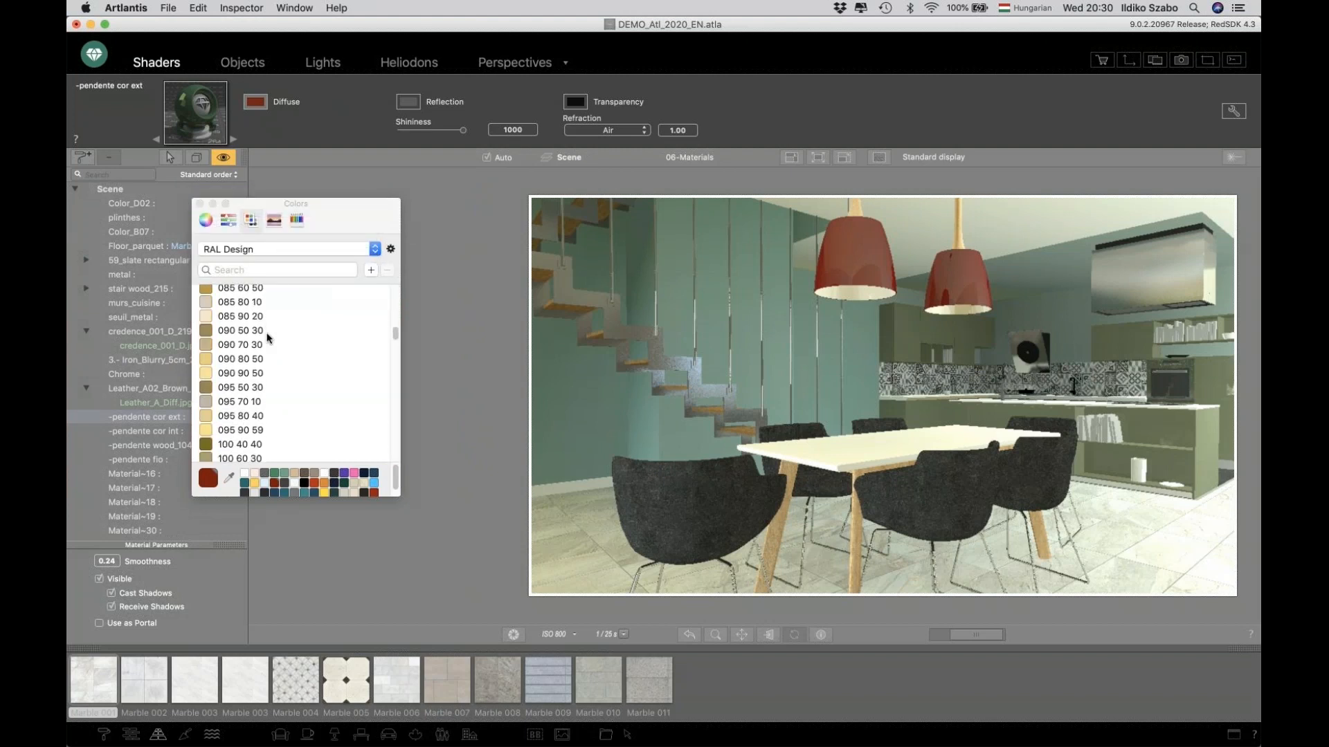
pyautogui.scroll(-4, 269, 338)
pyautogui.scroll(-2, 269, 338)
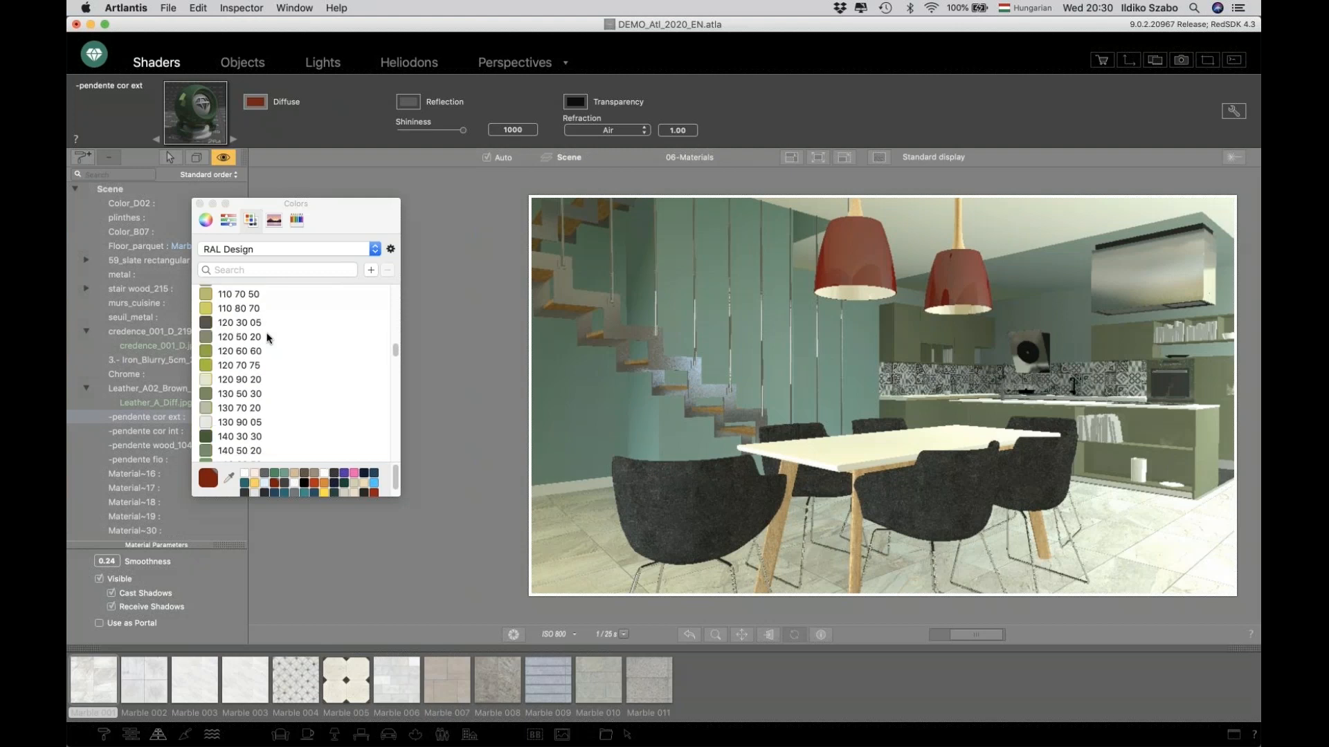
pyautogui.scroll(-3, 269, 338)
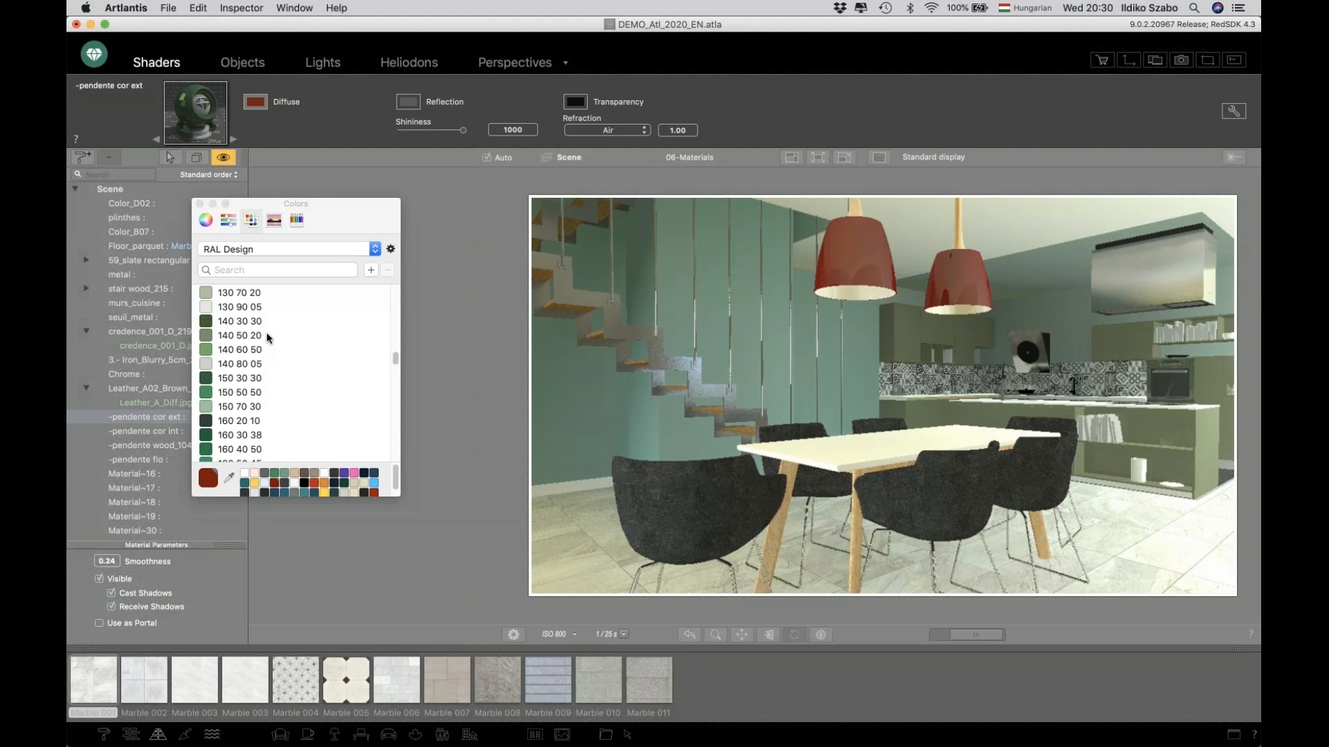
pyautogui.scroll(-15, 269, 337)
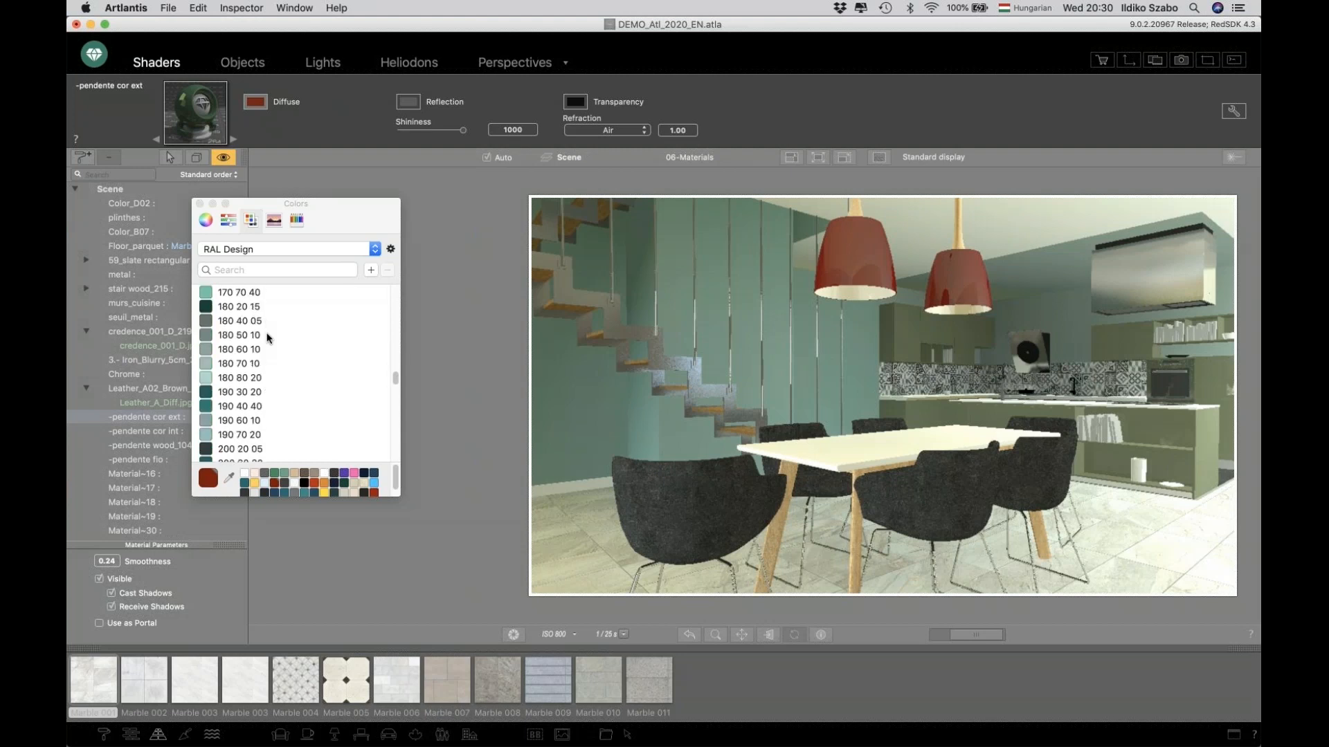
pyautogui.scroll(-10, 270, 337)
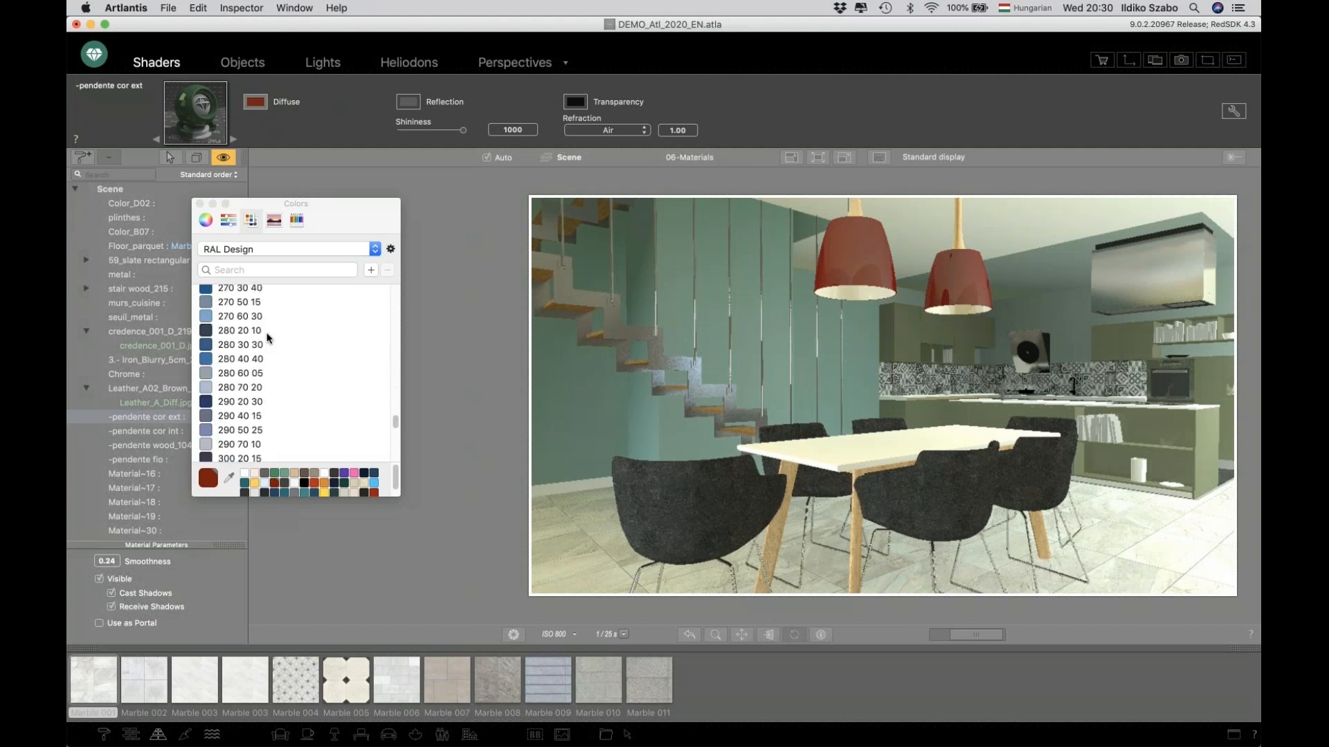
pyautogui.scroll(-2, 269, 337)
pyautogui.scroll(-2, 269, 337)
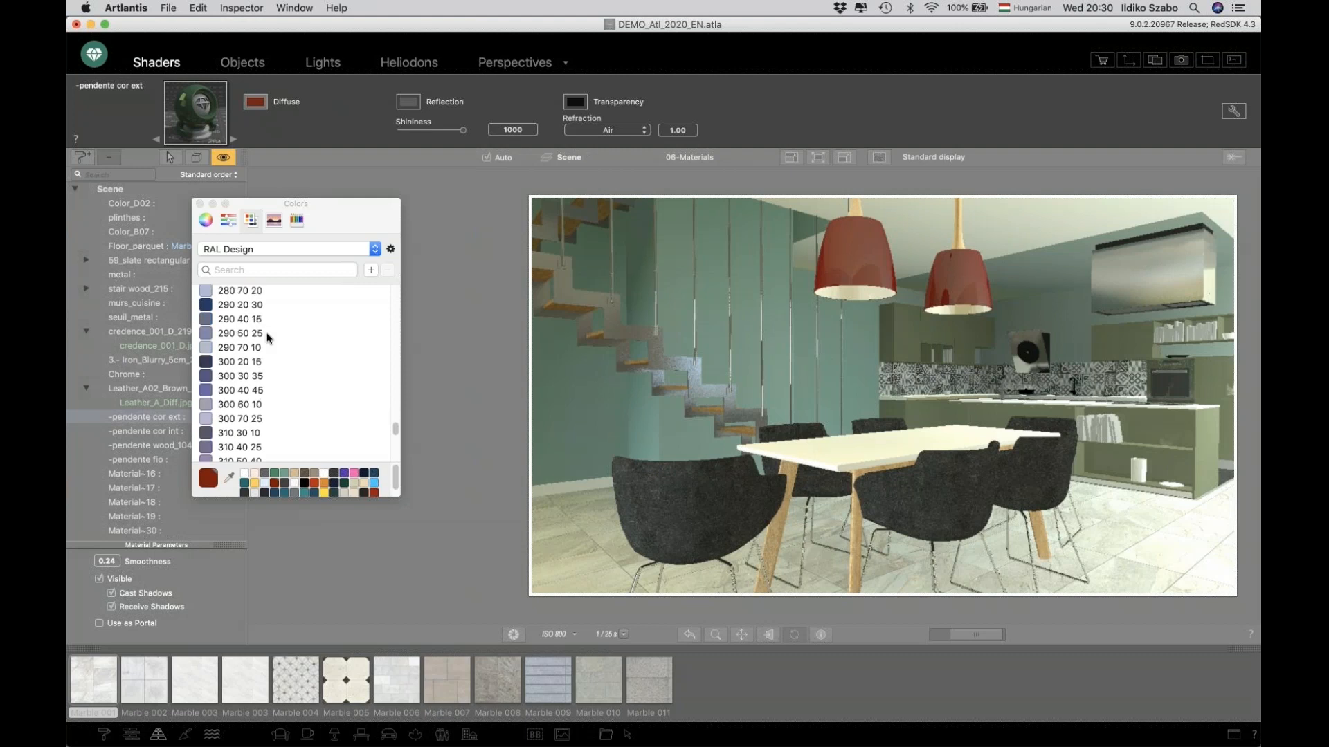
pyautogui.scroll(5, 269, 338)
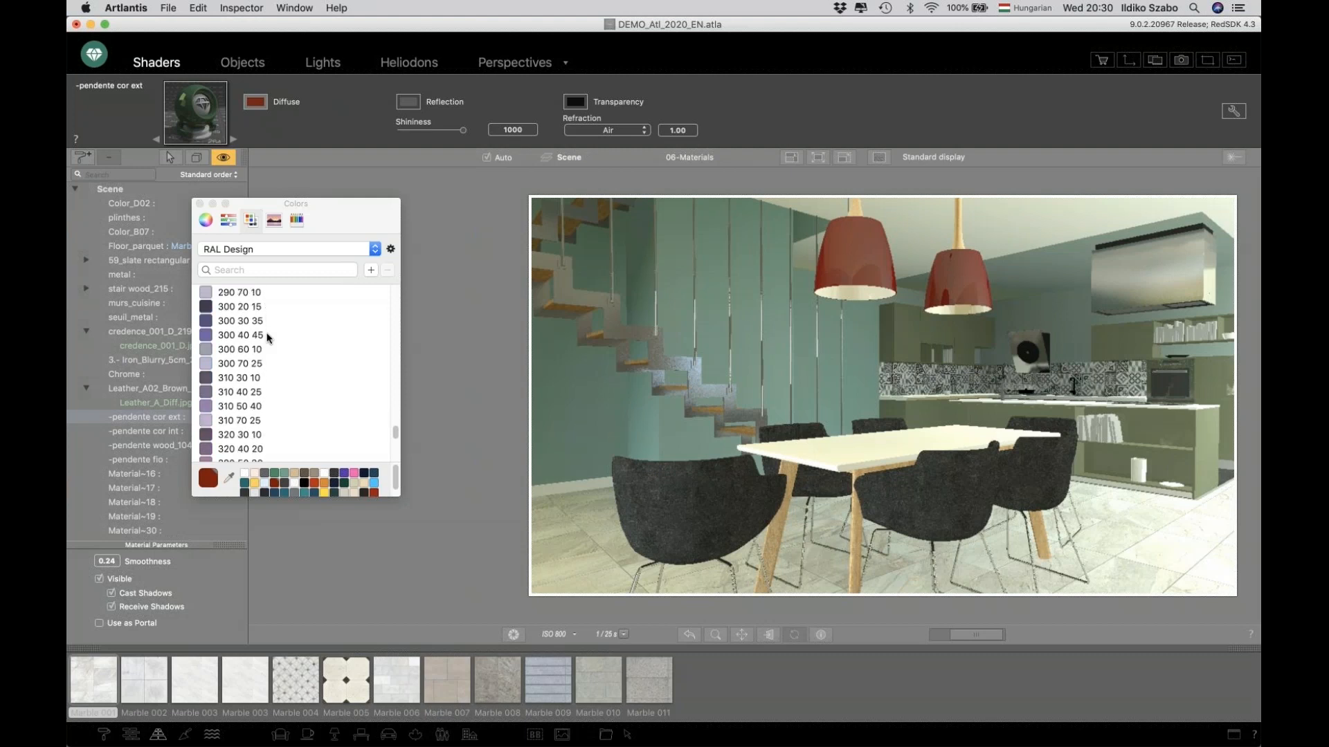
pyautogui.scroll(15, 269, 337)
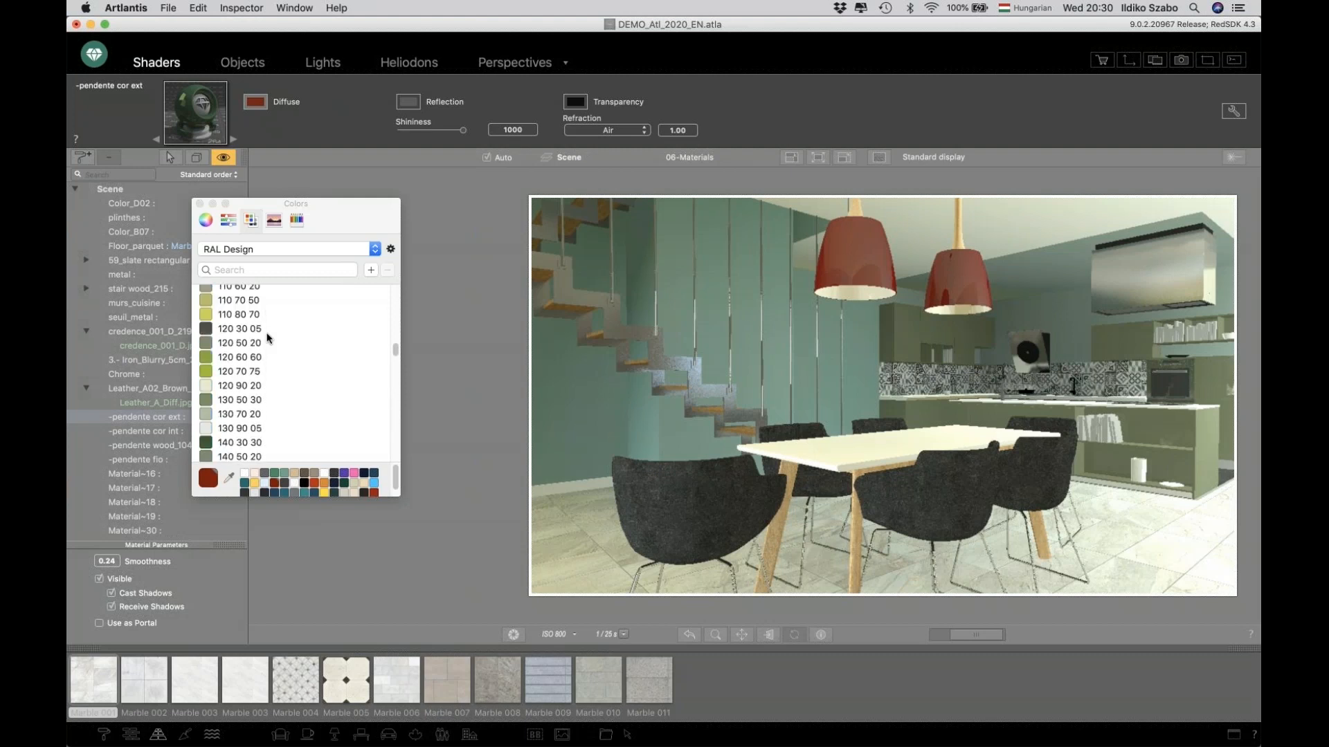
pyautogui.scroll(10, 269, 337)
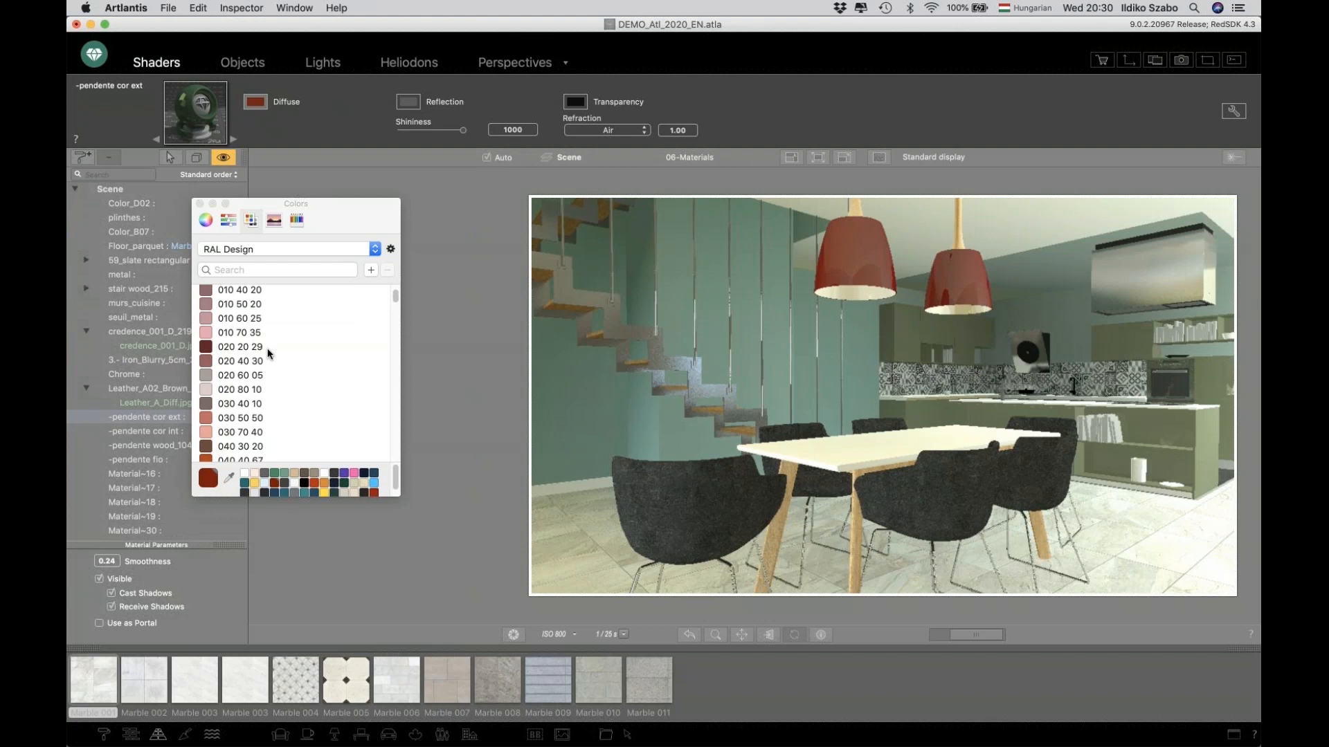
pyautogui.click(199, 204)
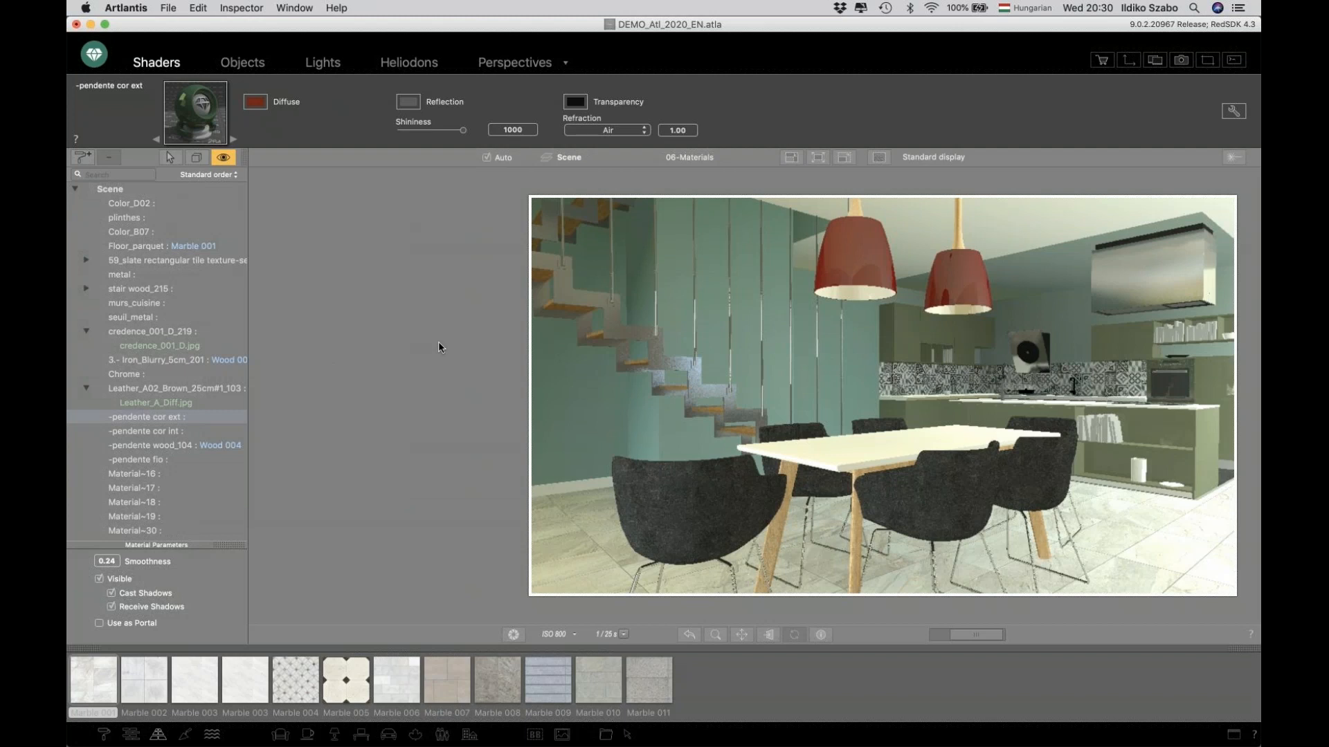
# Switch the viewport to the 09-Portals perspective and open the Perspectives settings.
pyautogui.click(711, 158)
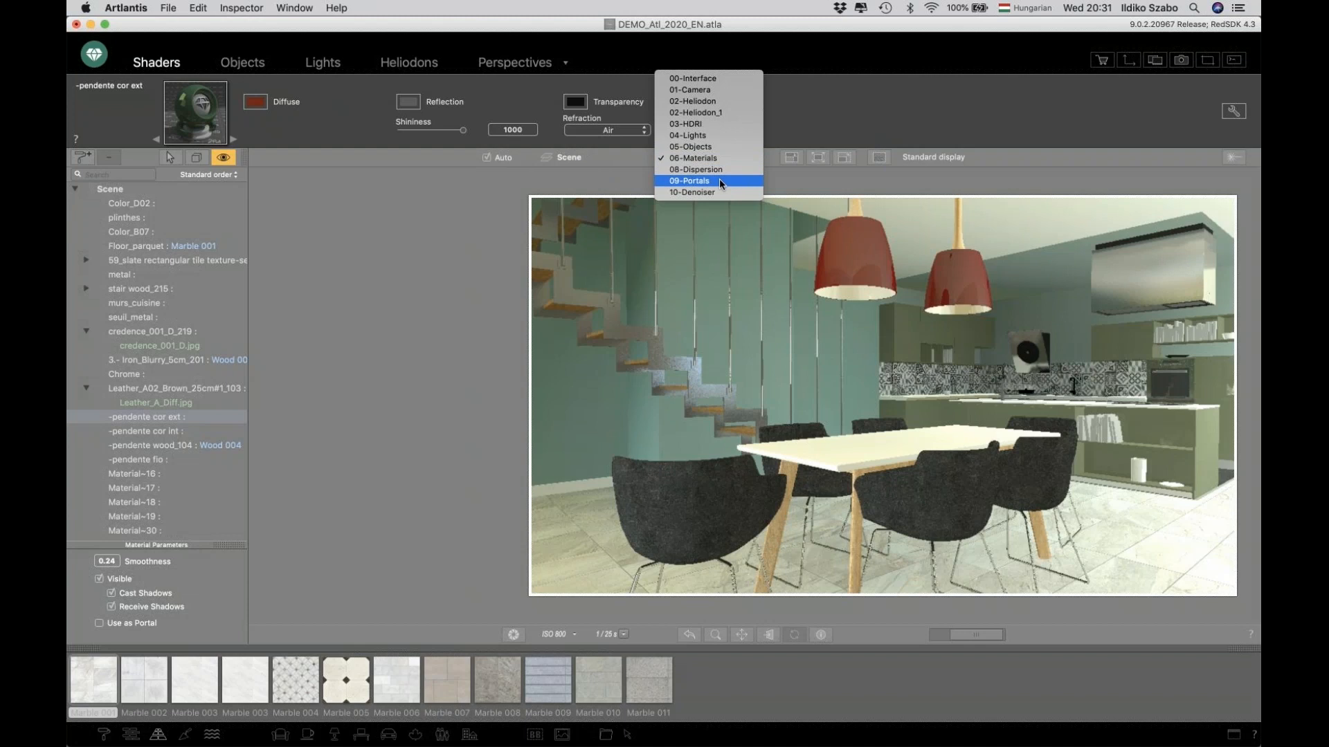
pyautogui.click(720, 180)
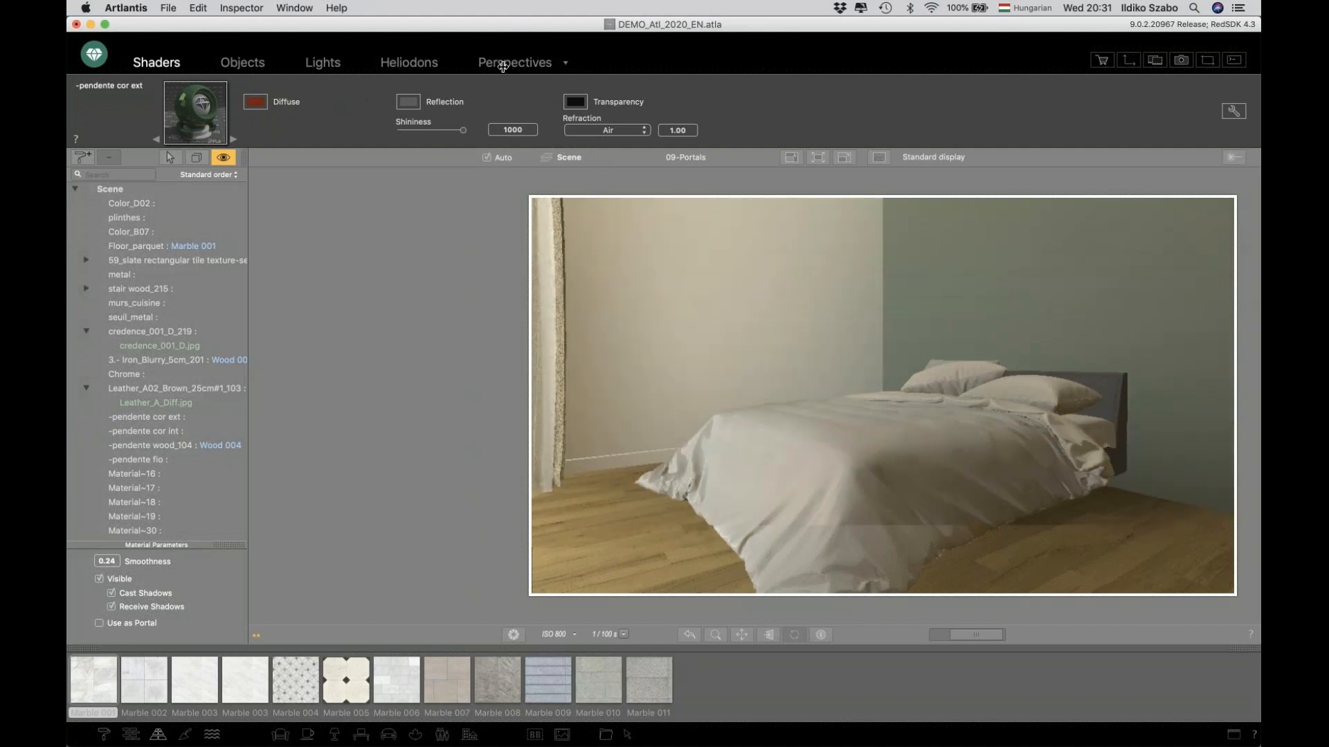
pyautogui.click(503, 63)
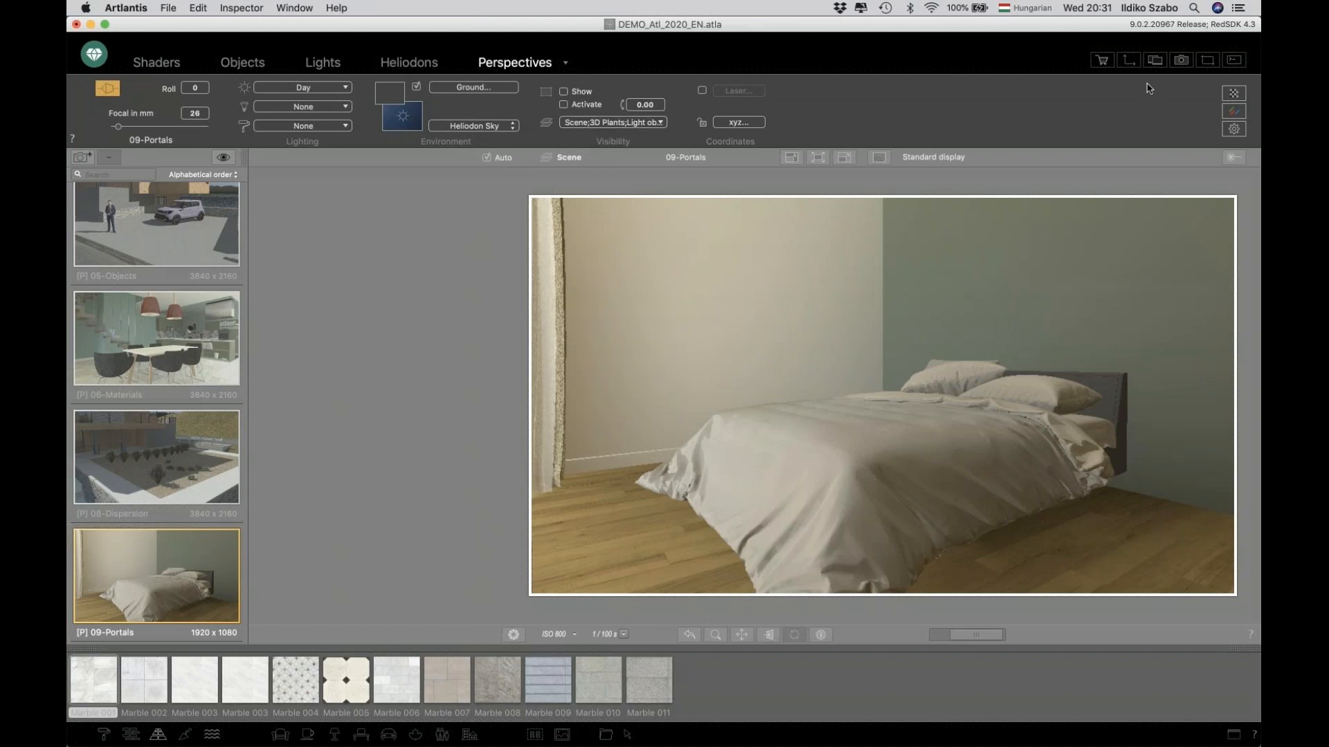
# Open the 2D view and zoom in on the bedroom camera area.
pyautogui.click(1129, 60)
pyautogui.scroll(-3, 198, 430)
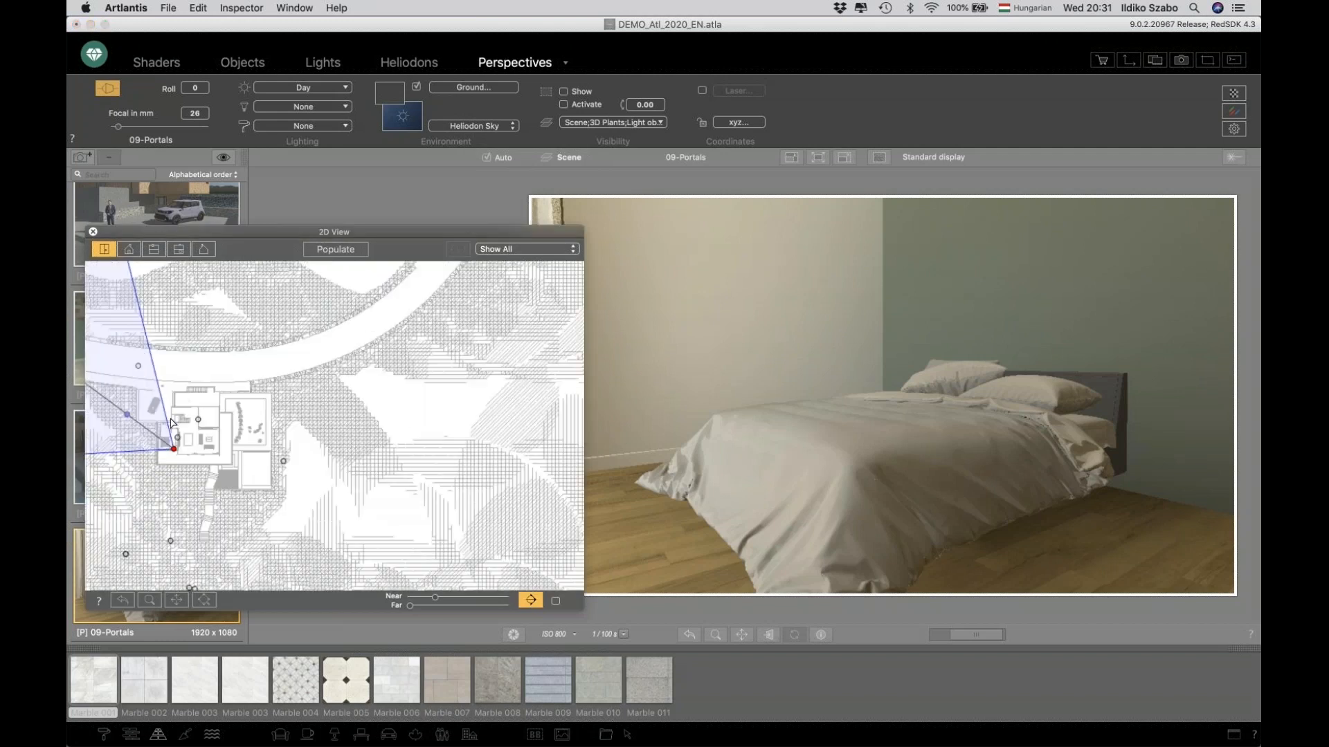
pyautogui.scroll(3, 138, 436)
pyautogui.scroll(2, 172, 480)
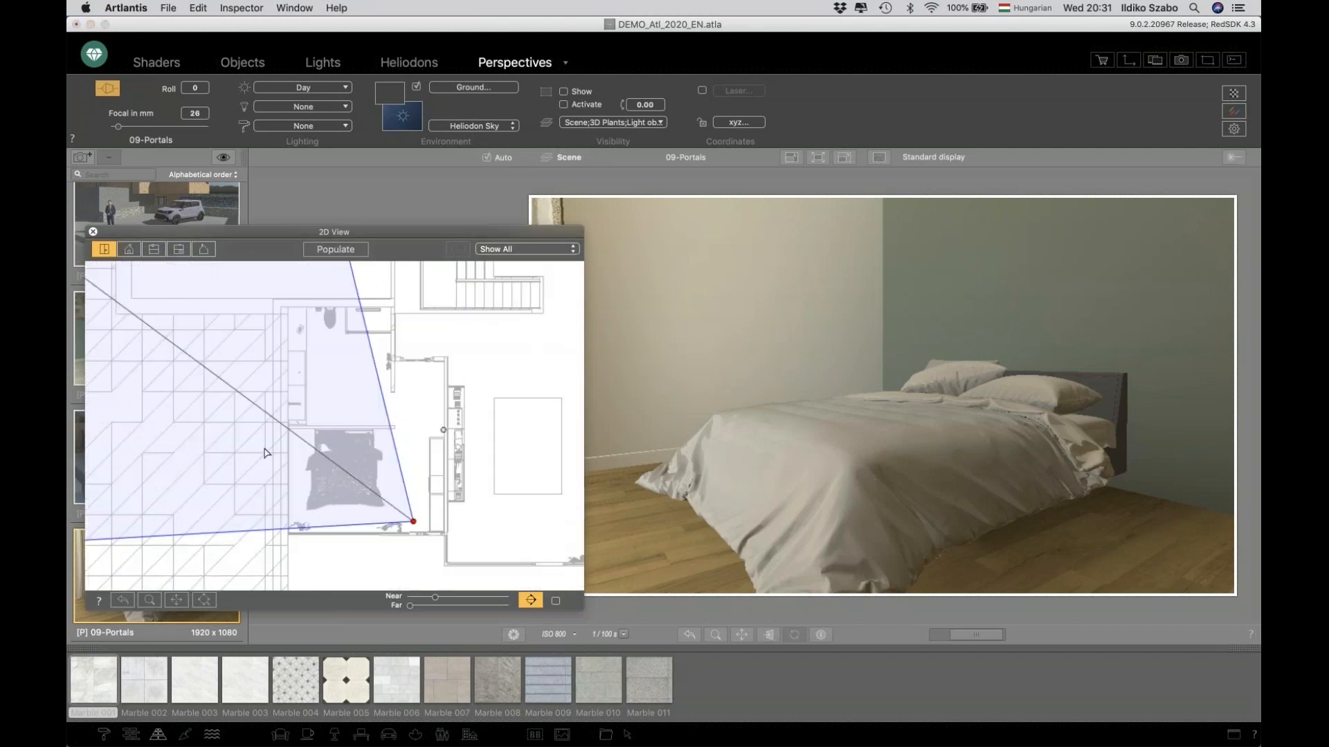
pyautogui.scroll(3, 264, 447)
pyautogui.moveTo(234, 418); pyautogui.dragTo(182, 353)
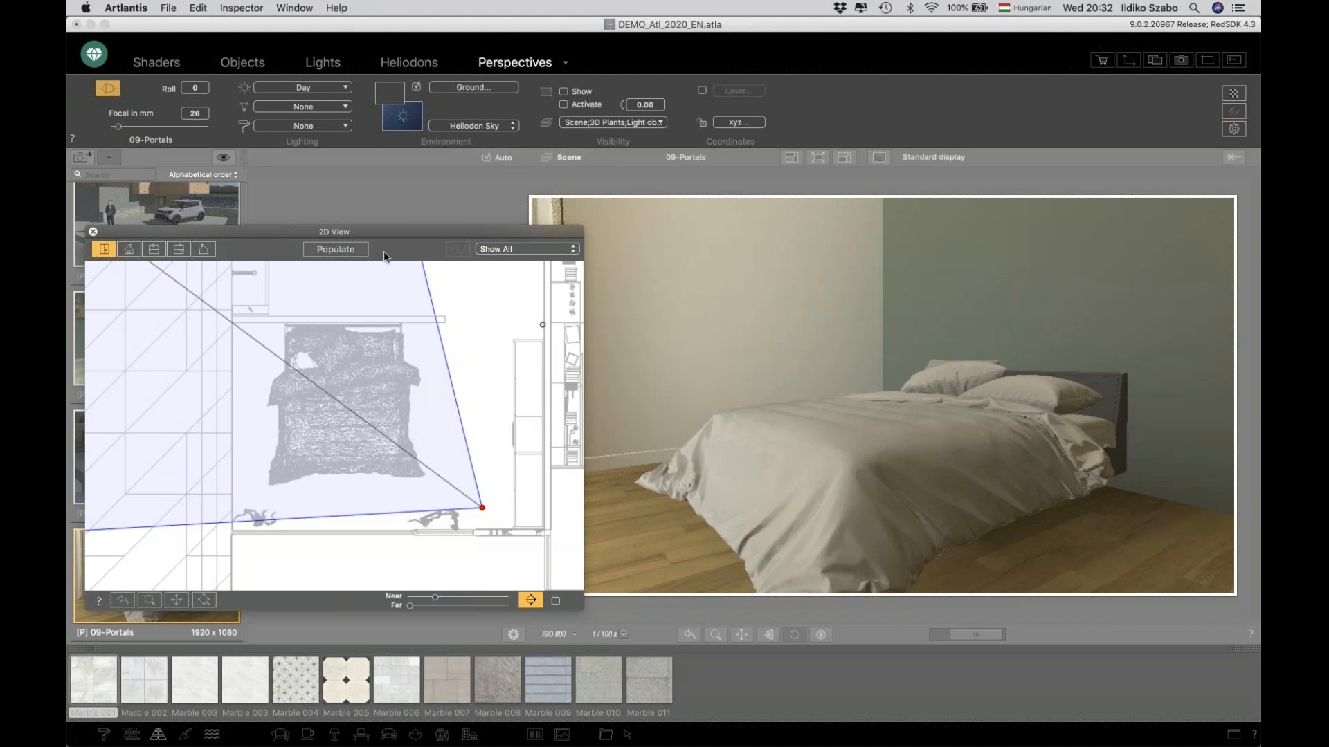
pyautogui.moveTo(377, 232); pyautogui.dragTo(358, 229)
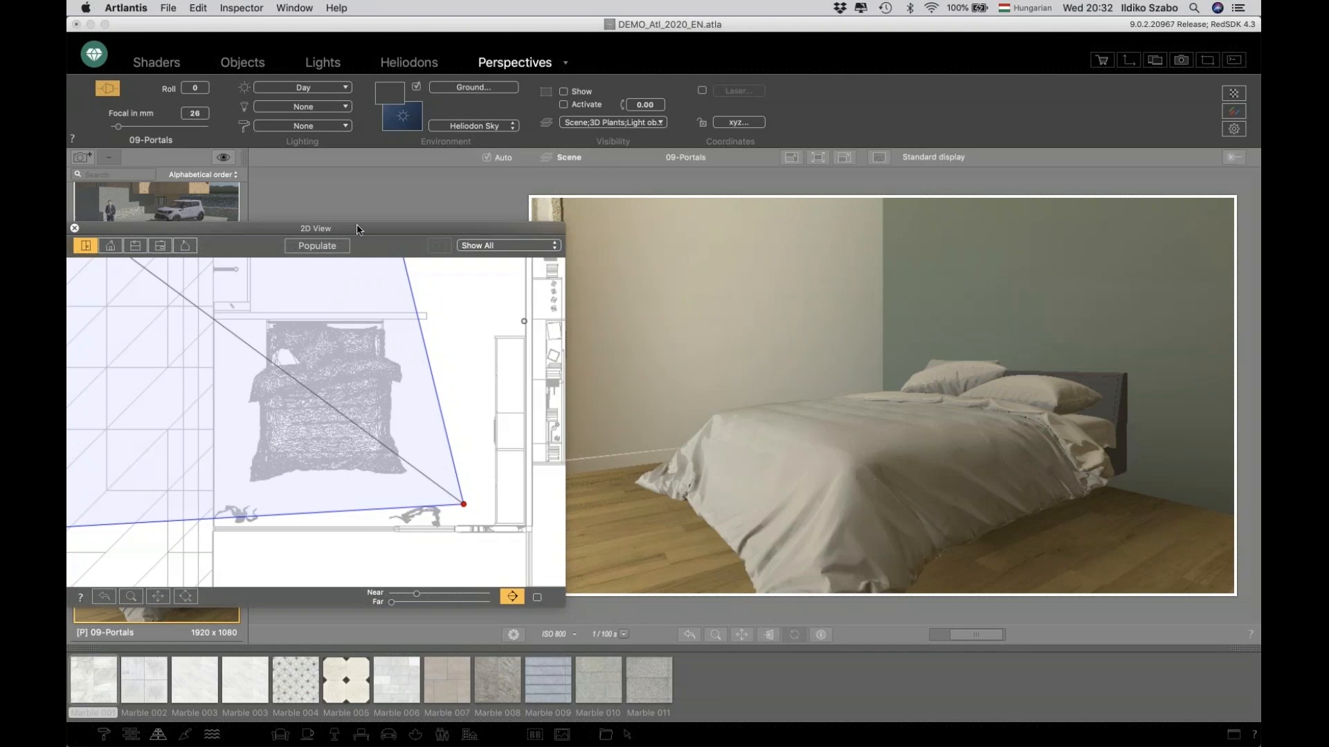
# Open the rendering parameters and enable Enhanced Background.
pyautogui.click(1234, 130)
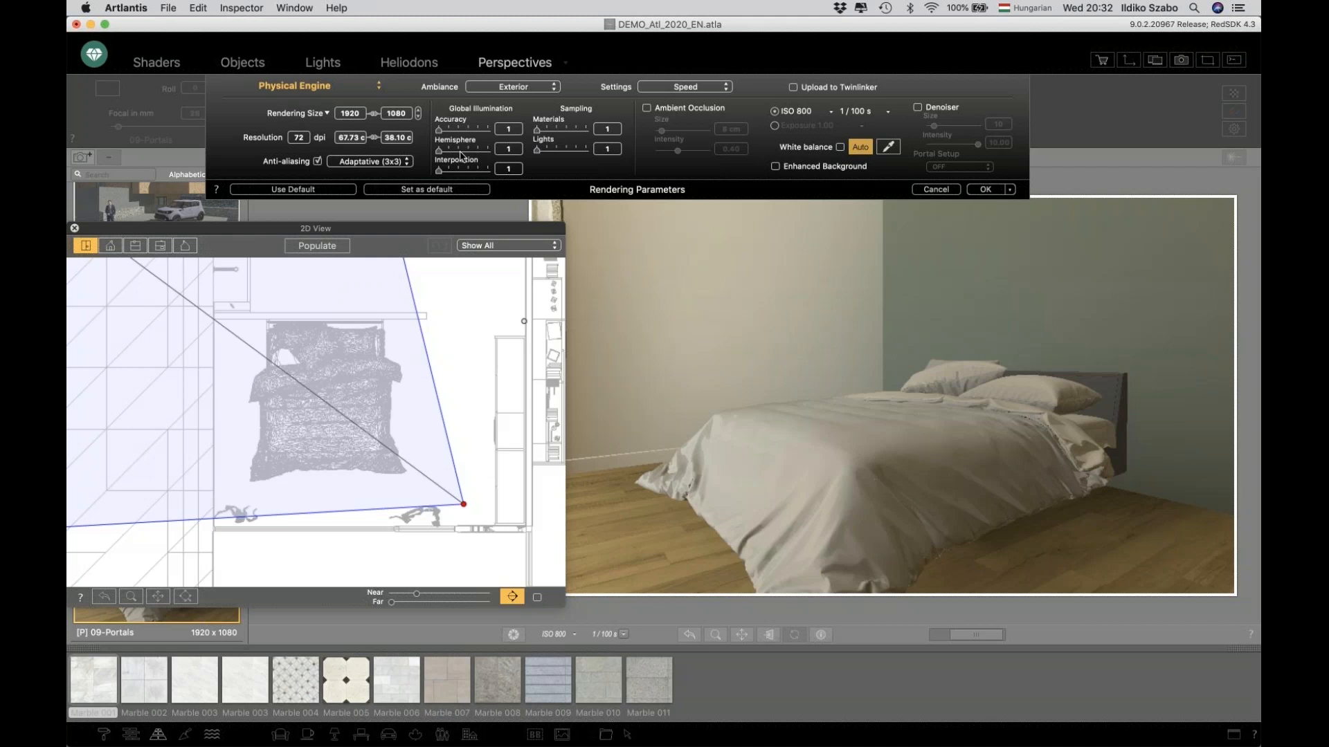
pyautogui.click(776, 166)
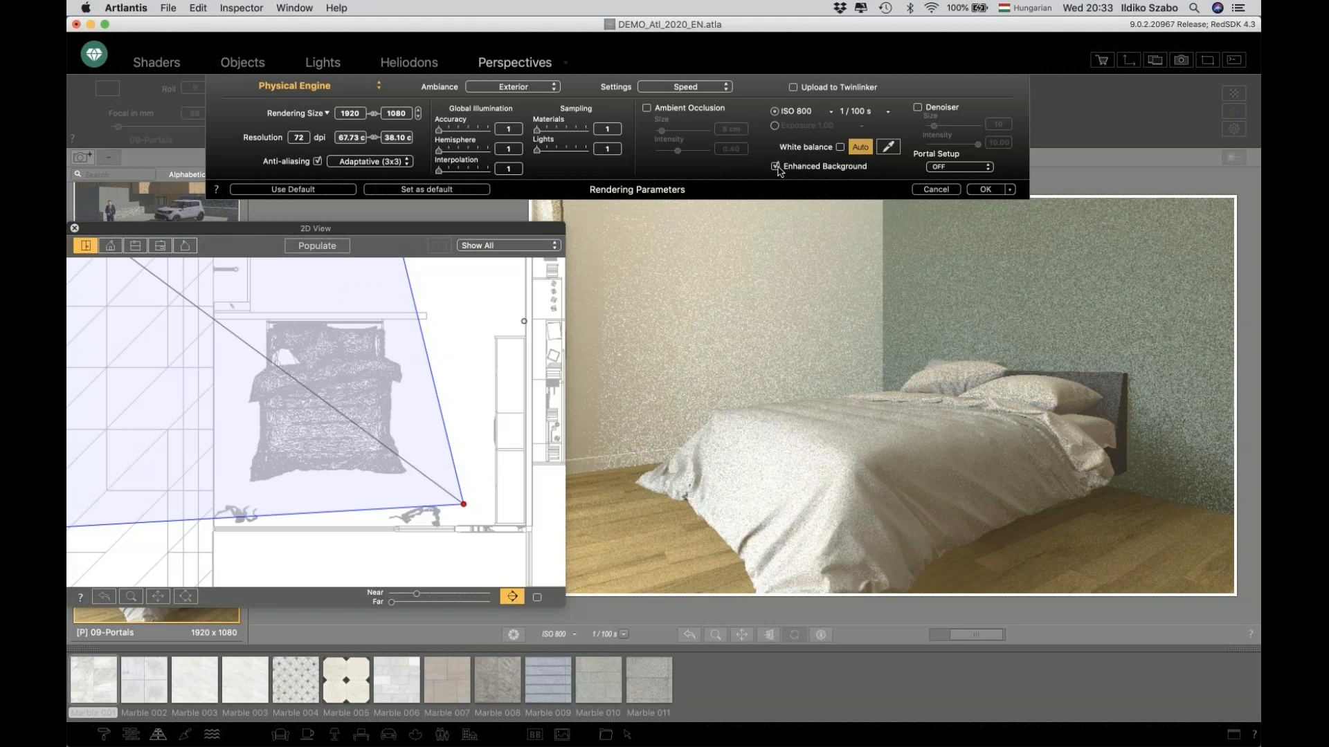
pyautogui.moveTo(524, 227); pyautogui.dragTo(511, 225)
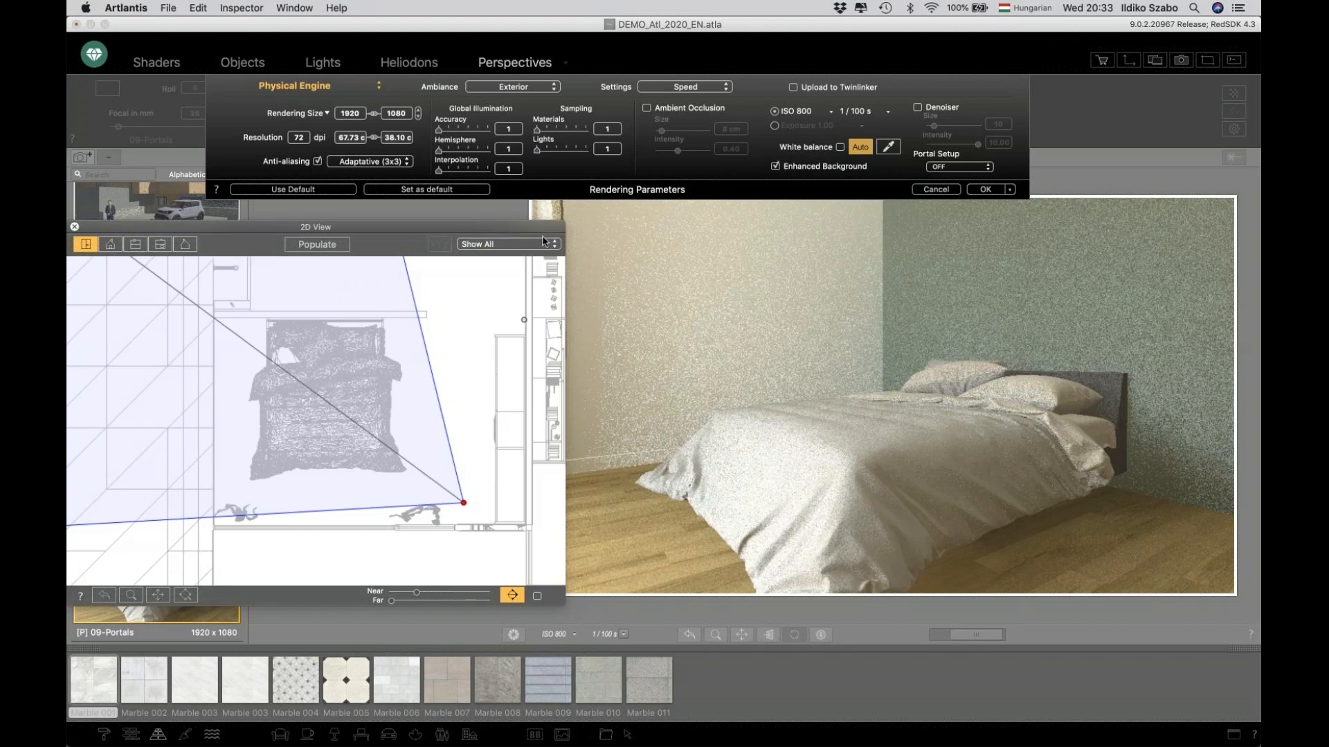
pyautogui.click(986, 639)
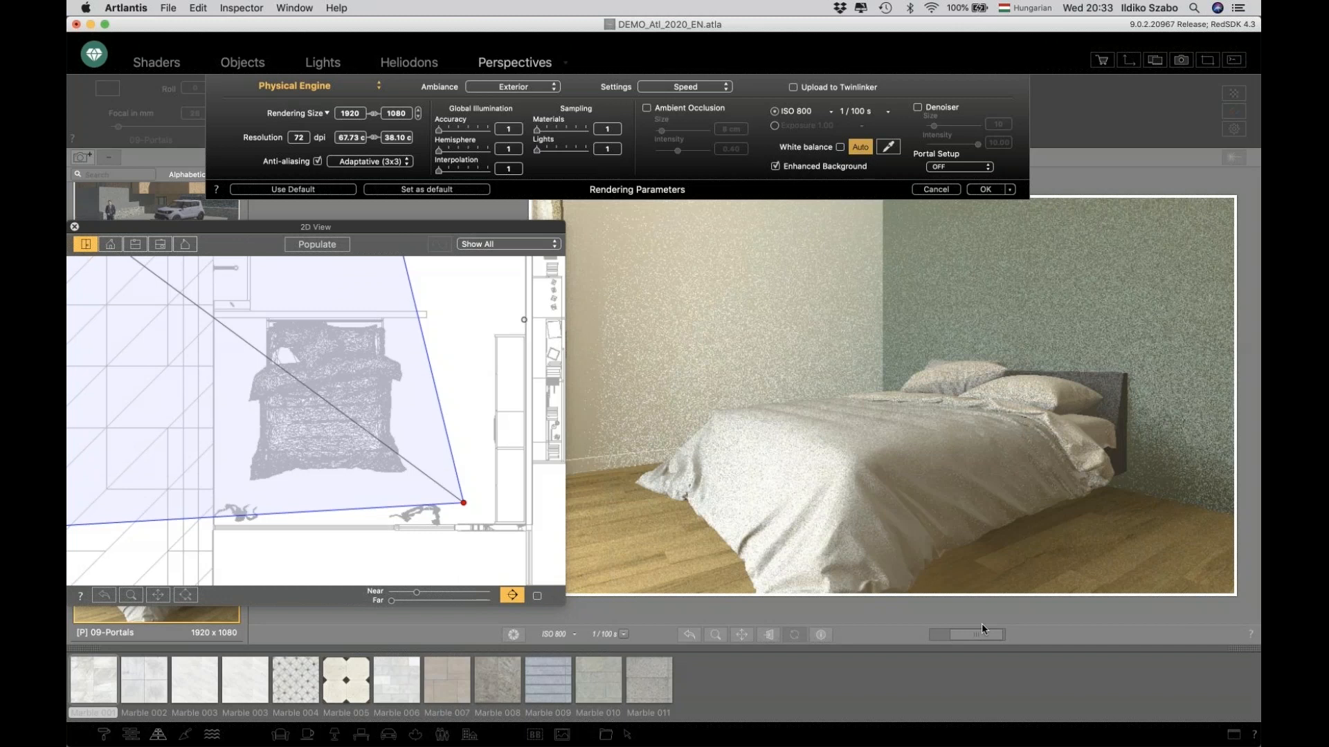
# Try raising Global Illumination Accuracy to 4, Materials to 3 and Lights sampling to 6, then revert to the Speed settings.
pyautogui.click(586, 150)
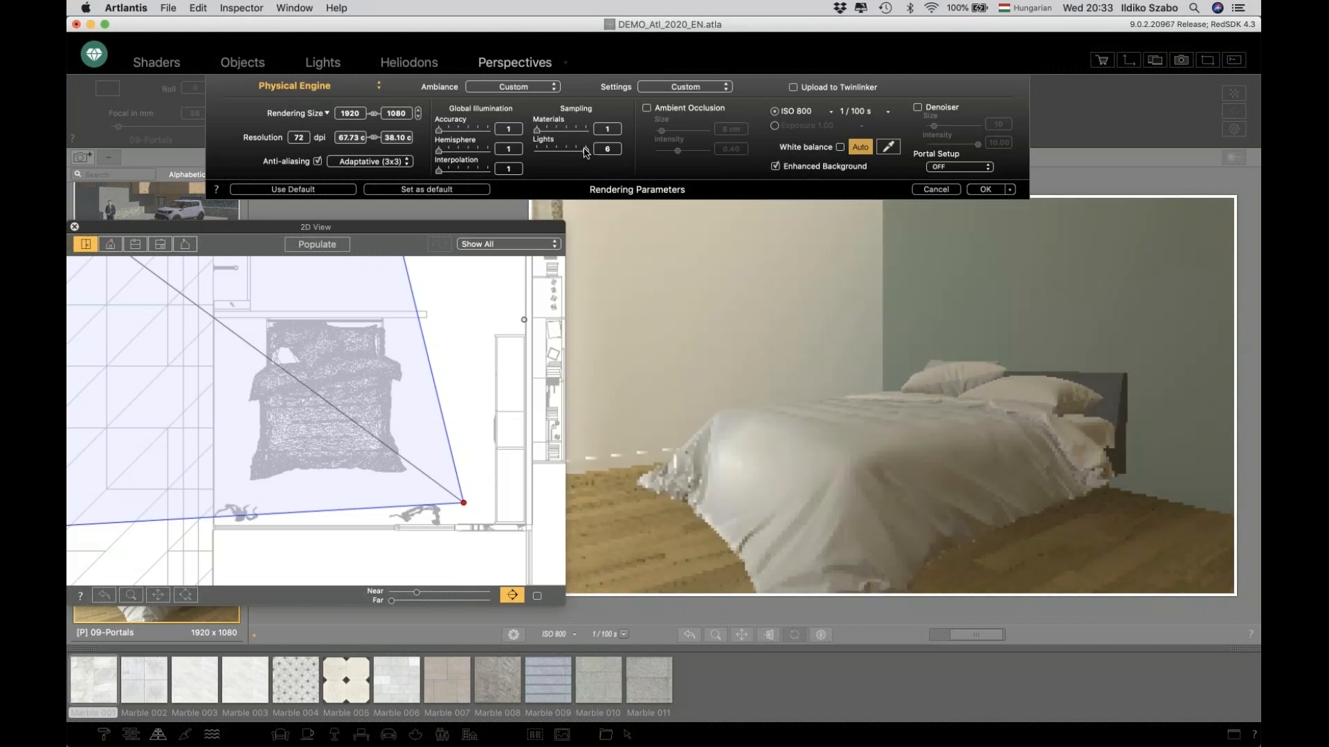
pyautogui.click(555, 130)
pyautogui.click(466, 130)
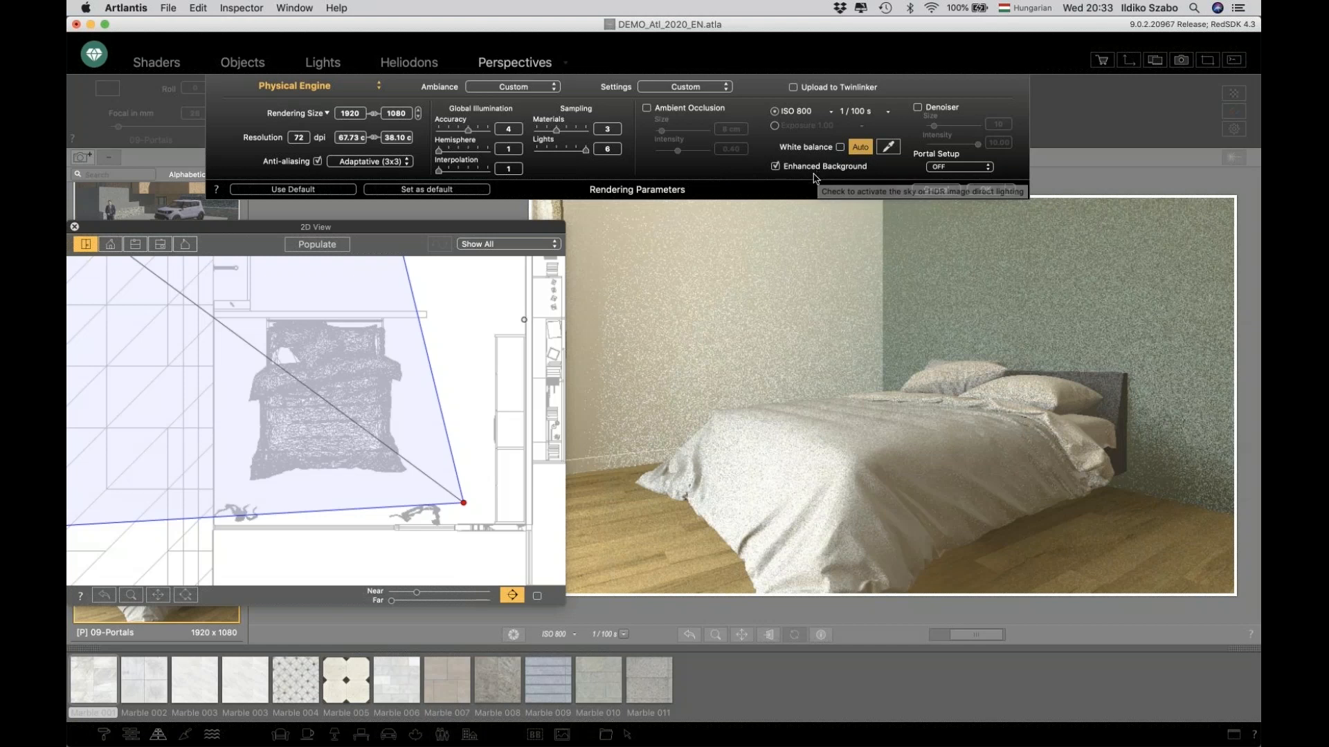
pyautogui.moveTo(579, 151); pyautogui.dragTo(438, 131)
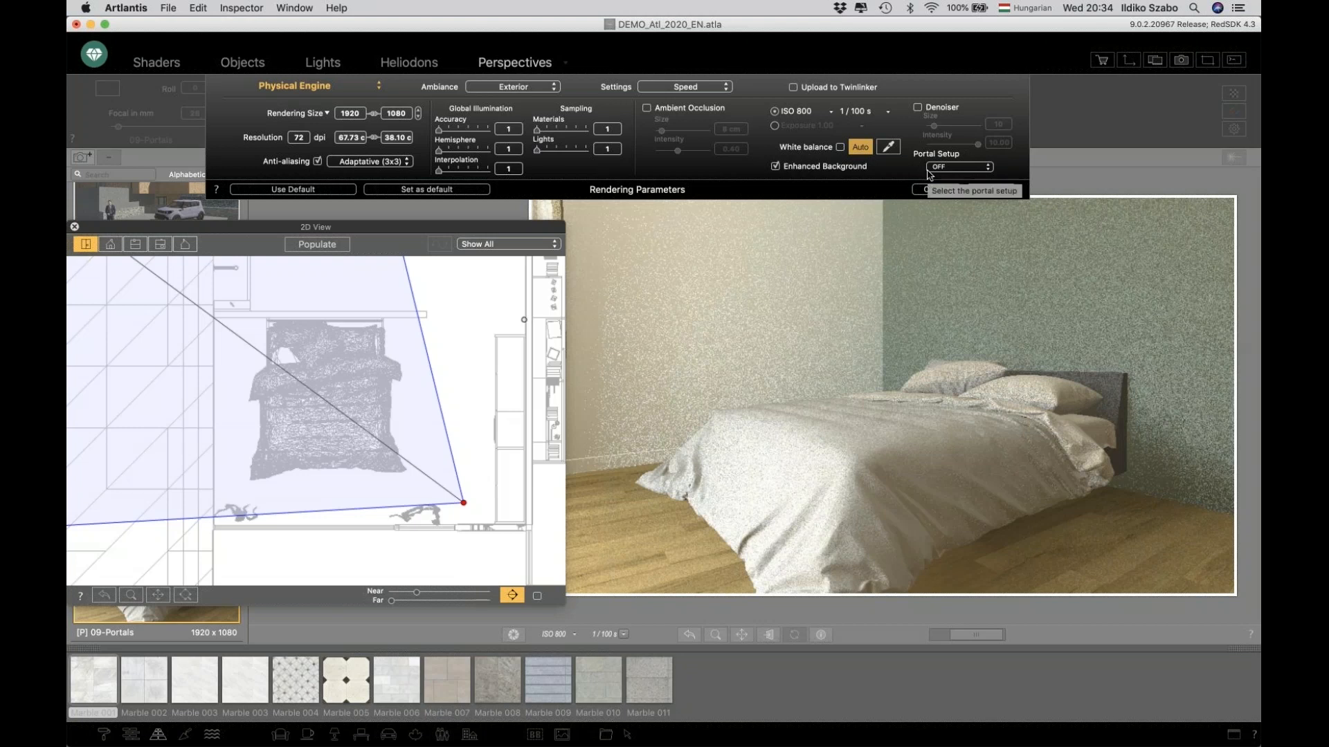
# Set Portal Setup to ON in the rendering parameters and apply them.
pyautogui.click(952, 166)
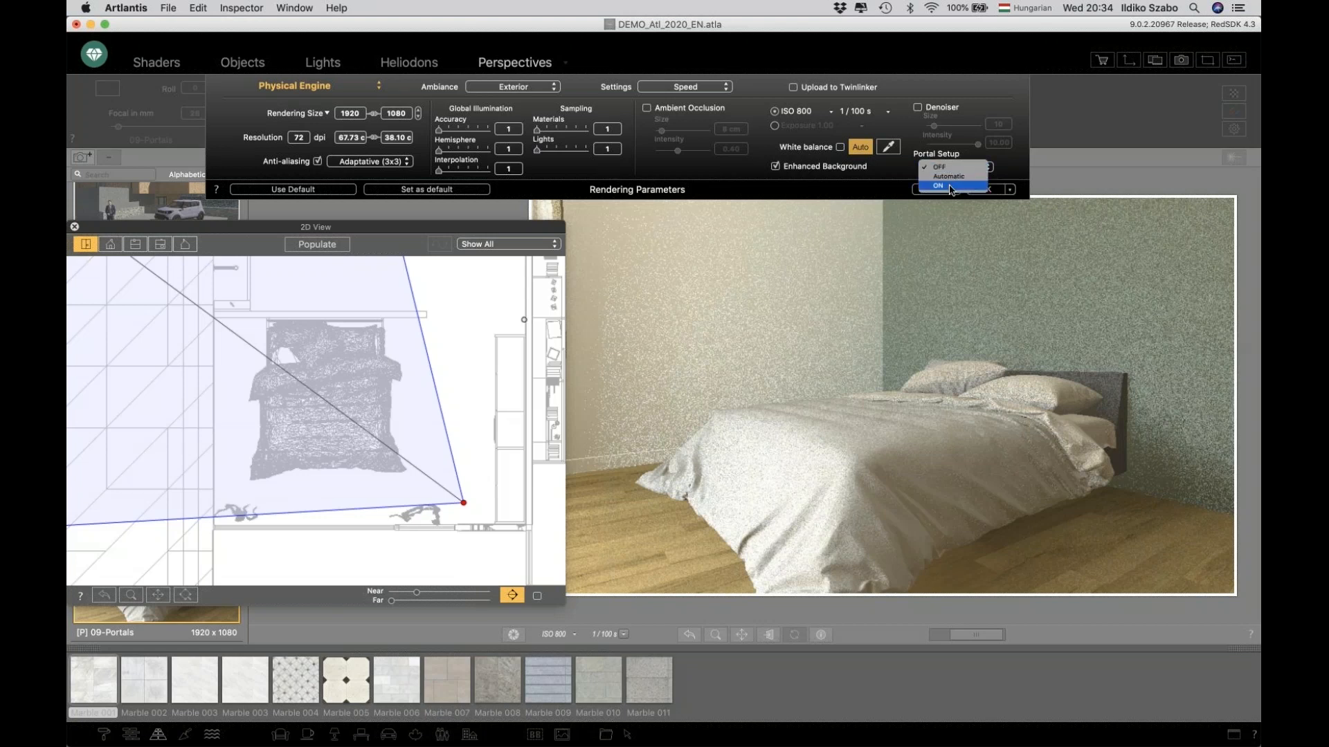
pyautogui.click(951, 186)
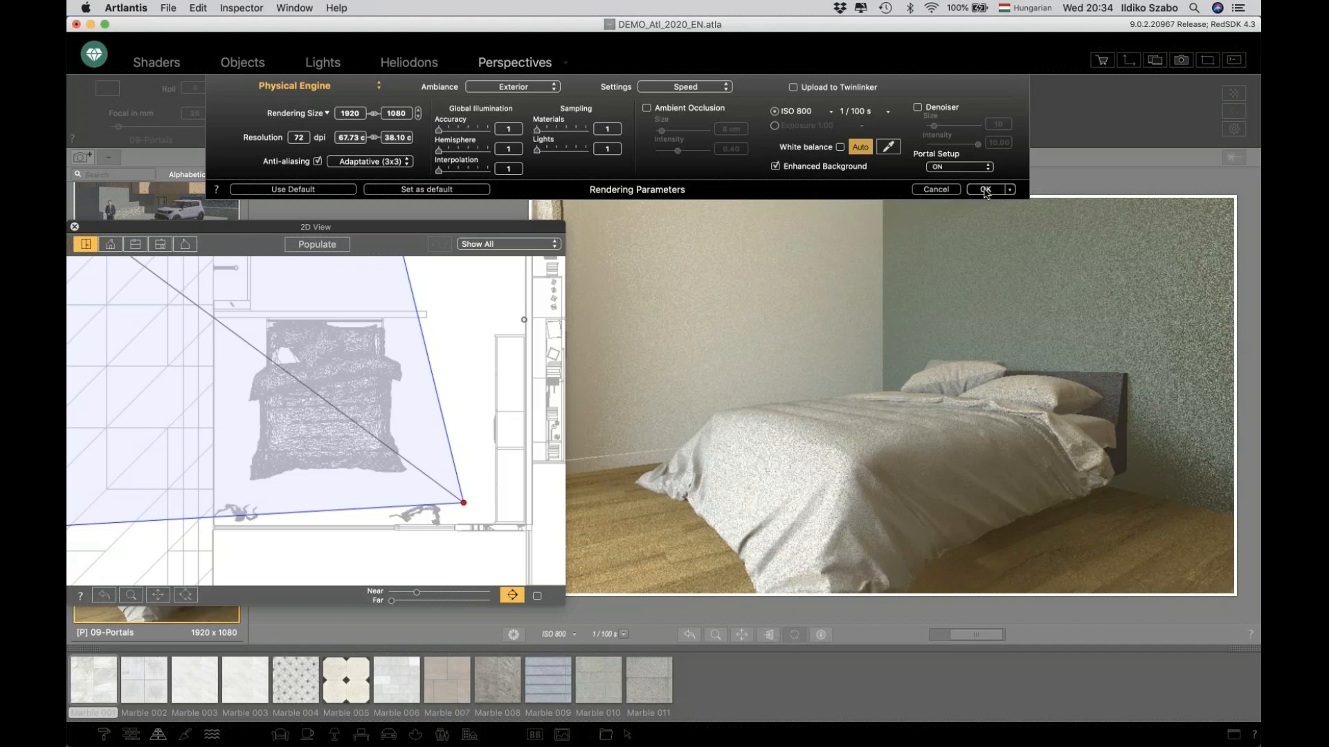
pyautogui.click(984, 190)
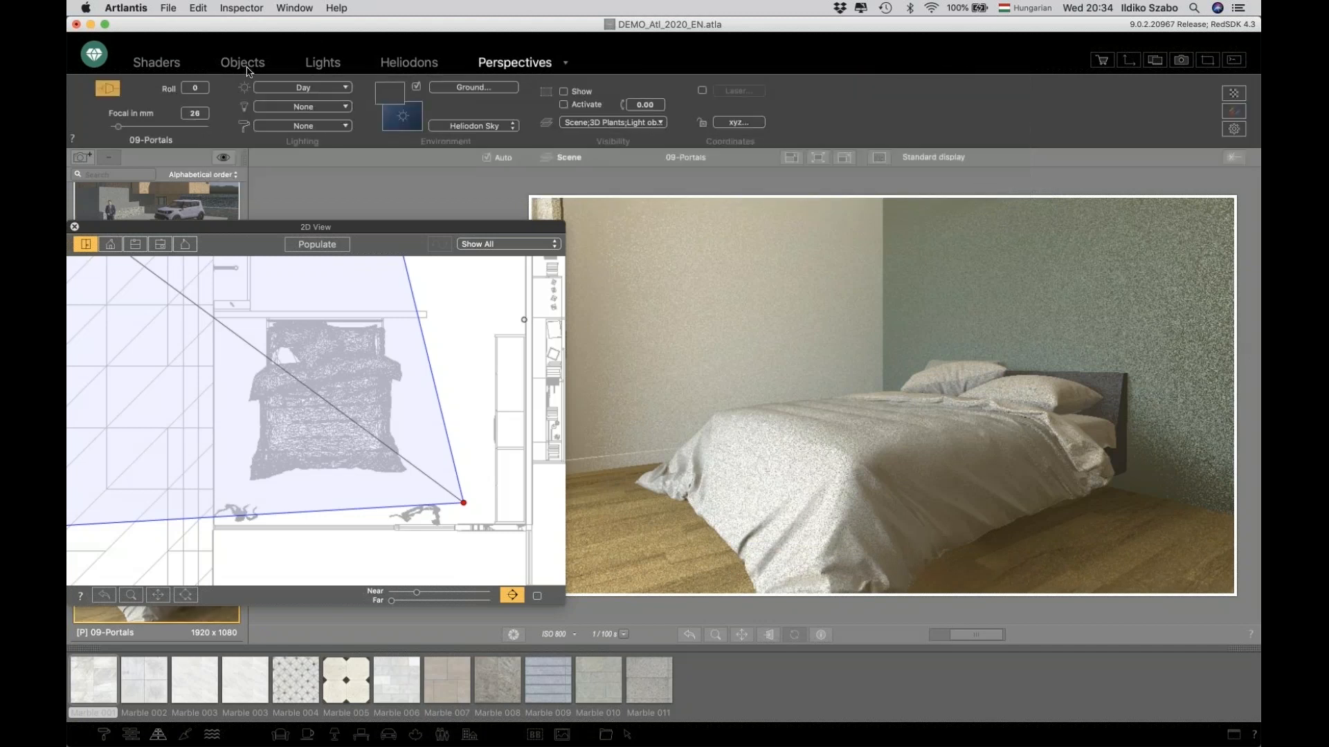
# Select Object_Portal_1, shift it along the window in the 2D view, and widen it to about 400 cm.
pyautogui.moveTo(238, 232); pyautogui.dragTo(315, 234)
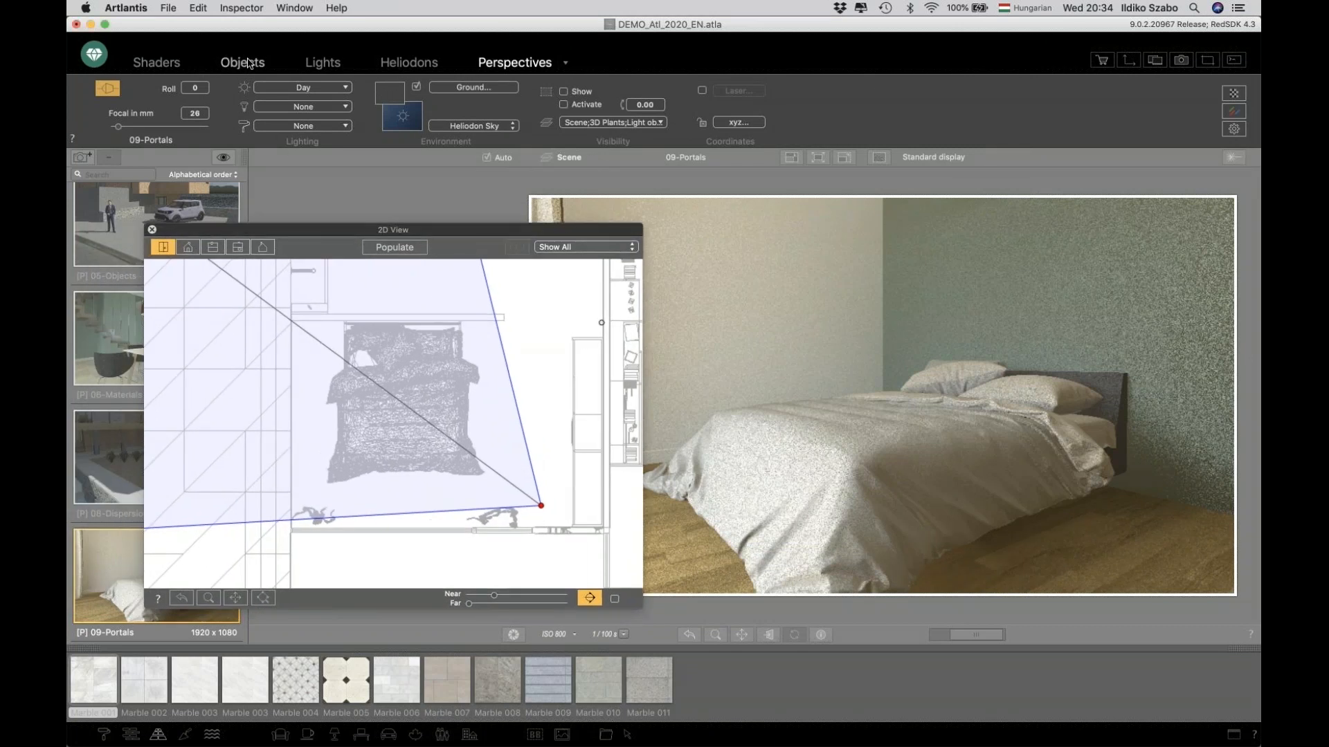
pyautogui.click(247, 62)
pyautogui.moveTo(246, 233); pyautogui.dragTo(305, 211)
pyautogui.click(132, 574)
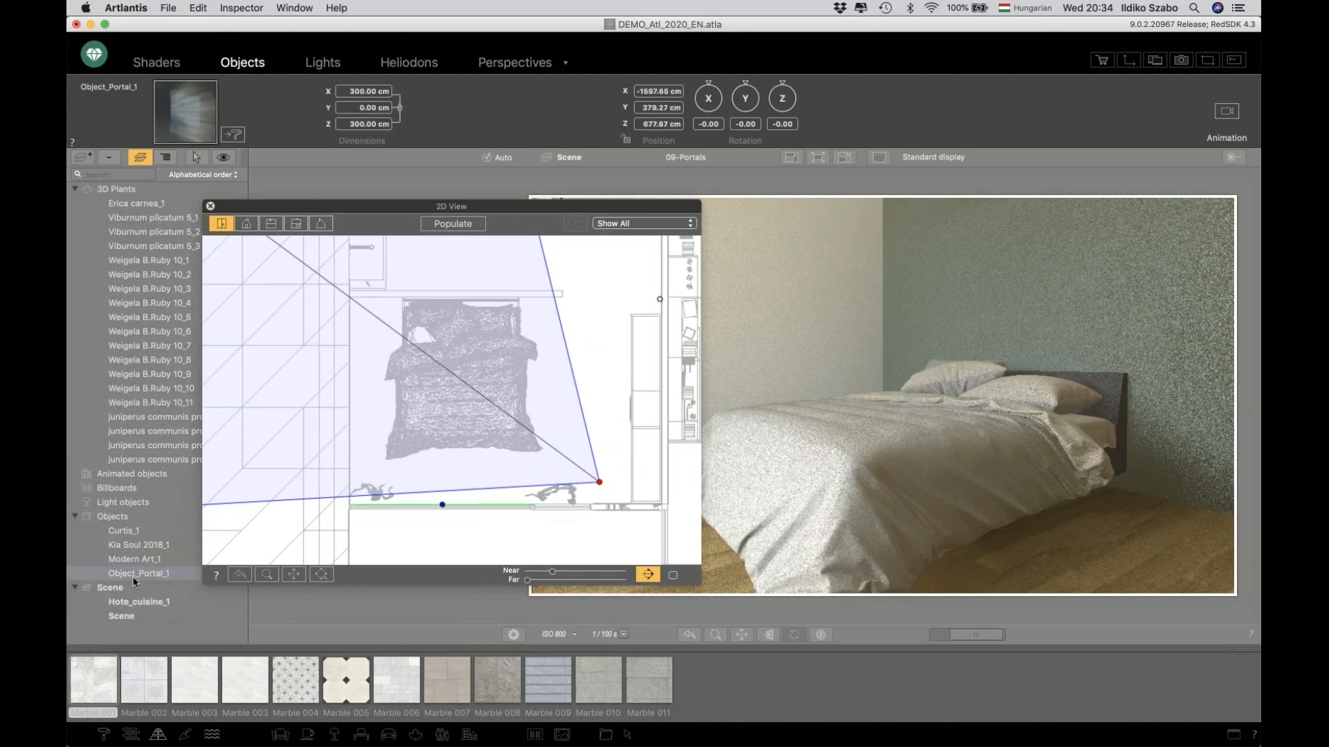
pyautogui.moveTo(367, 212); pyautogui.dragTo(290, 216)
pyautogui.click(363, 507)
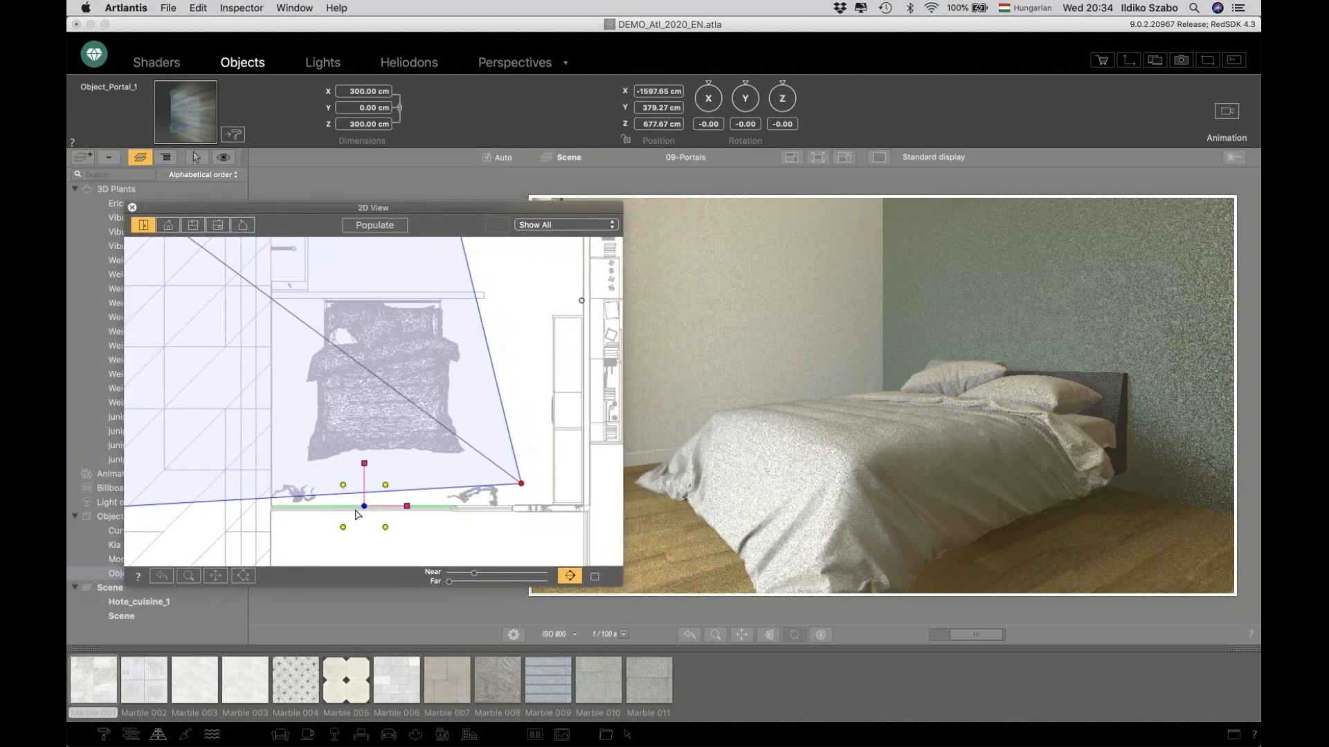
pyautogui.scroll(3, 360, 522)
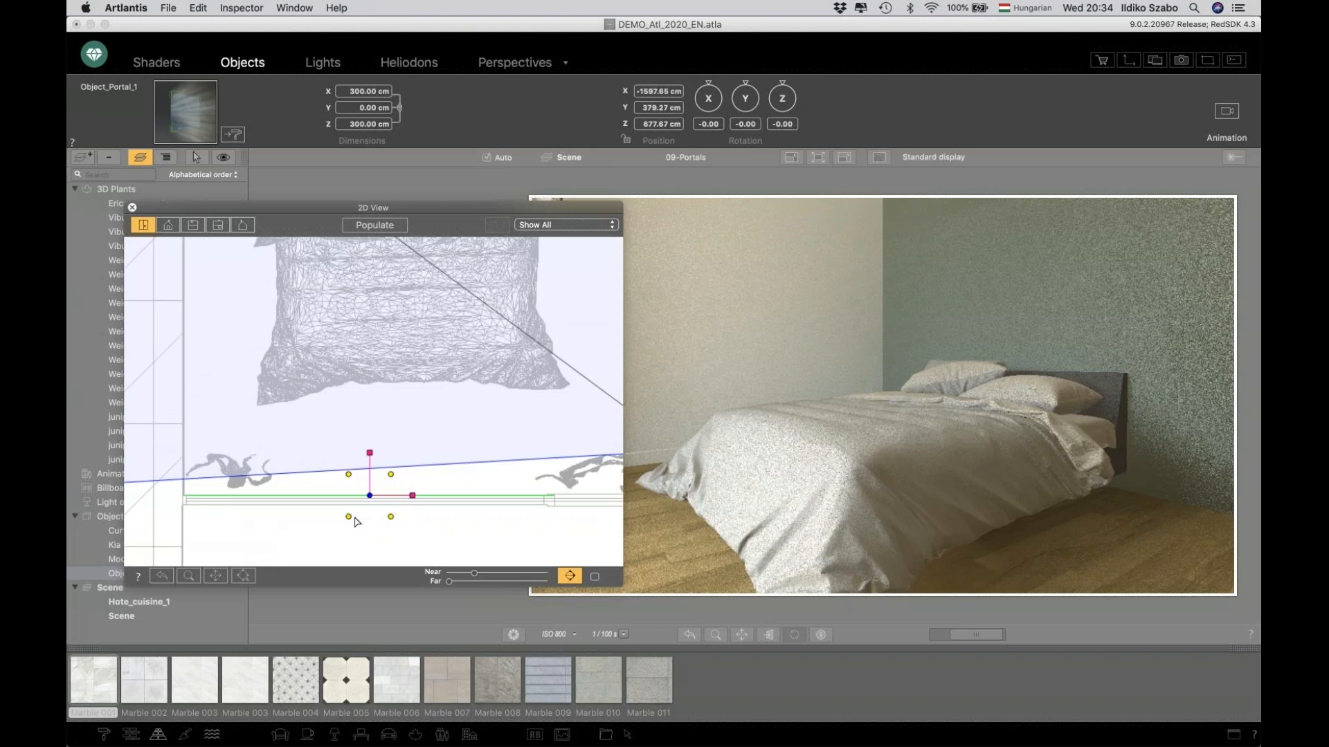
pyautogui.scroll(-3, 355, 522)
pyautogui.moveTo(362, 509); pyautogui.dragTo(384, 513)
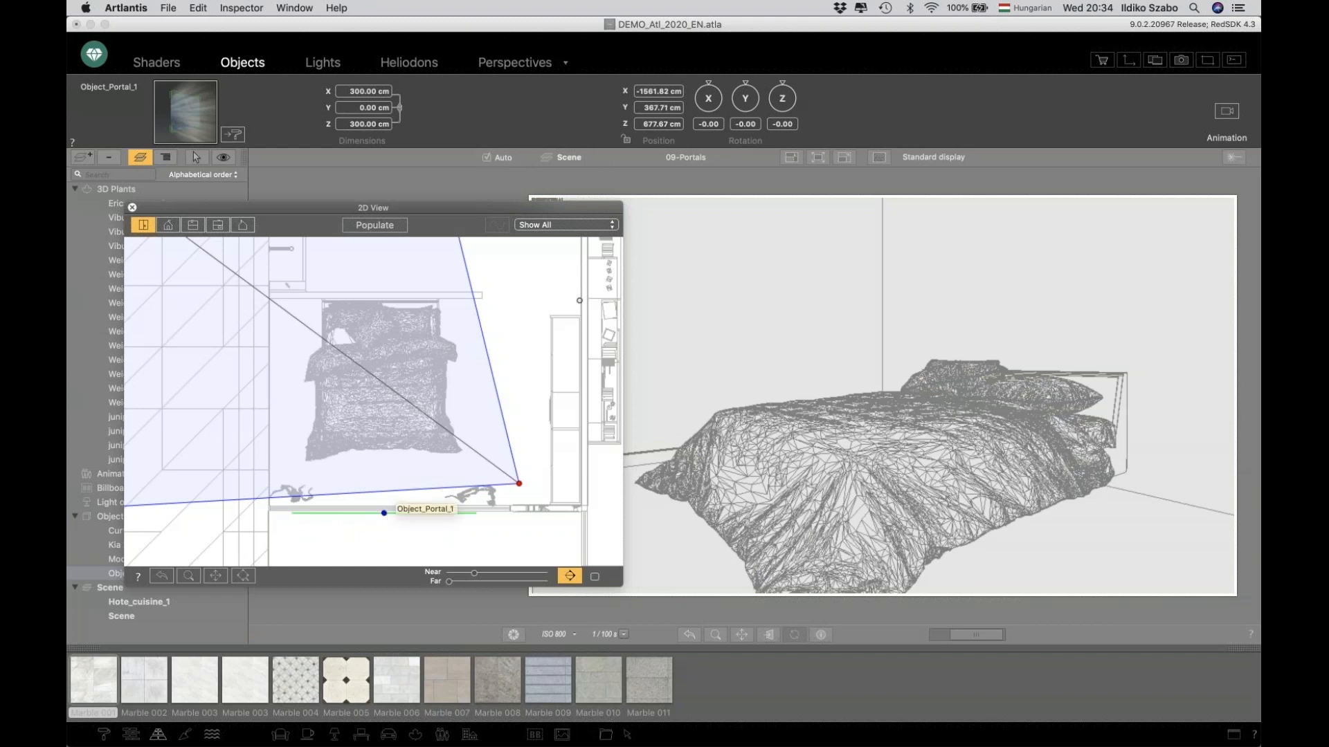
pyautogui.click(397, 108)
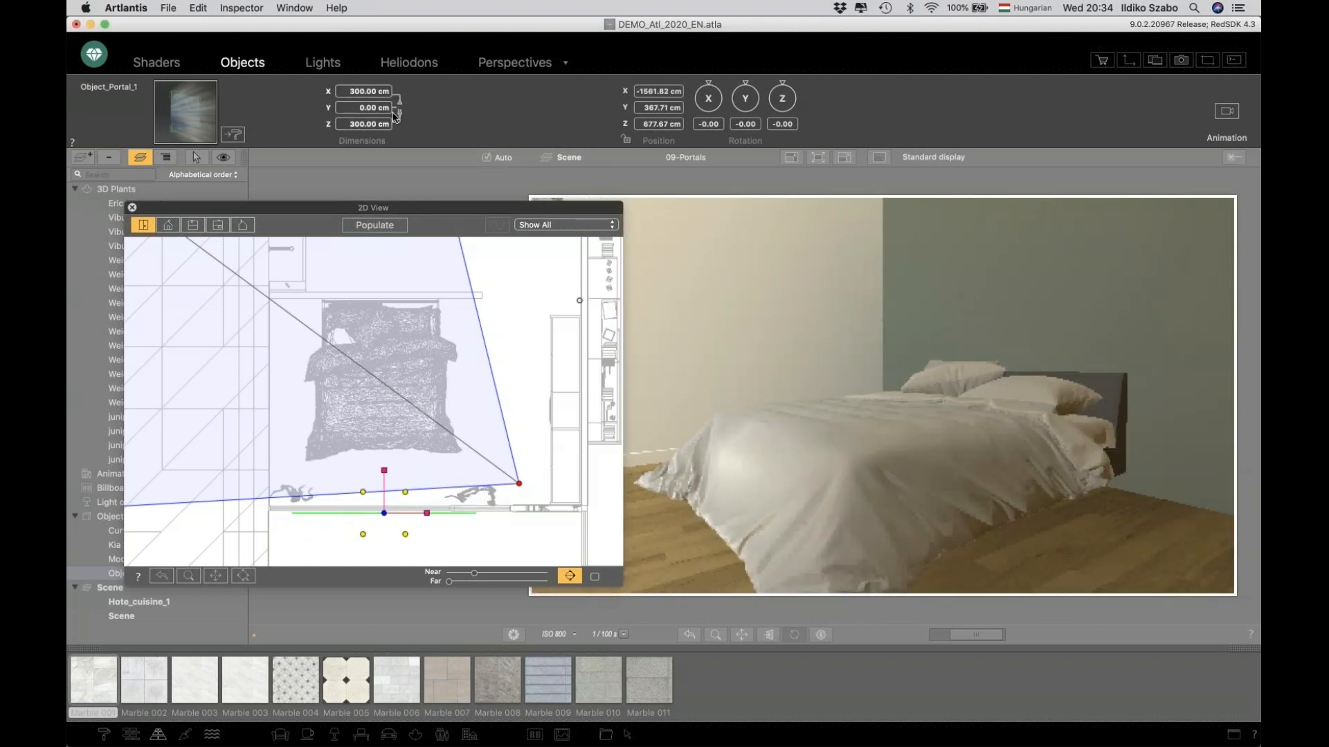
pyautogui.moveTo(427, 515)
pyautogui.mouseDown()
pyautogui.moveTo(441, 517)
pyautogui.moveTo(371, 519)
pyautogui.mouseUp()
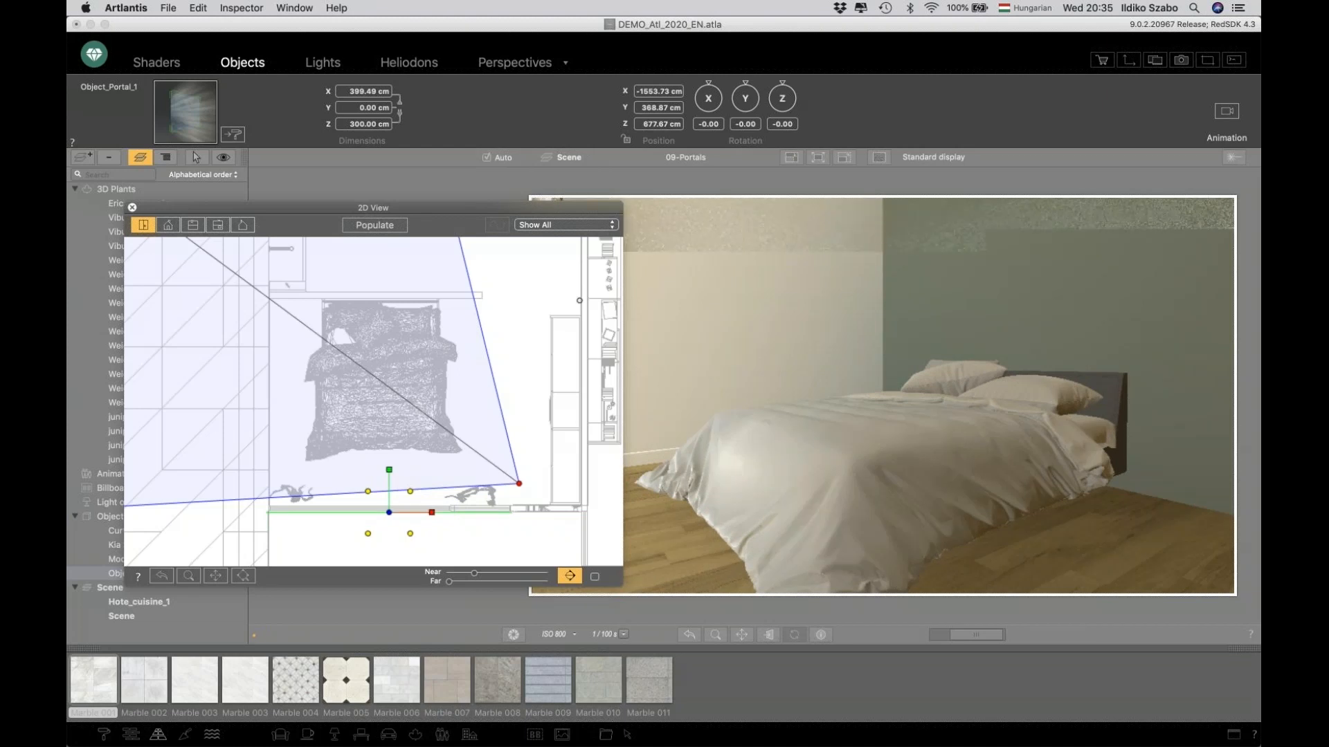
# Inspect the Portal shader applied to Object_Portal_1 and close the 2D view.
pyautogui.click(170, 66)
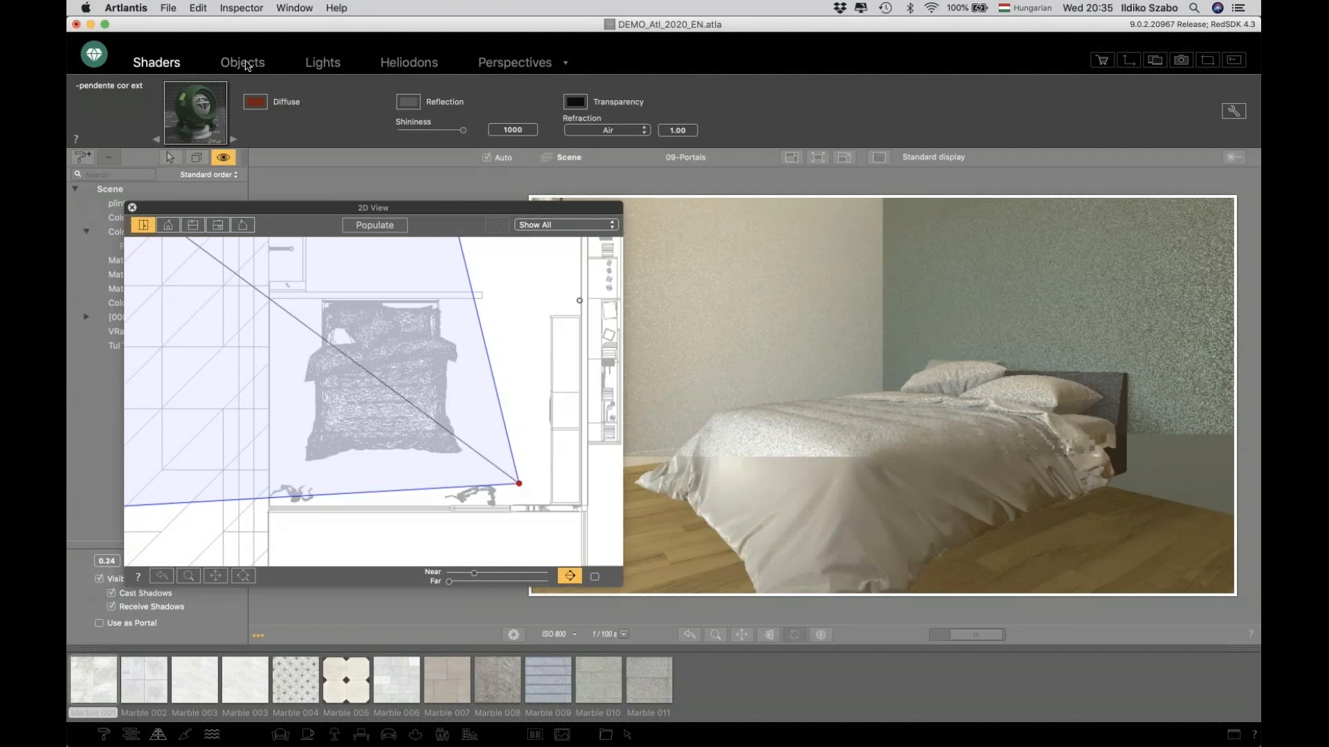
pyautogui.click(246, 65)
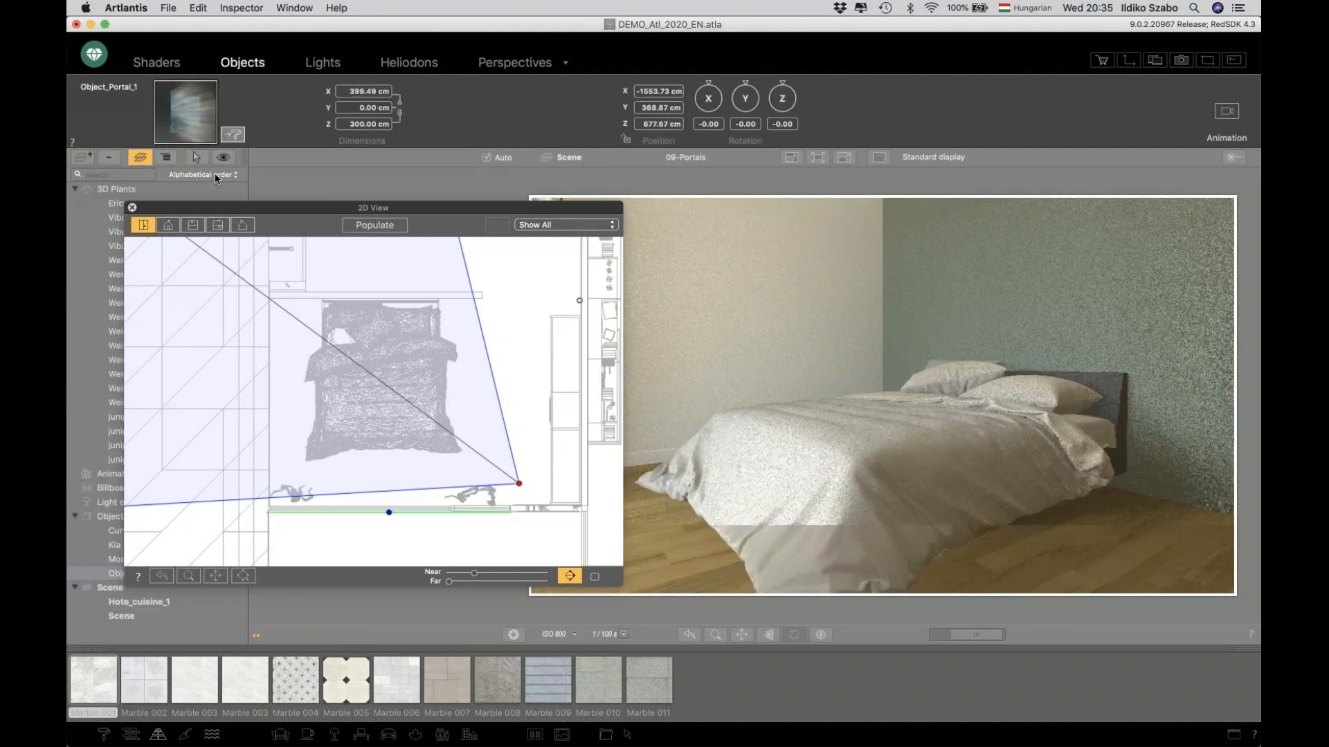
pyautogui.click(234, 135)
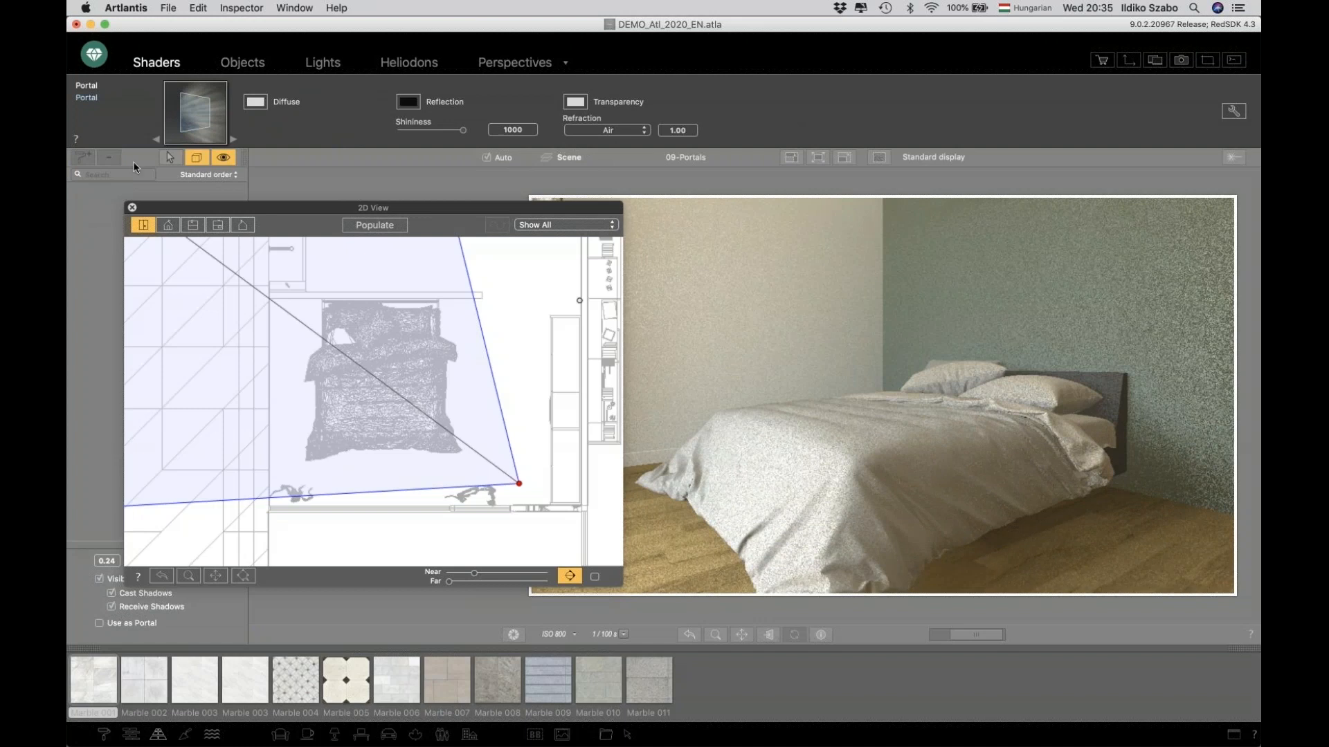
pyautogui.click(131, 207)
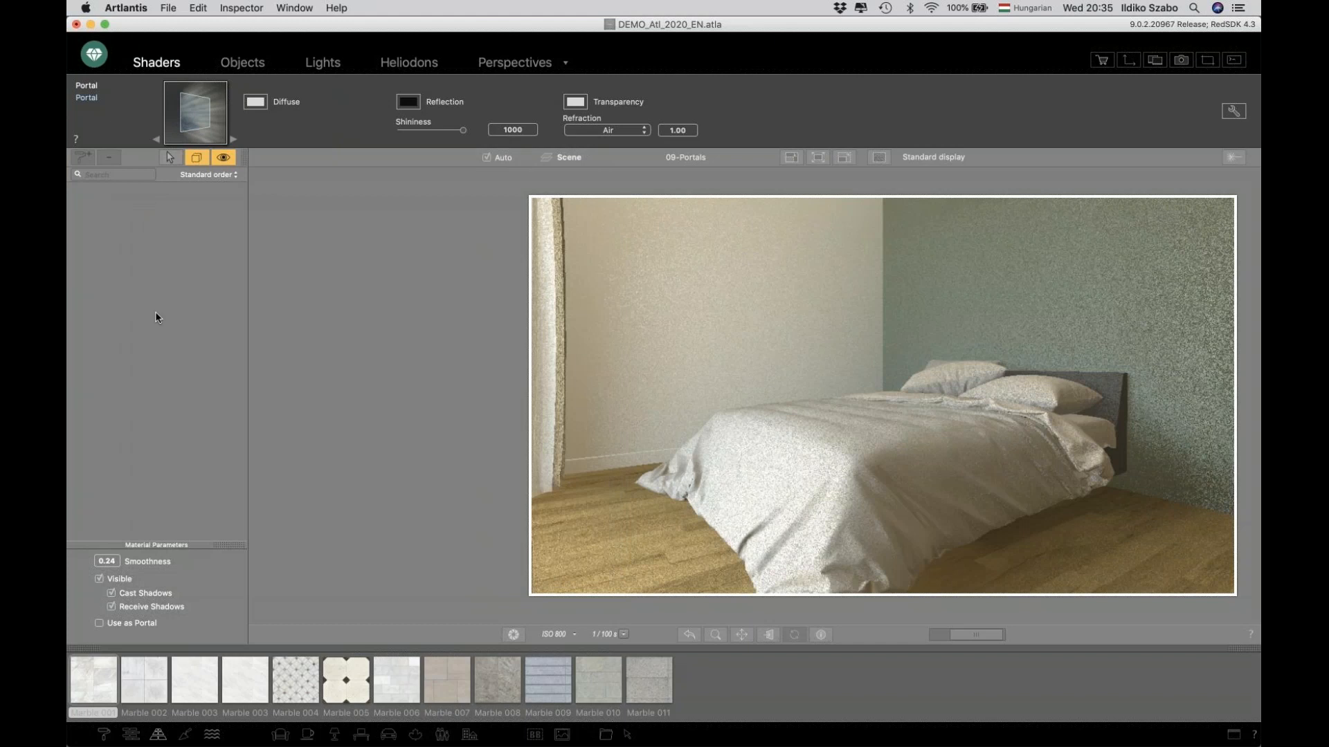
pyautogui.click(220, 163)
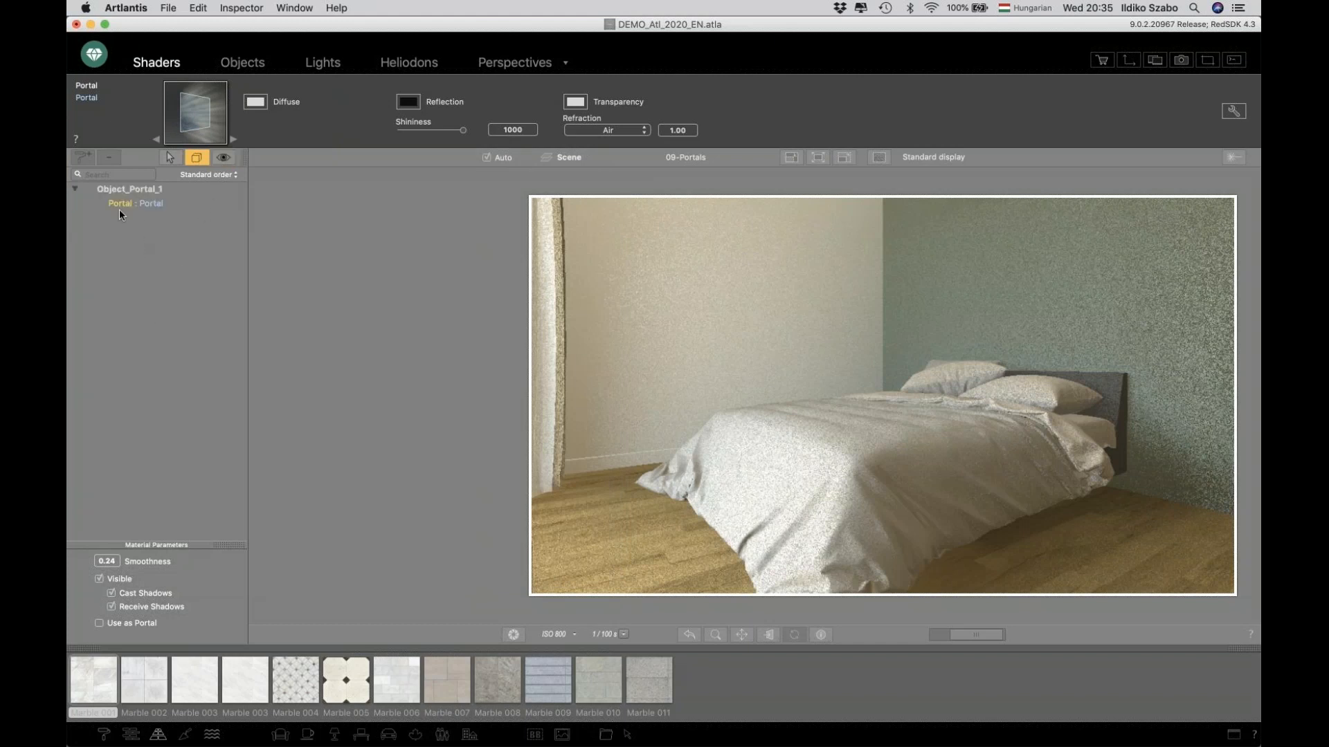
pyautogui.click(154, 202)
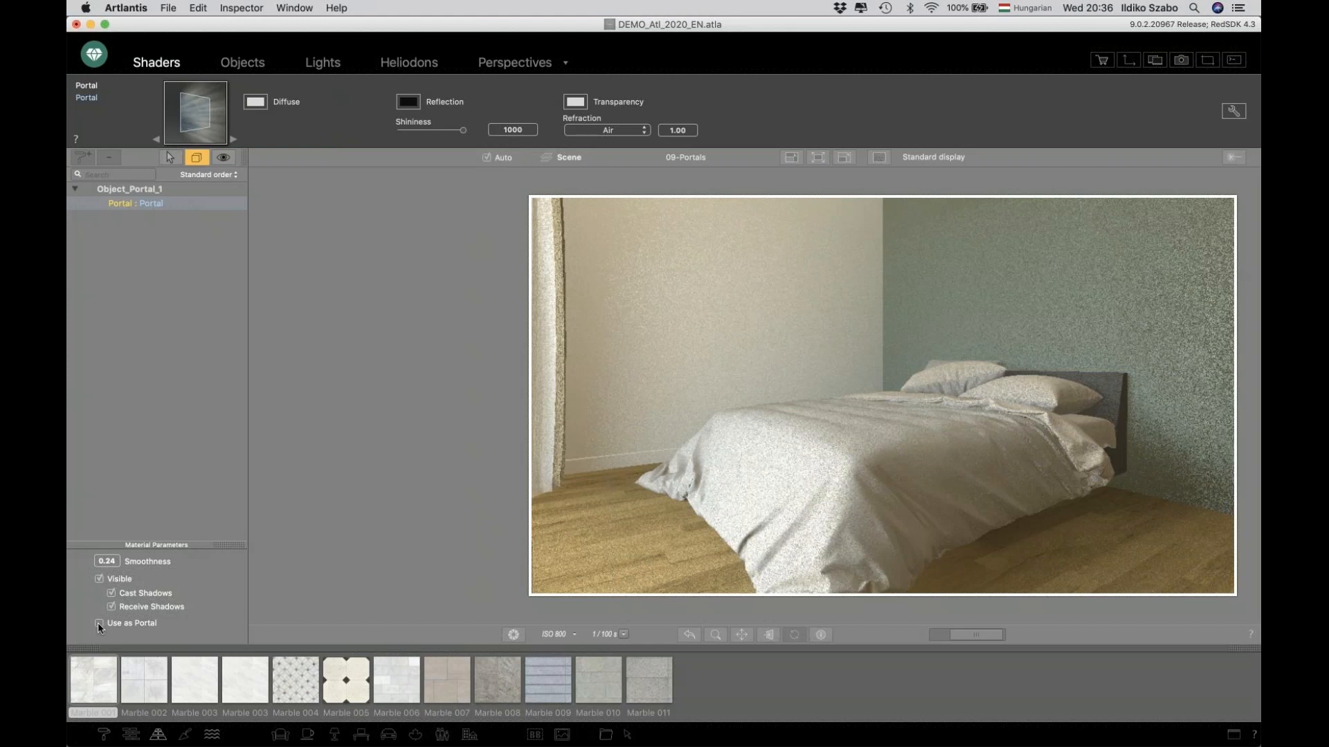
pyautogui.click(242, 62)
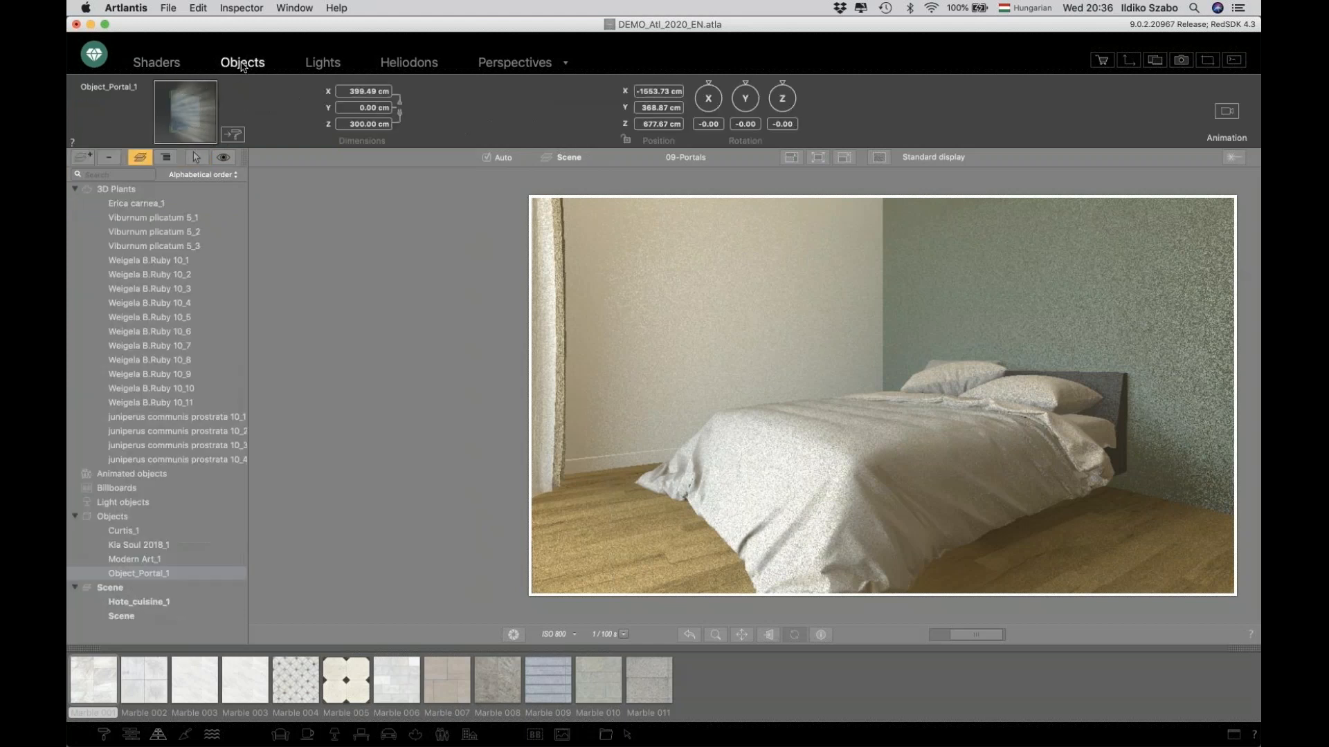
# Browse the object catalog and preview the Object_Portal item.
pyautogui.click(468, 736)
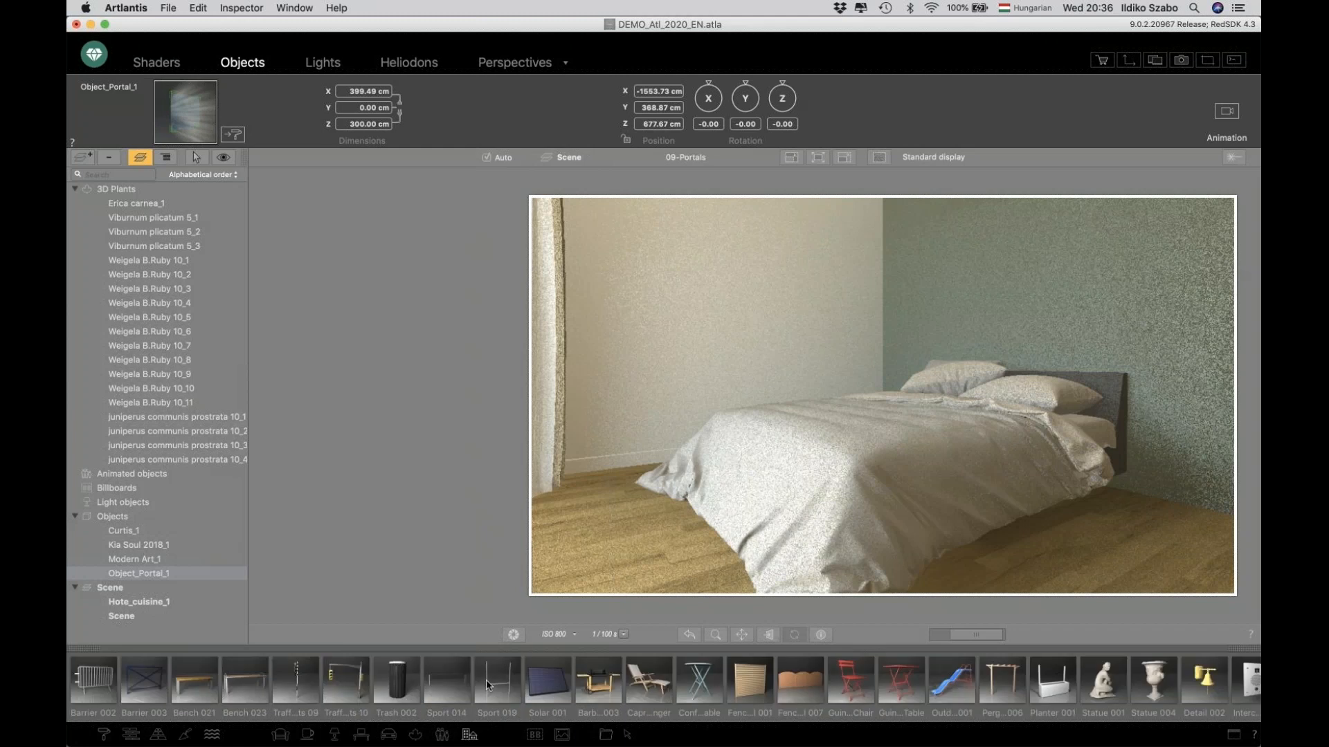
pyautogui.hscroll(8, 486, 679)
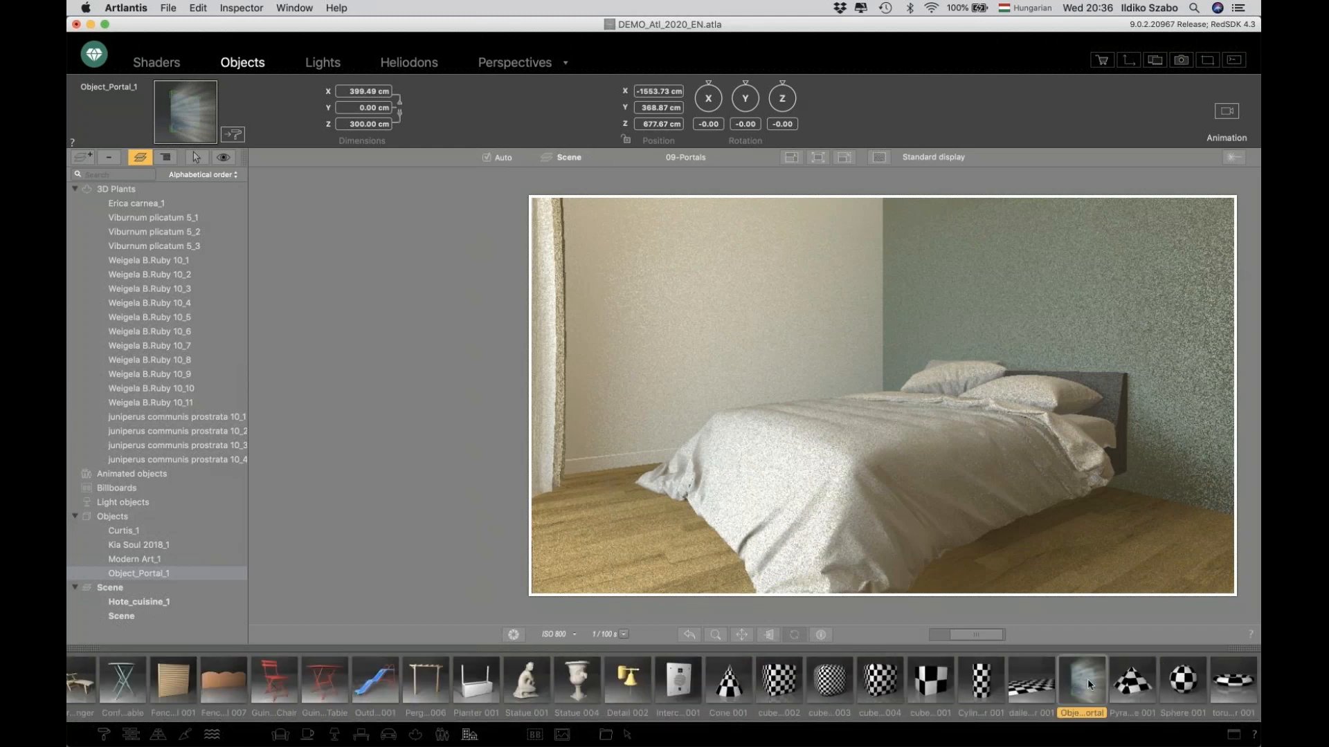
pyautogui.press('space')
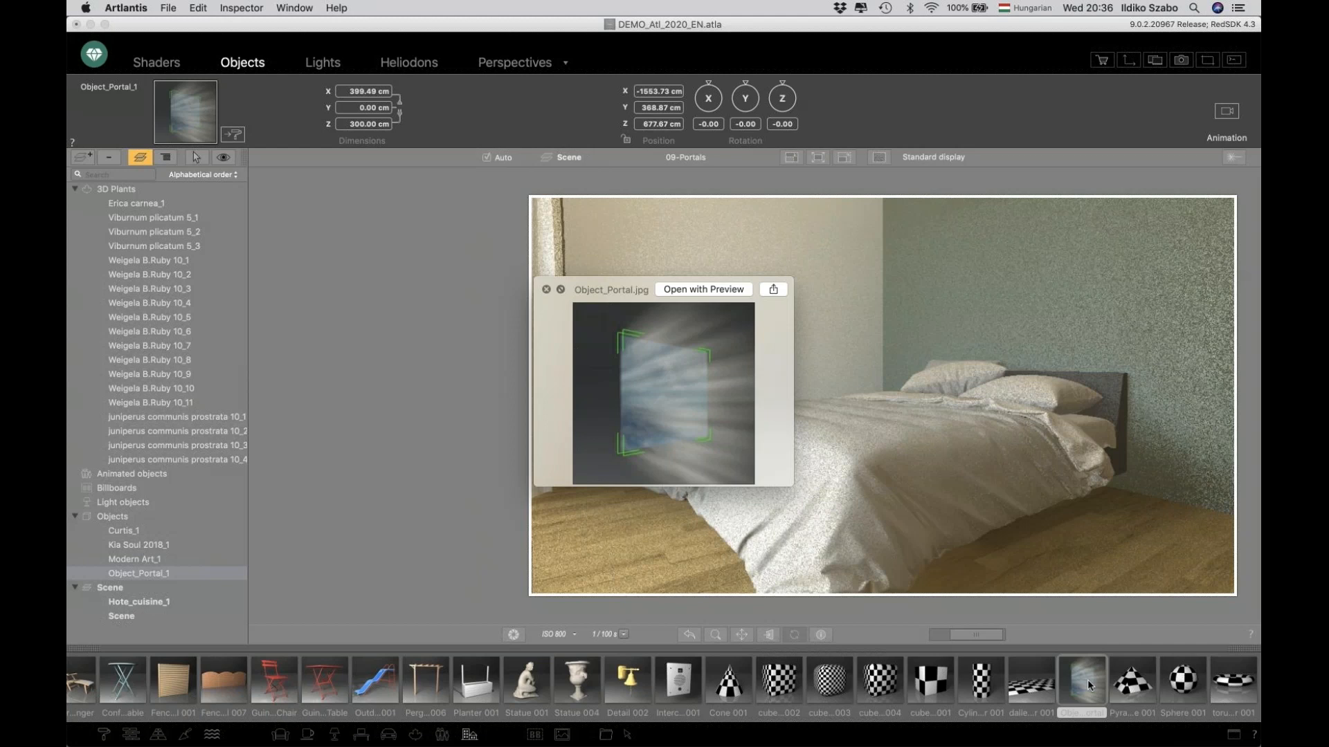
pyautogui.press('space')
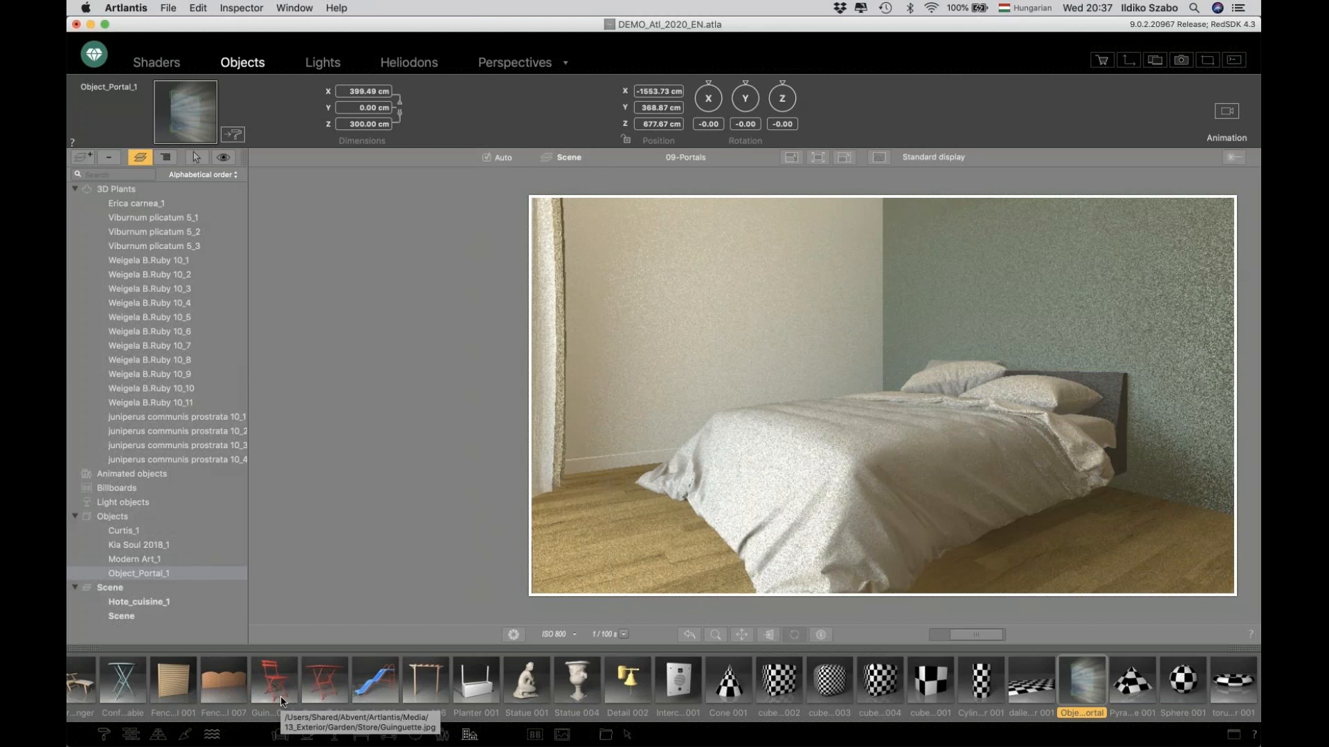
# Browse the miscellaneous shaders catalog and preview the Portal shader.
pyautogui.click(104, 734)
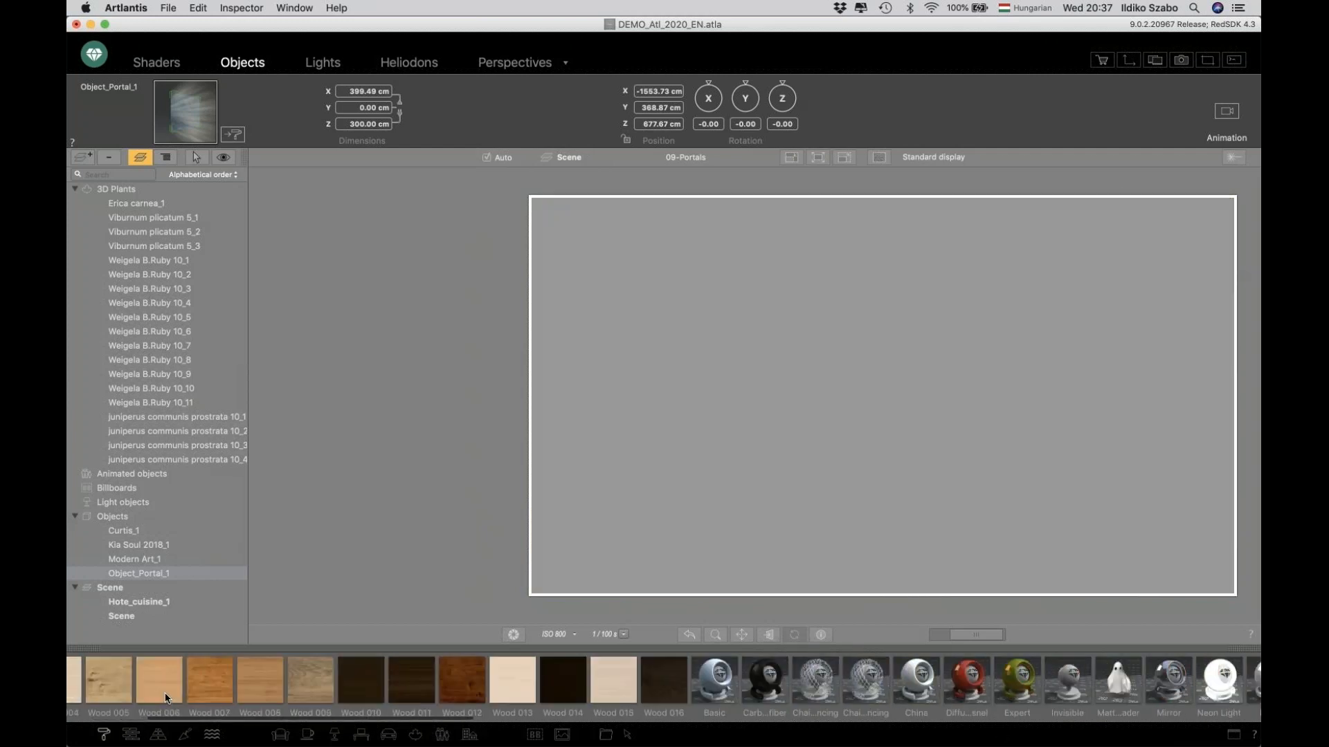
pyautogui.hscroll(11, 166, 697)
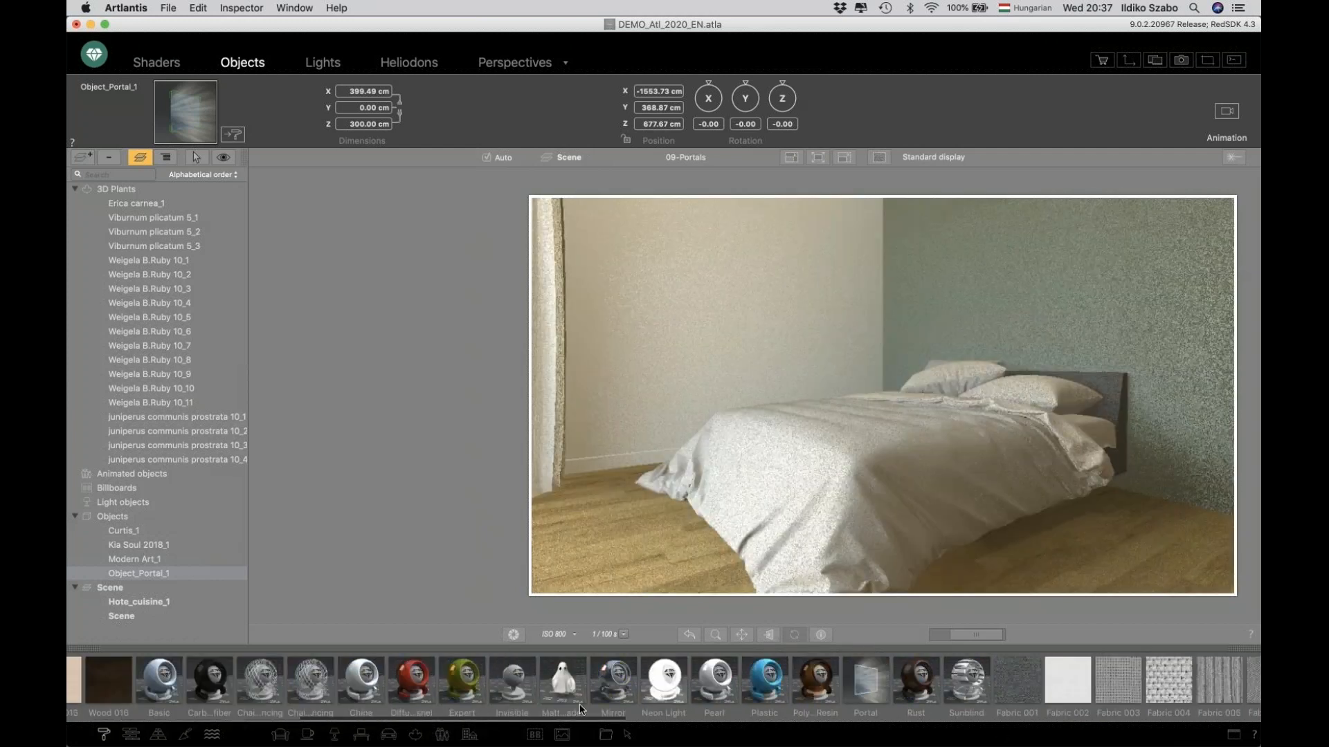
pyautogui.click(863, 695)
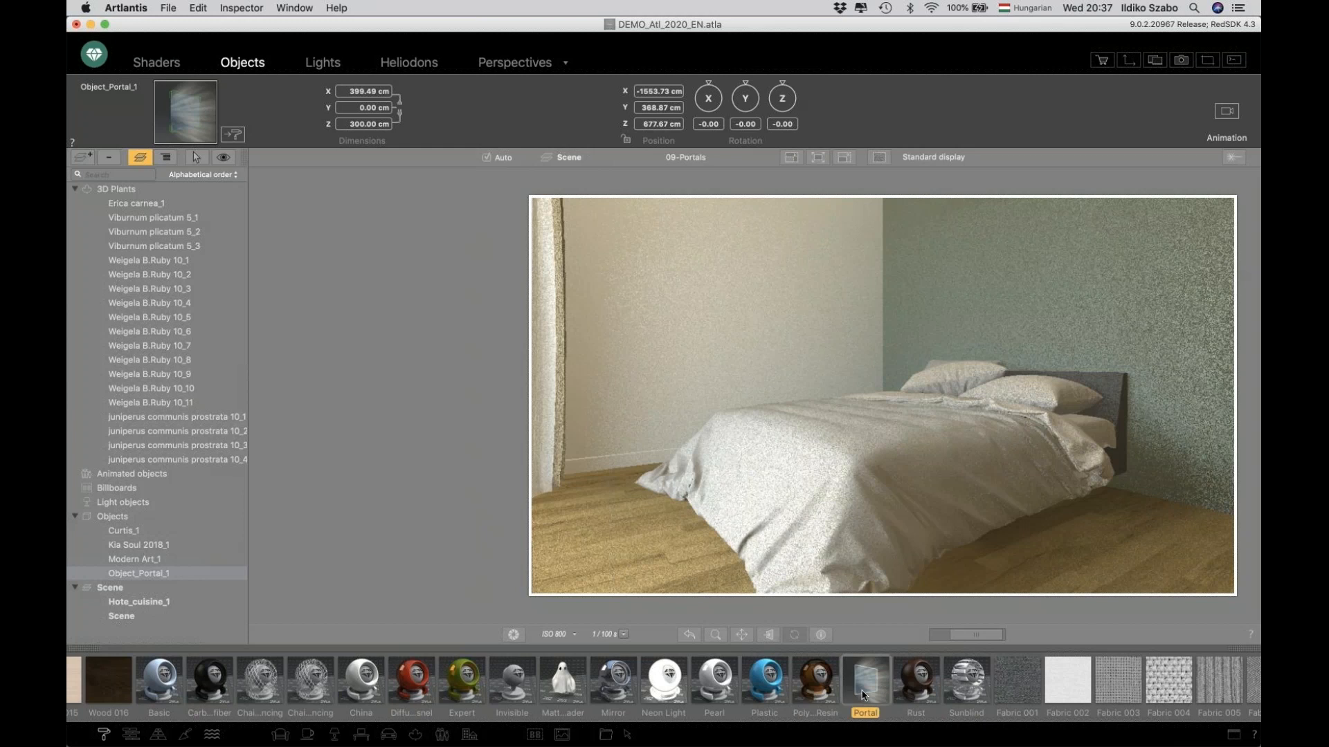
pyautogui.press('space')
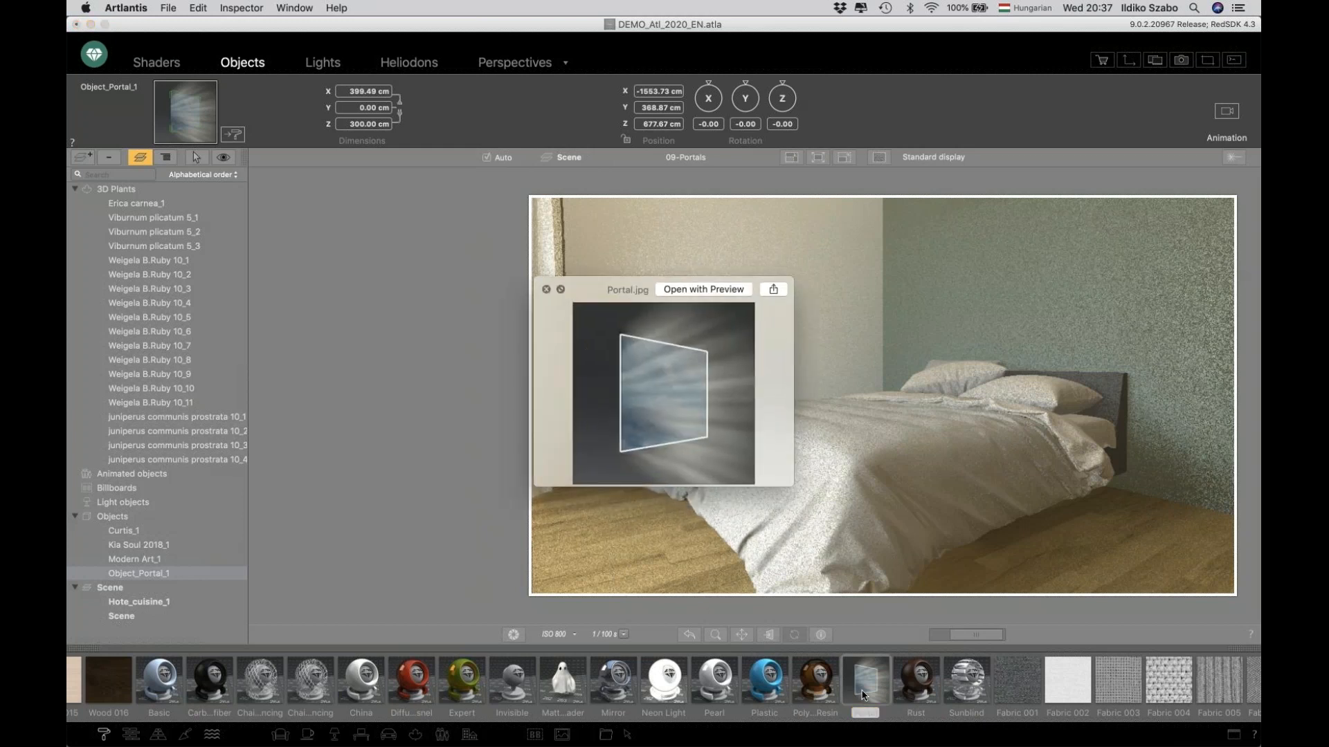
pyautogui.press('space')
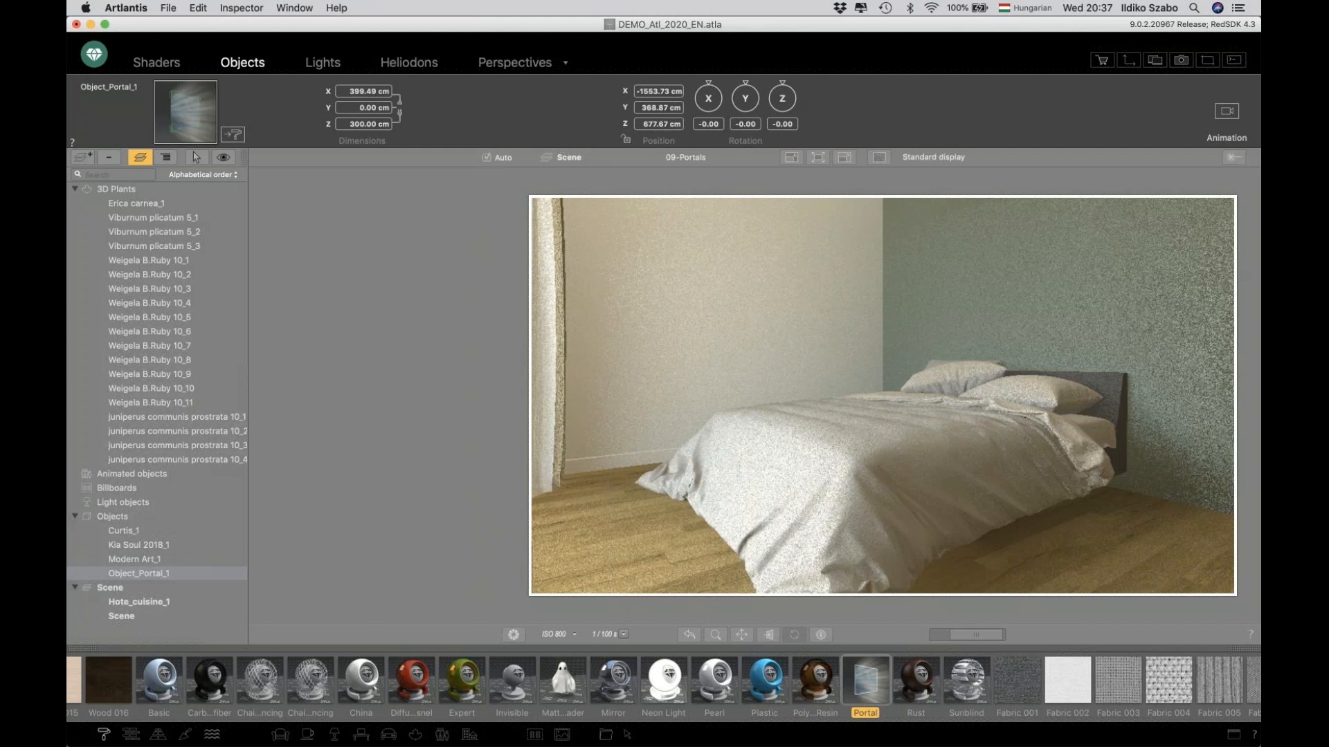
# Switch to Preview and leaf through the Portals OFF and ON comparison renders.
pyautogui.press('super+Tab')
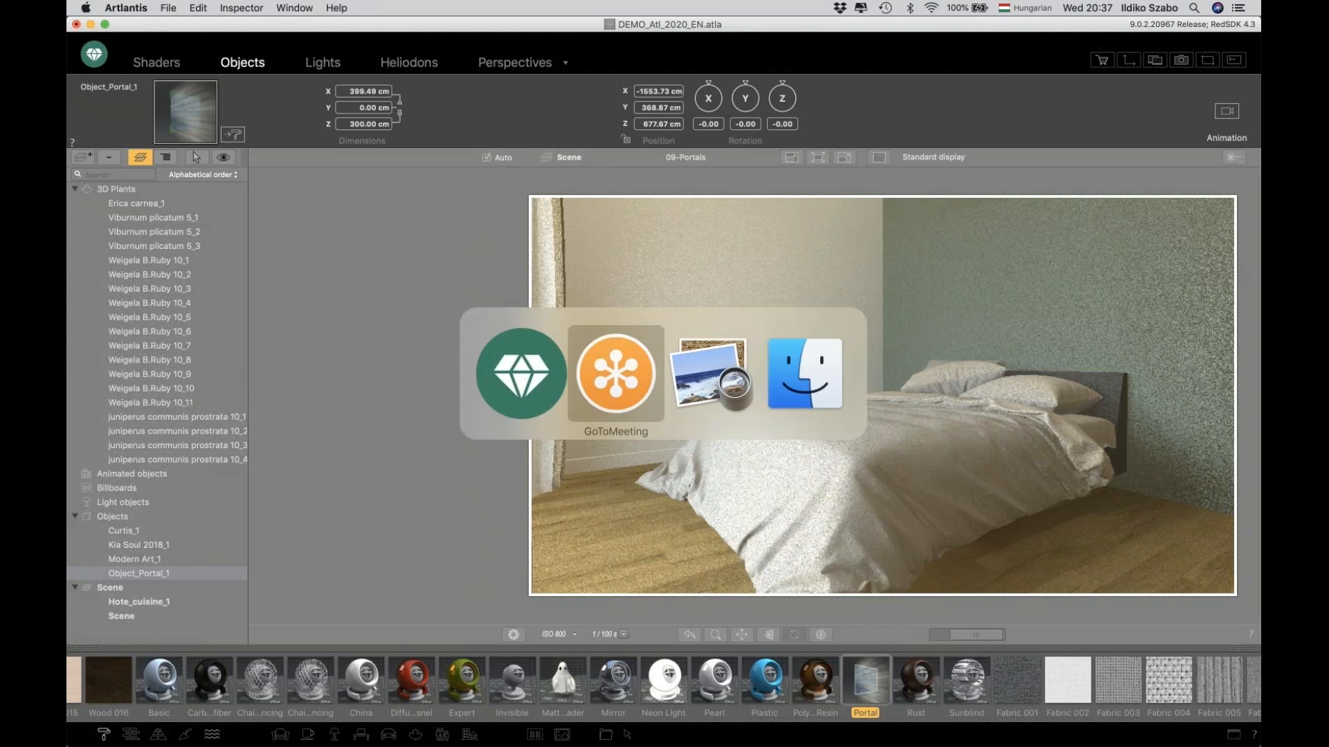
pyautogui.press('super+Tab')
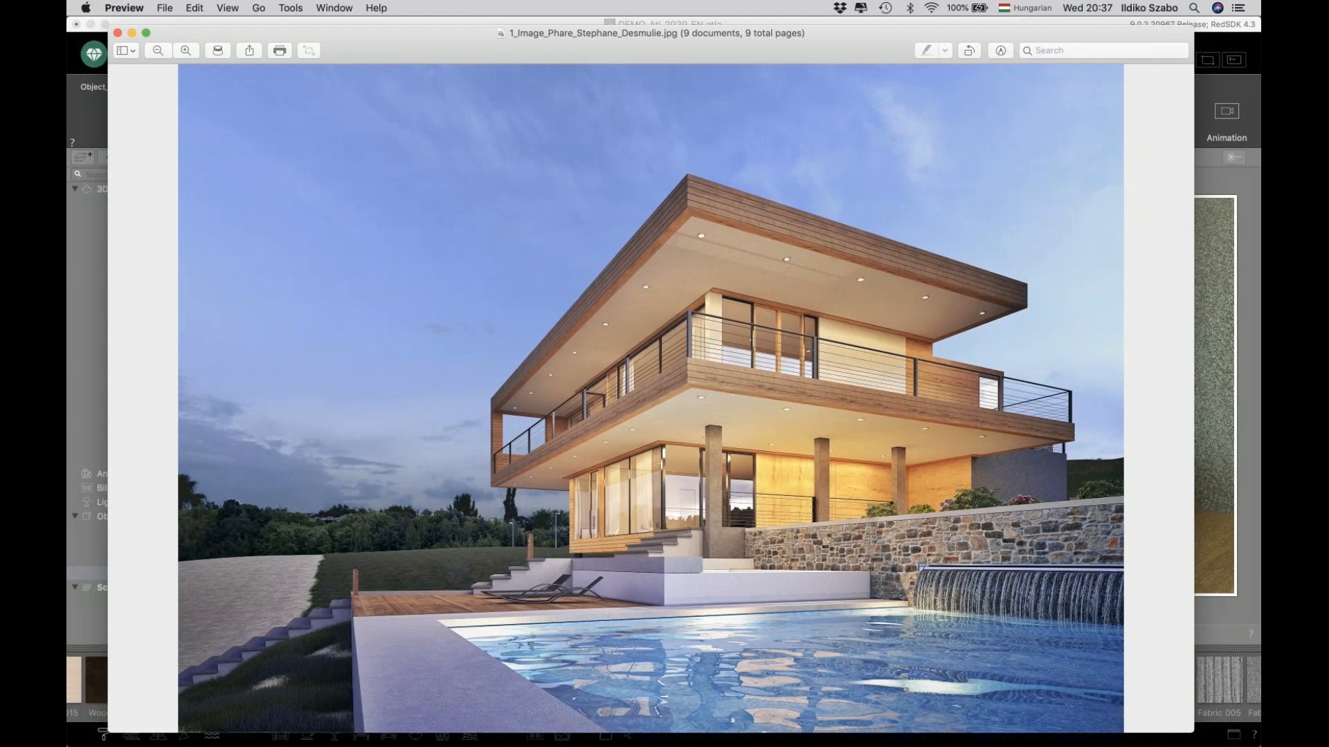
pyautogui.press('Right')
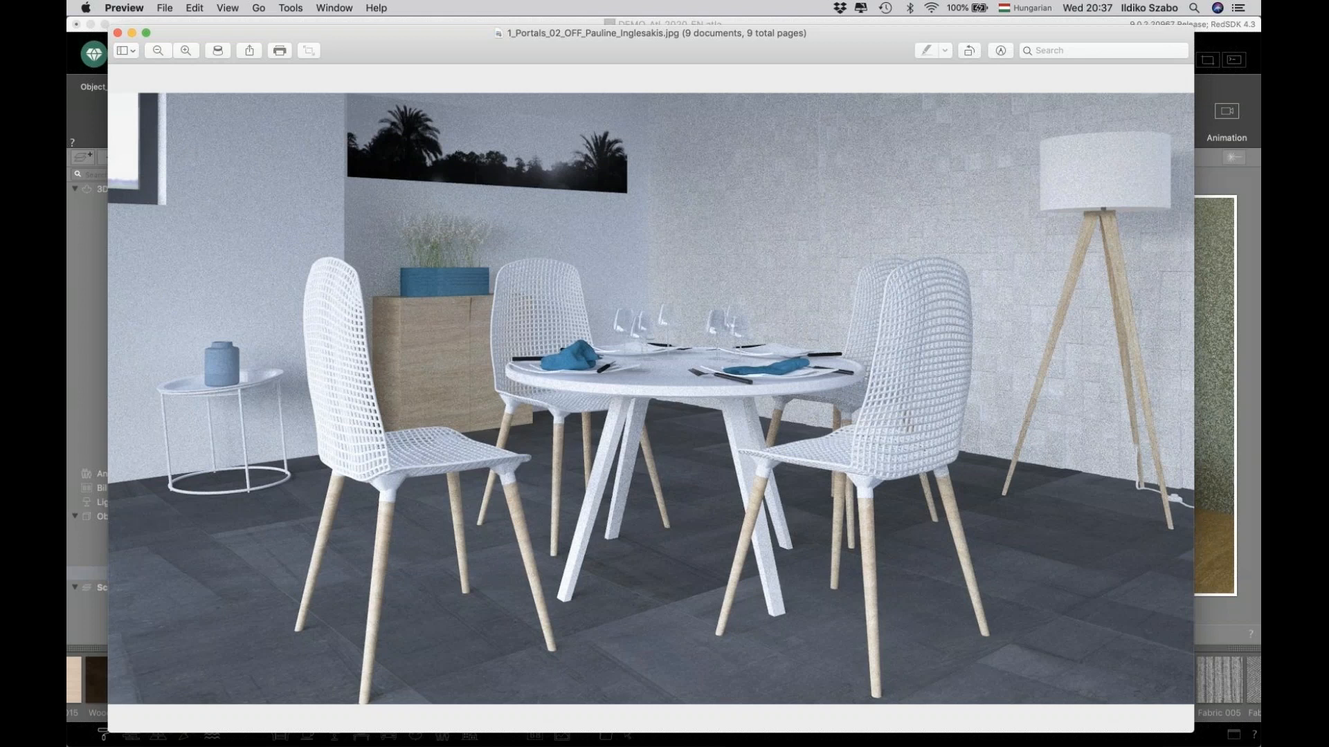
pyautogui.press('Right')
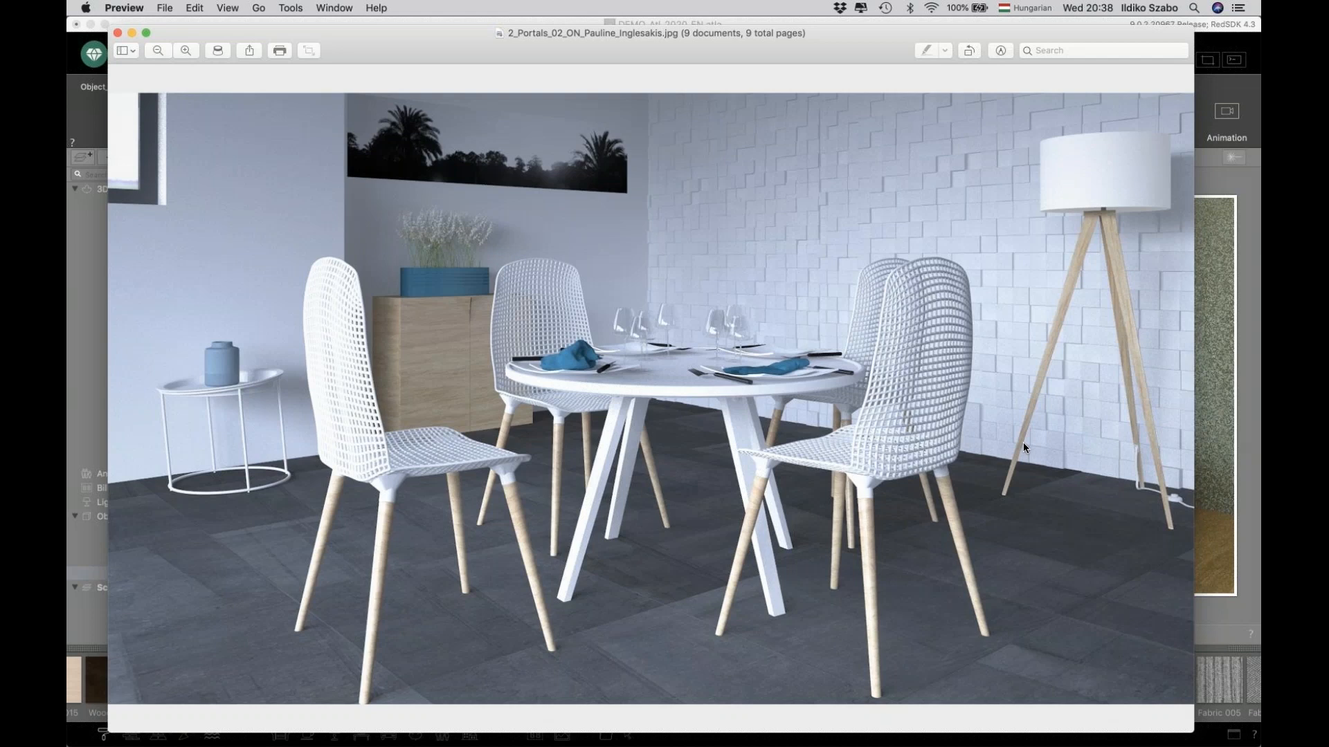
pyautogui.press('Right')
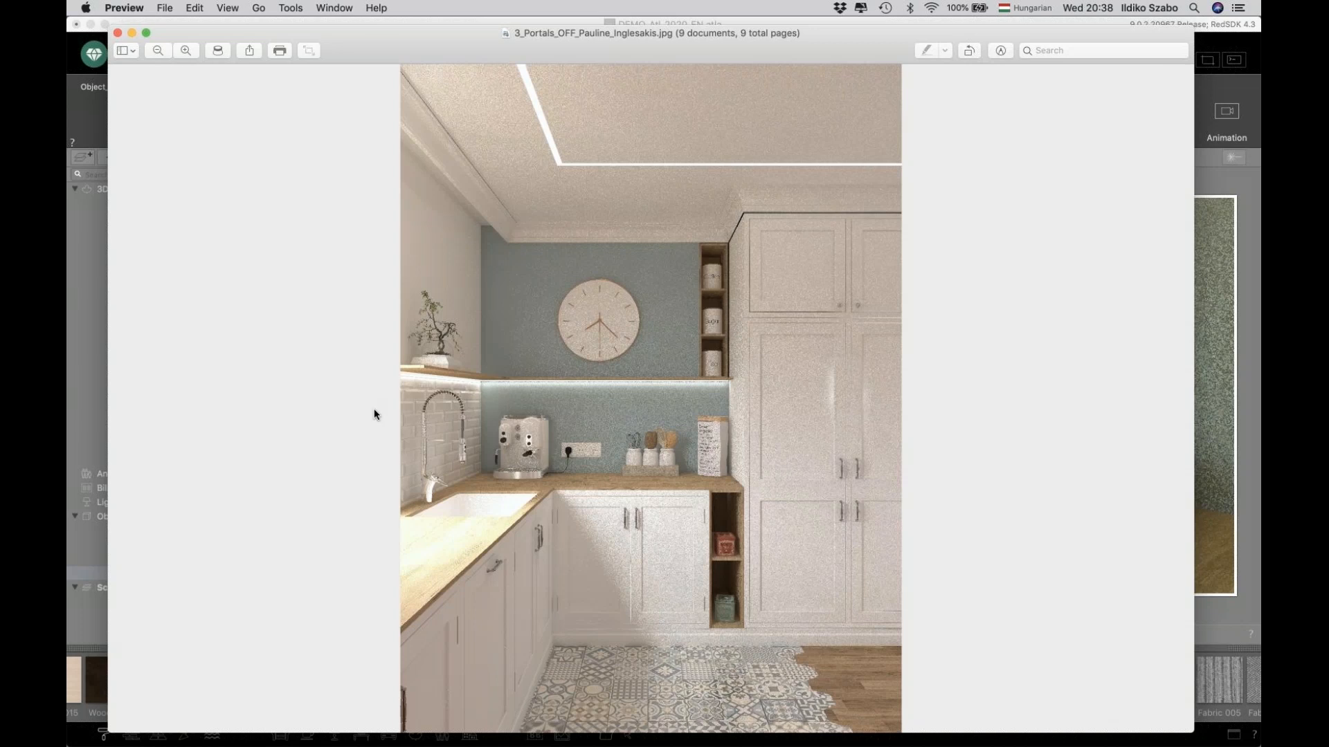
pyautogui.press('Down')
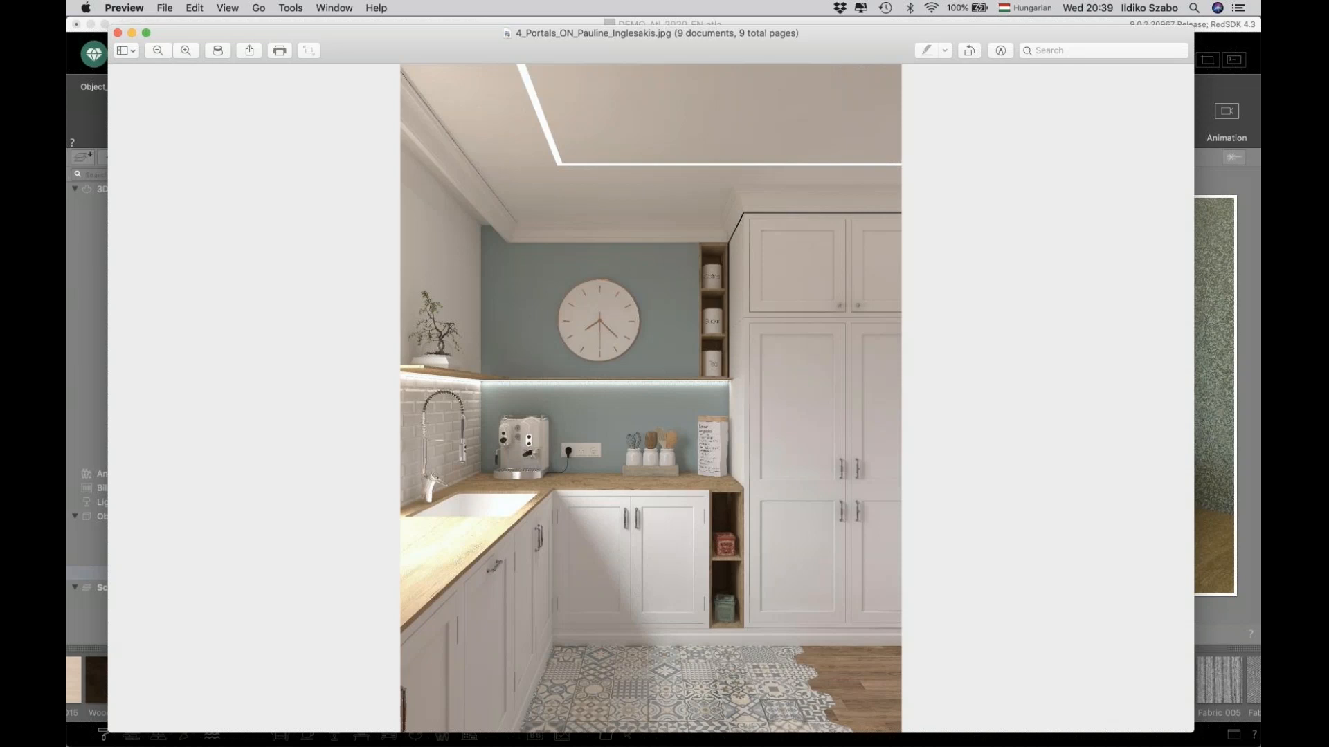
# Return to Artlantis and open the 10-Denoiser perspective from the perspectives list.
pyautogui.press('cmd+Tab')
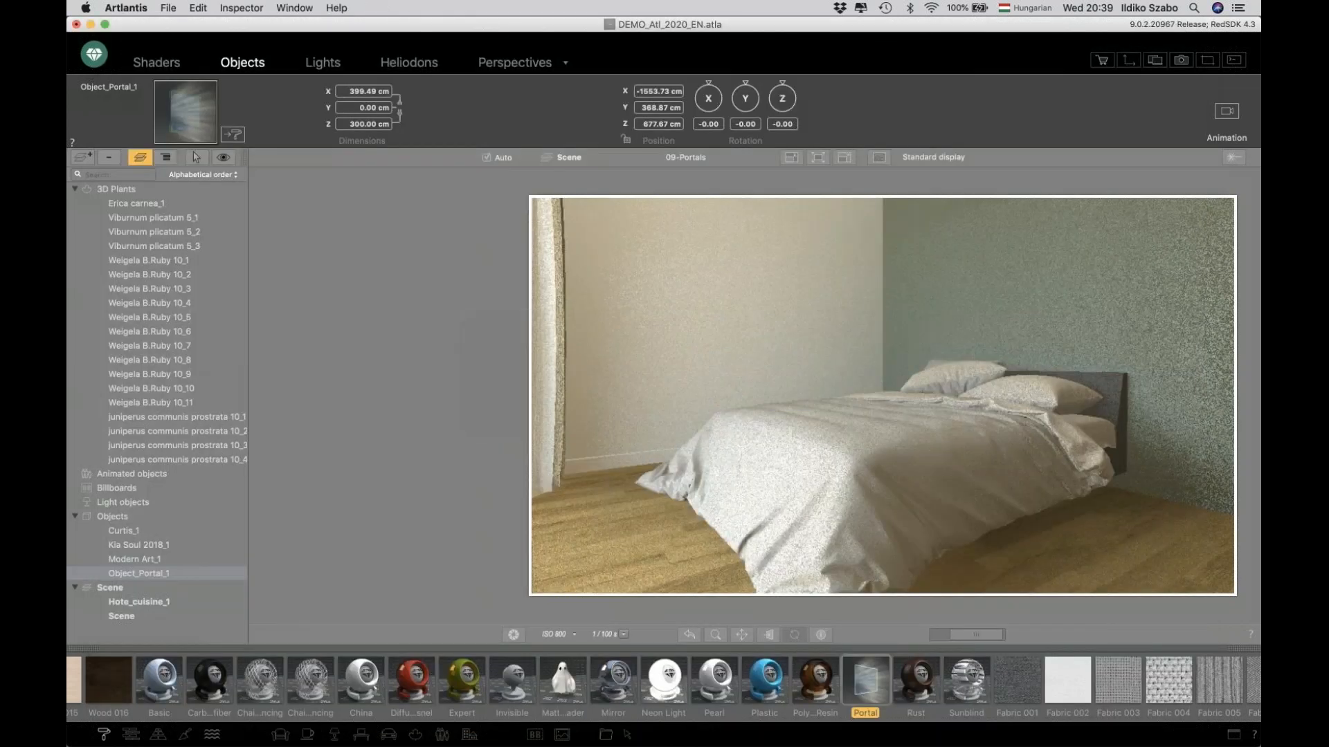
pyautogui.click(505, 64)
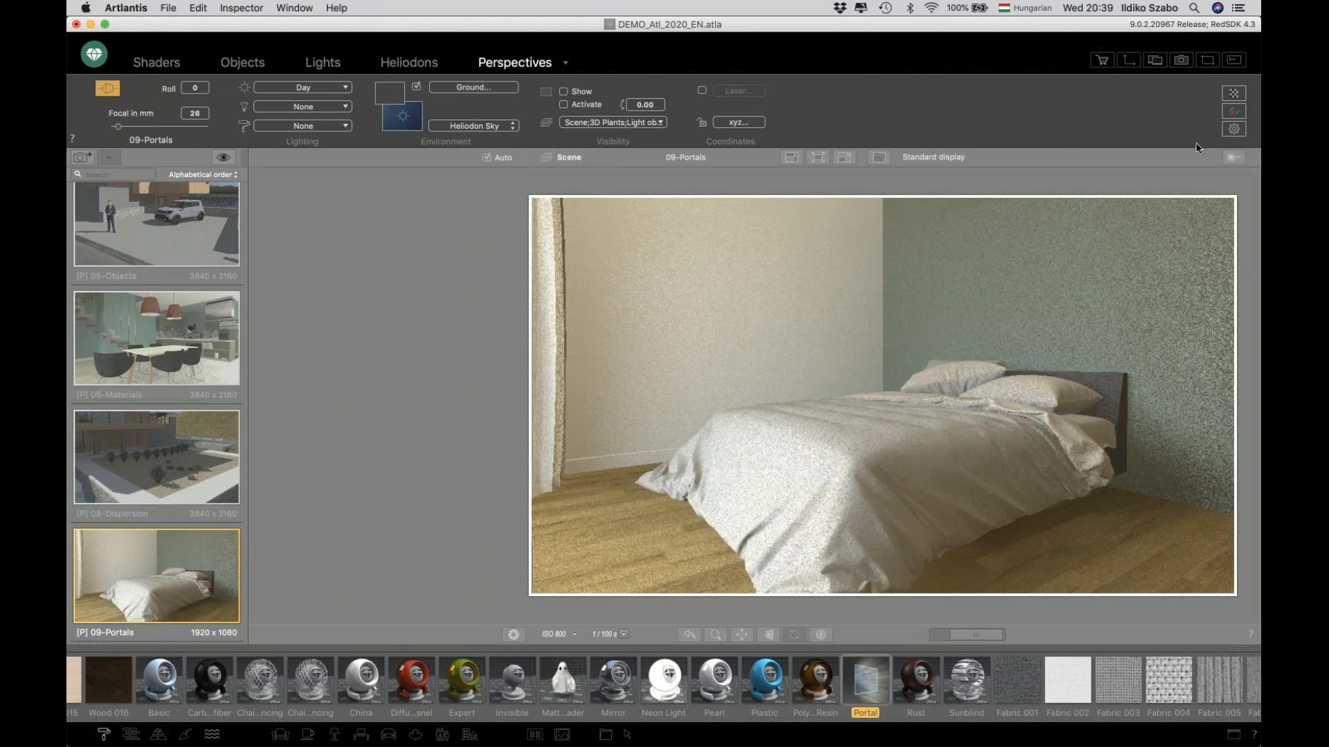
pyautogui.scroll(-3, 191, 400)
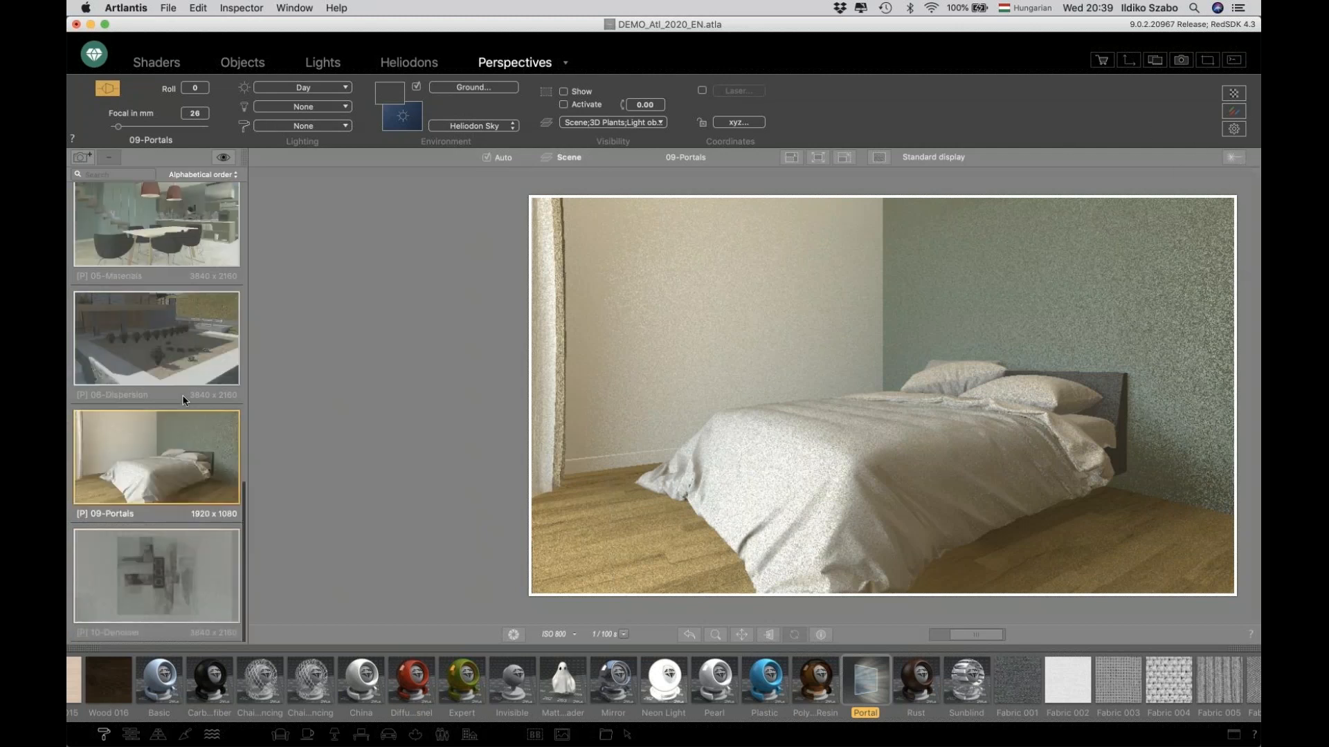
pyautogui.click(188, 564)
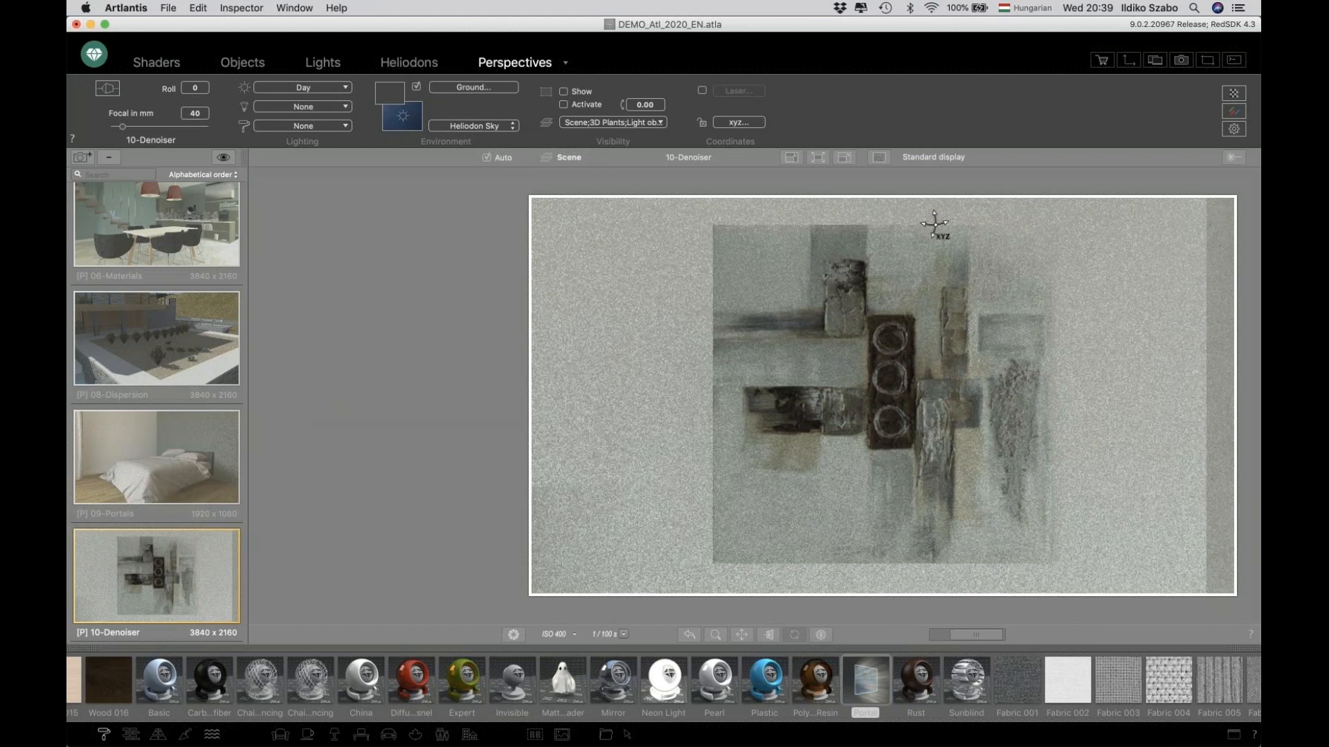
# Enable the Denoiser in the rendering parameters to preview its effect, and cancel the dialog.
pyautogui.click(1235, 129)
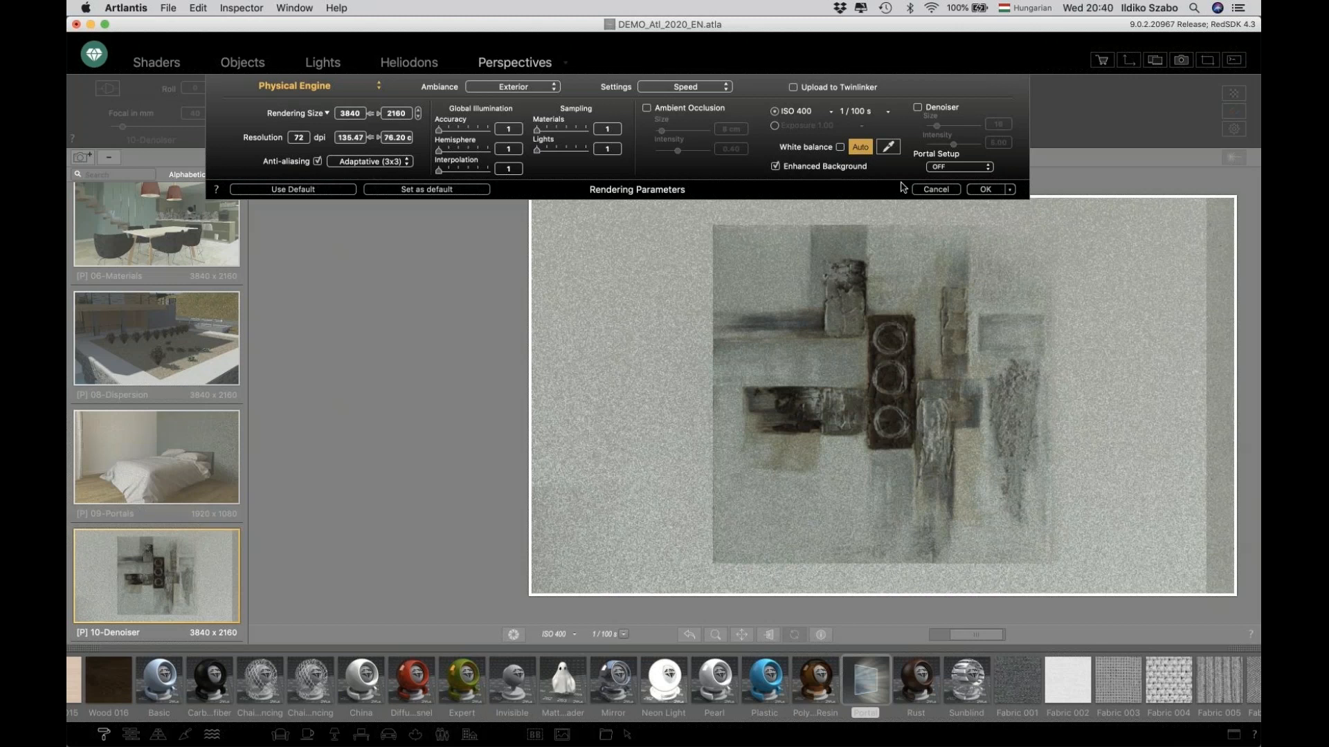
pyautogui.click(917, 108)
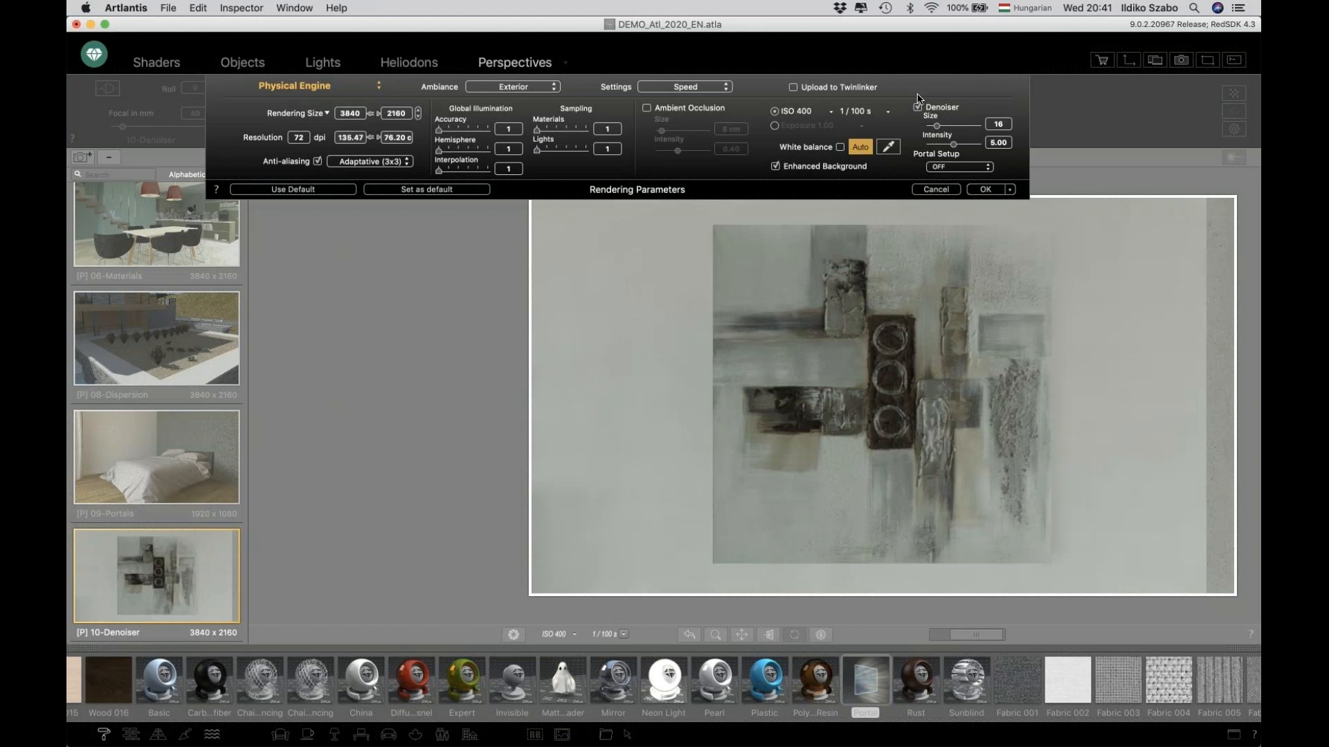
pyautogui.click(939, 189)
# Switch to Preview and compare the Denoiser OFF and Denoiser ON renders.
pyautogui.press('super+Tab')
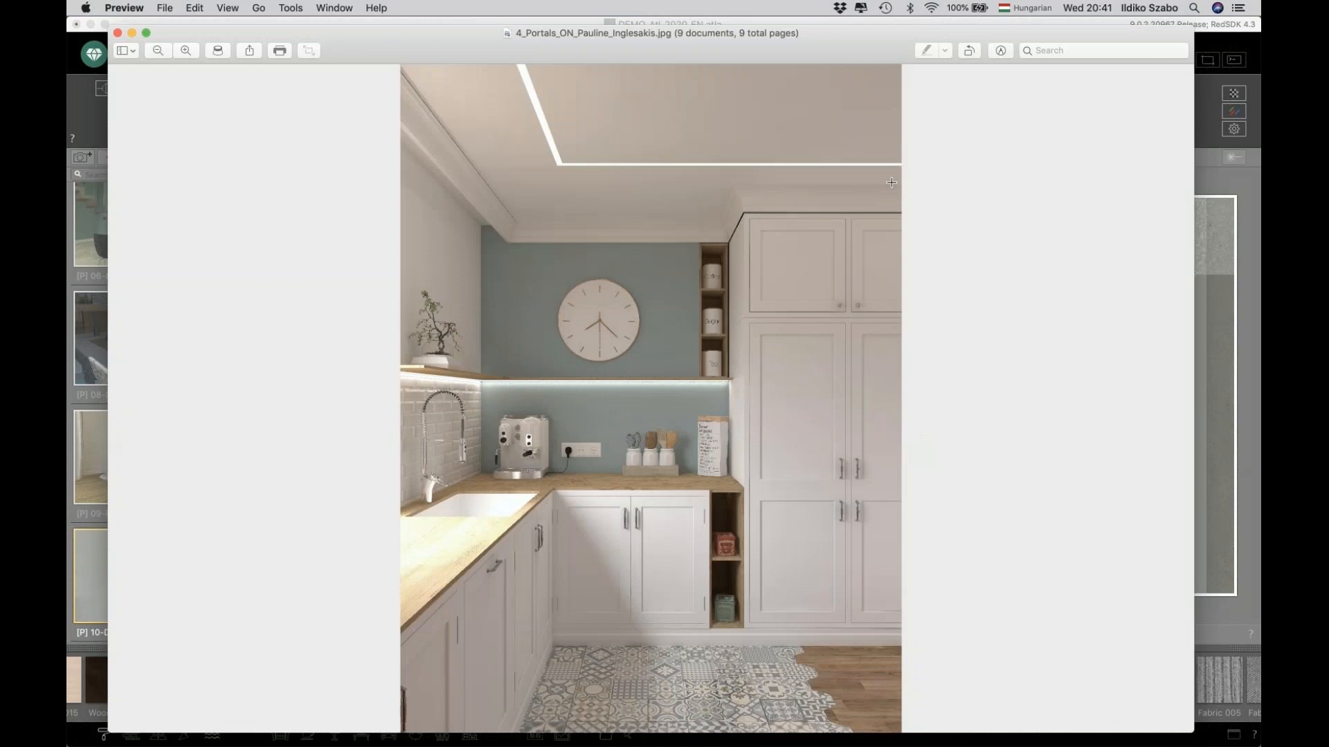
pyautogui.press('Down')
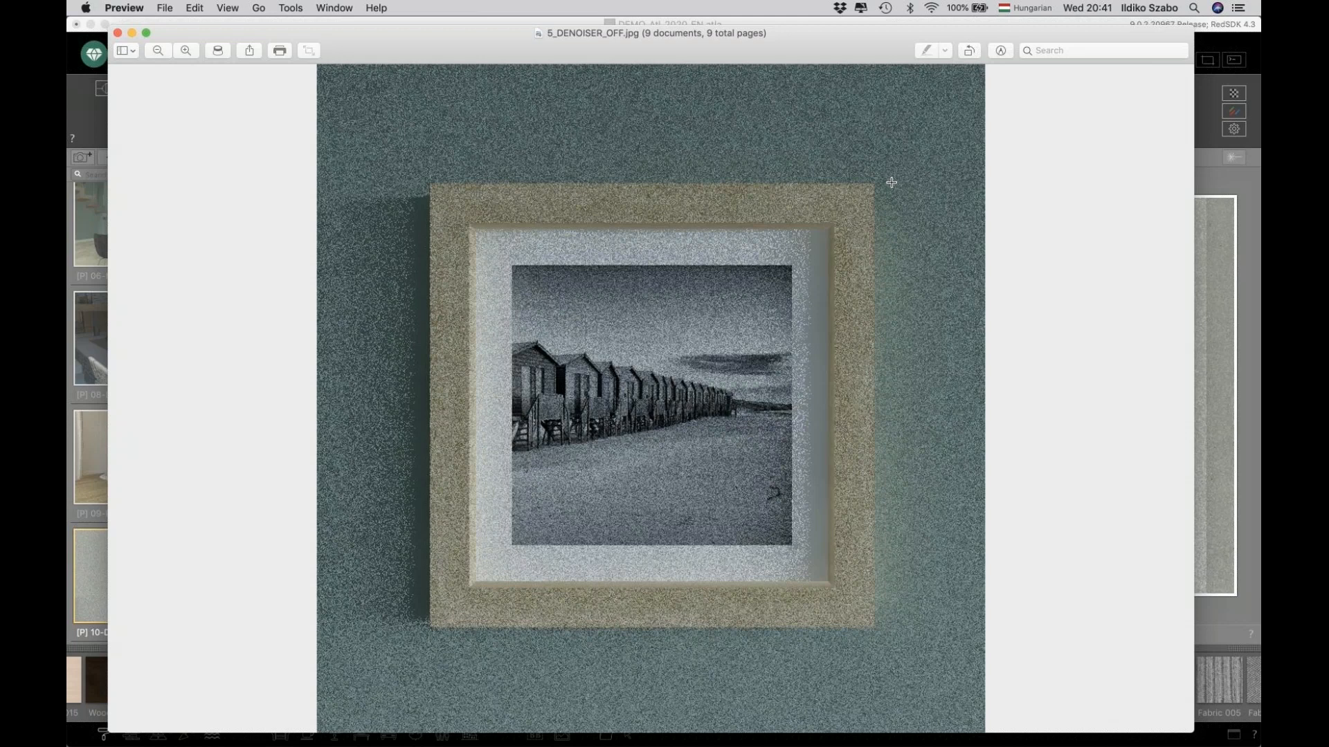
pyautogui.press('Down')
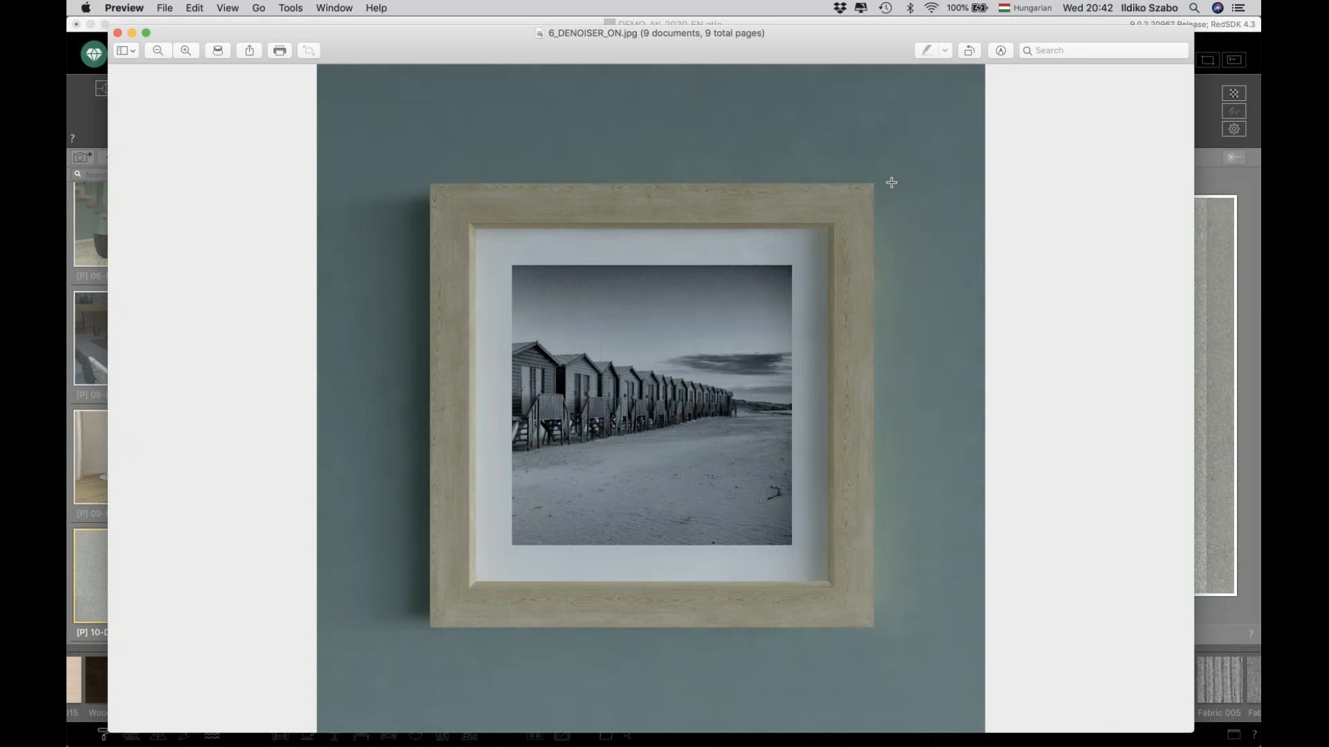
# Examine the Appart06 apartment renders, zooming and panning across the Cam01 image before moving to Cam02.
pyautogui.press('Right')
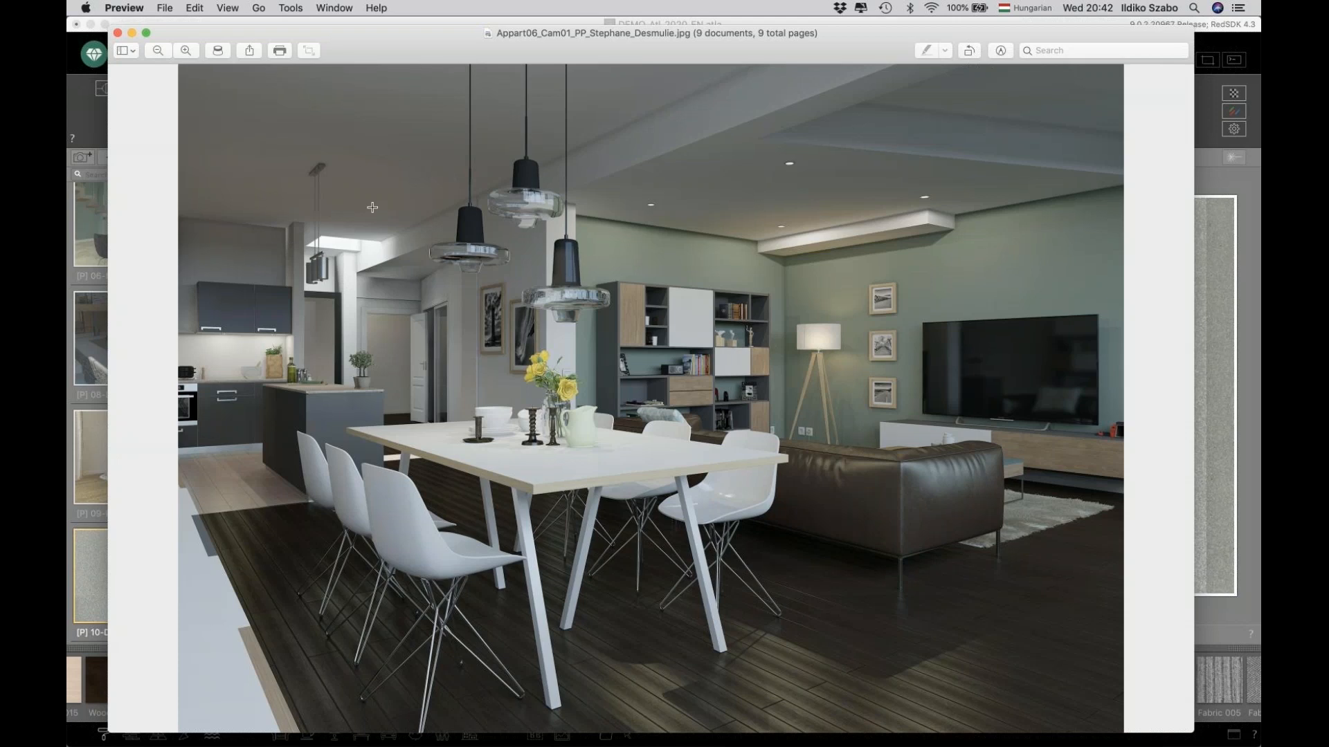
pyautogui.click(184, 55)
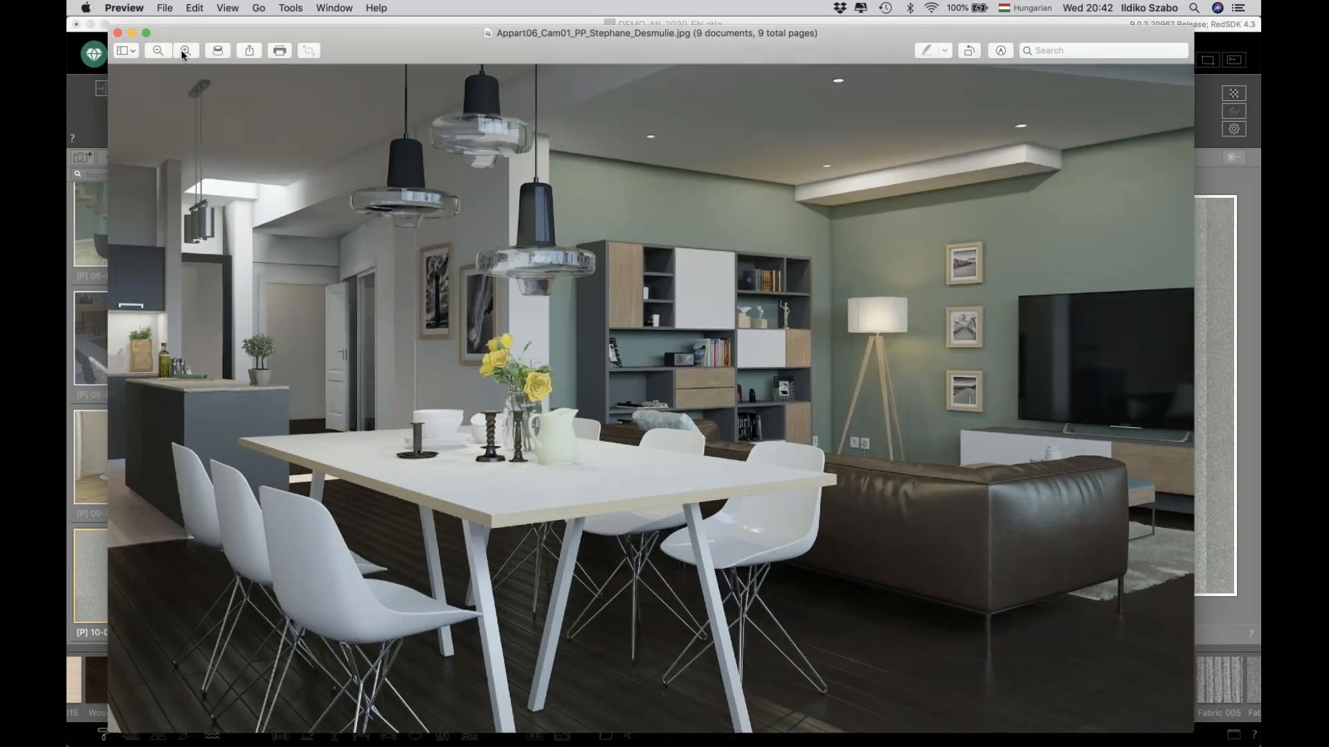
pyautogui.click(183, 55)
pyautogui.scroll(1, 295, 302)
pyautogui.scroll(2, 296, 303)
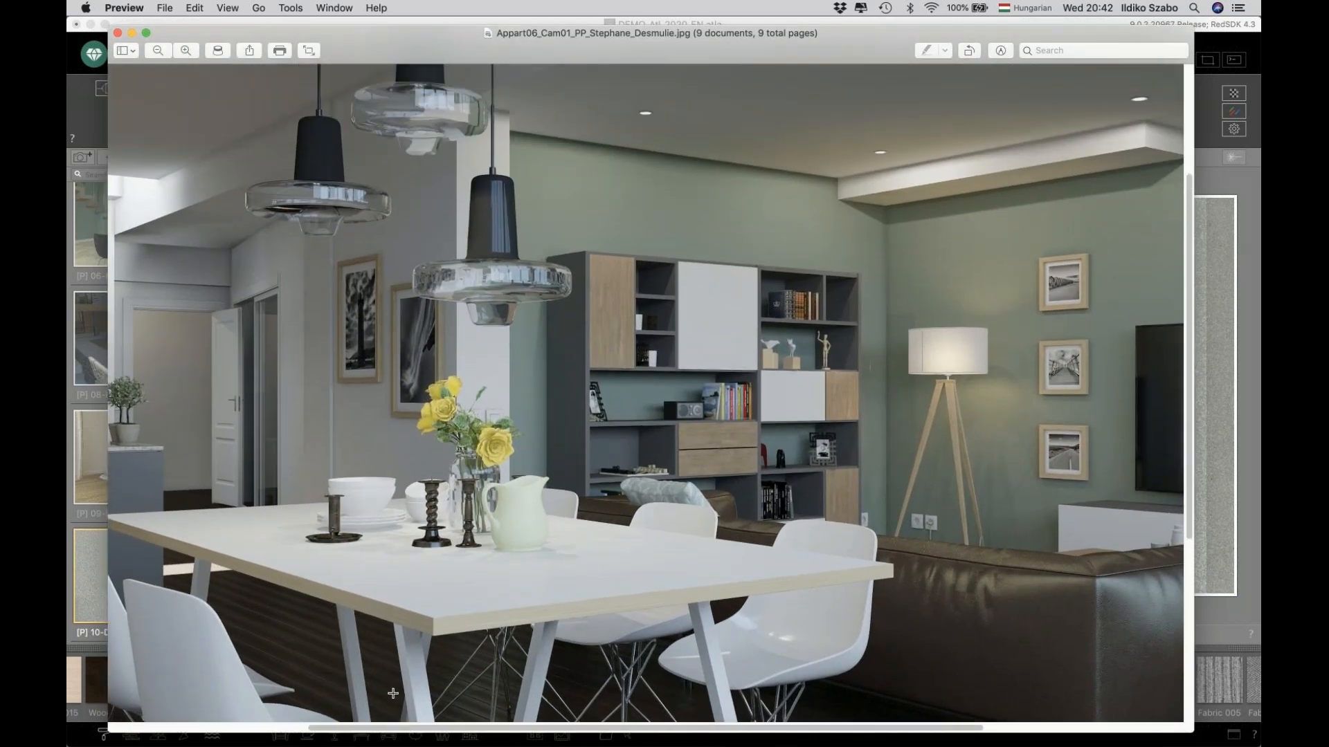
pyautogui.moveTo(375, 728); pyautogui.dragTo(219, 727)
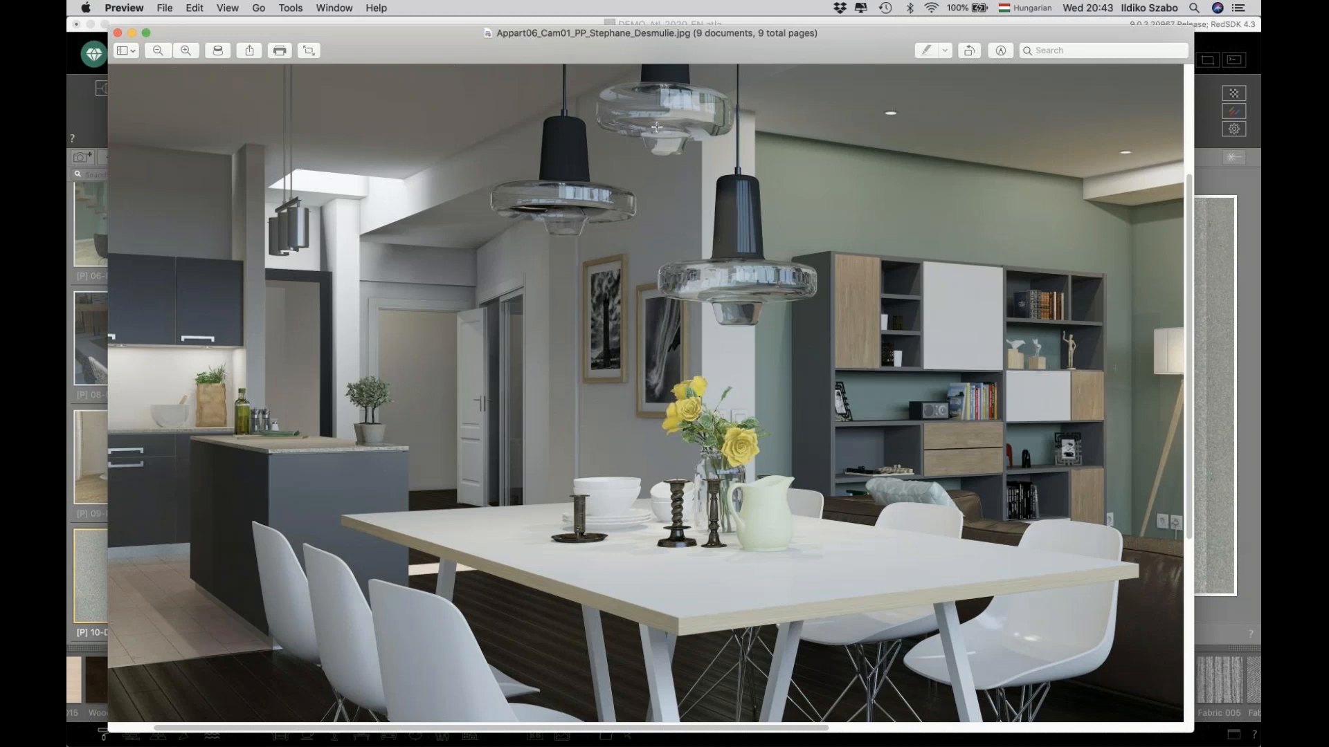
pyautogui.scroll(2, 605, 103)
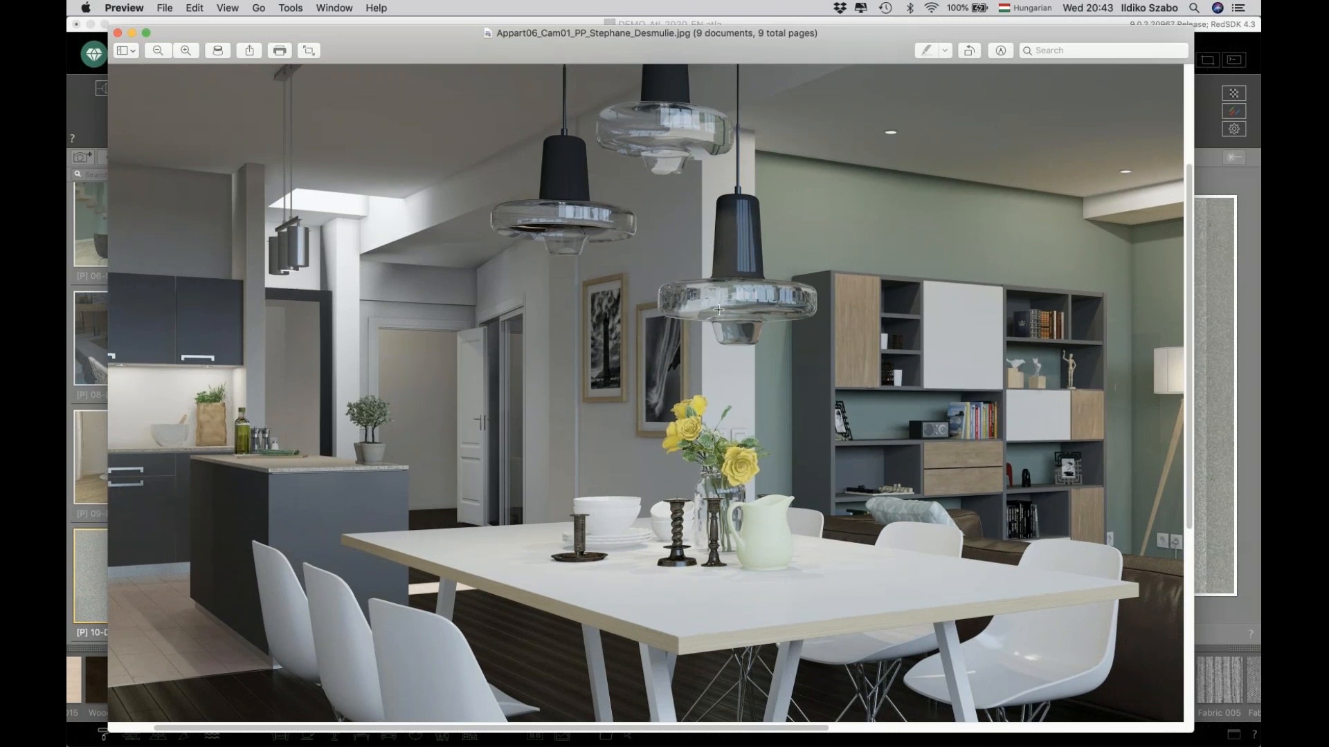
pyautogui.scroll(-3, 713, 589)
pyautogui.moveTo(728, 727); pyautogui.dragTo(934, 730)
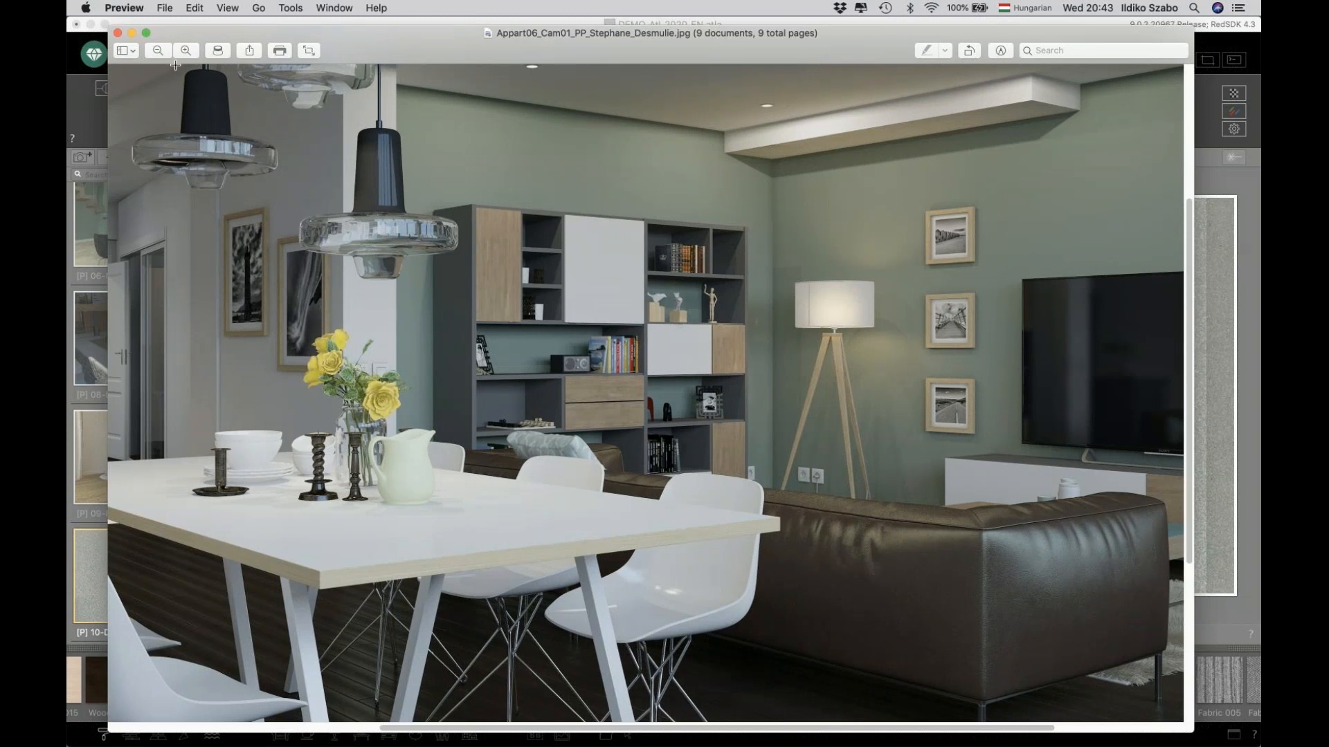
pyautogui.scroll(-1, 428, 148)
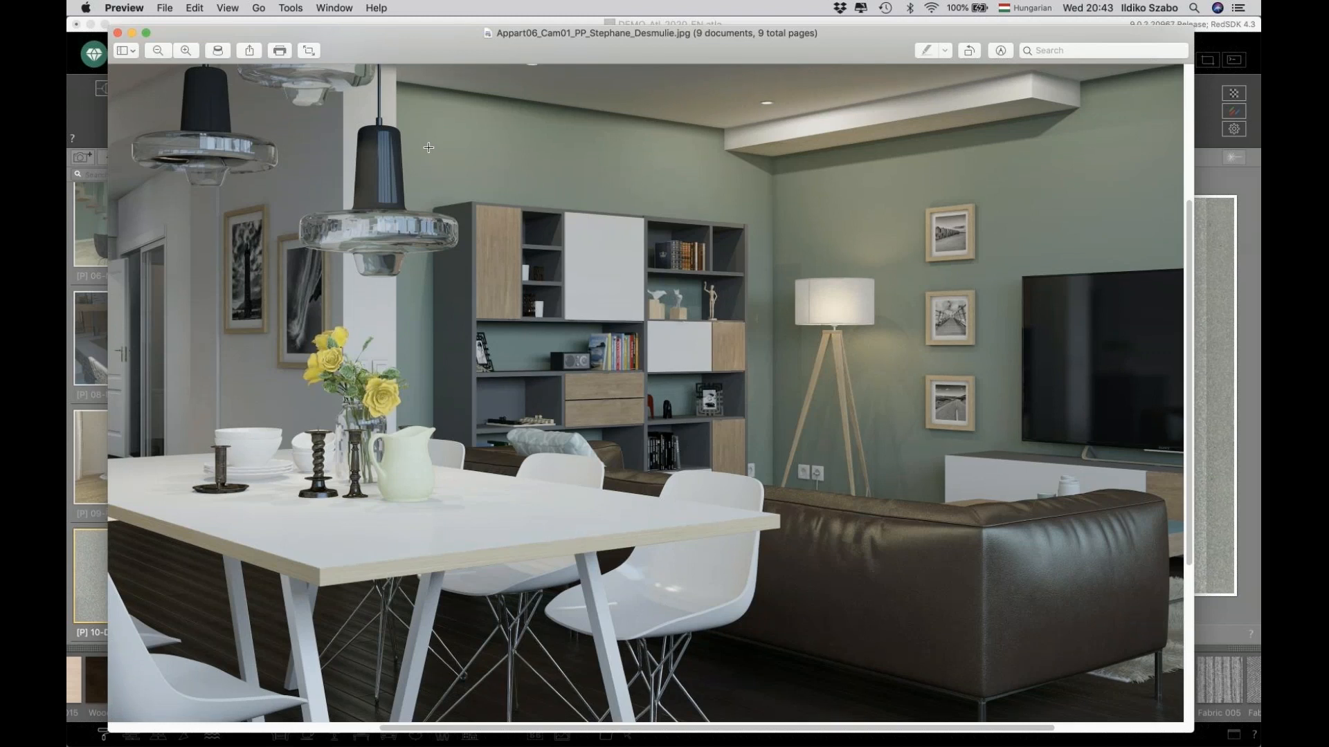
pyautogui.click(157, 51)
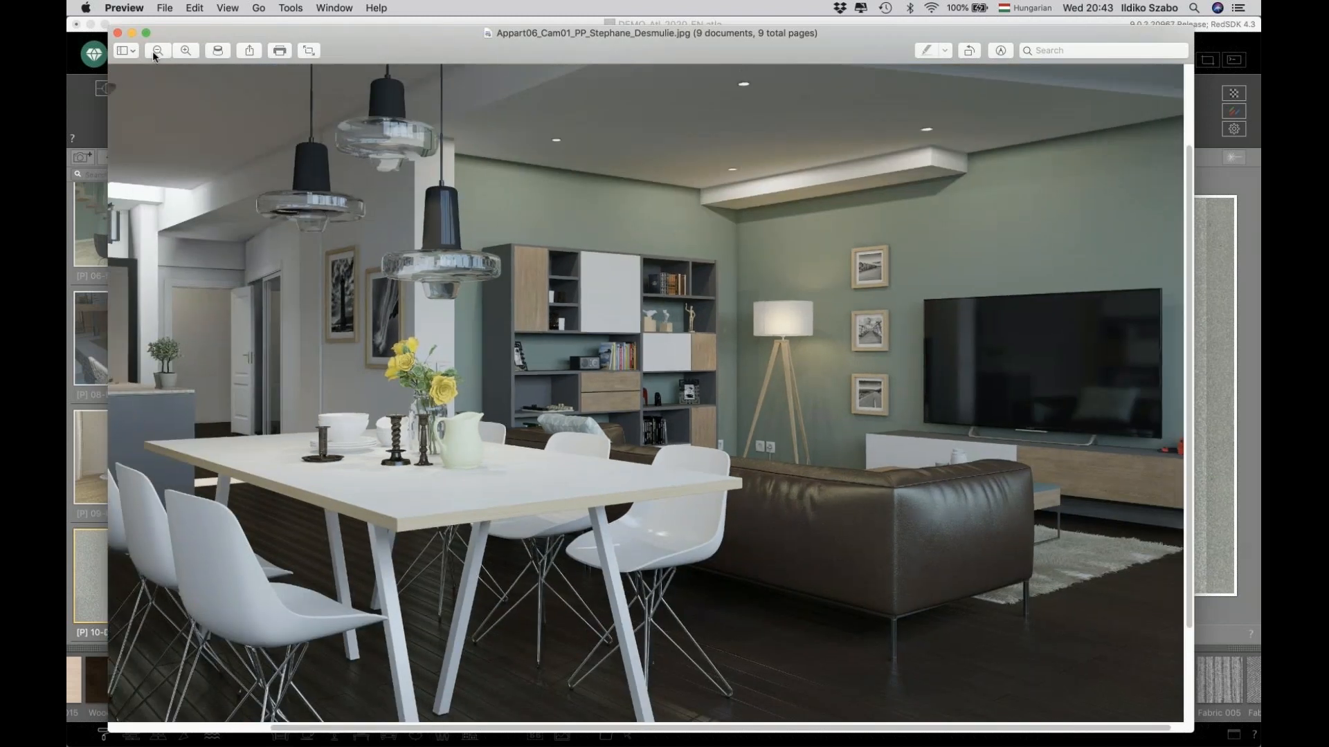
pyautogui.scroll(-1, 153, 56)
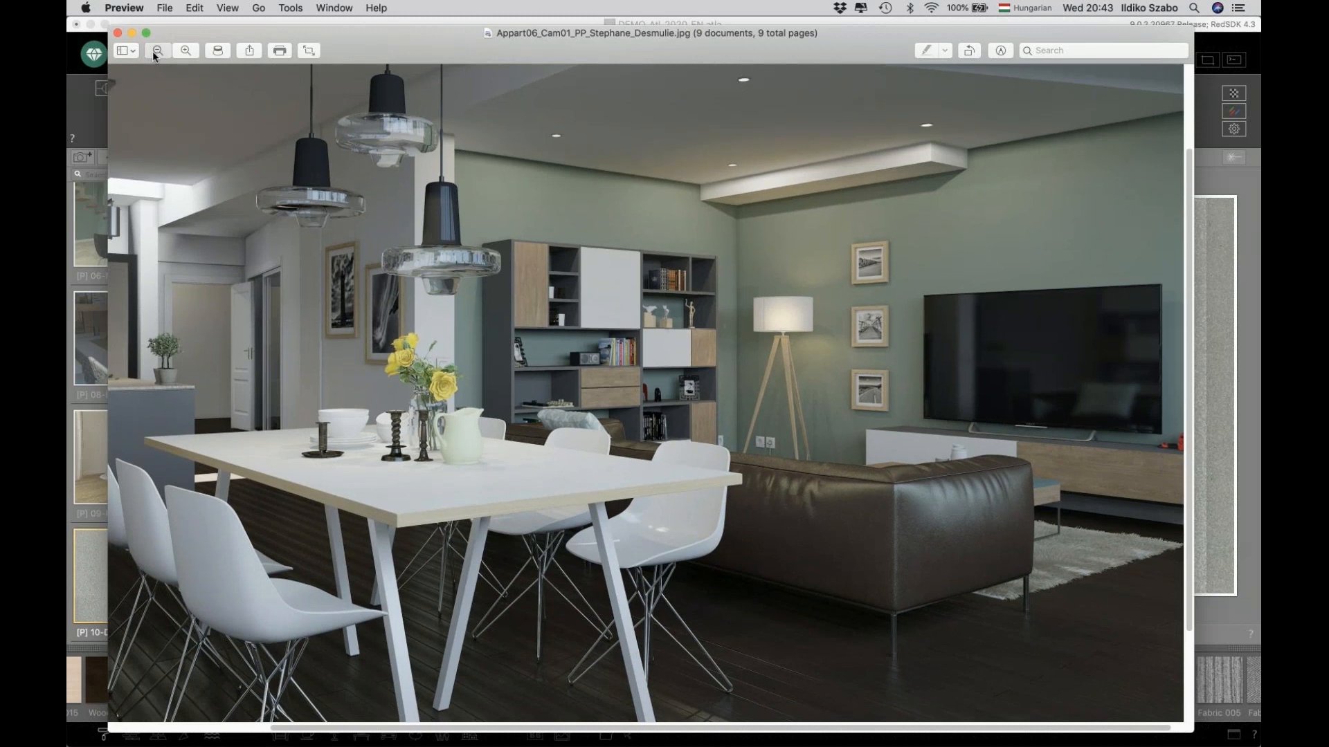
pyautogui.click(153, 53)
pyautogui.press('Down')
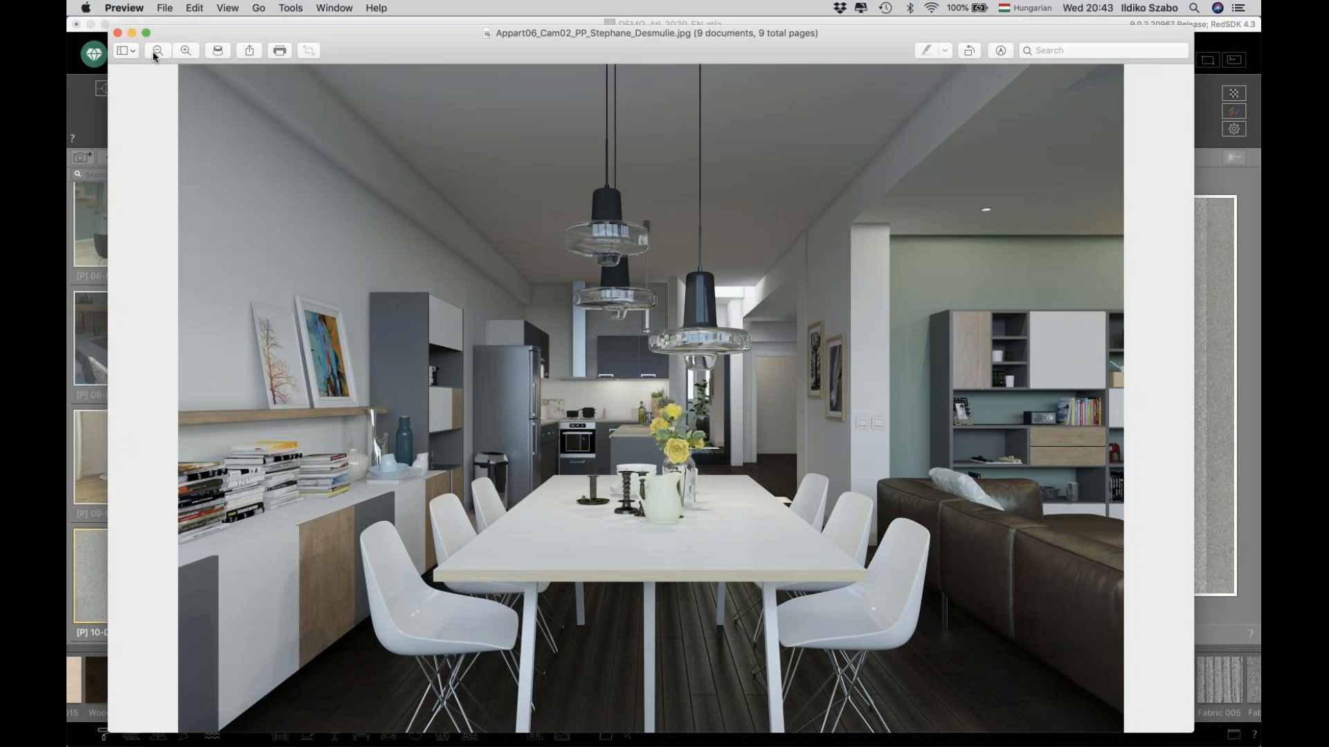
# Return to Artlantis and close the current DEMO_Atl_2020_EN project.
pyautogui.press('super+Tab')
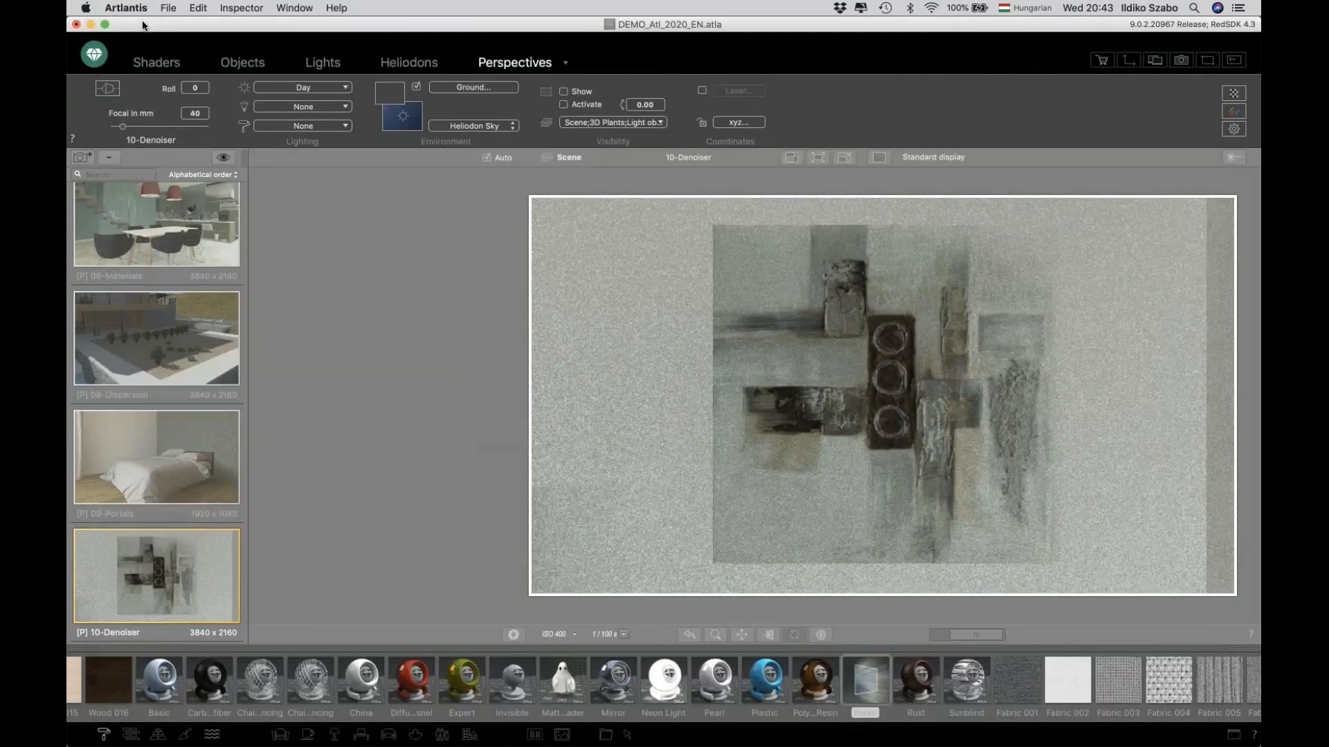
pyautogui.click(176, 12)
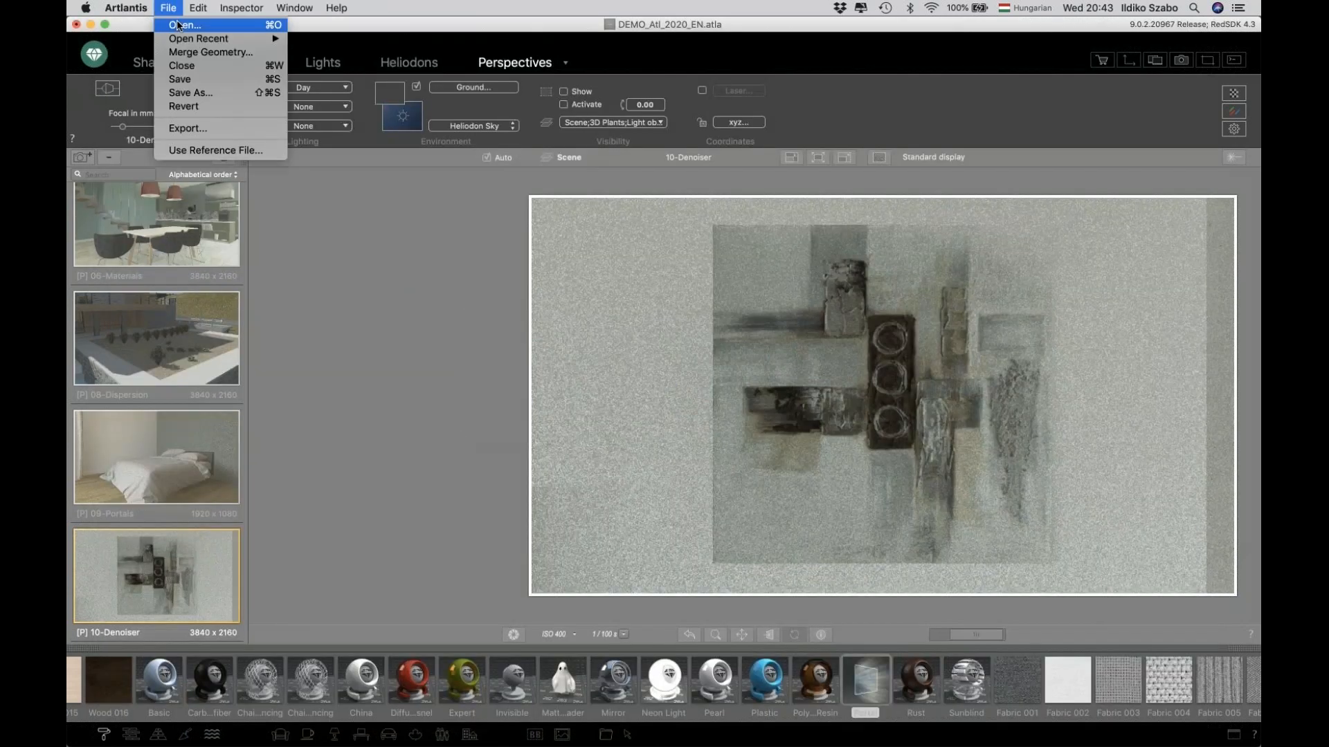
pyautogui.press('super+w')
pyautogui.click(612, 104)
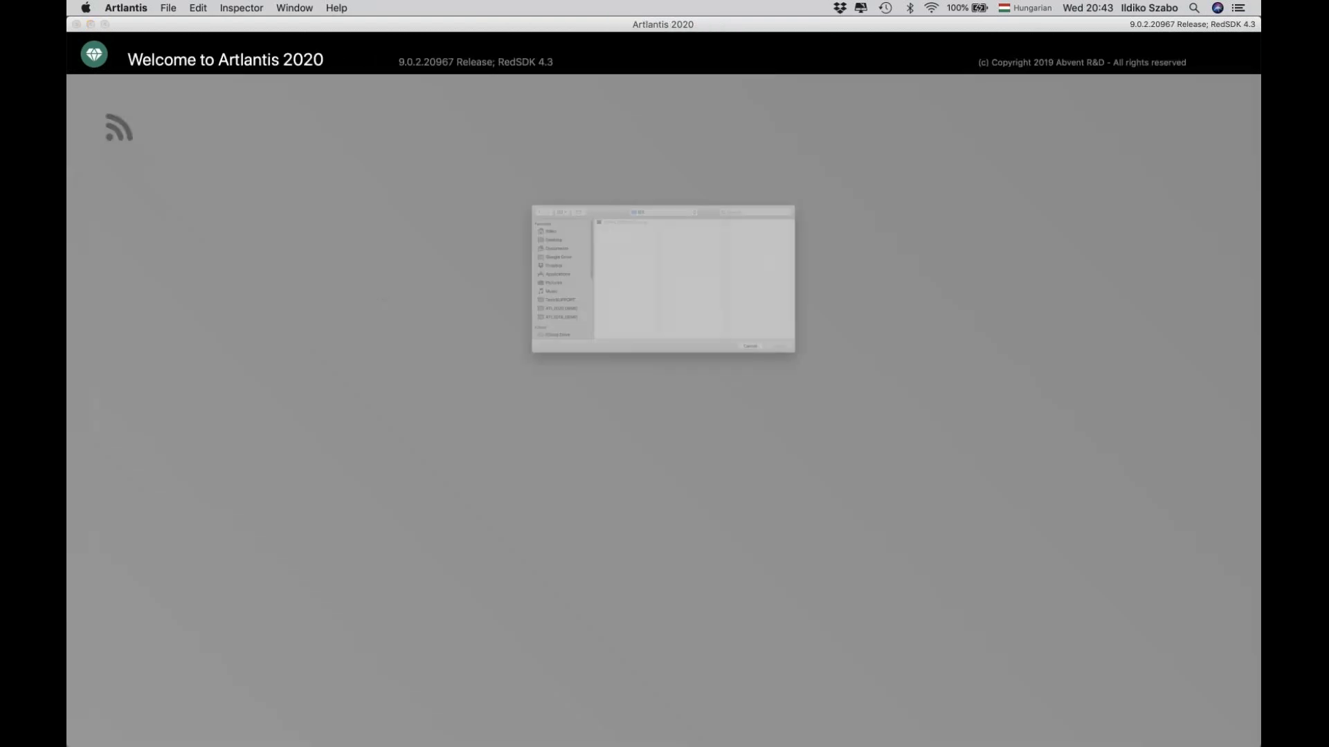
# Open Insertion_site.atla from the Insertion_site folder inside ATL2020 DEMO.
pyautogui.click(488, 343)
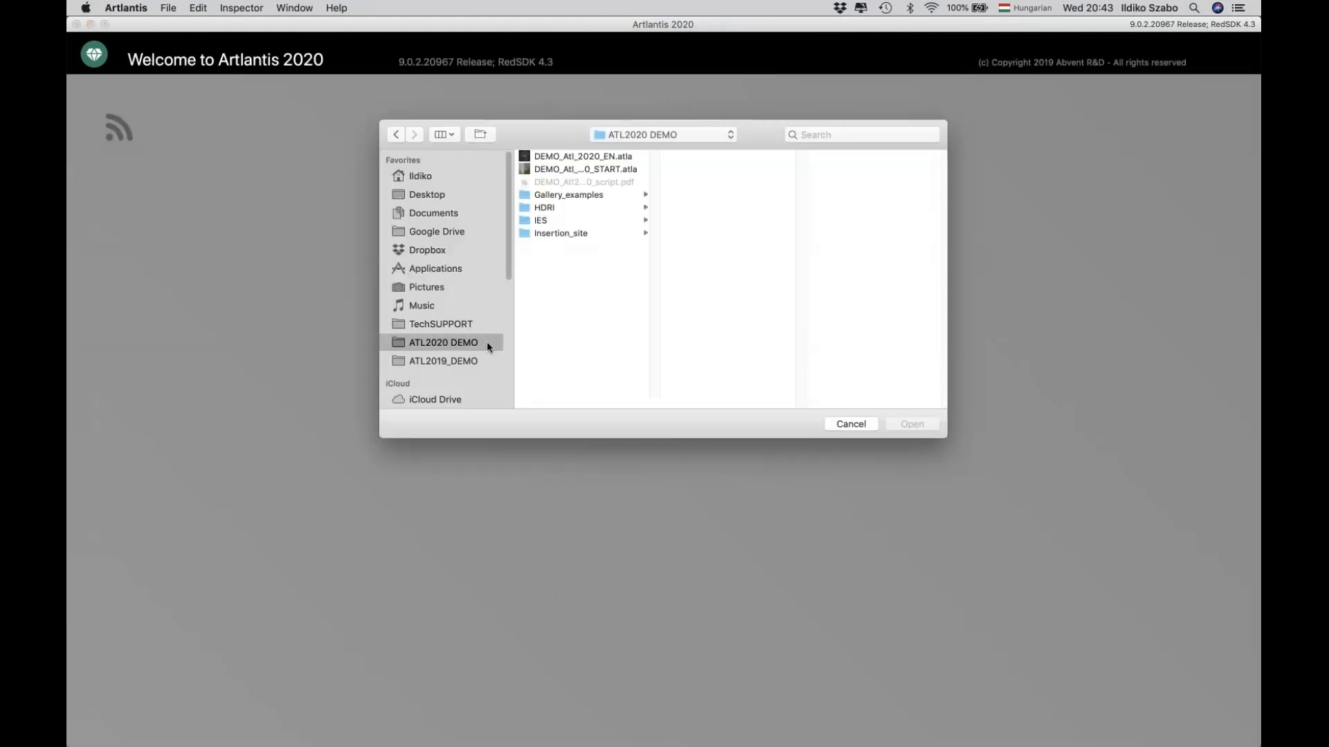
pyautogui.click(559, 232)
pyautogui.click(701, 195)
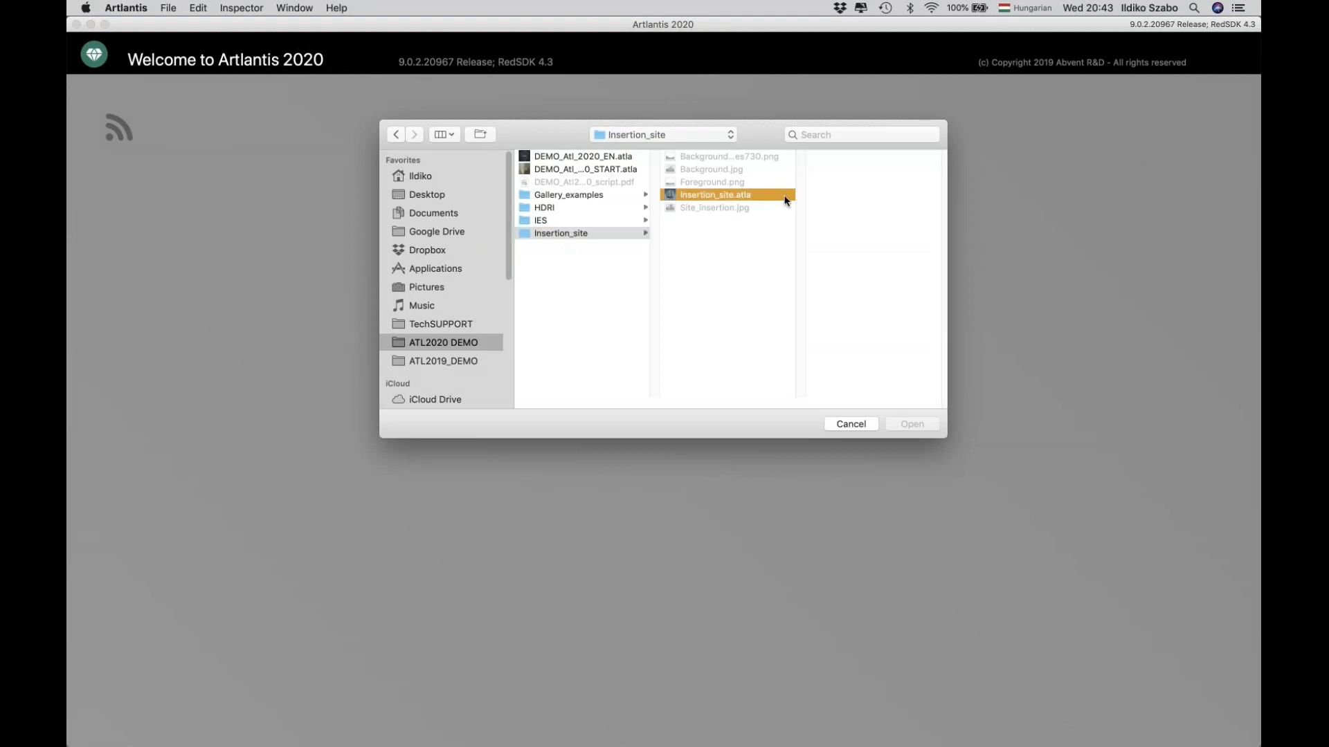
pyautogui.click(910, 424)
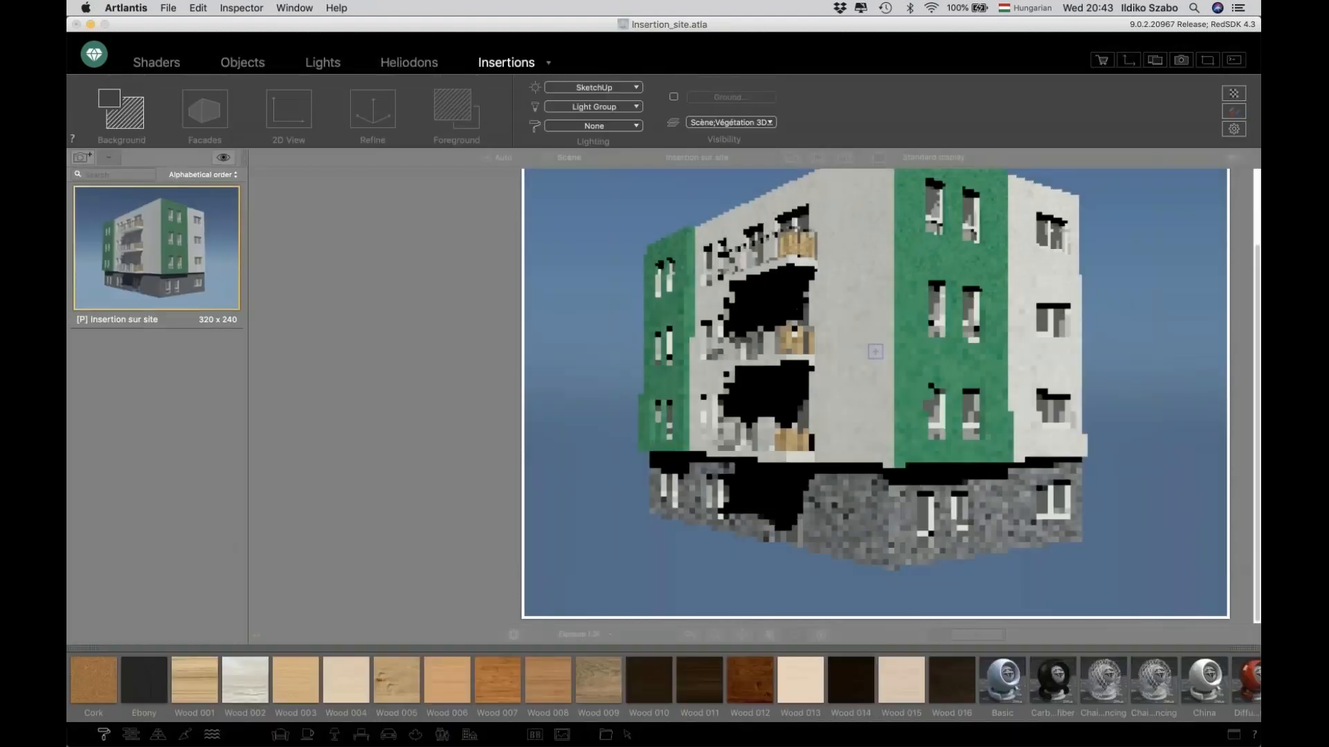
# Start the insertion Background step, load Background.jpg as the background image, and continue to Facades.
pyautogui.click(791, 158)
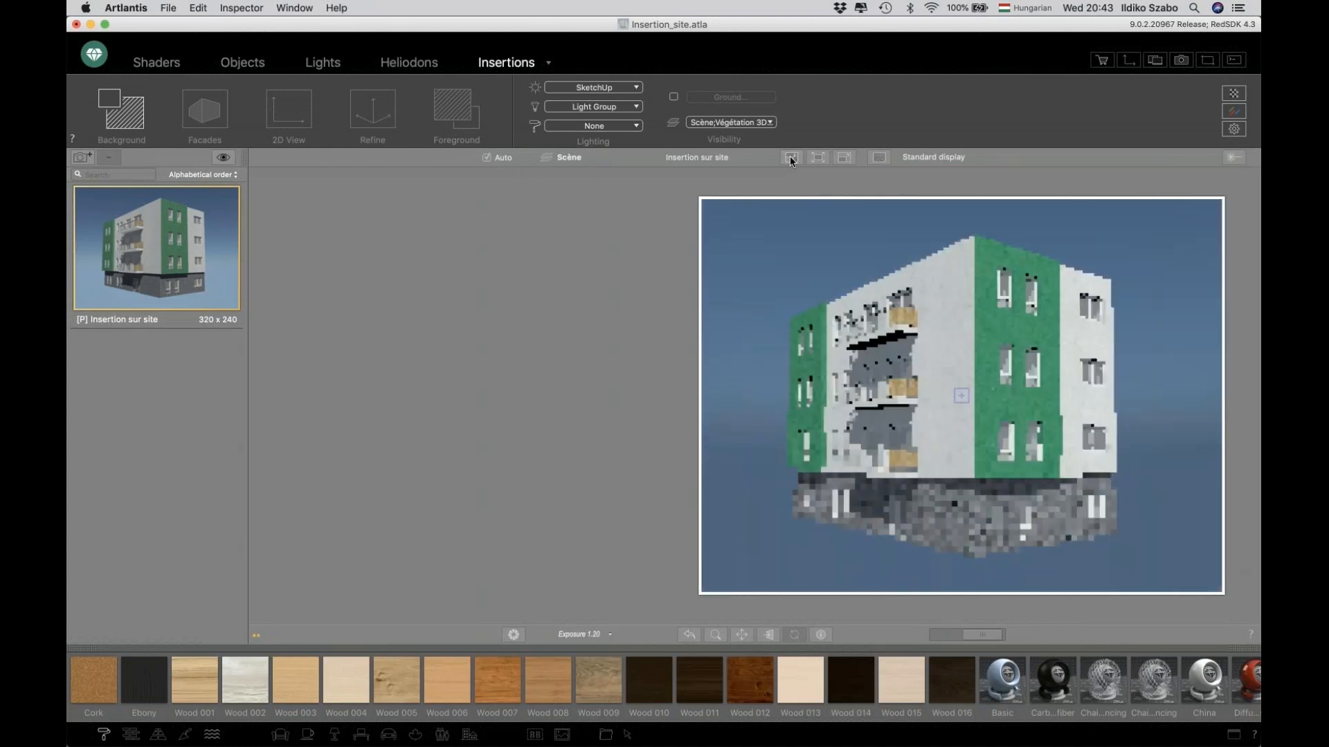
pyautogui.moveTo(988, 638); pyautogui.dragTo(980, 638)
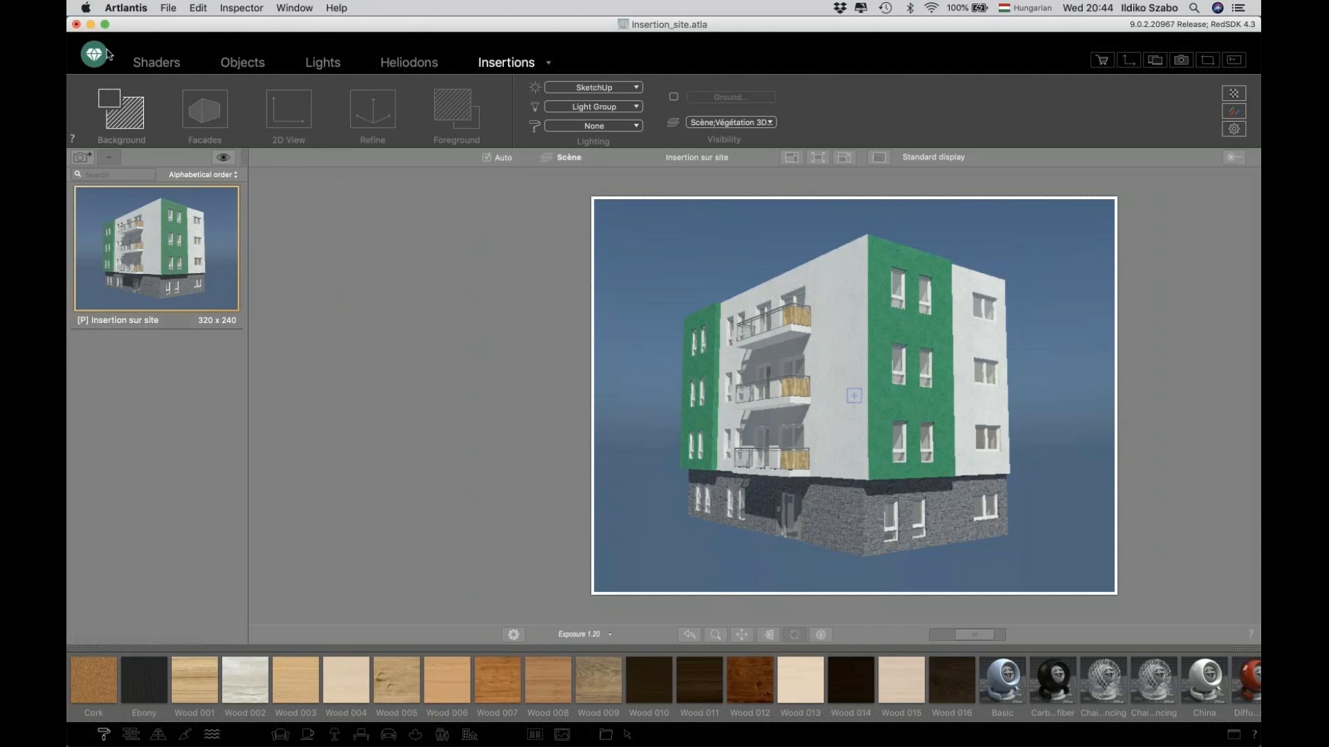
pyautogui.click(118, 122)
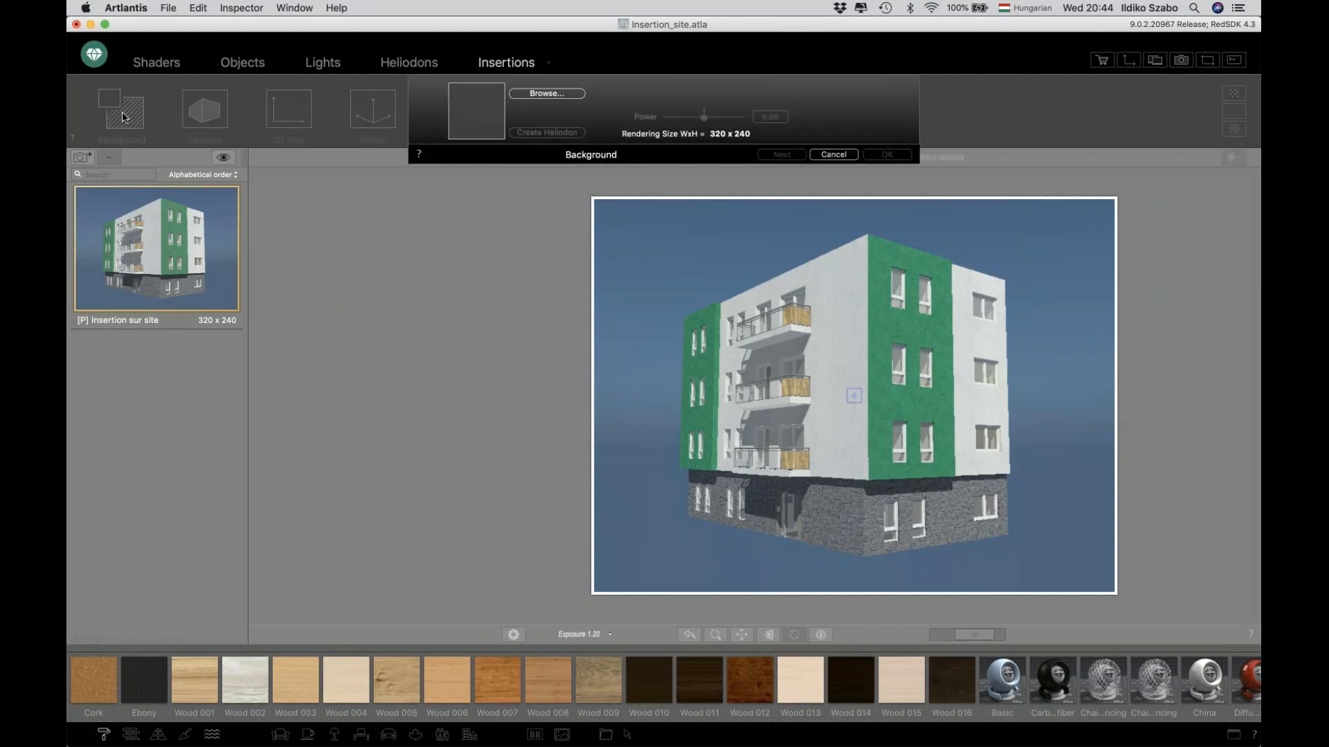
pyautogui.click(482, 118)
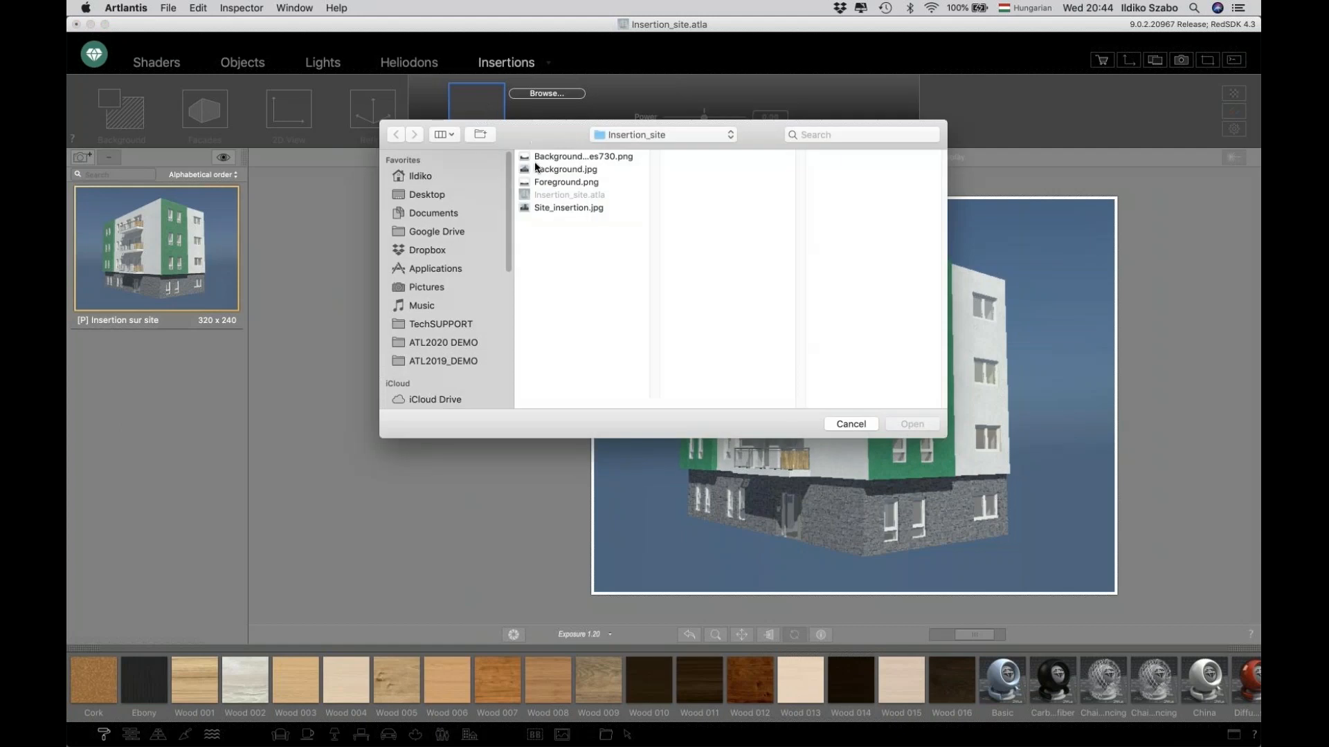
pyautogui.click(554, 170)
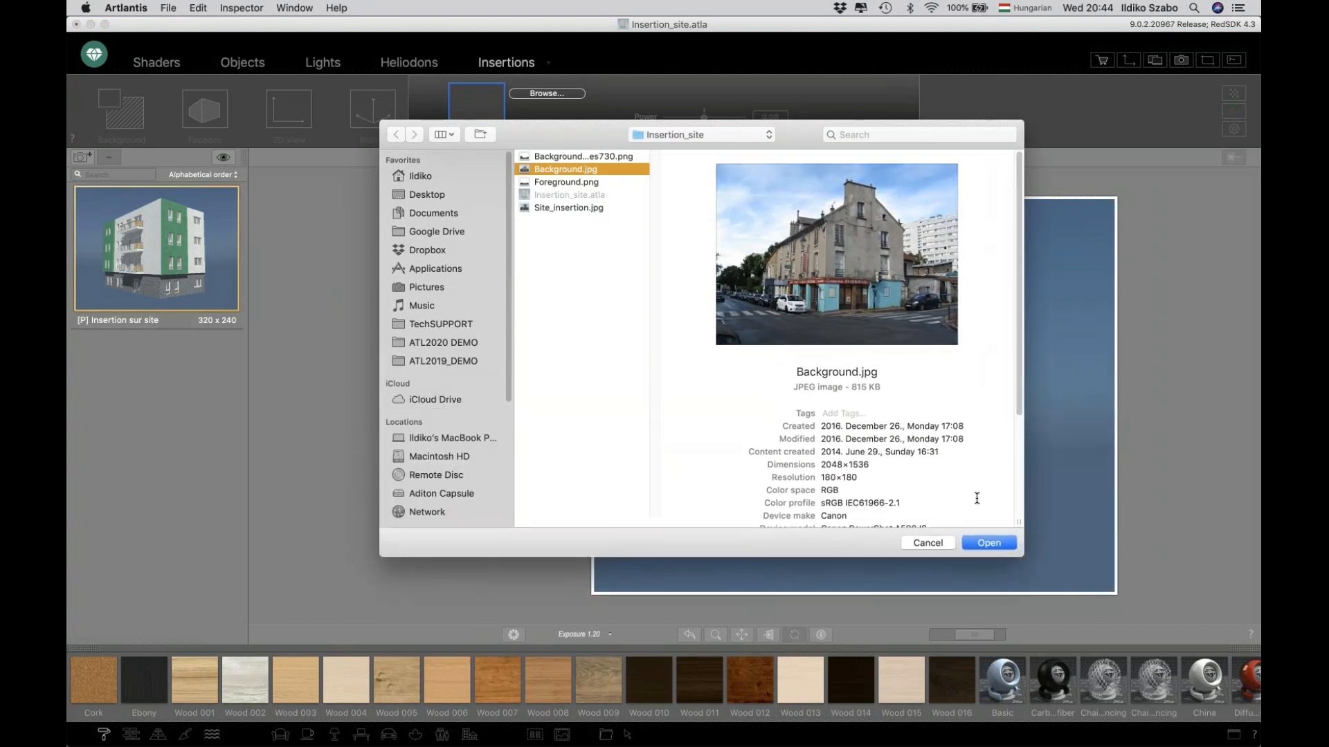
pyautogui.click(986, 545)
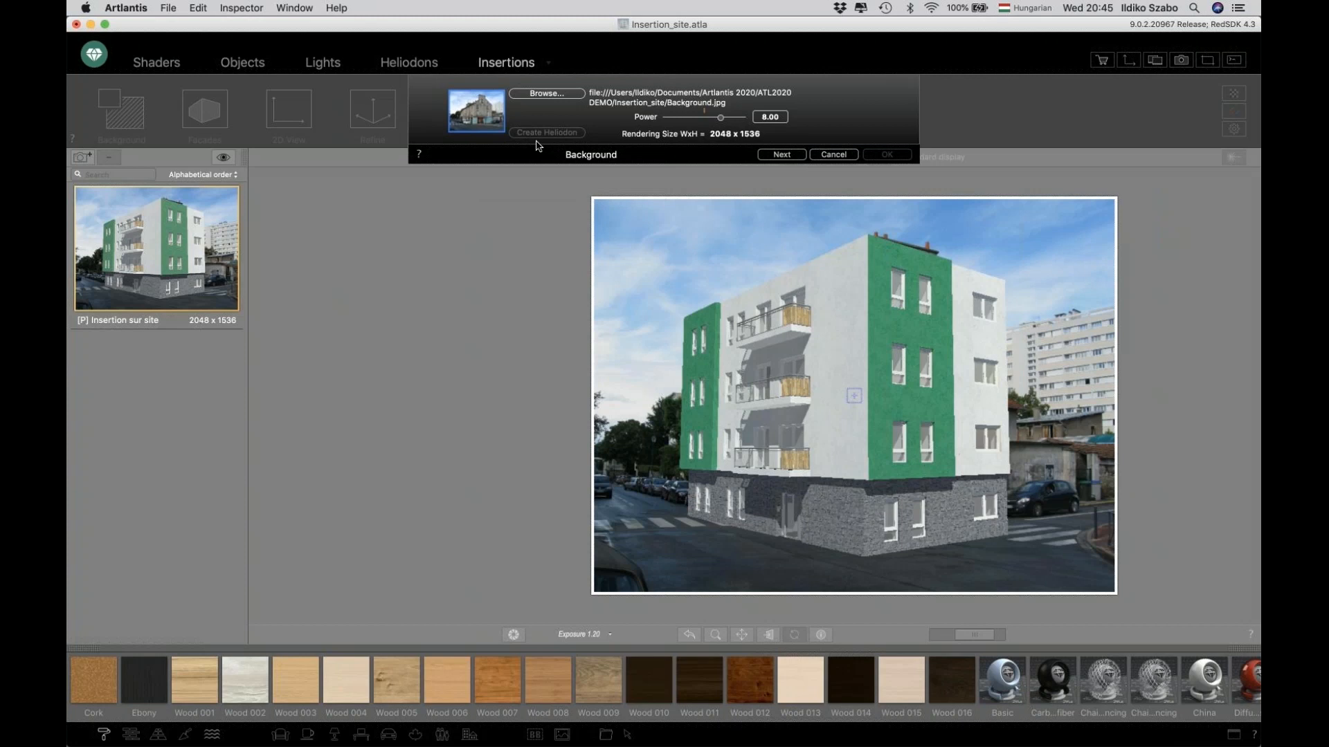
pyautogui.click(782, 155)
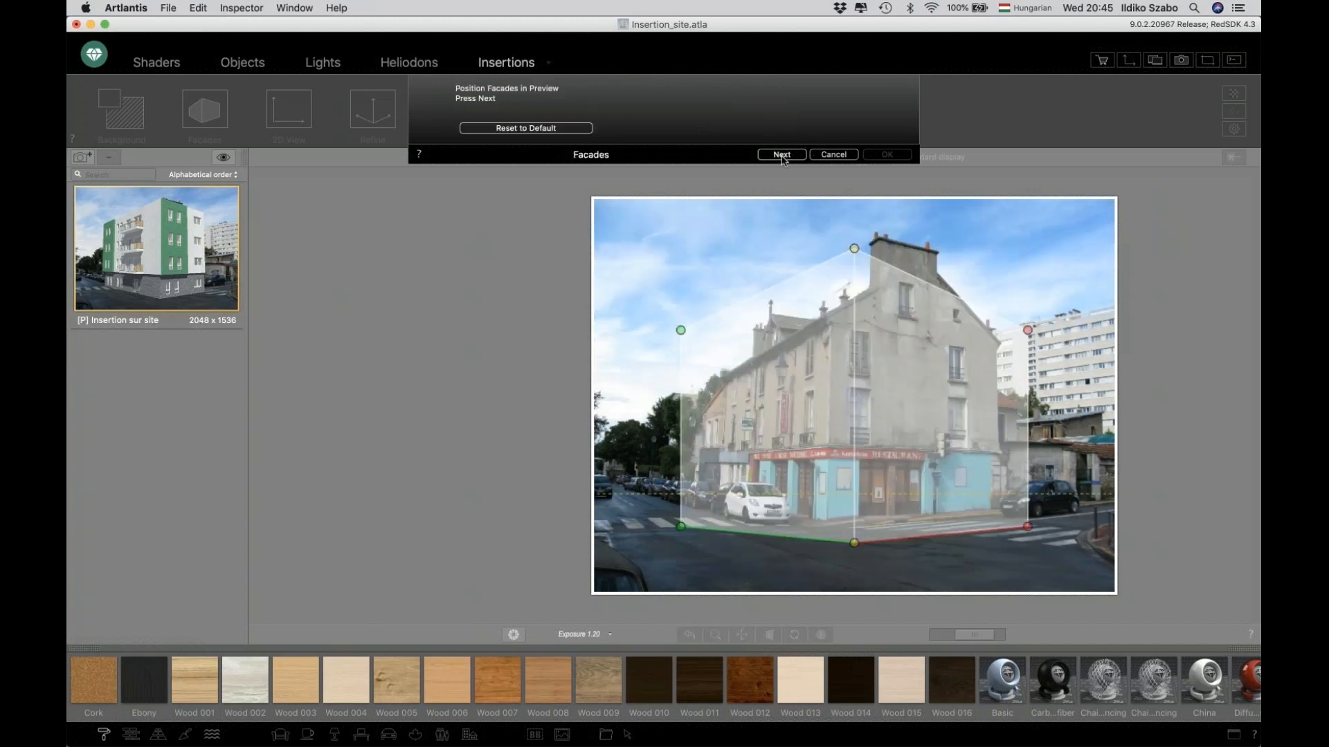
# Align the facade outline's corner points with the edges of the building in the background photo.
pyautogui.moveTo(854, 248); pyautogui.dragTo(832, 326)
pyautogui.moveTo(682, 332); pyautogui.dragTo(731, 381)
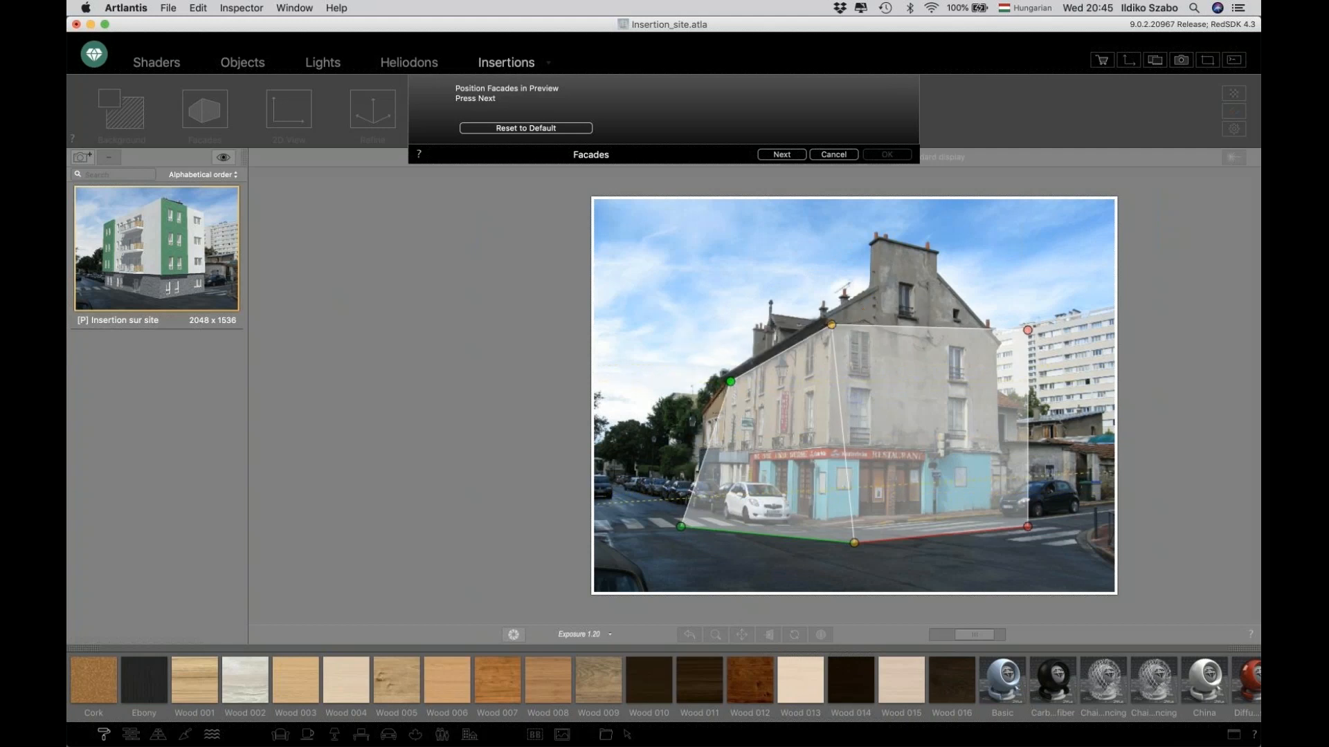
pyautogui.moveTo(681, 527); pyautogui.dragTo(726, 508)
pyautogui.moveTo(852, 544); pyautogui.dragTo(821, 521)
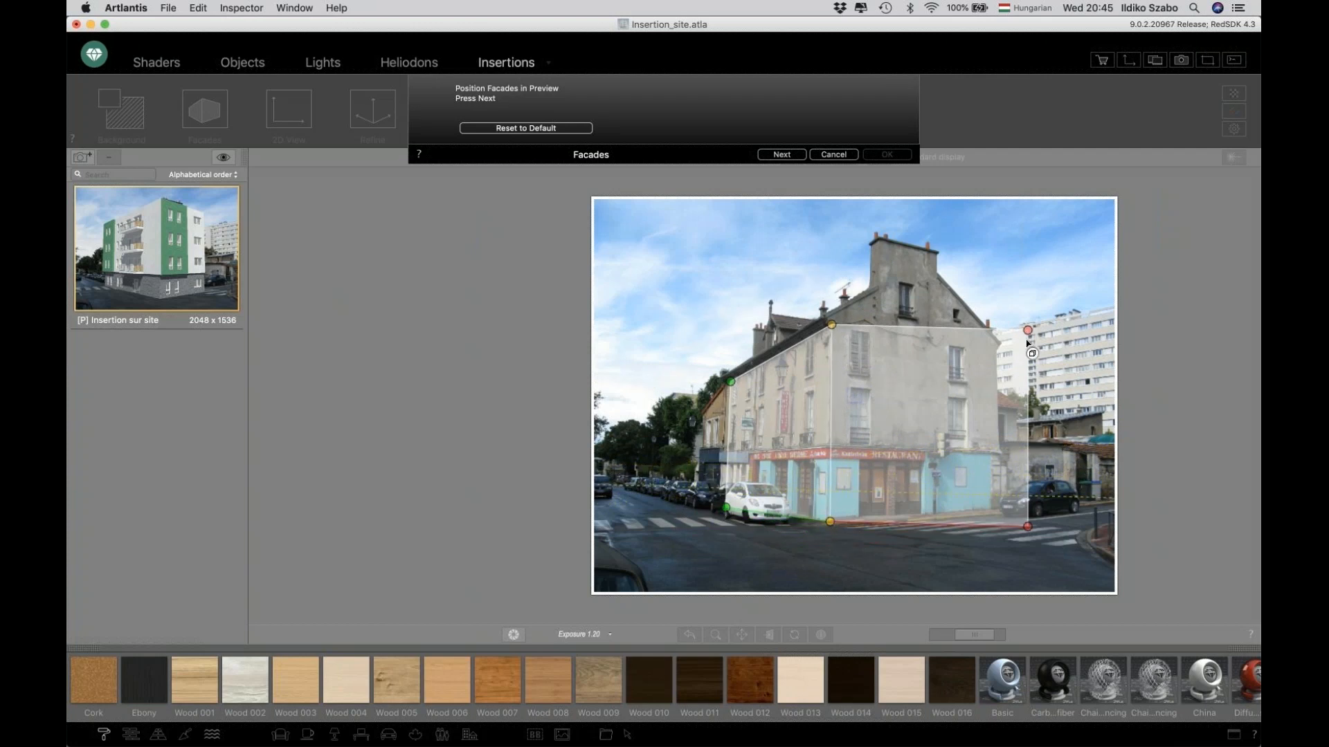
pyautogui.moveTo(1027, 331); pyautogui.dragTo(998, 353)
pyautogui.moveTo(998, 512); pyautogui.dragTo(999, 515)
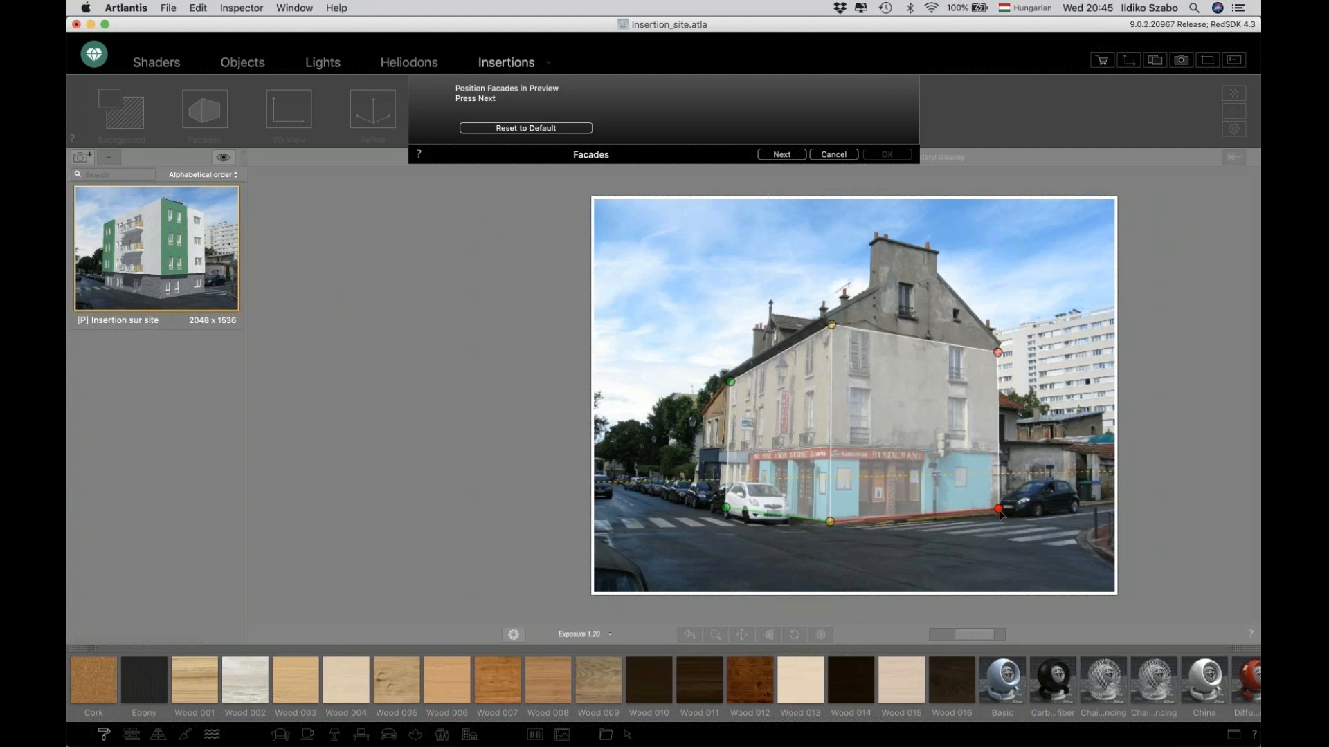
# Continue to the 2D View step, match the plan axes and scale point to the photo, and proceed to Refine.
pyautogui.click(782, 155)
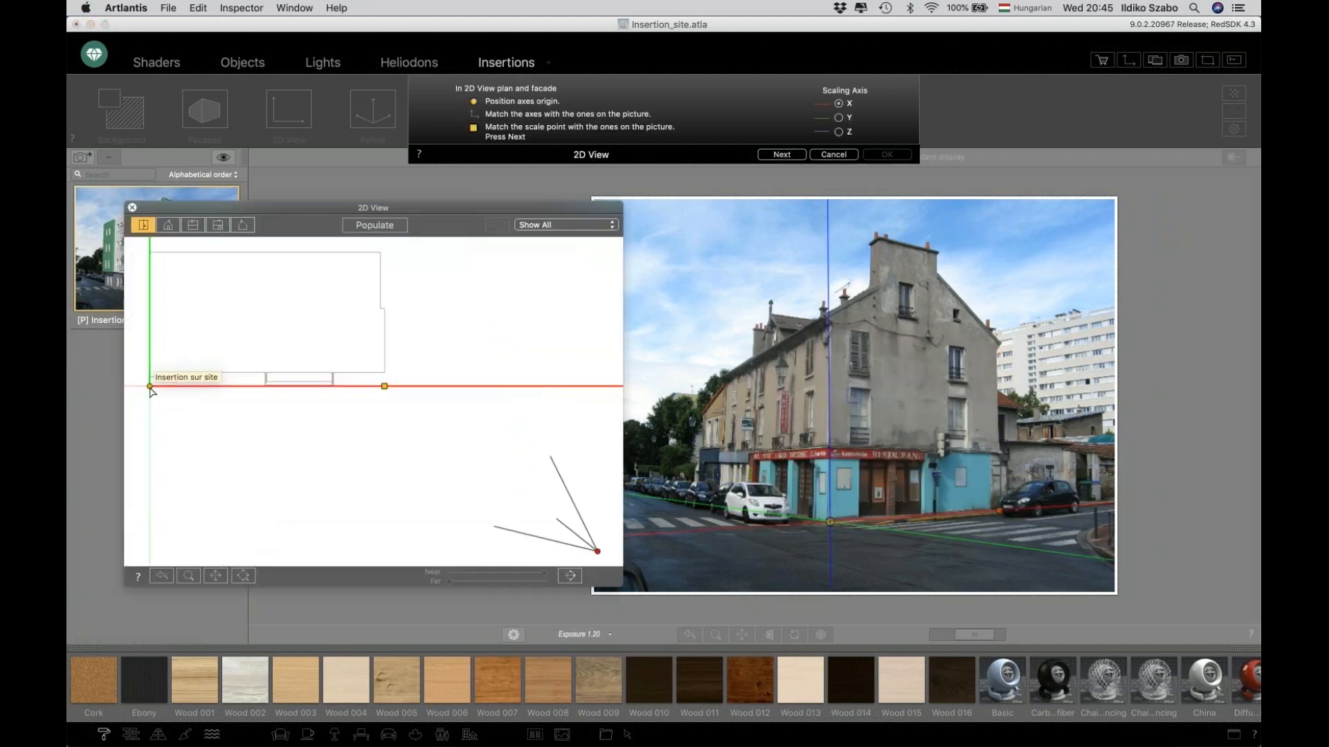
pyautogui.moveTo(151, 387); pyautogui.dragTo(383, 371)
pyautogui.moveTo(373, 295); pyautogui.dragTo(304, 381)
pyautogui.moveTo(314, 412); pyautogui.dragTo(347, 500, button='middle')
pyautogui.scroll(-5, 337, 465)
pyautogui.moveTo(376, 346); pyautogui.dragTo(376, 404)
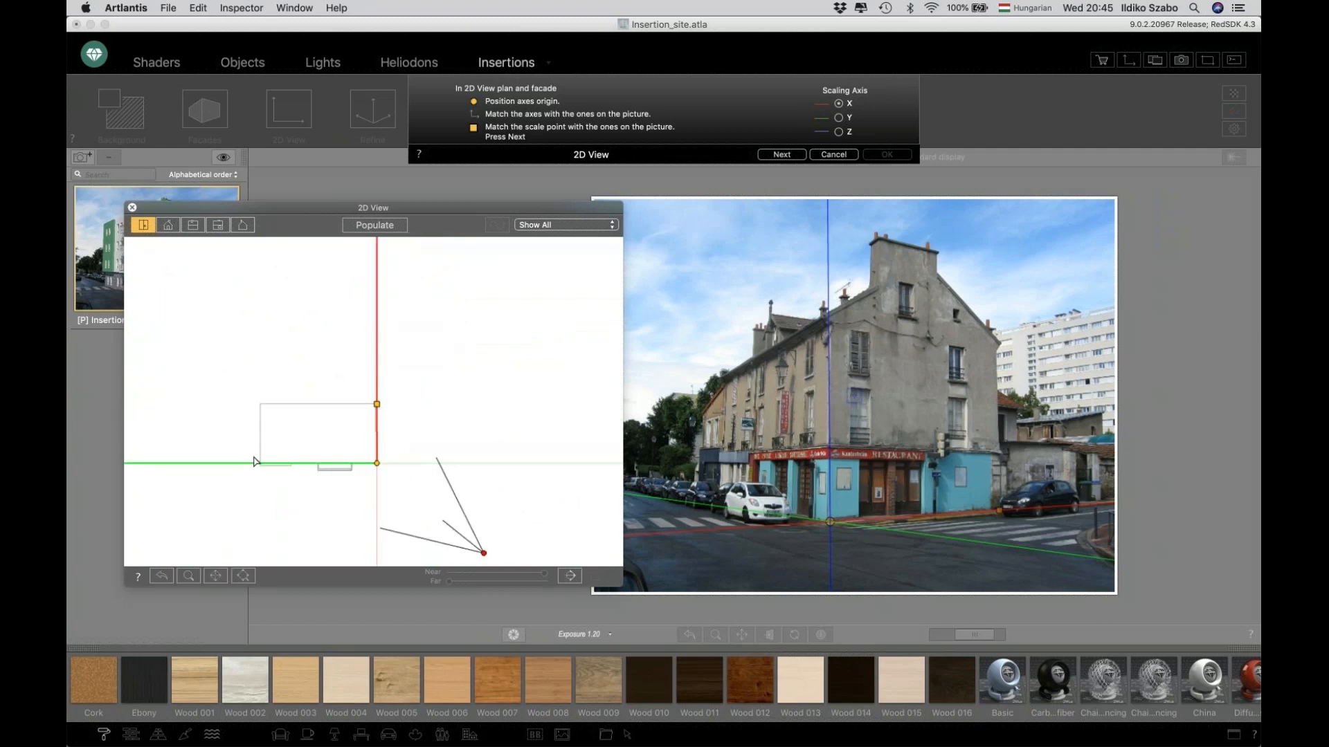
pyautogui.moveTo(377, 405); pyautogui.dragTo(378, 407)
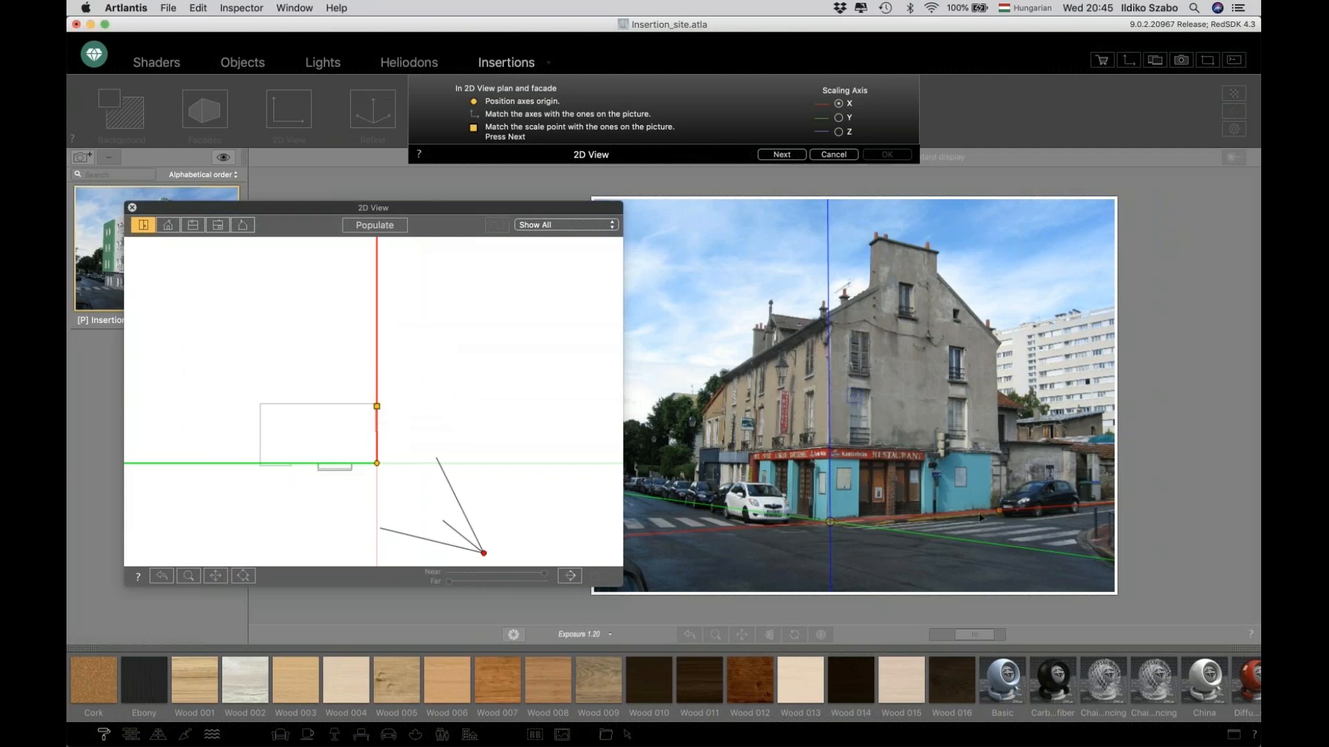
pyautogui.click(782, 155)
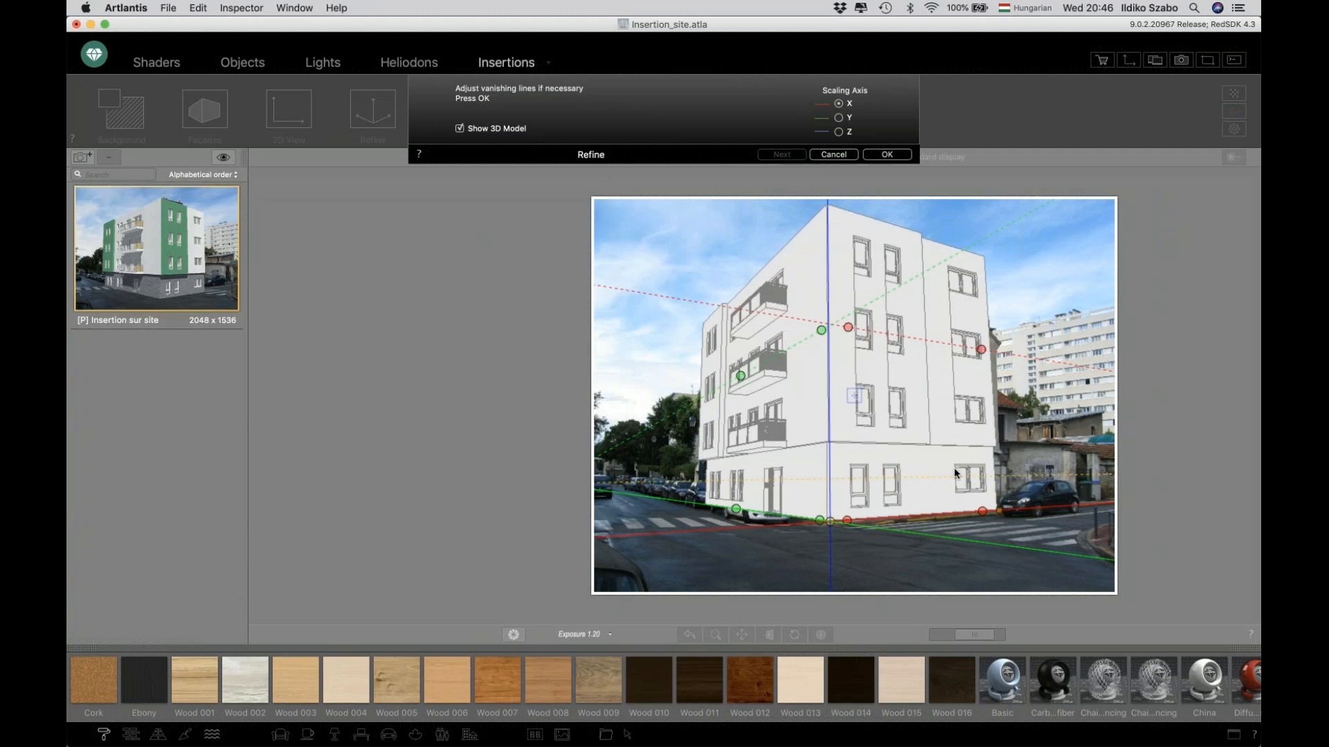
# Hide the 3D model, adjust a red vanishing line point, show the model again and confirm the insertion.
pyautogui.click(482, 129)
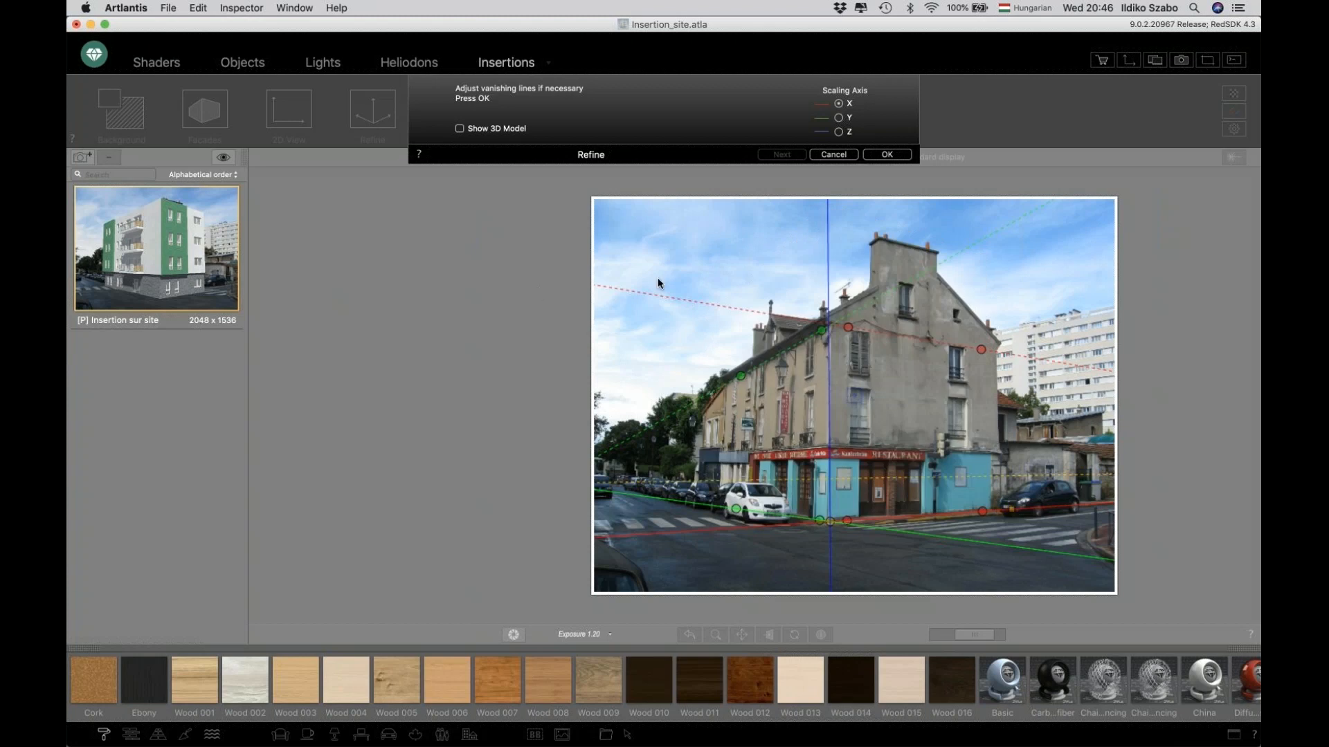
pyautogui.click(640, 290)
pyautogui.moveTo(640, 291); pyautogui.dragTo(643, 296)
pyautogui.click(459, 128)
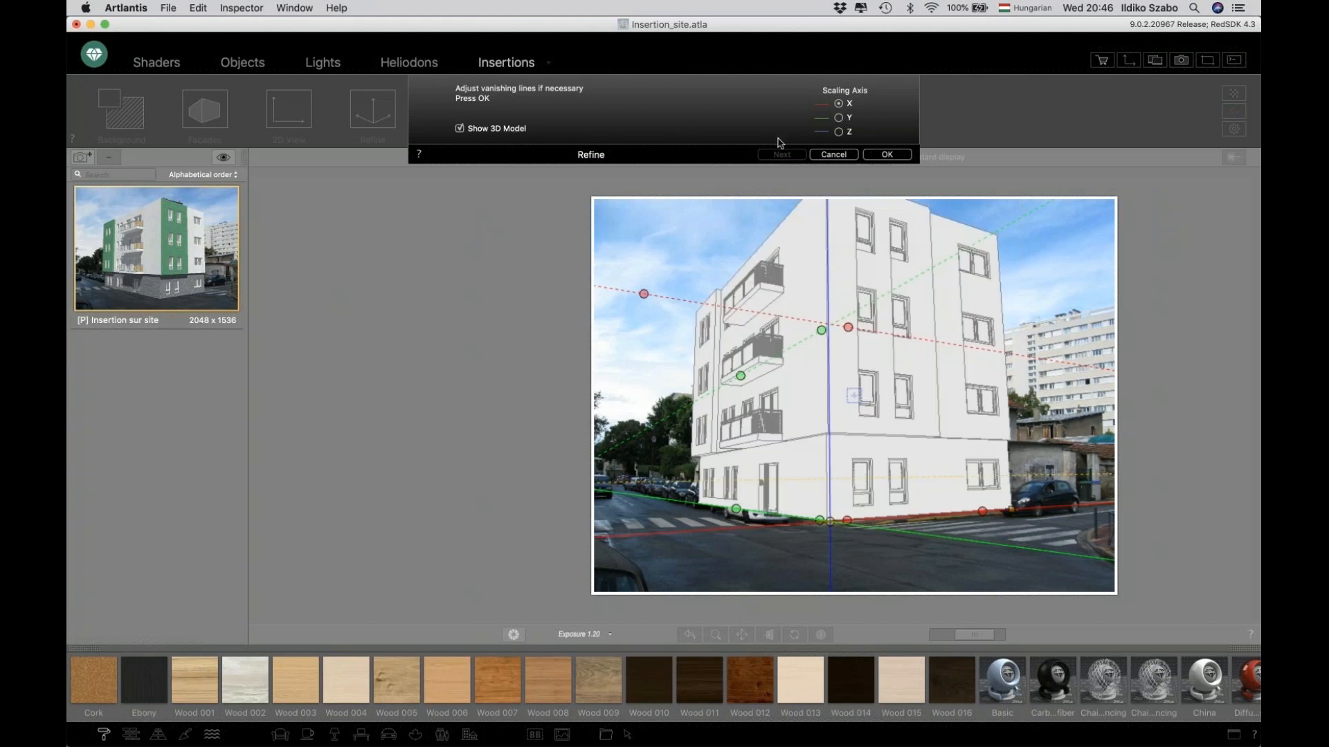
pyautogui.click(880, 156)
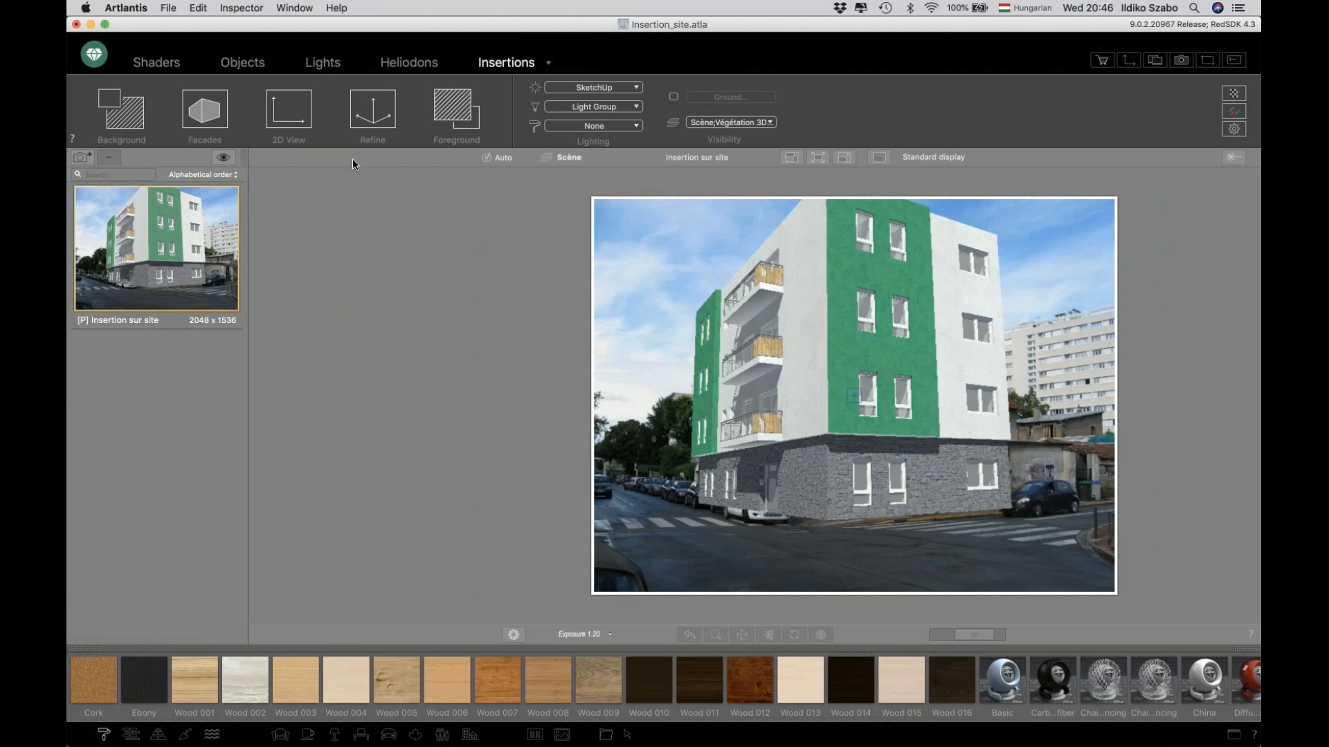
# Start a Foreground and load Background.jpg from the Insertion_site folder as the foreground image.
pyautogui.click(456, 110)
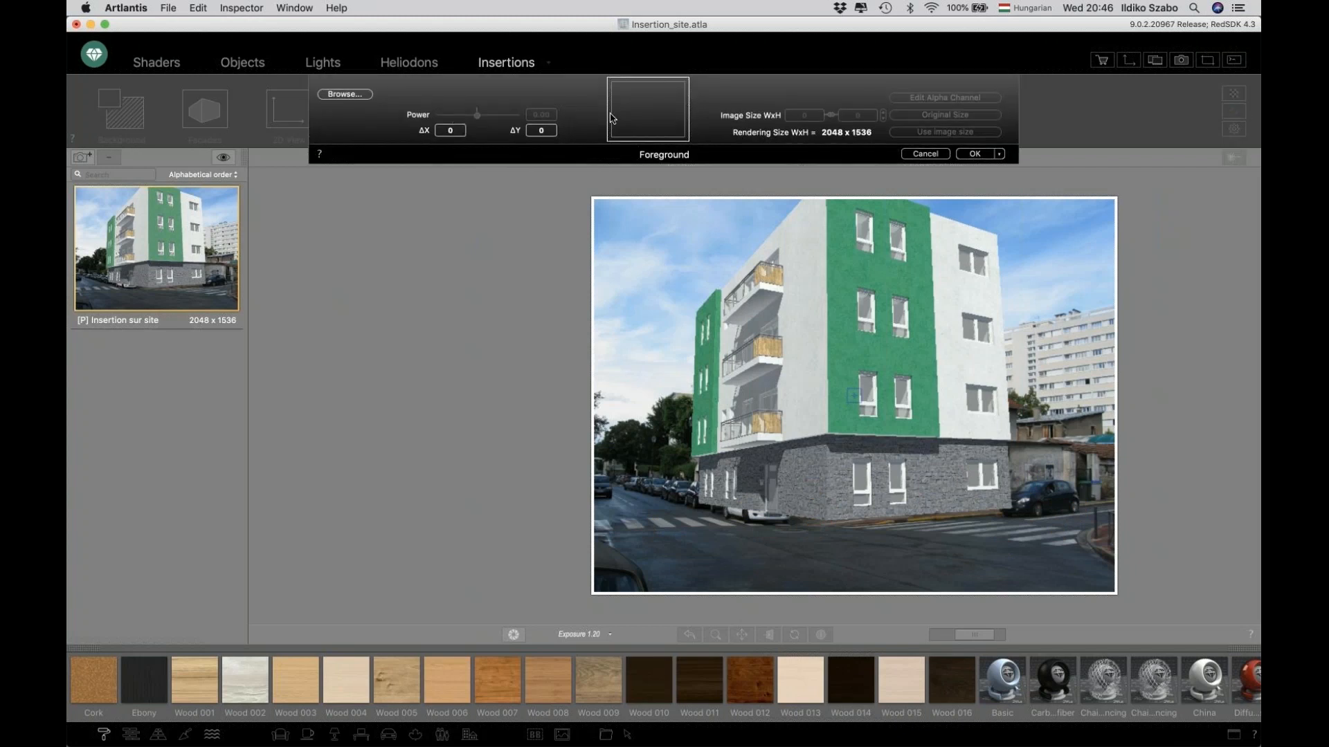
pyautogui.click(648, 109)
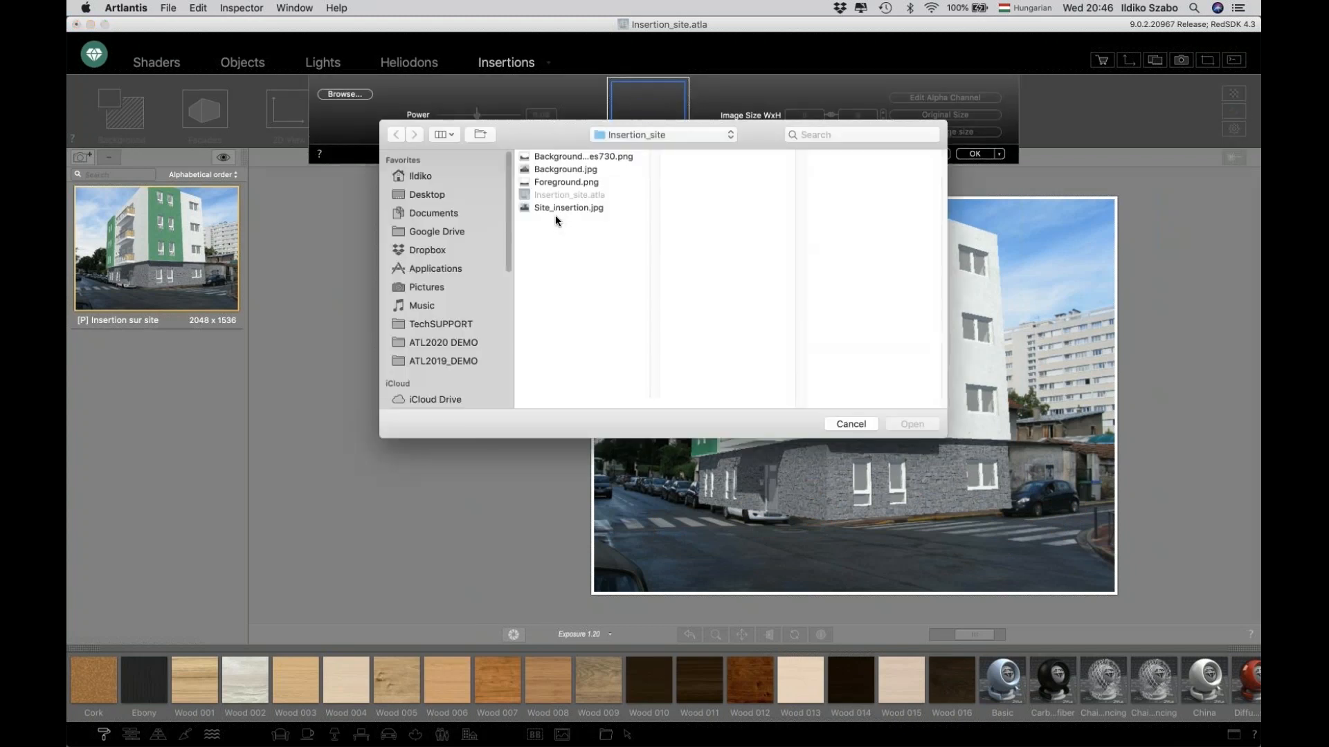
pyautogui.click(563, 170)
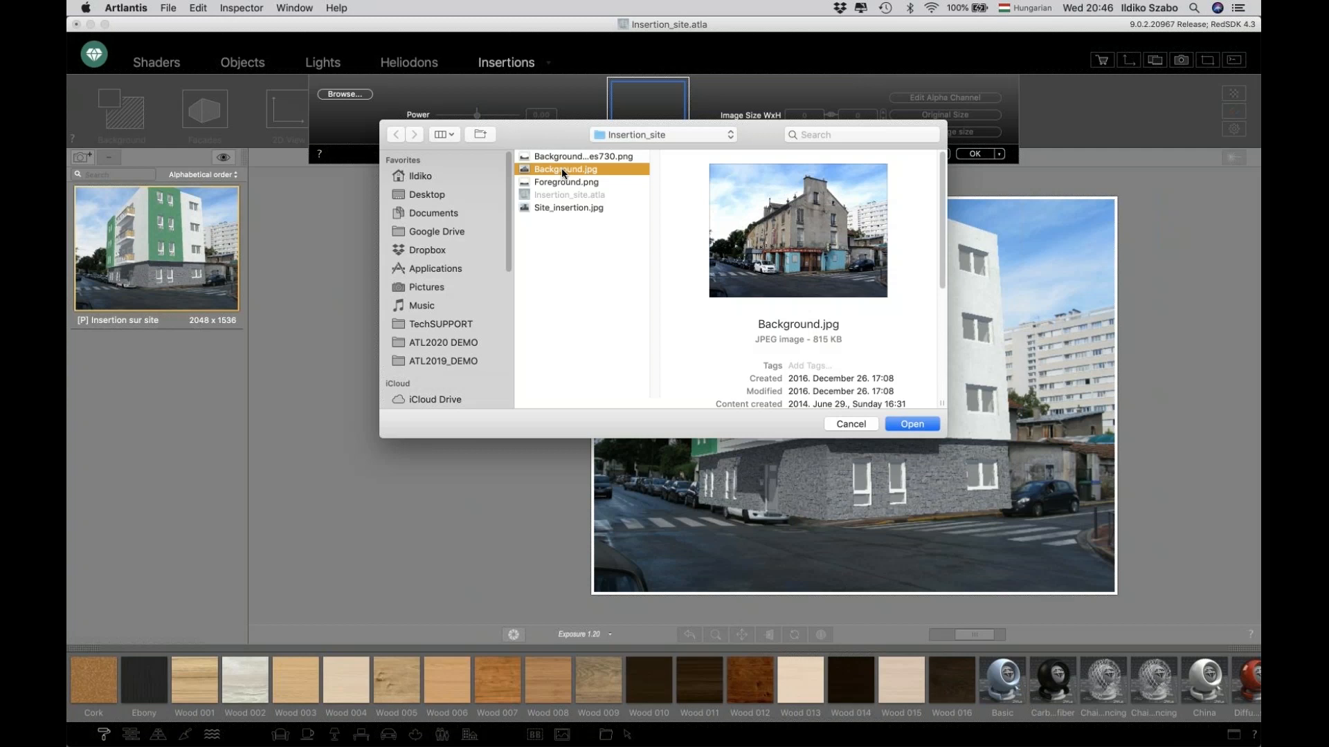
pyautogui.click(908, 425)
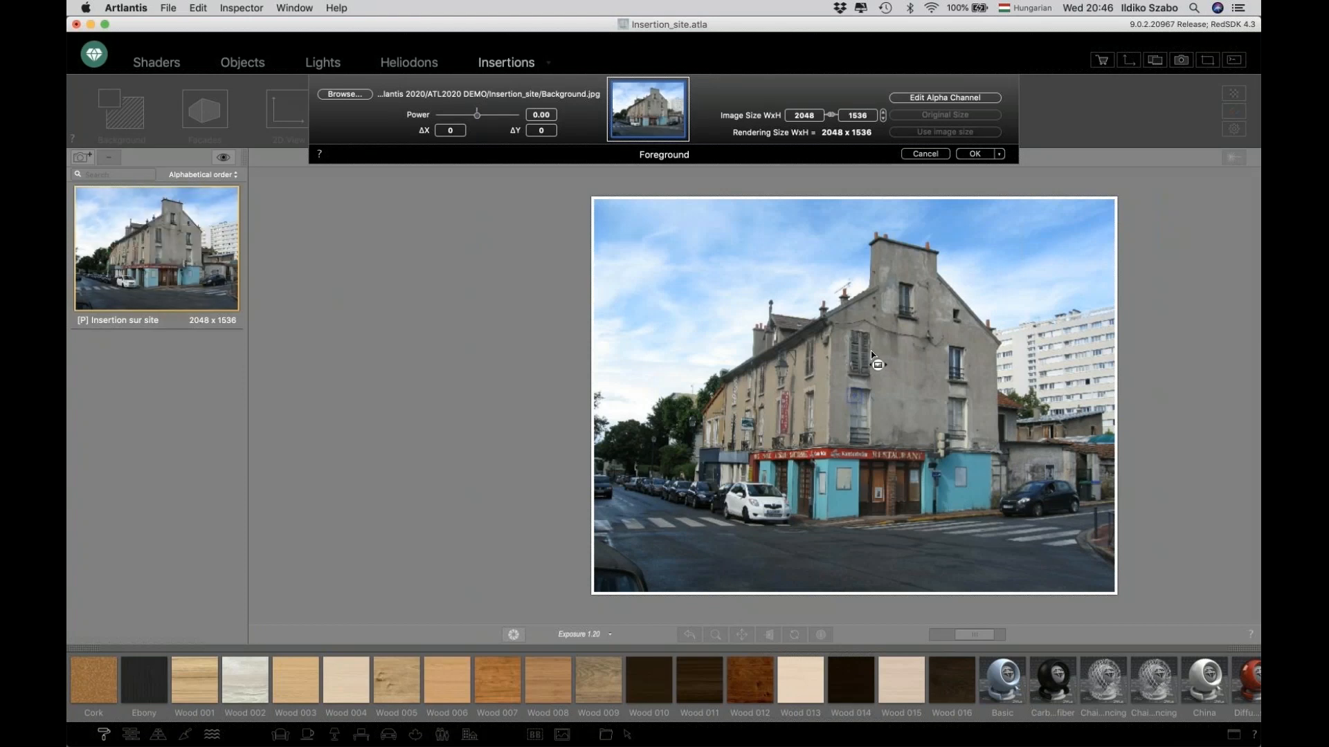
# Open the foreground's alpha channel in the Alpha Mask Editor and enlarge its window.
pyautogui.click(956, 99)
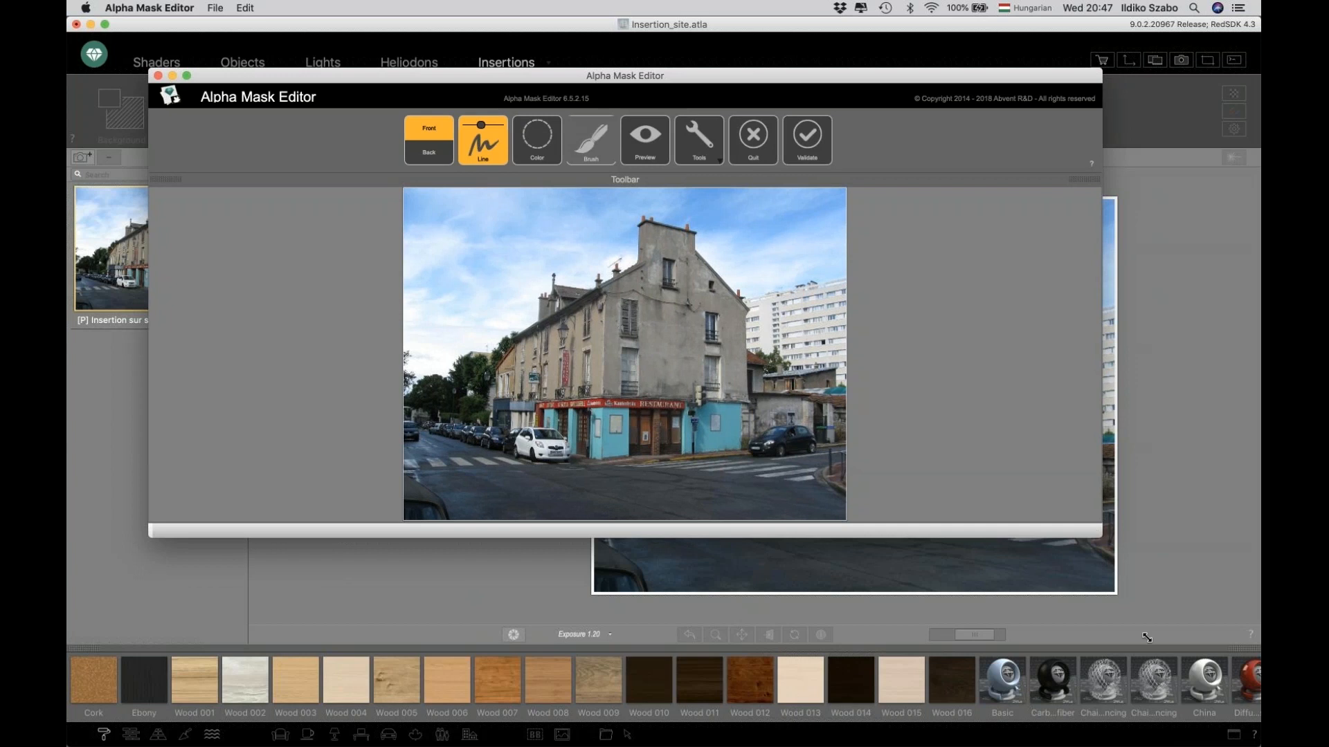
pyautogui.moveTo(1147, 638); pyautogui.dragTo(1189, 685)
pyautogui.scroll(2, 638, 441)
pyautogui.scroll(1, 638, 445)
pyautogui.scroll(-2, 639, 444)
pyautogui.scroll(1, 639, 444)
pyautogui.scroll(-1, 639, 443)
pyautogui.scroll(2, 638, 444)
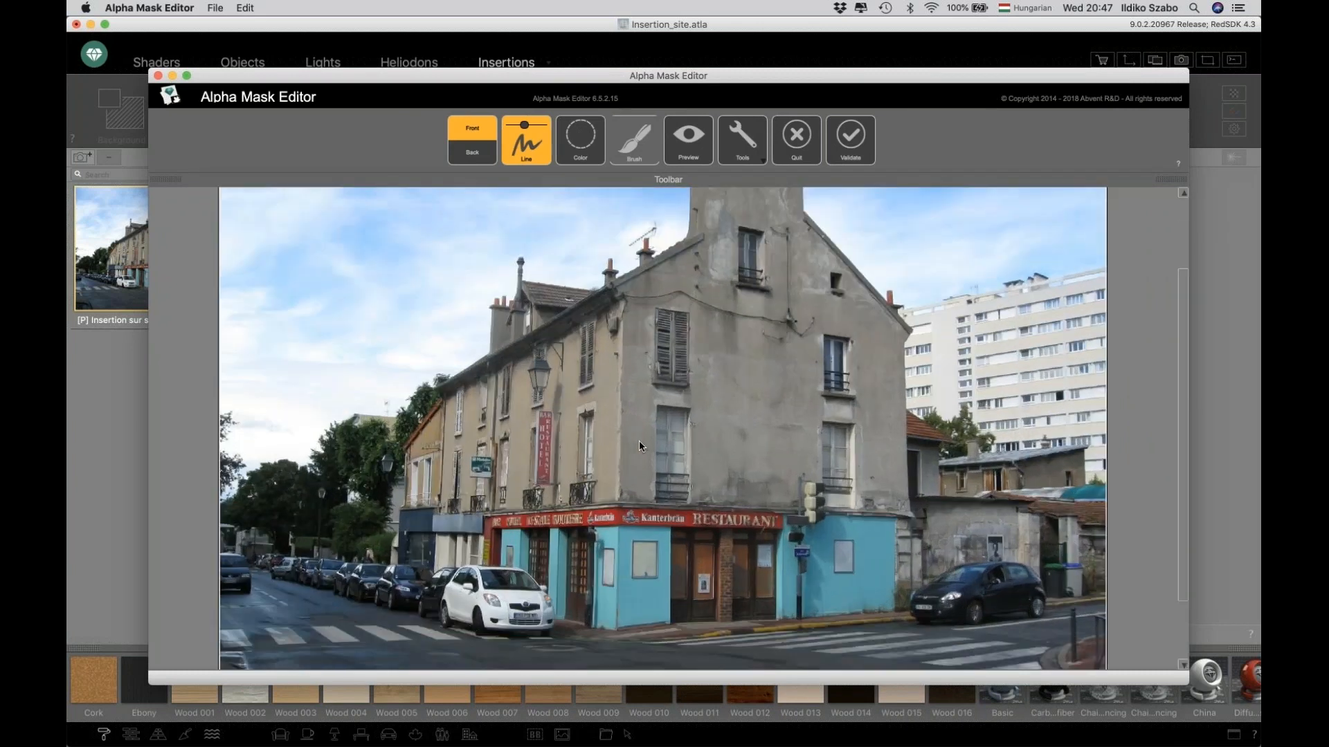
pyautogui.scroll(-2, 638, 440)
pyautogui.scroll(1, 636, 429)
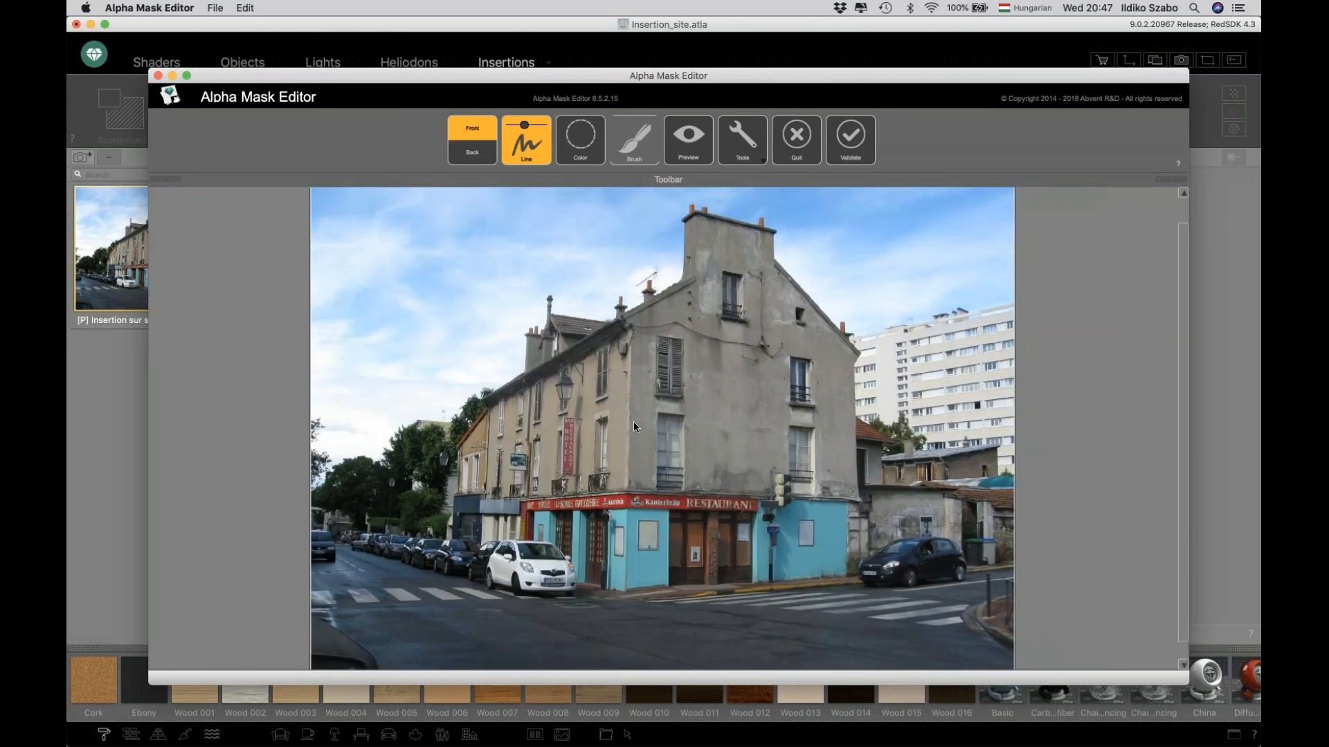
# Try Color mode by sampling several sky areas, then revert the mask.
pyautogui.click(579, 145)
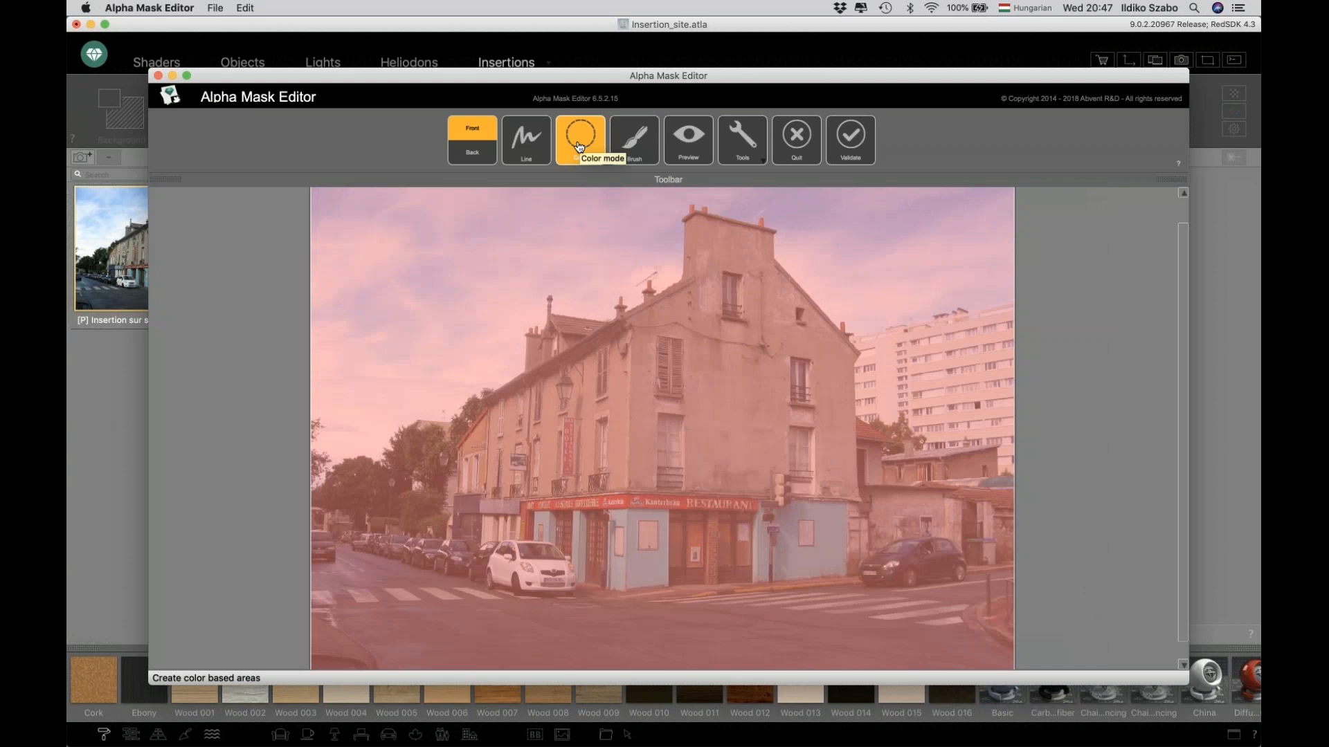
pyautogui.click(546, 244)
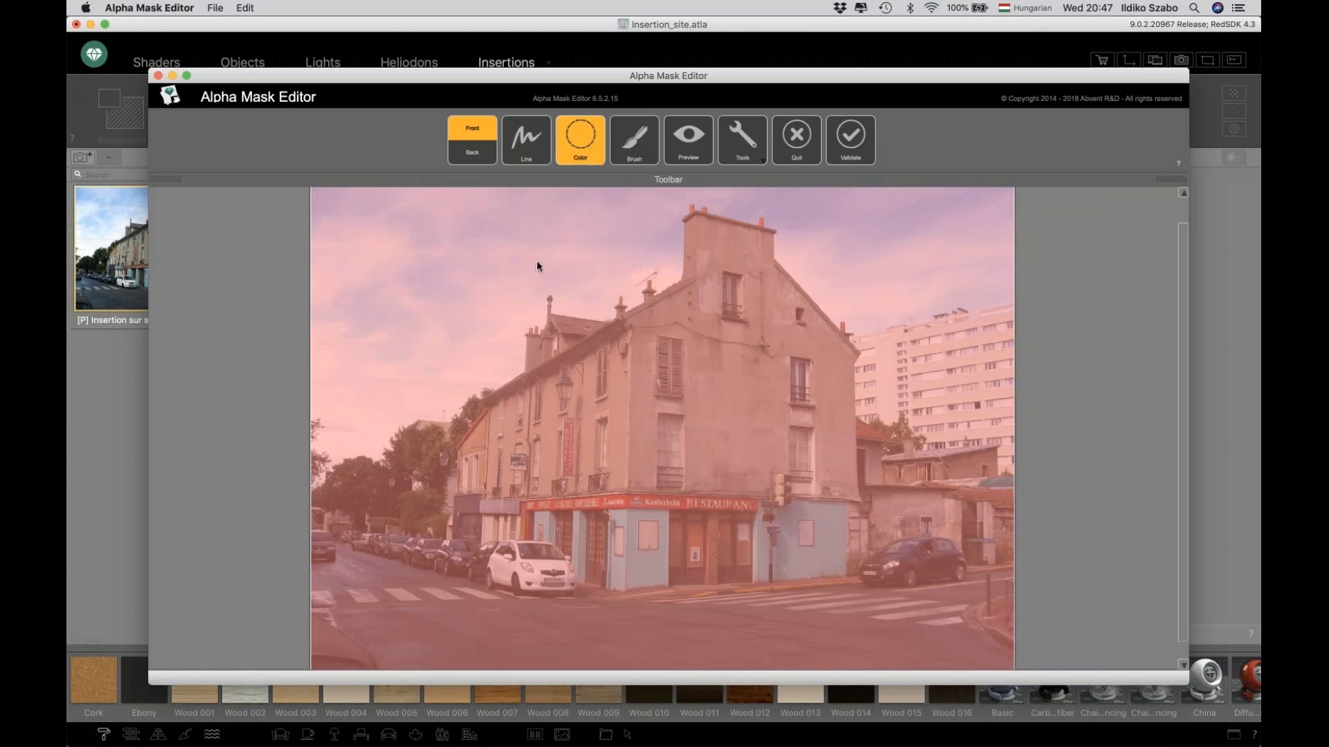
pyautogui.click(350, 438)
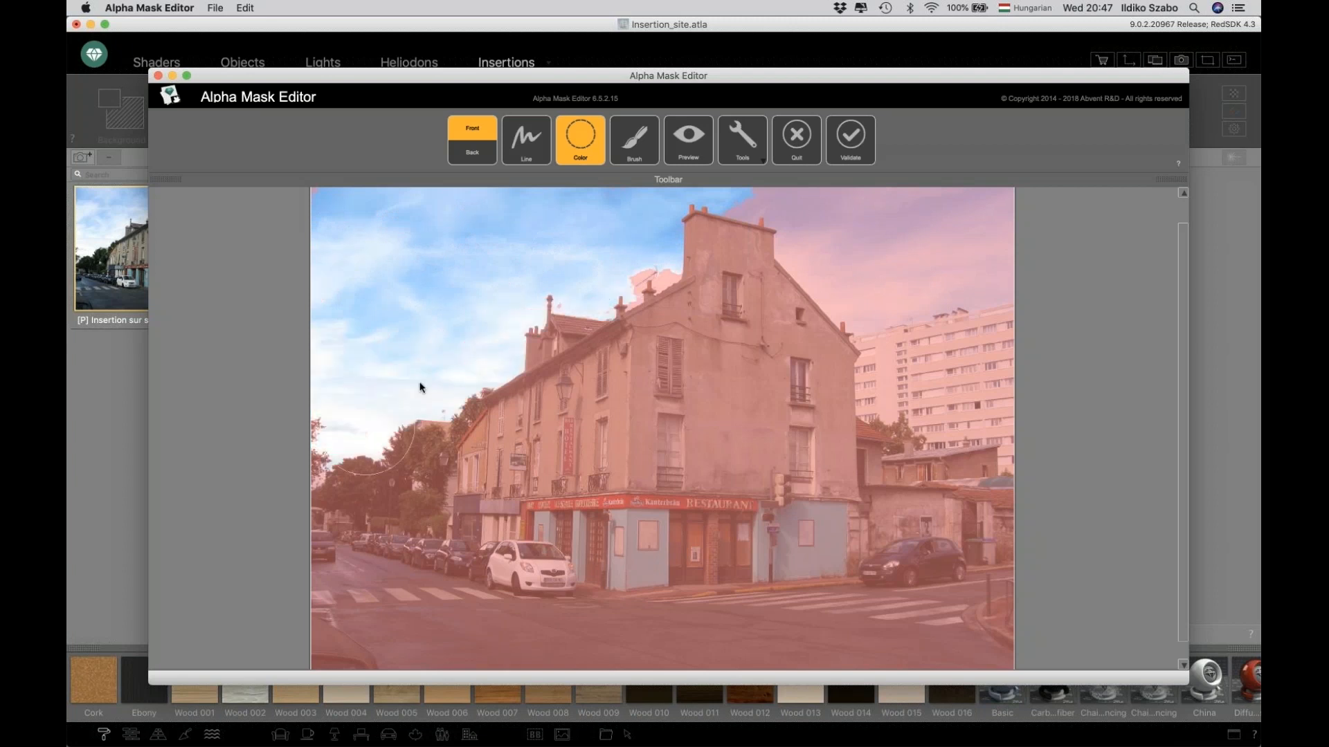
pyautogui.click(632, 277)
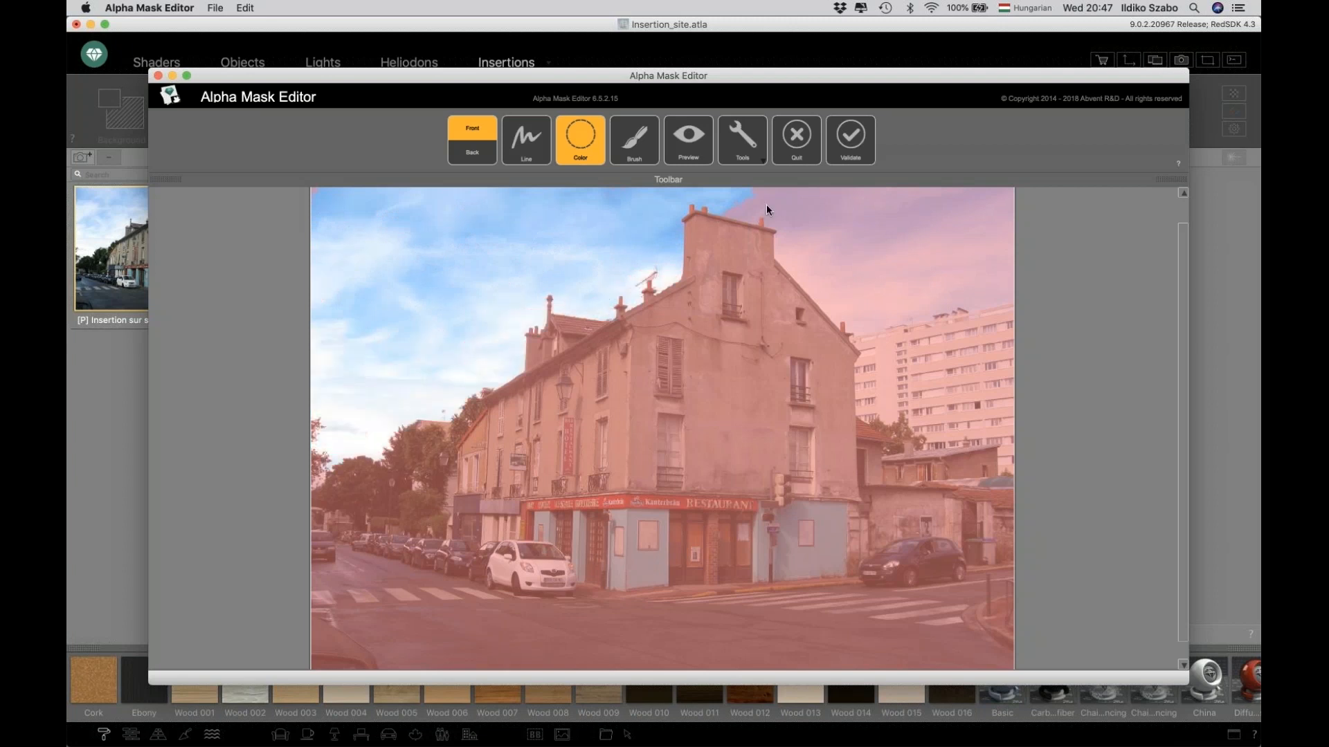
pyautogui.click(874, 274)
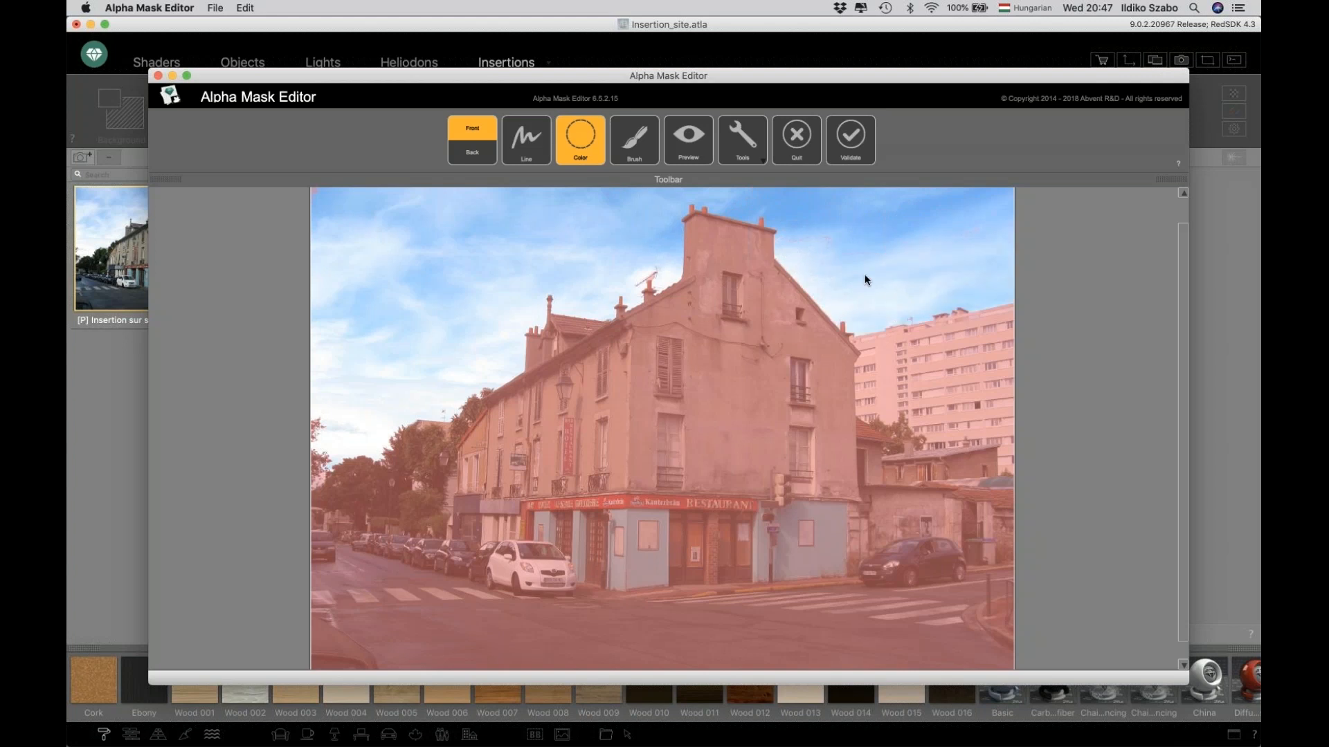
pyautogui.click(863, 274)
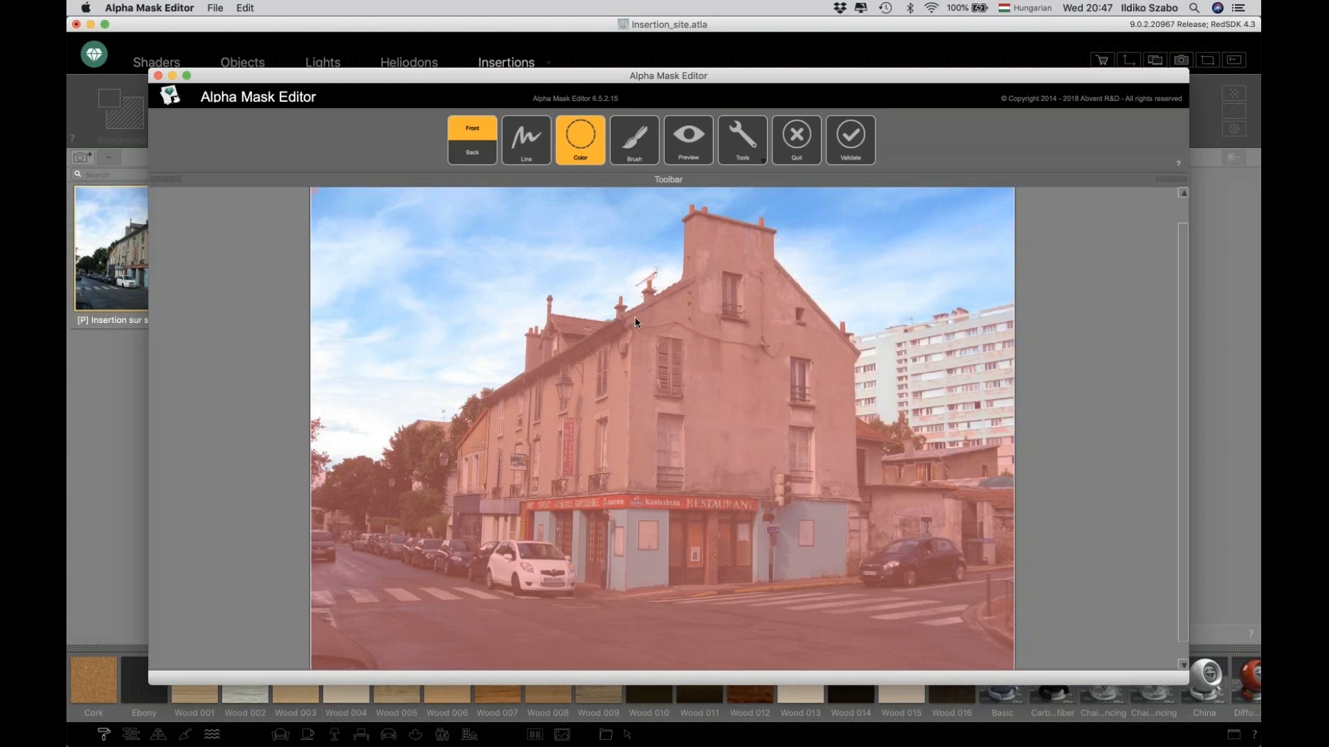
pyautogui.scroll(3, 607, 301)
pyautogui.scroll(2, 608, 302)
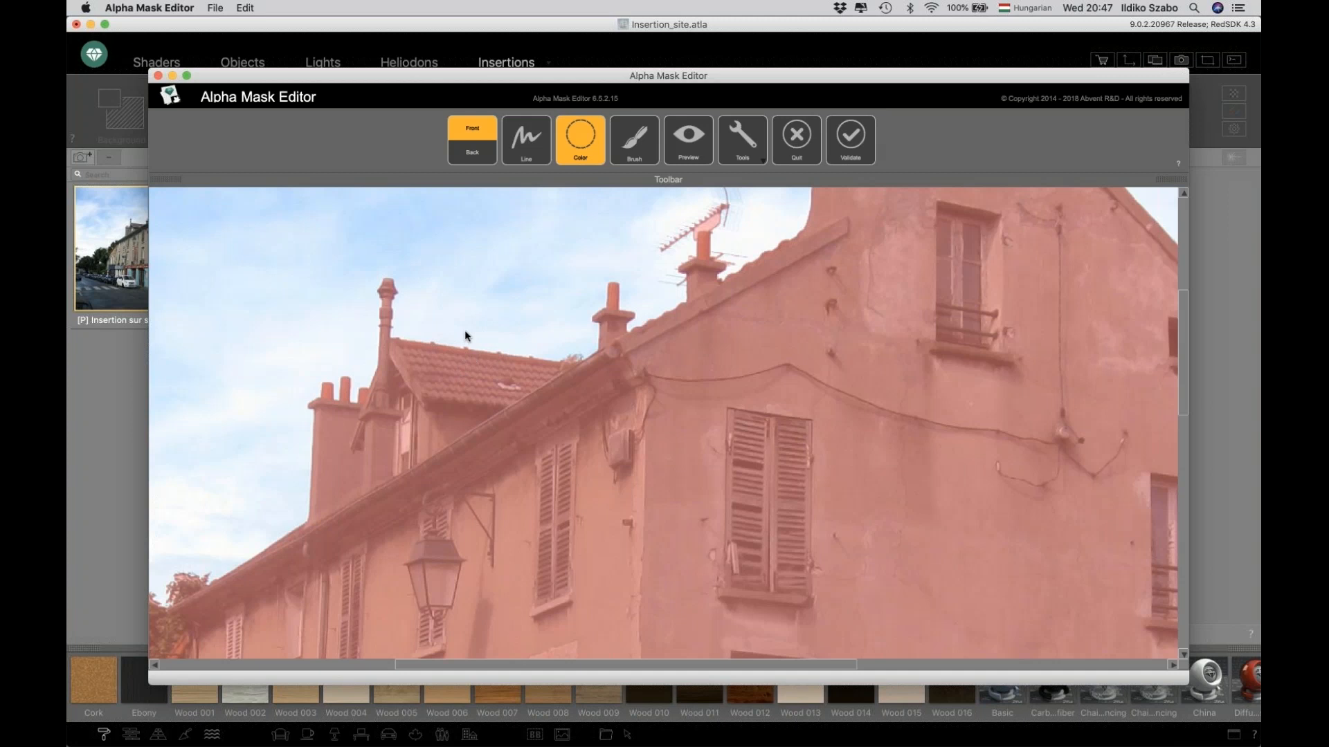
pyautogui.scroll(-4, 465, 337)
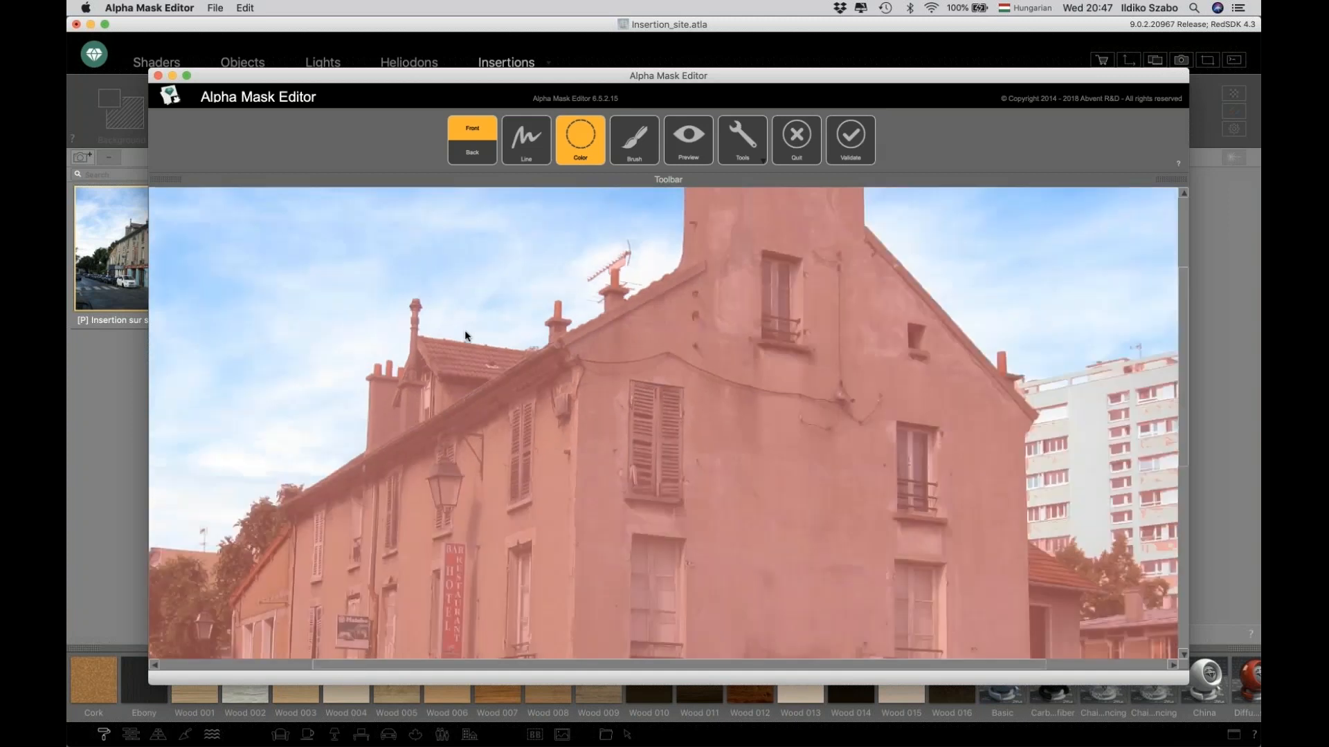
pyautogui.scroll(-1, 464, 334)
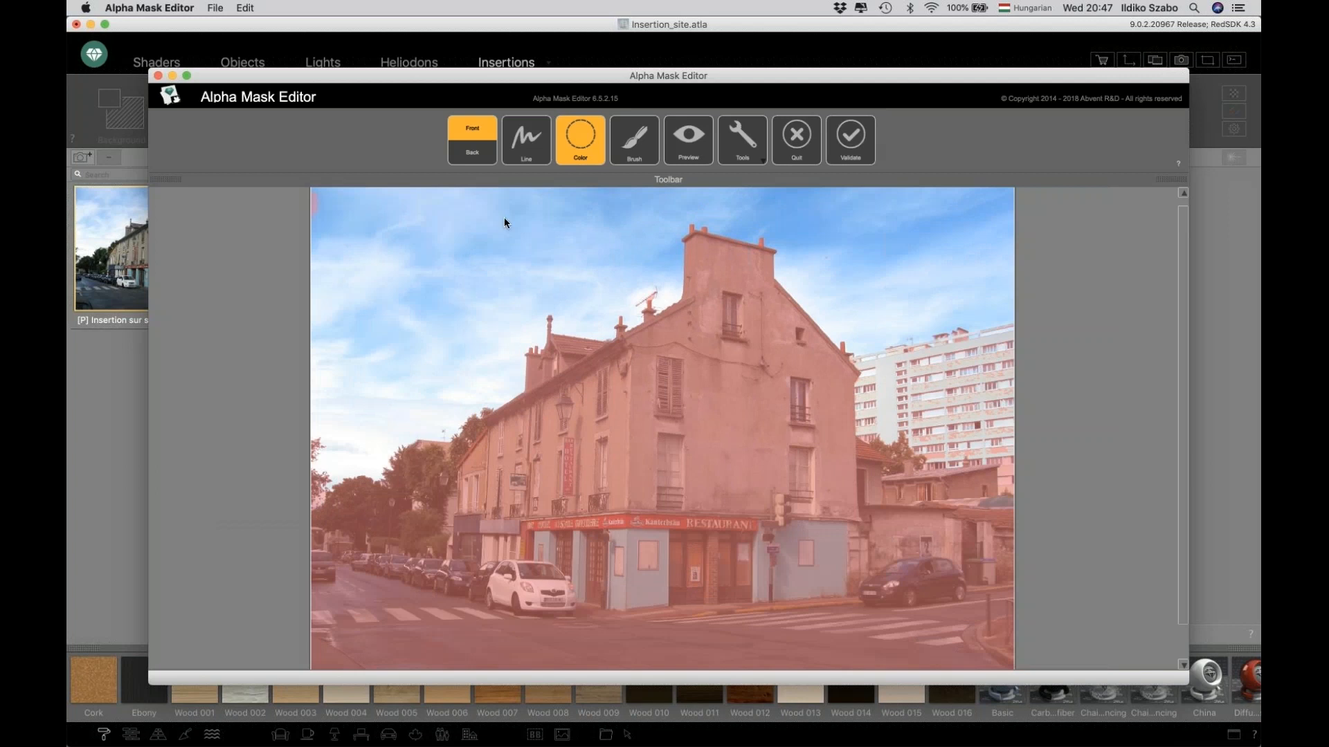
pyautogui.click(741, 139)
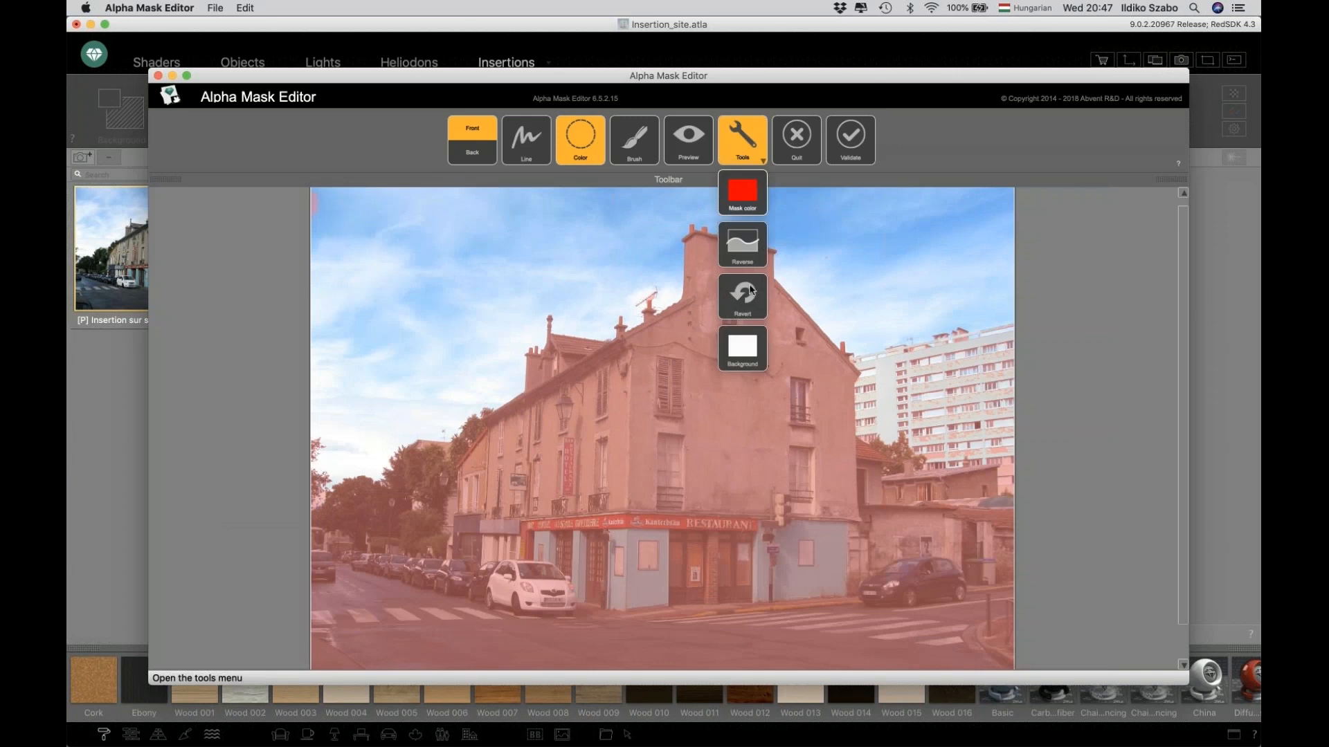
pyautogui.click(741, 295)
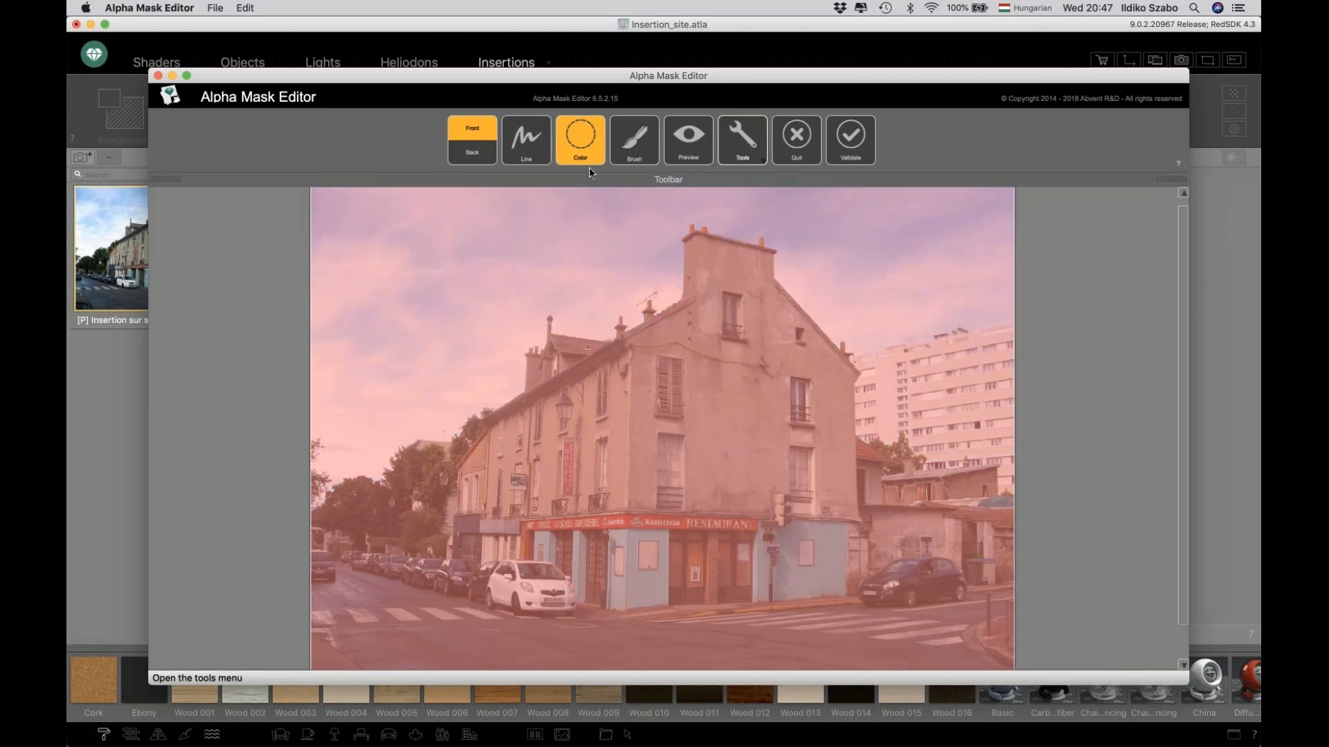
# In Line mode, draw a Front stroke along the street and a Back stroke around the building.
pyautogui.click(523, 147)
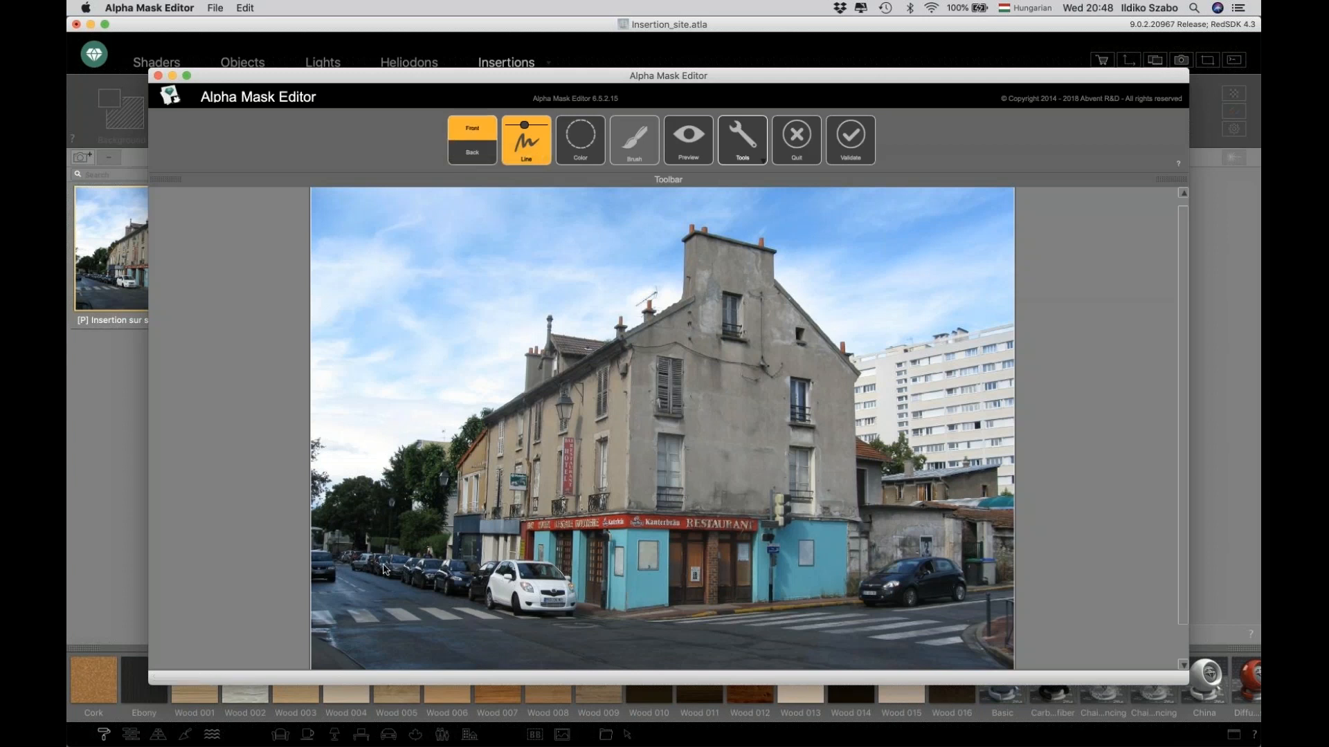
pyautogui.moveTo(381, 562)
pyautogui.mouseDown()
pyautogui.moveTo(668, 634)
pyautogui.moveTo(848, 620)
pyautogui.moveTo(910, 586)
pyautogui.moveTo(1001, 572)
pyautogui.mouseUp()
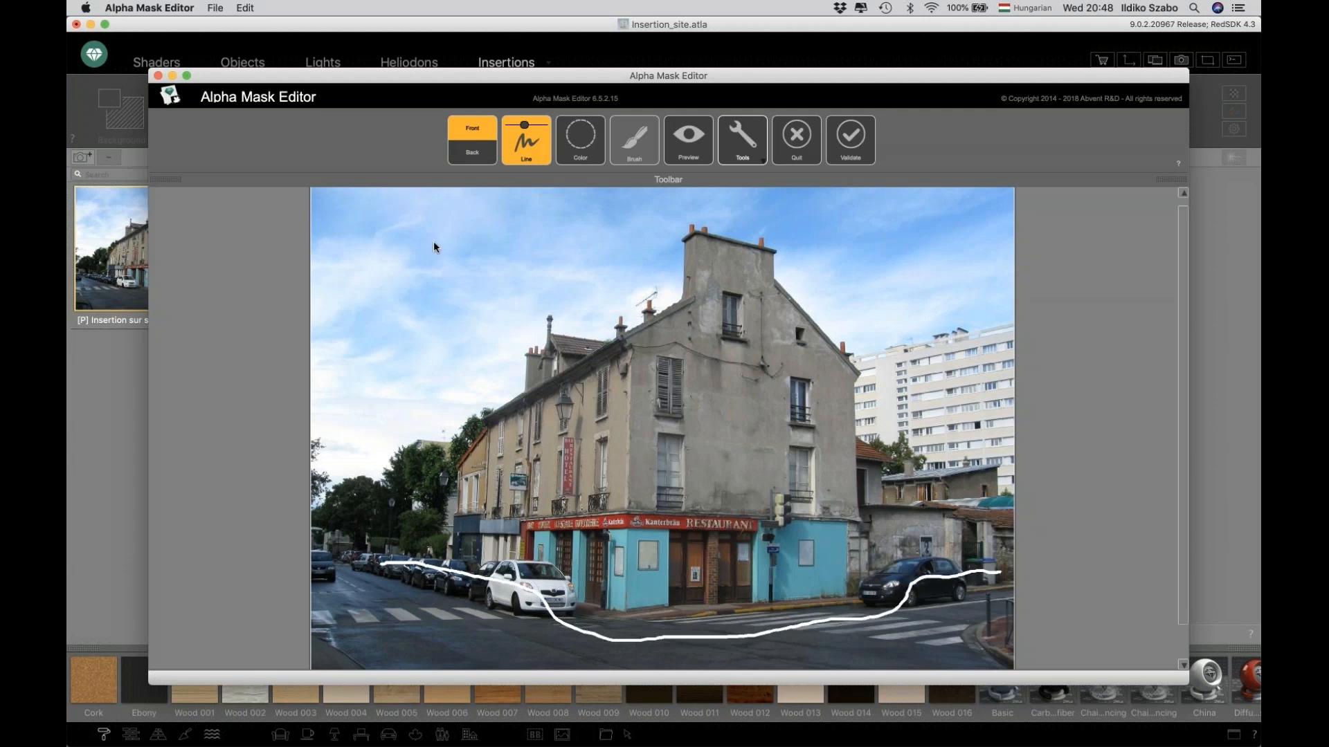
pyautogui.click(468, 161)
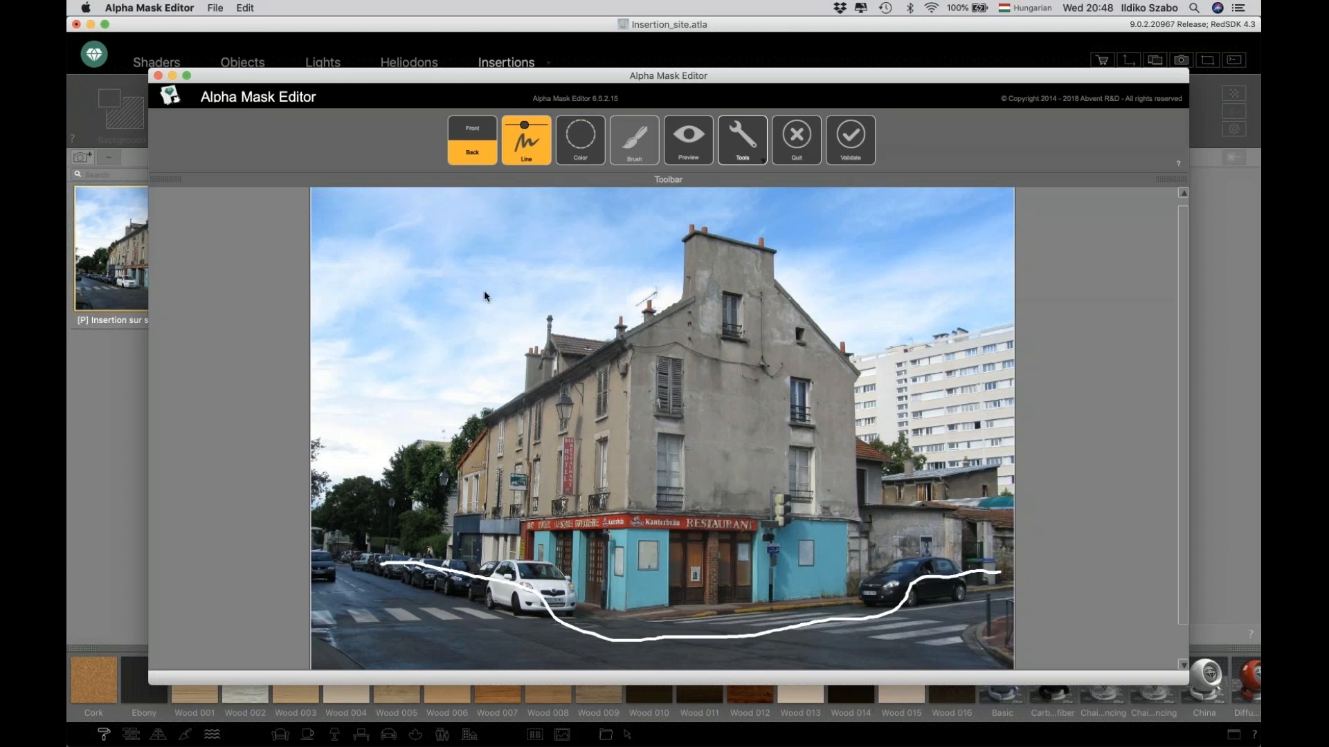
pyautogui.moveTo(506, 264)
pyautogui.mouseDown()
pyautogui.moveTo(465, 399)
pyautogui.moveTo(493, 526)
pyautogui.moveTo(734, 562)
pyautogui.moveTo(816, 541)
pyautogui.moveTo(922, 477)
pyautogui.moveTo(913, 333)
pyautogui.moveTo(858, 270)
pyautogui.moveTo(607, 239)
pyautogui.moveTo(552, 240)
pyautogui.moveTo(492, 278)
pyautogui.mouseUp()
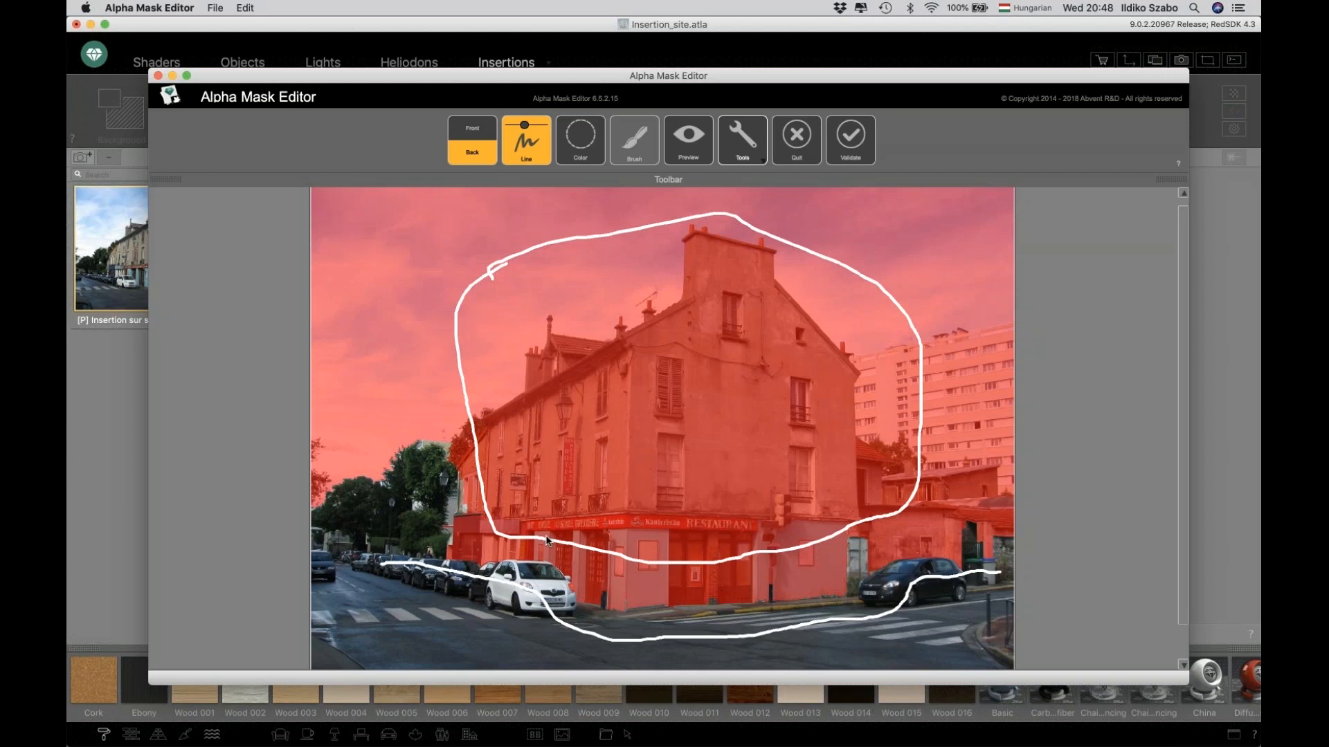
# Add short Back strokes across the shop facade beside the restaurant to refine the mask.
pyautogui.scroll(2, 546, 541)
pyautogui.moveTo(546, 541); pyautogui.dragTo(427, 402, button='middle')
pyautogui.scroll(3, 932, 488)
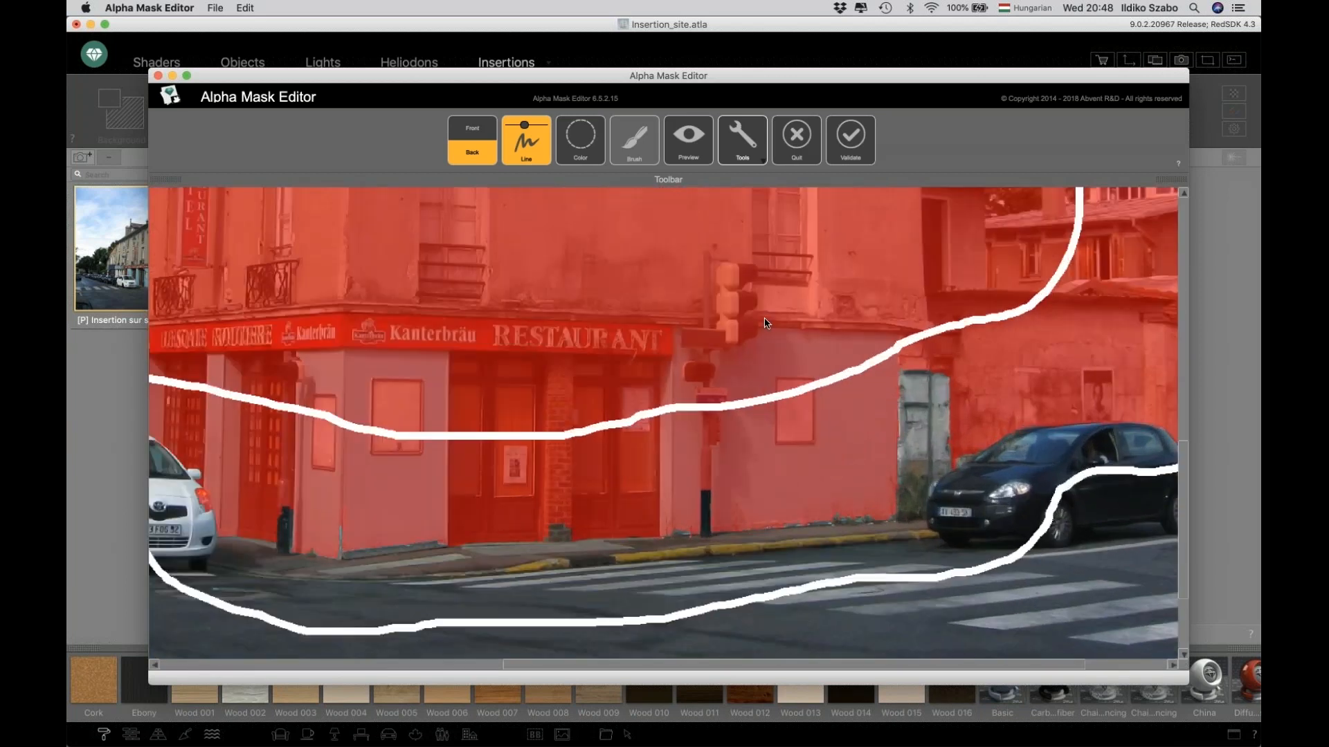
pyautogui.moveTo(877, 424); pyautogui.dragTo(973, 405)
pyautogui.moveTo(879, 474)
pyautogui.mouseDown()
pyautogui.moveTo(922, 476)
pyautogui.moveTo(904, 505)
pyautogui.mouseUp()
pyautogui.moveTo(677, 506); pyautogui.dragTo(750, 506)
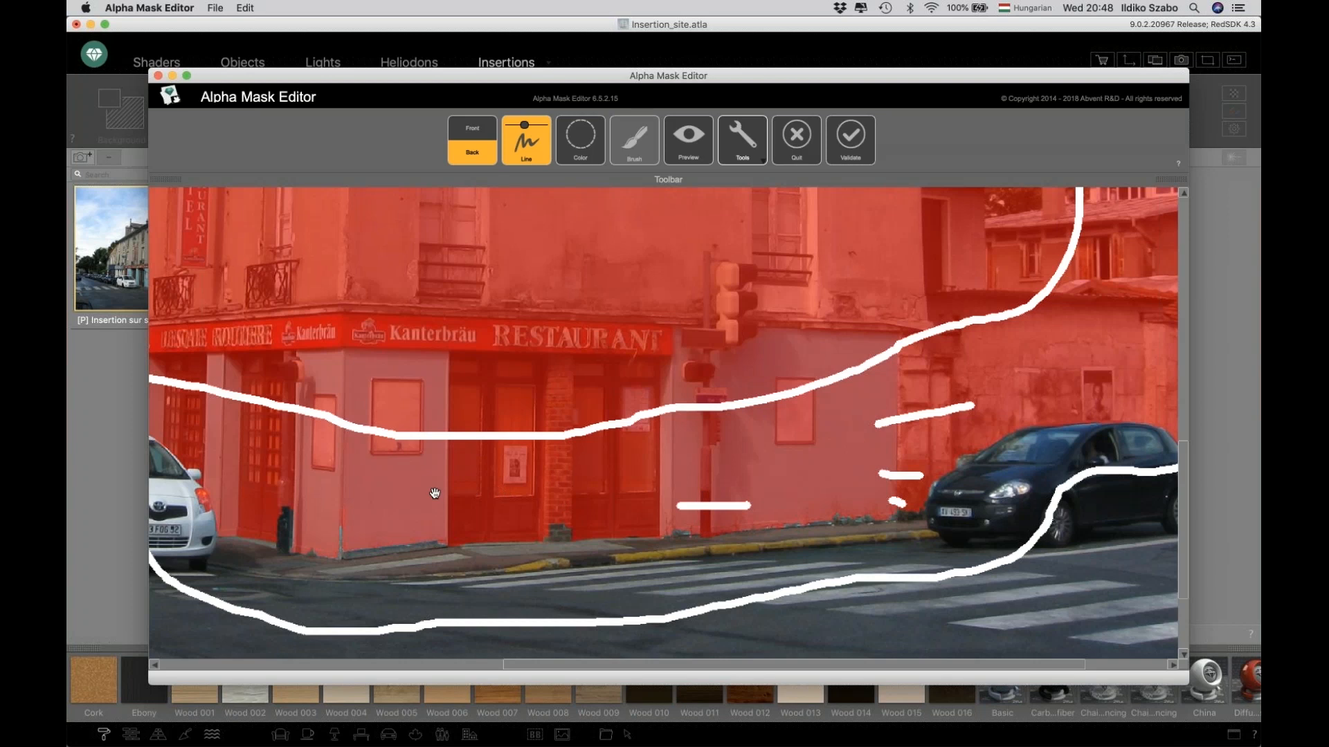
pyautogui.moveTo(434, 492); pyautogui.dragTo(747, 492)
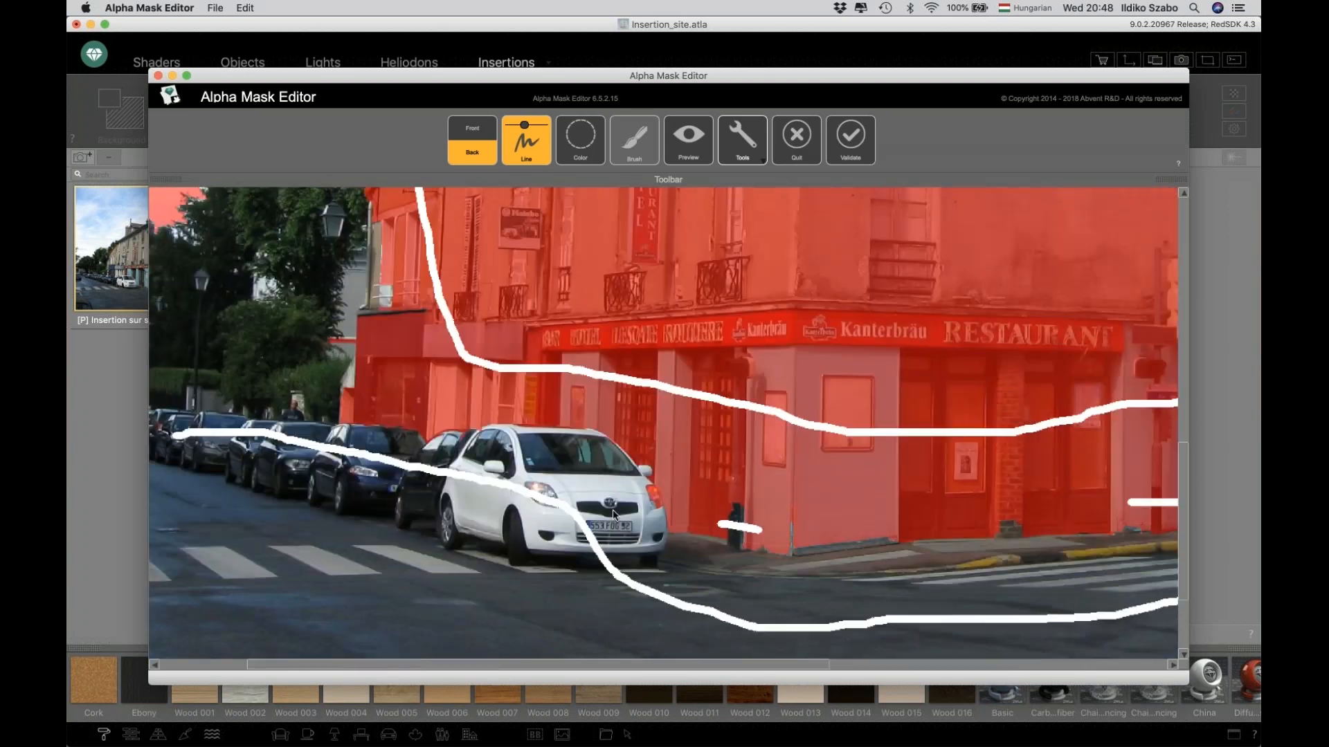
pyautogui.scroll(3, 799, 532)
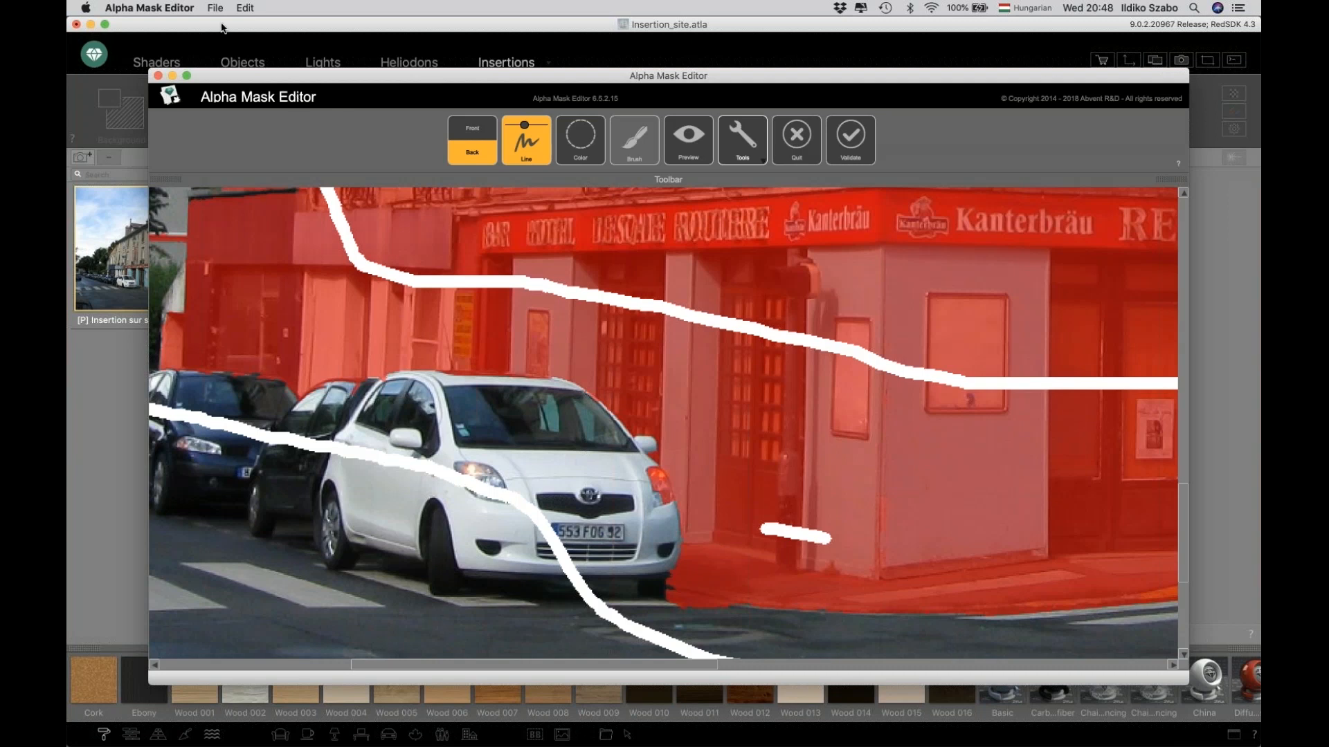
pyautogui.click(250, 9)
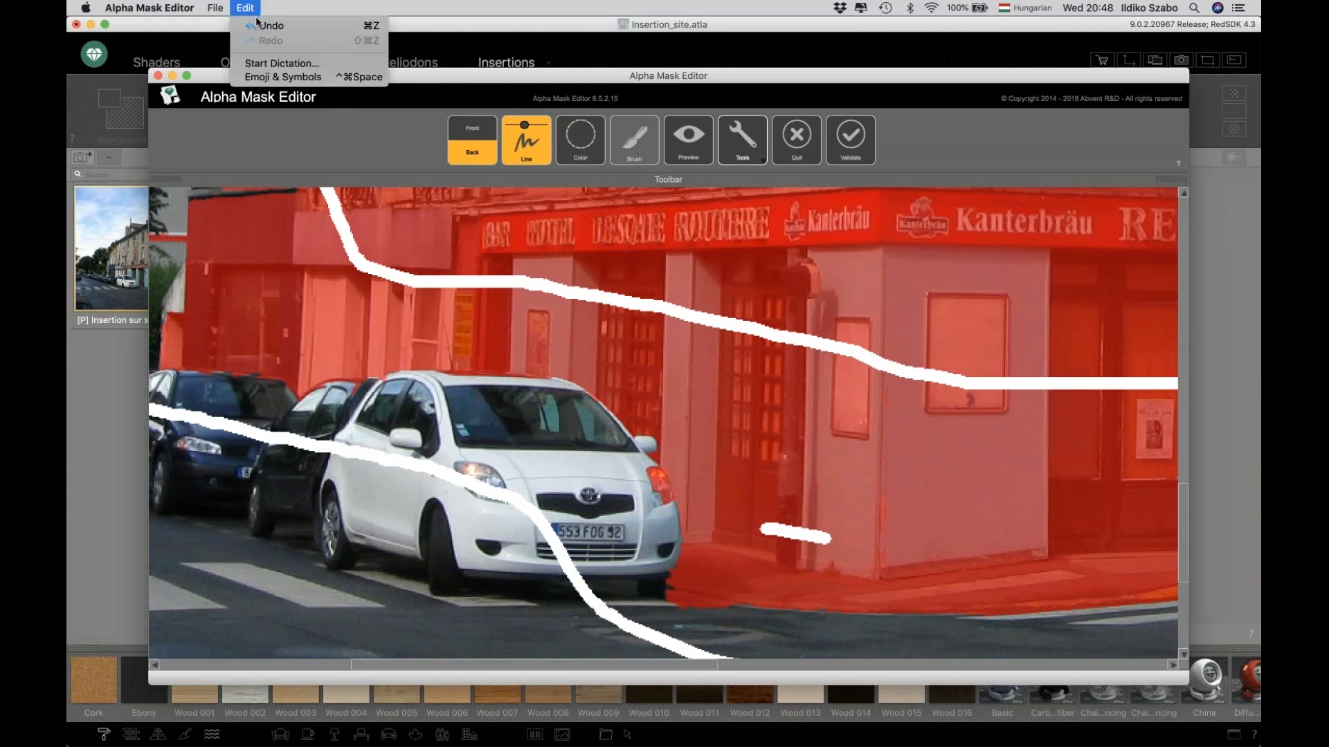
pyautogui.click(271, 26)
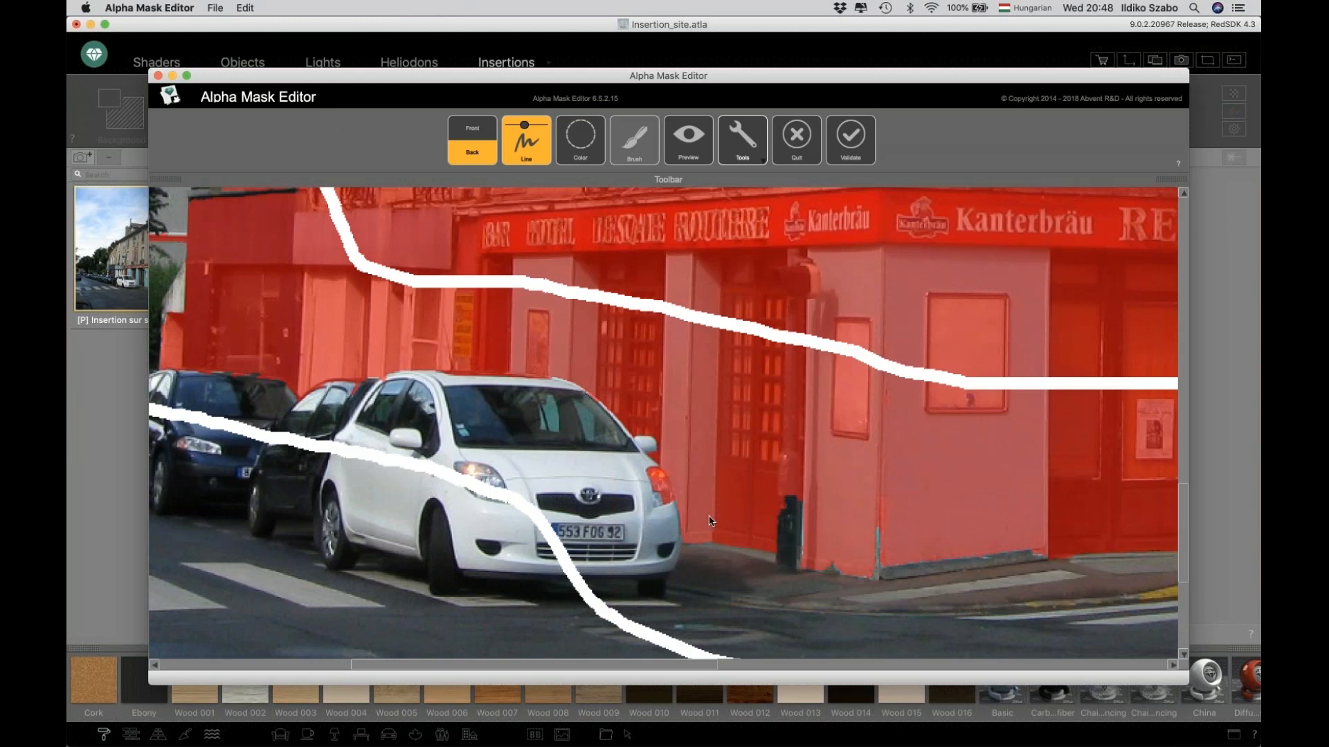
# Add a small Front stroke on the white car's front to keep it in the foreground.
pyautogui.scroll(5, 595, 450)
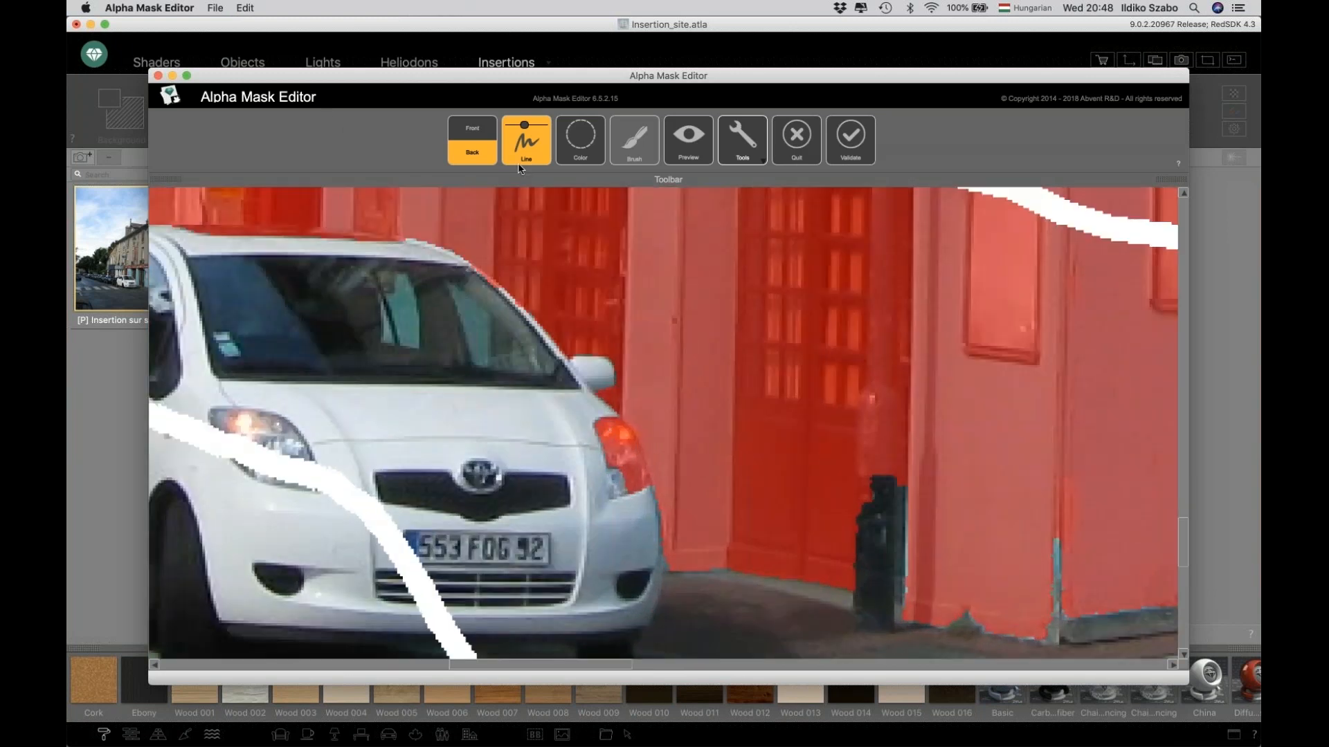
pyautogui.click(473, 131)
pyautogui.click(514, 125)
pyautogui.moveTo(611, 446)
pyautogui.mouseDown()
pyautogui.moveTo(607, 436)
pyautogui.moveTo(628, 460)
pyautogui.mouseUp()
pyautogui.scroll(-5, 604, 504)
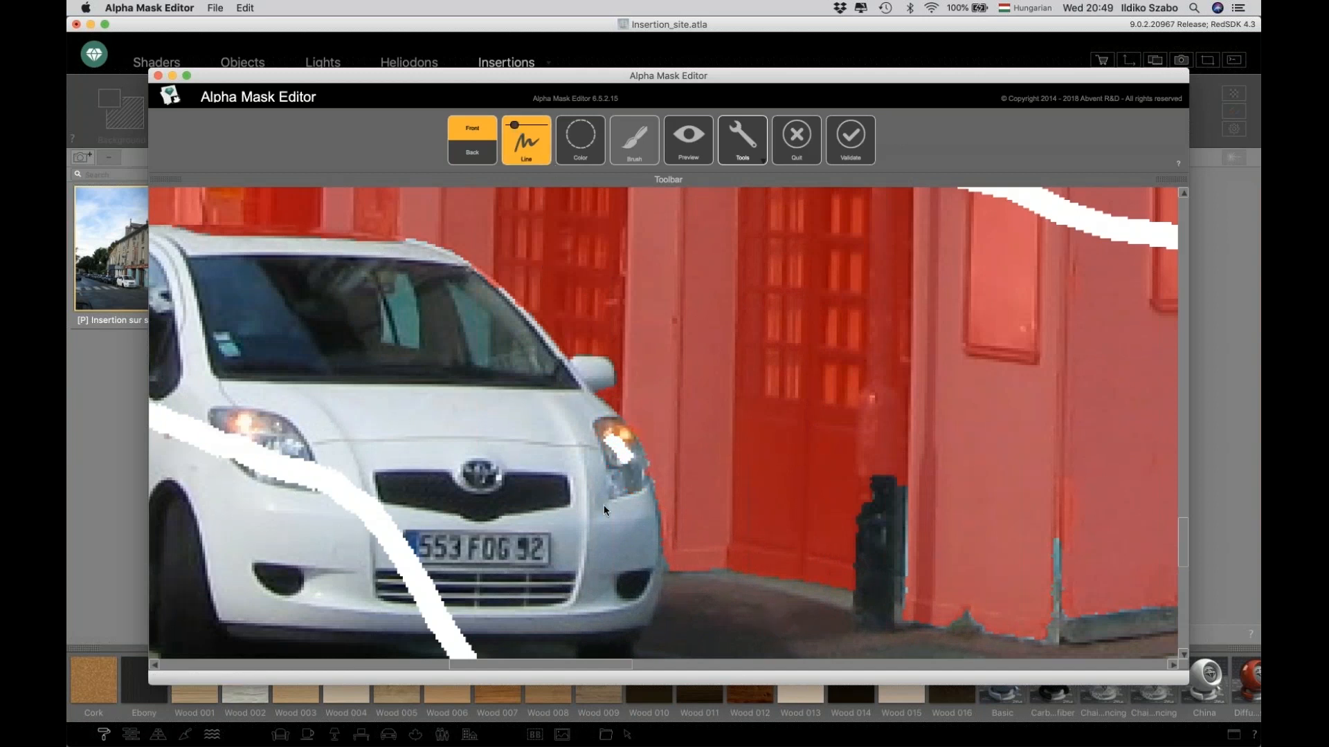
pyautogui.scroll(-3, 587, 479)
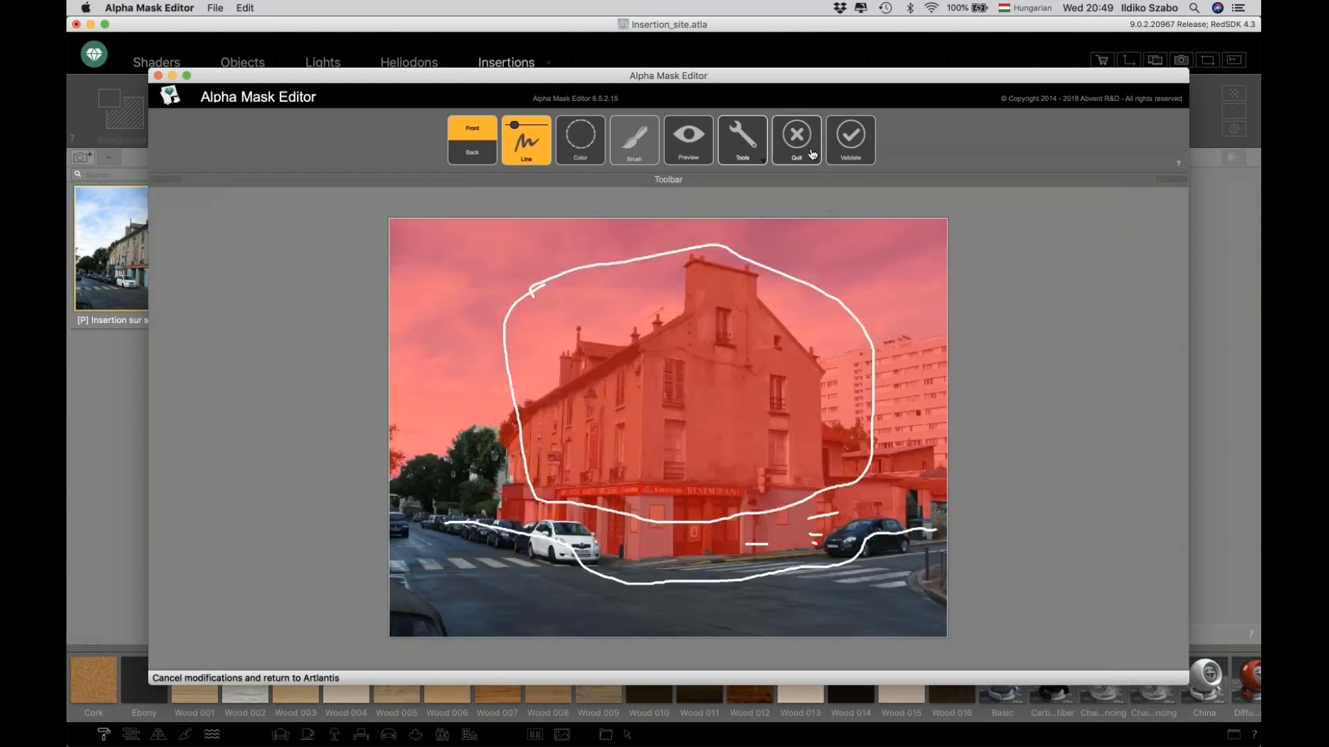
# Validate the alpha mask and confirm the foreground.
pyautogui.click(845, 149)
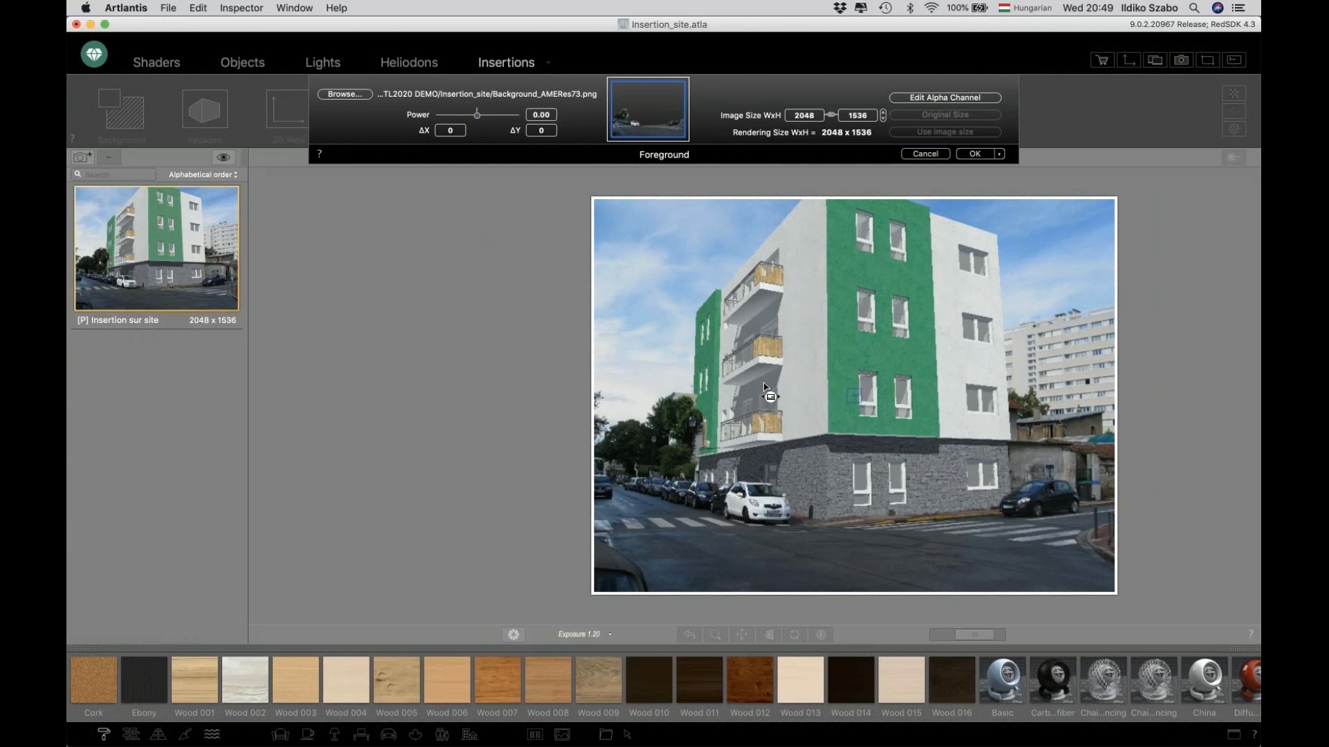
pyautogui.click(975, 154)
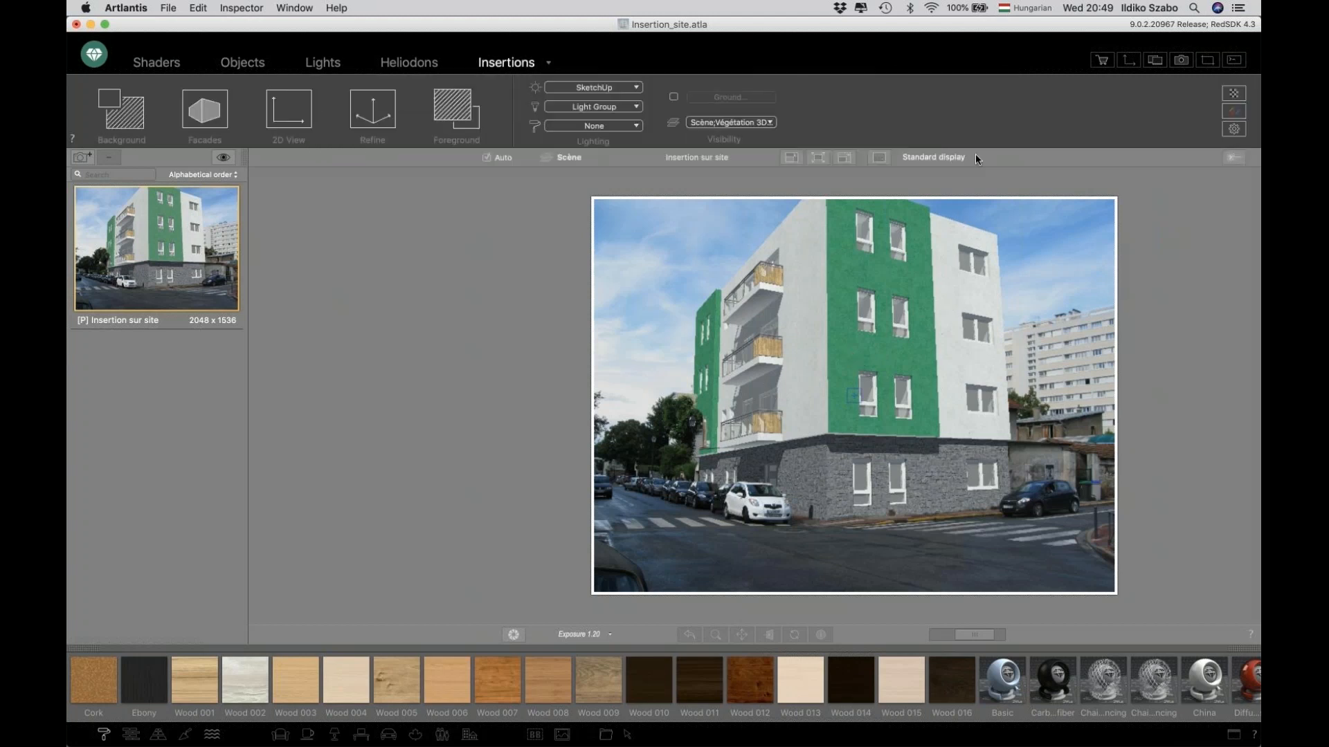